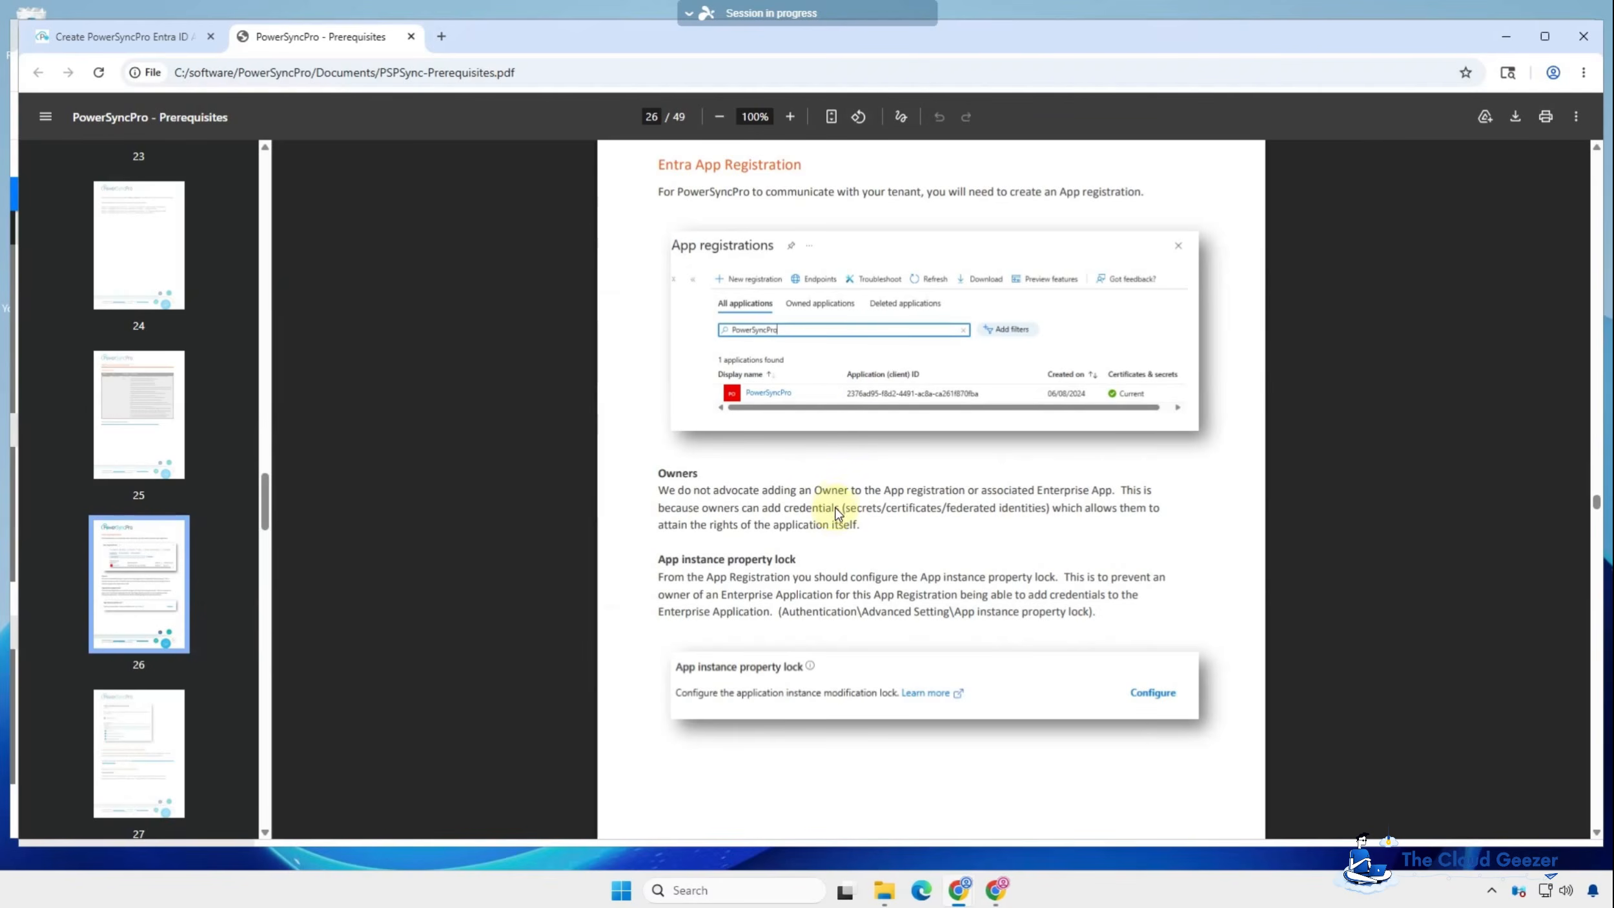
Step: Read the Entra App Registration section of the prerequisites PDF from the property lock instructions through the Redirect URI page
scroll(998, 511, "down", 8)
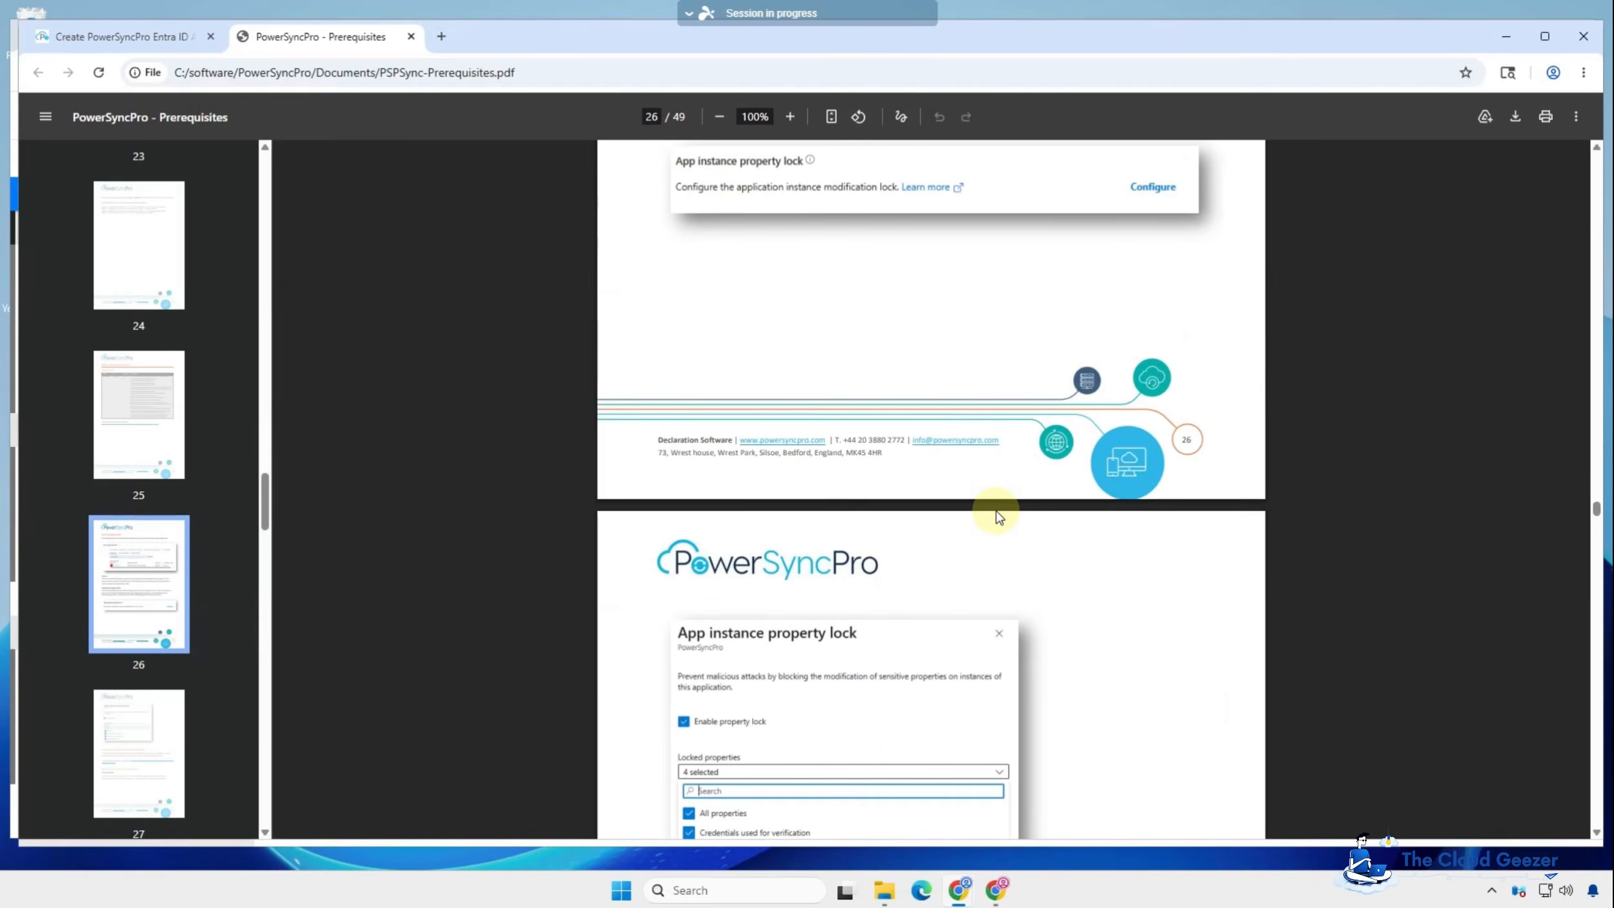
scroll(999, 517, "down", 8)
scroll(999, 517, "down", 3)
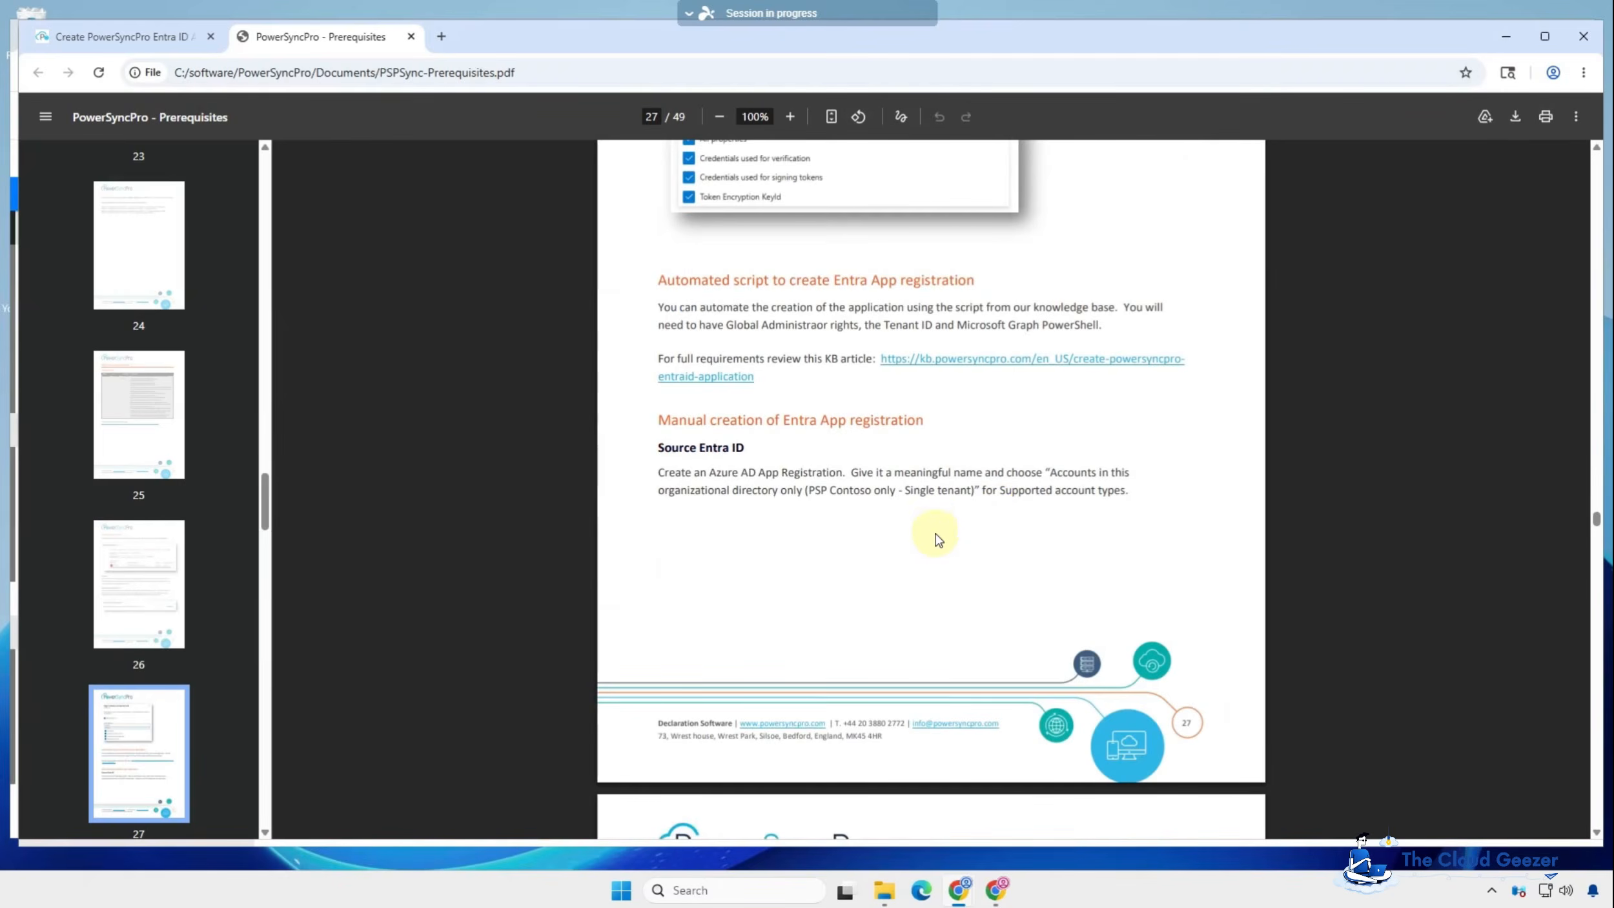
scroll(917, 536, "down", 12)
scroll(917, 536, "down", 13)
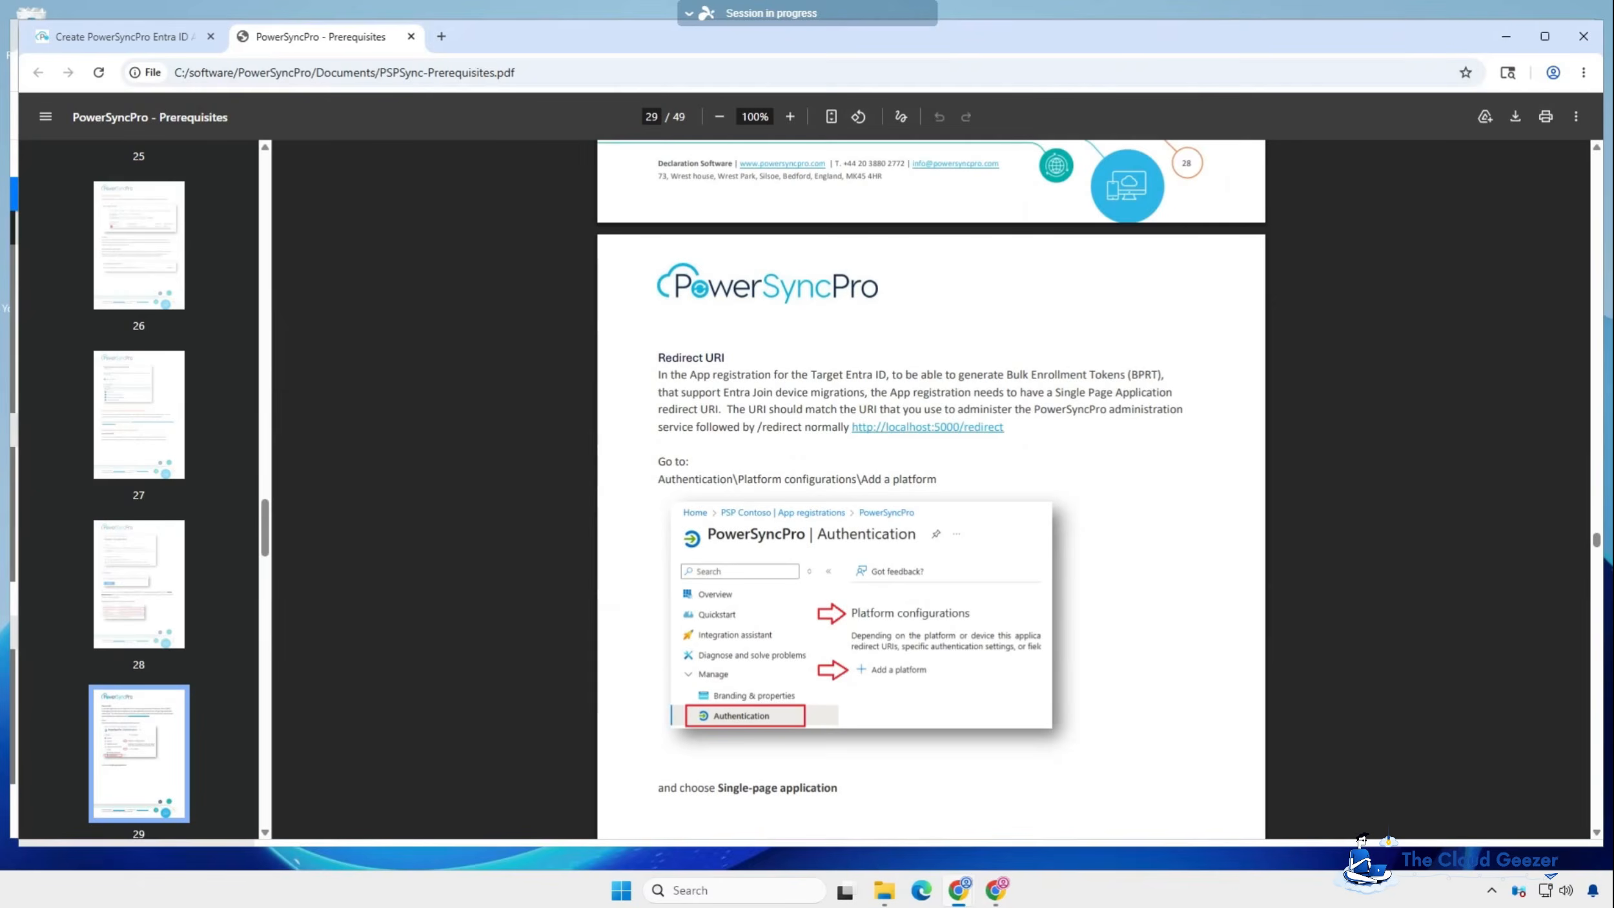
Step: Switch to the Microsoft Entra admin center and register a new application named PowerSync Pro
left_click(1506, 37)
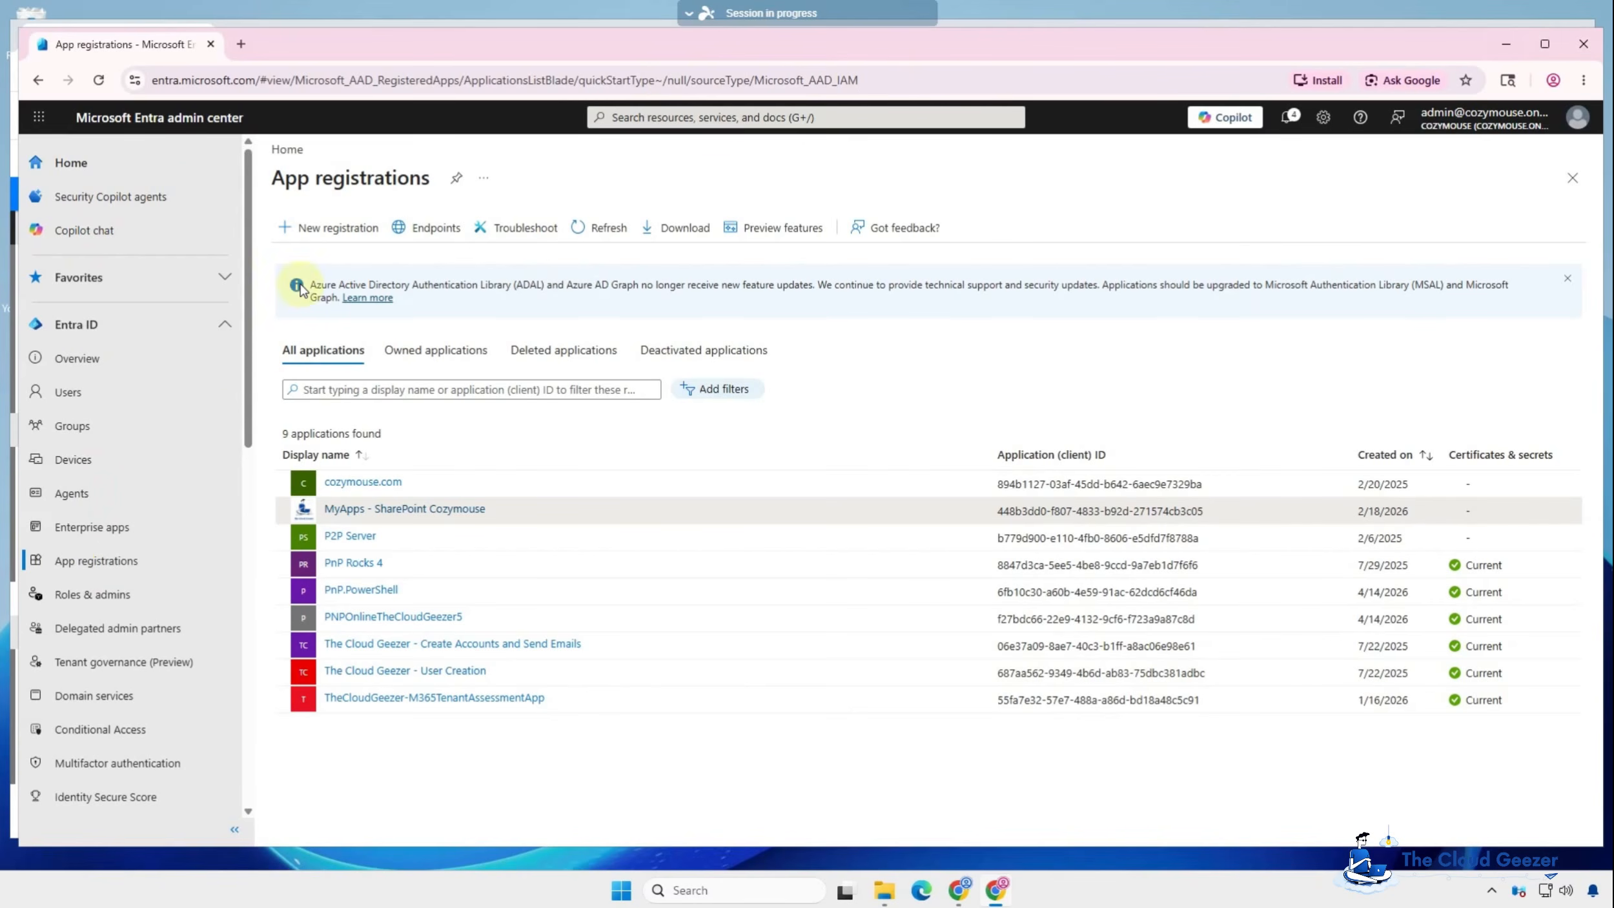
left_click(323, 228)
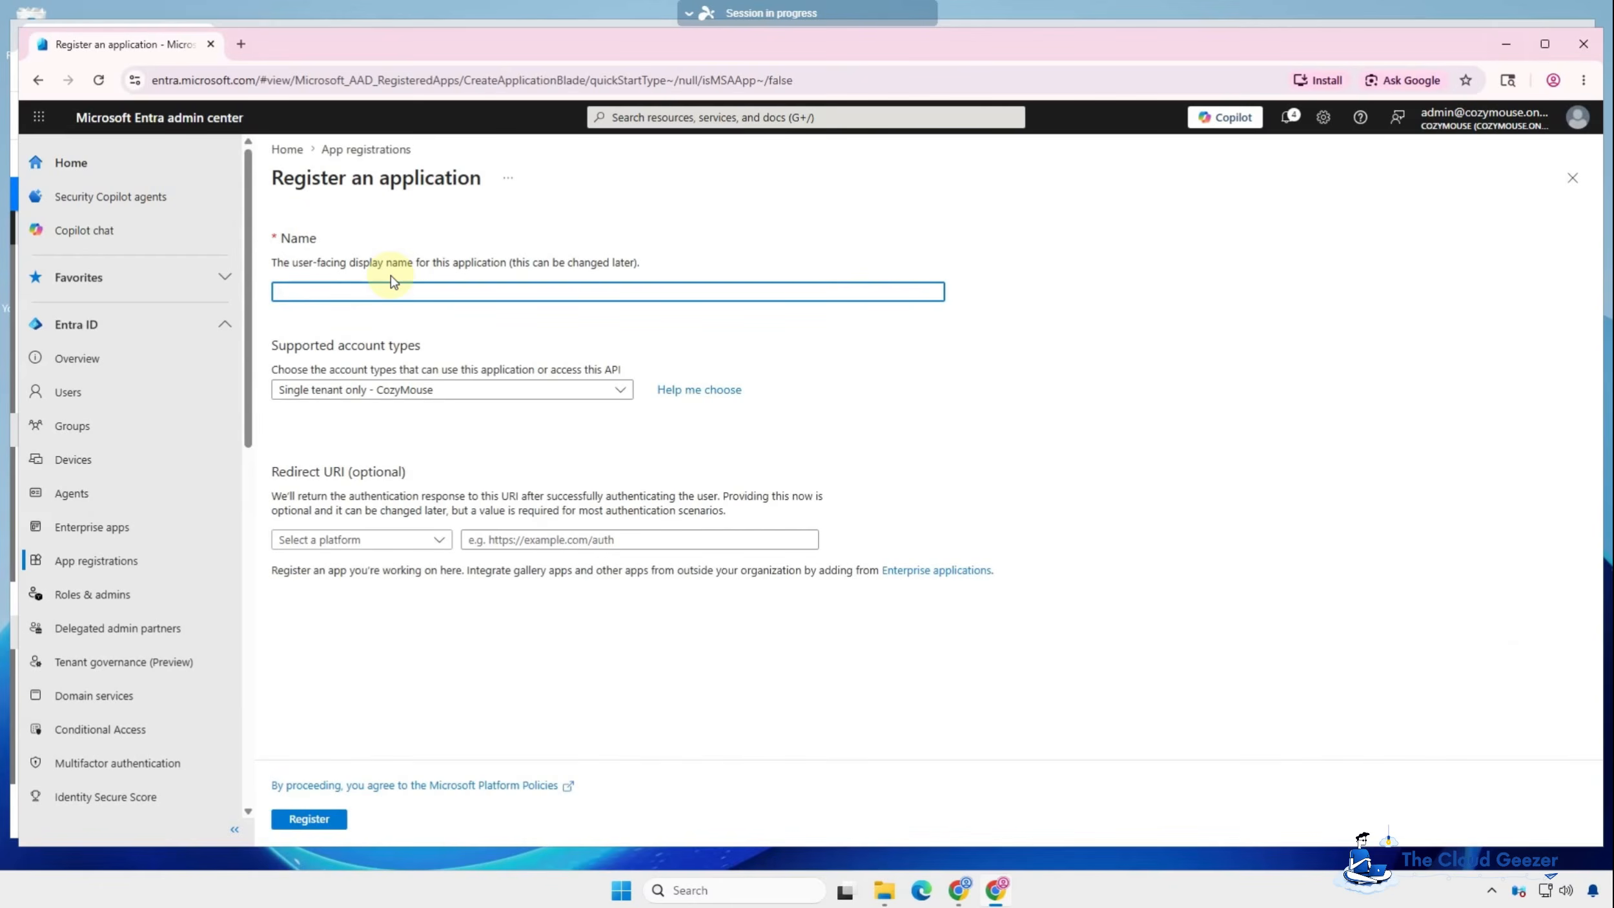
type("PowerSync Pro")
left_click(314, 819)
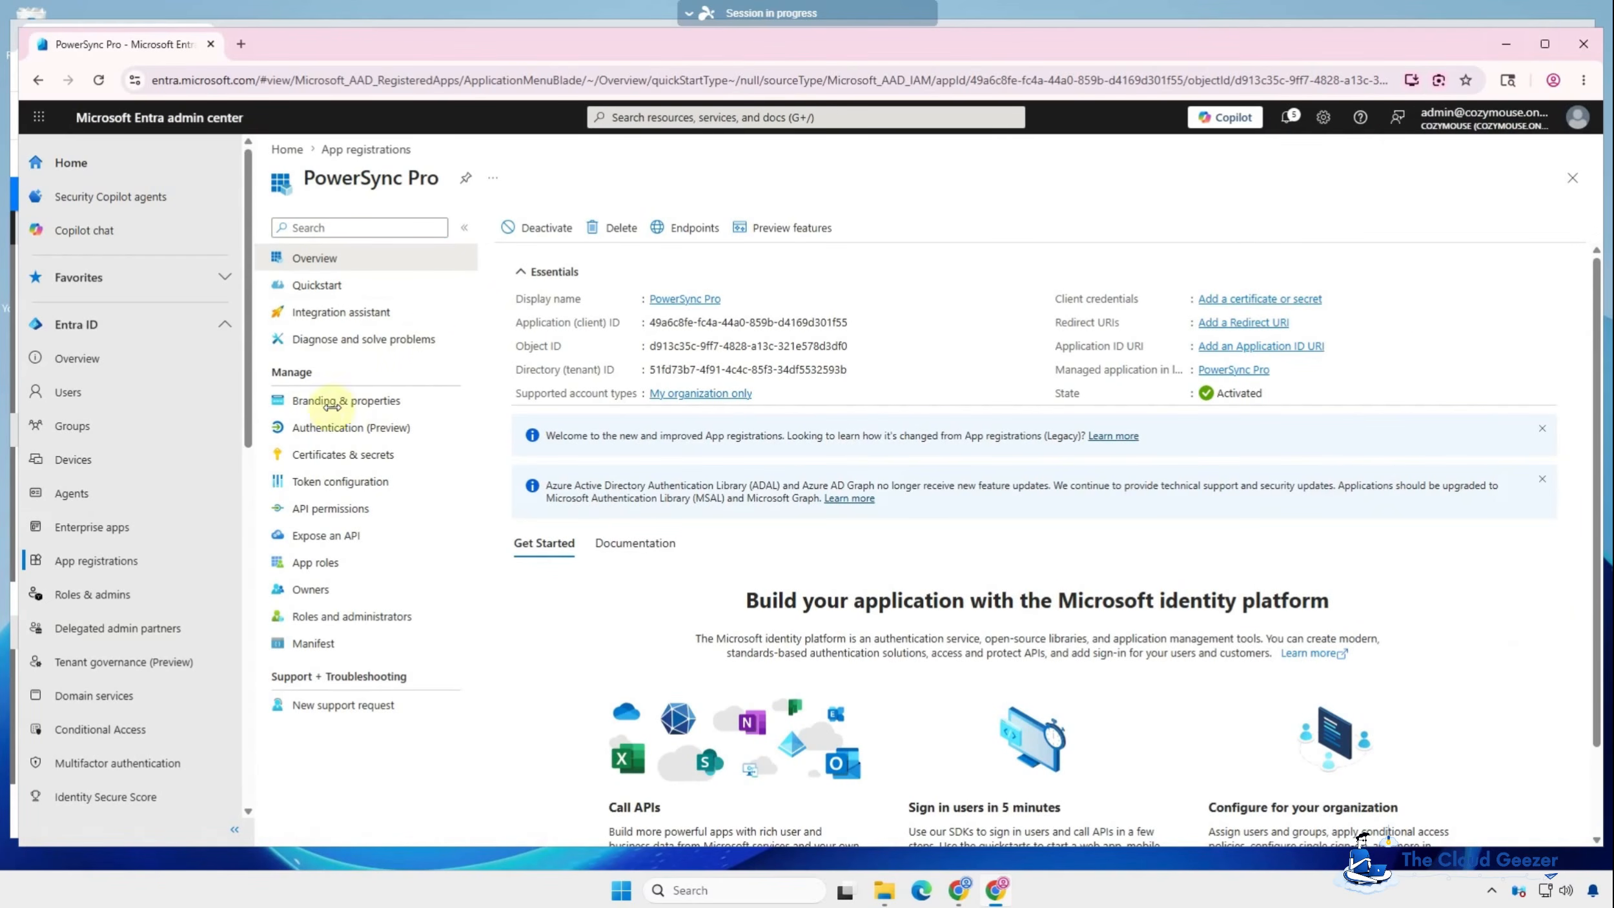
Step: Check the app instance property lock and its locked properties in the PowerSync Pro authentication settings
left_click(335, 434)
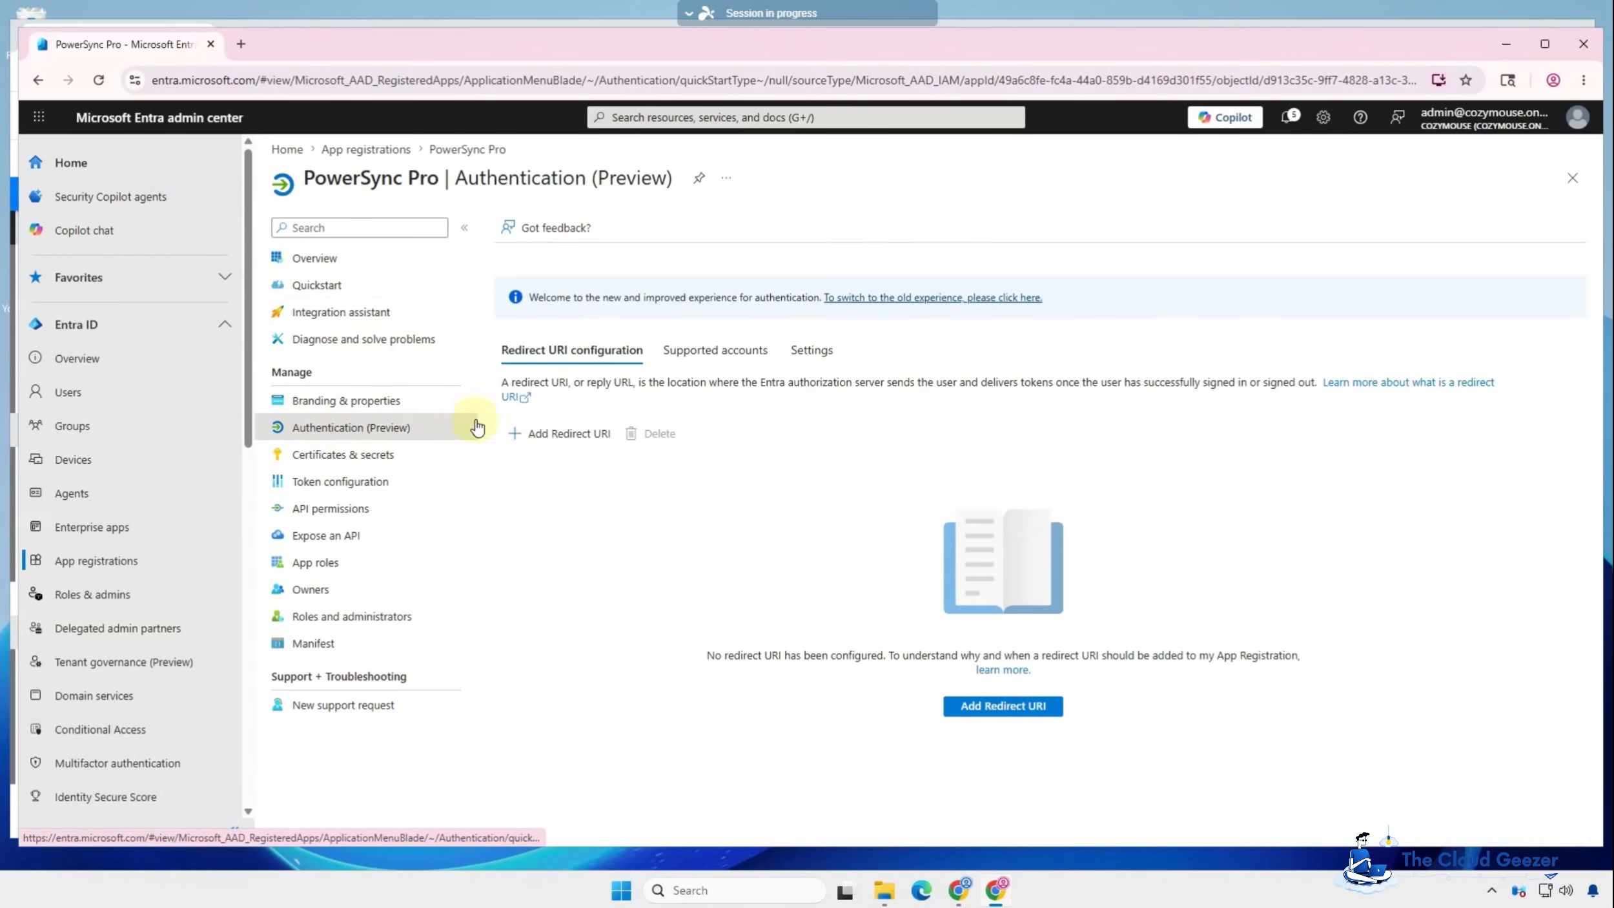
left_click(829, 358)
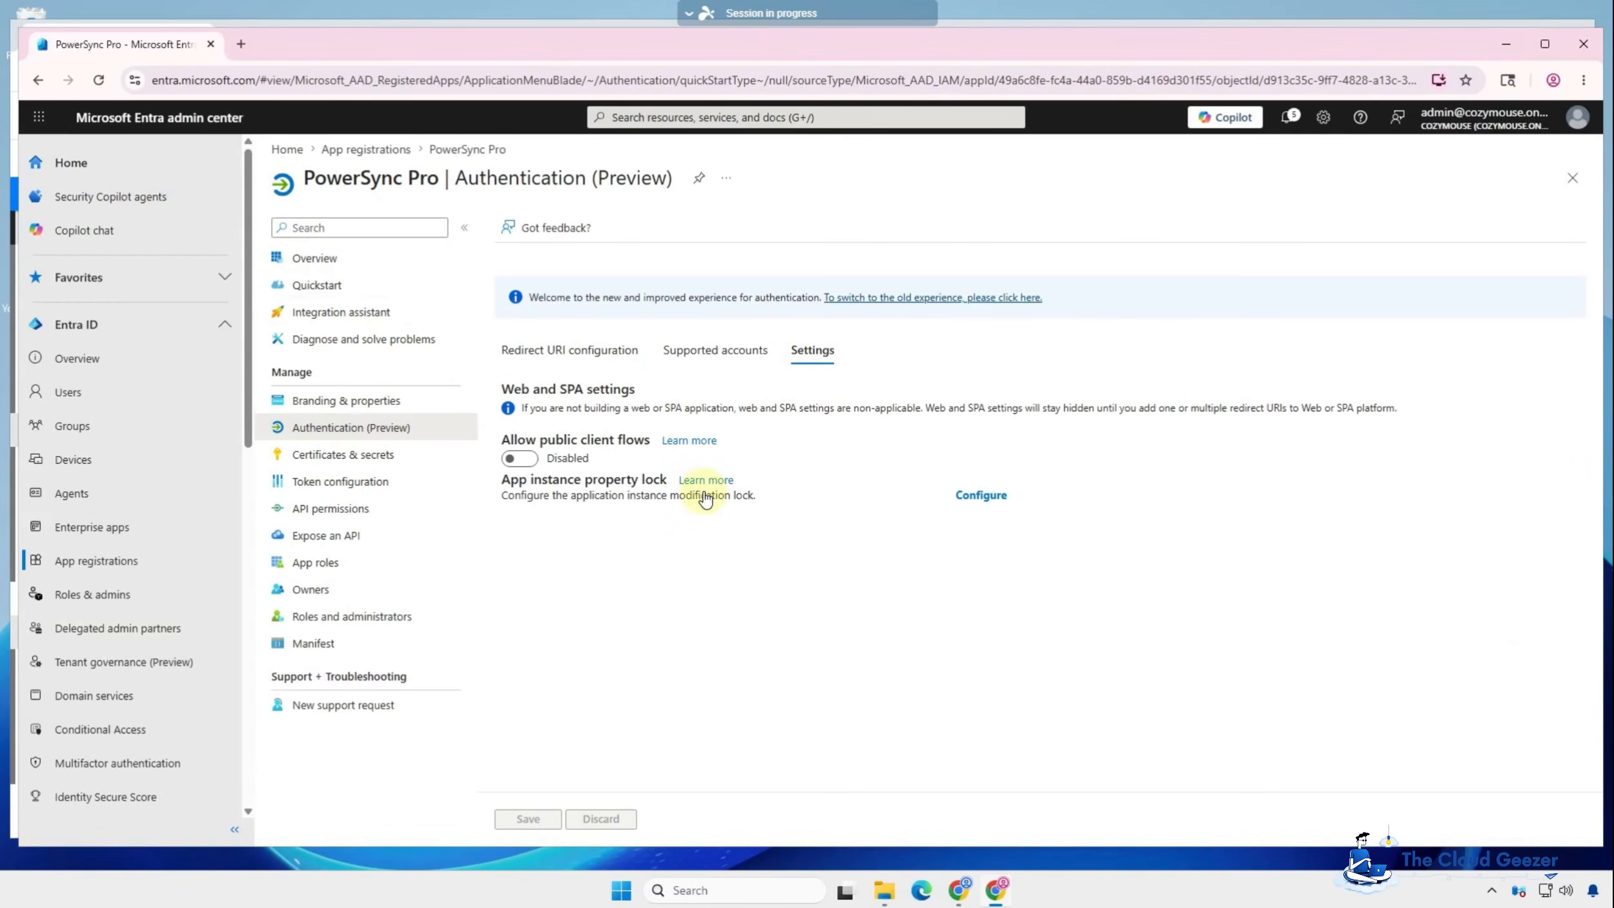
left_click(981, 494)
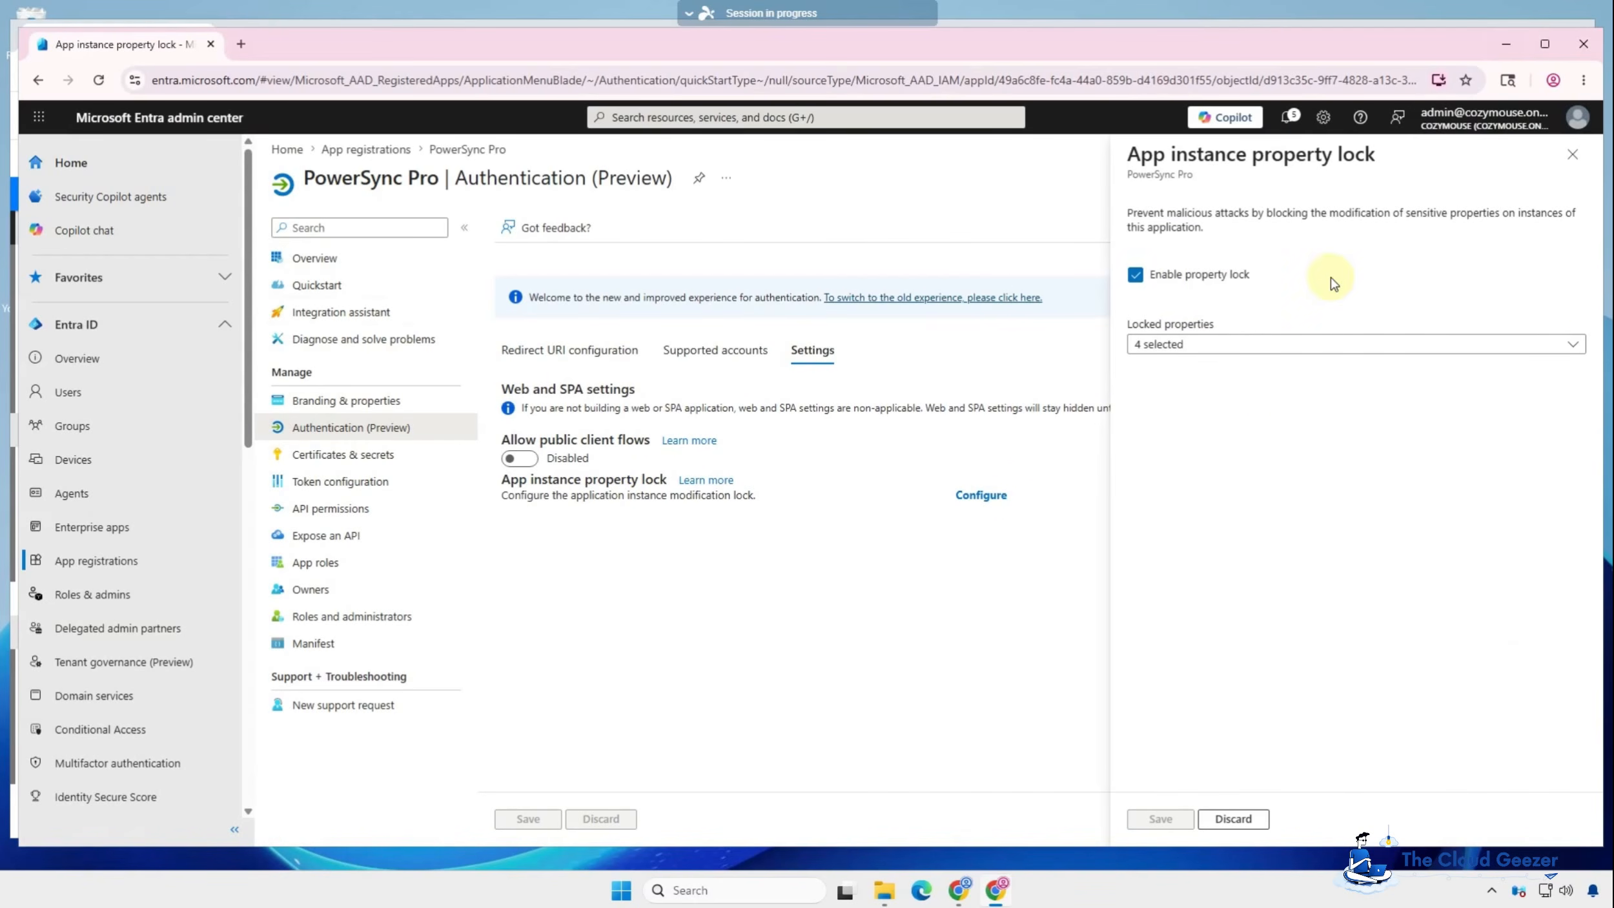
left_click(1579, 349)
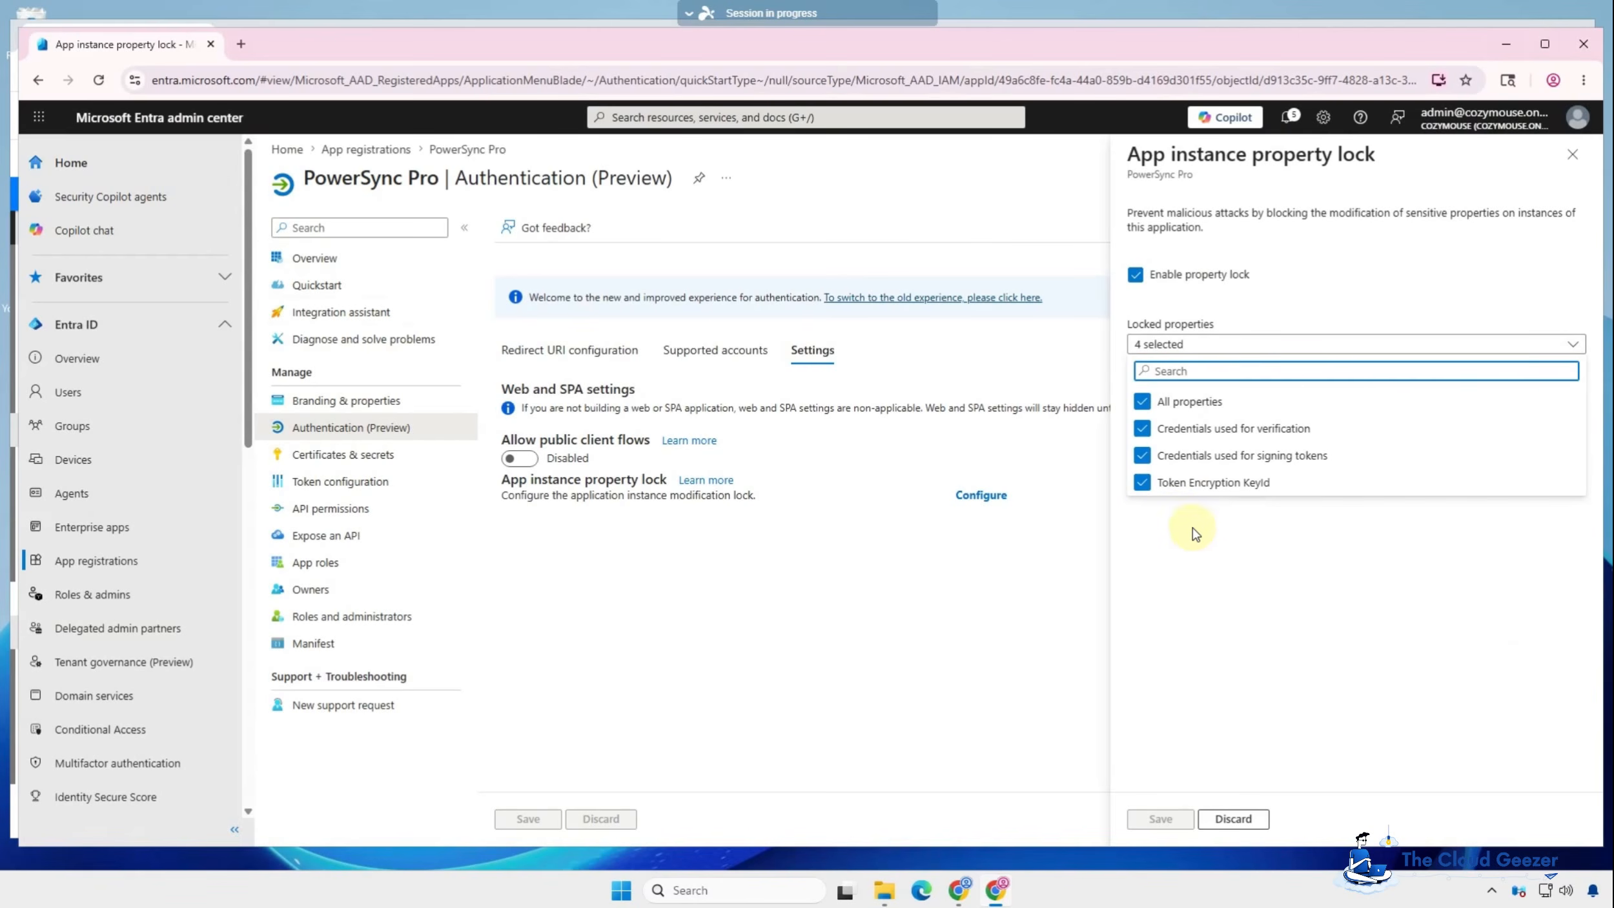
left_click(1577, 162)
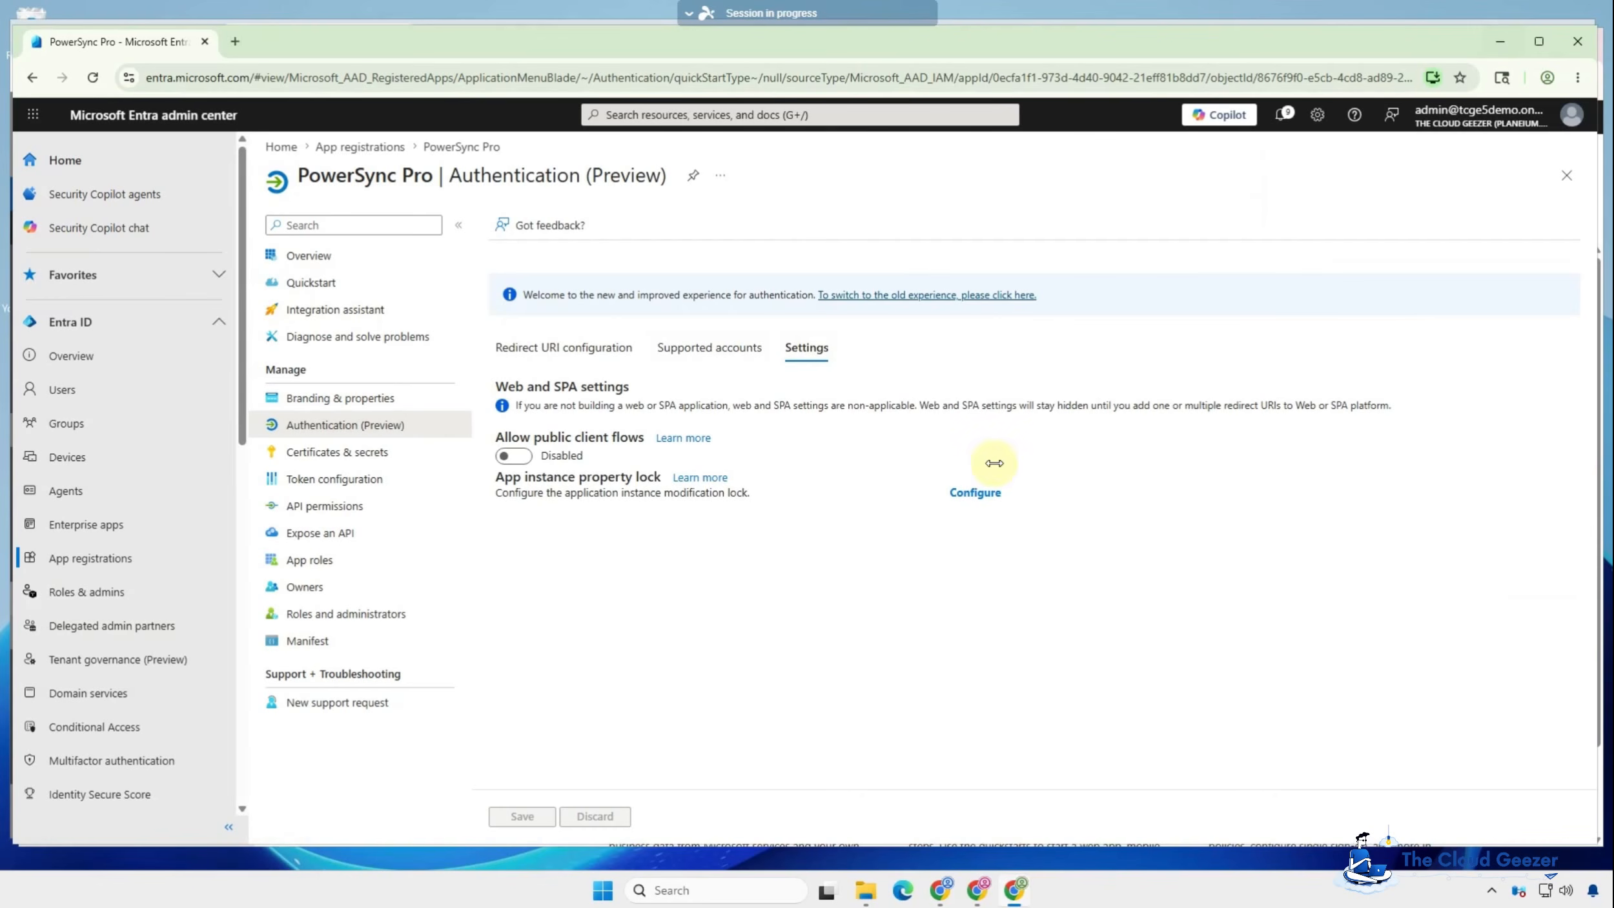
left_click(539, 352)
left_click(536, 431)
left_click(1436, 294)
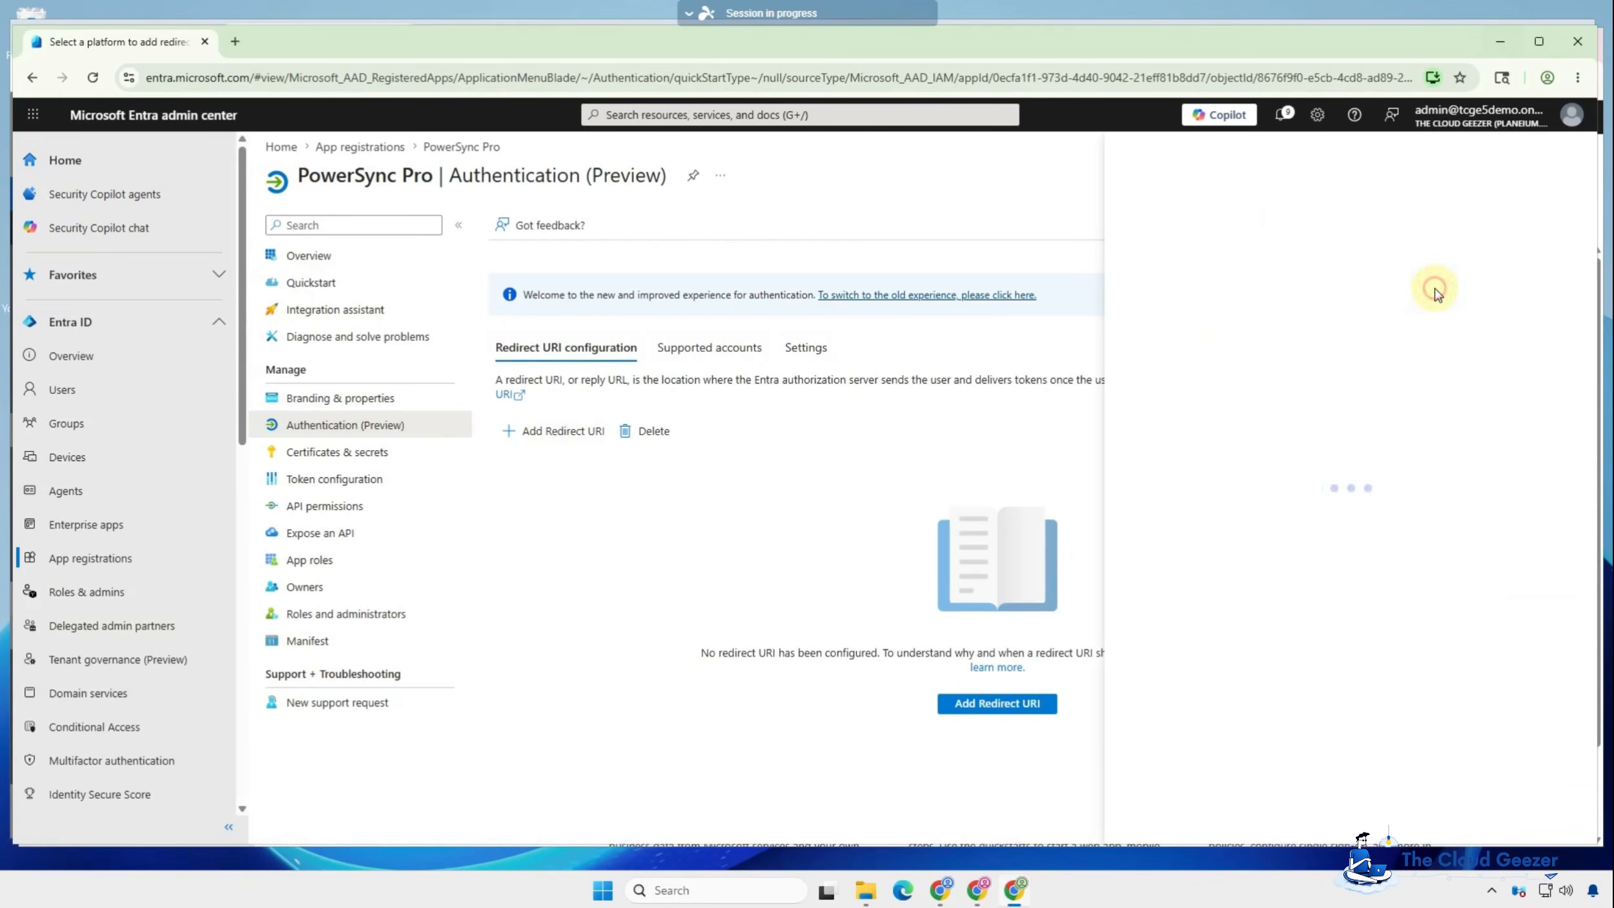
left_click(1195, 281)
type("h")
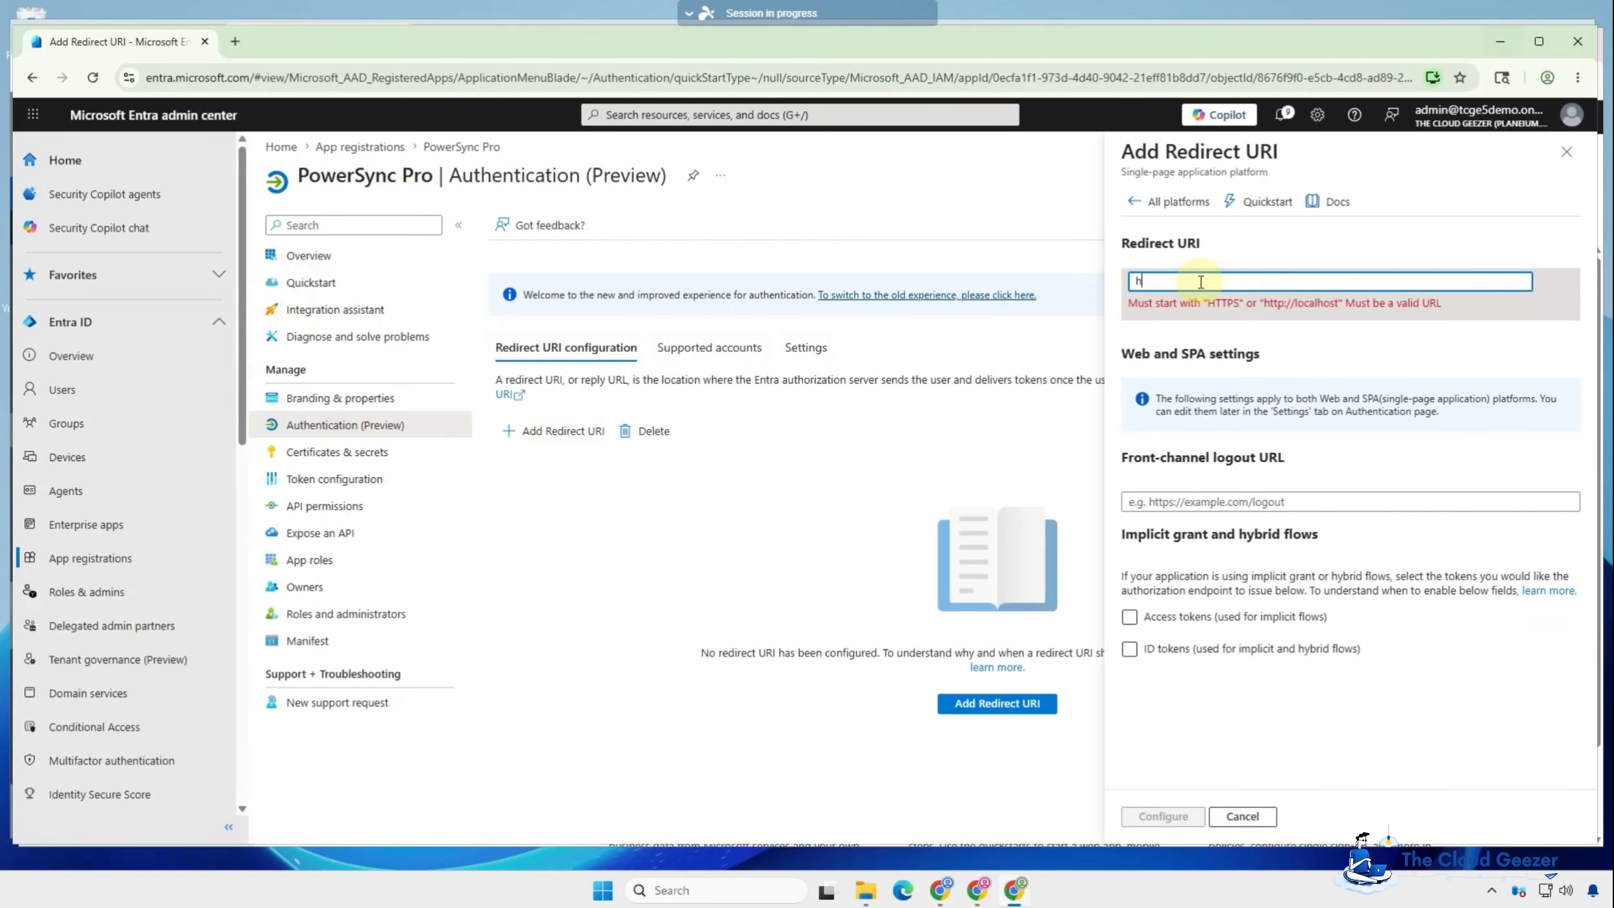
type("ttp://localhost:5000/redirect")
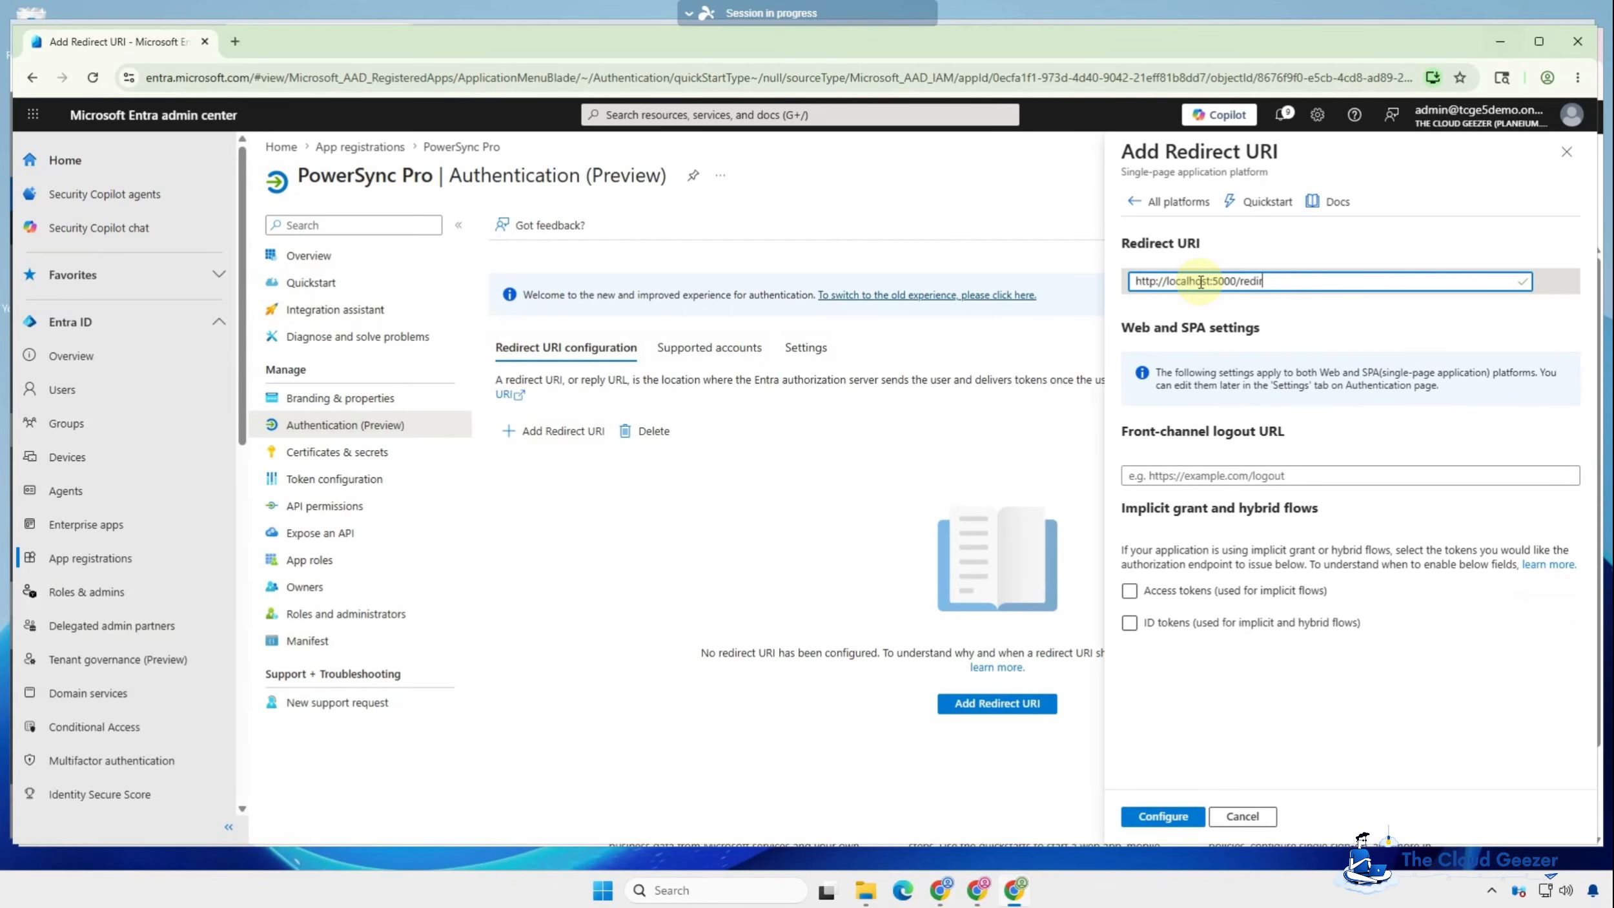
left_click(1163, 817)
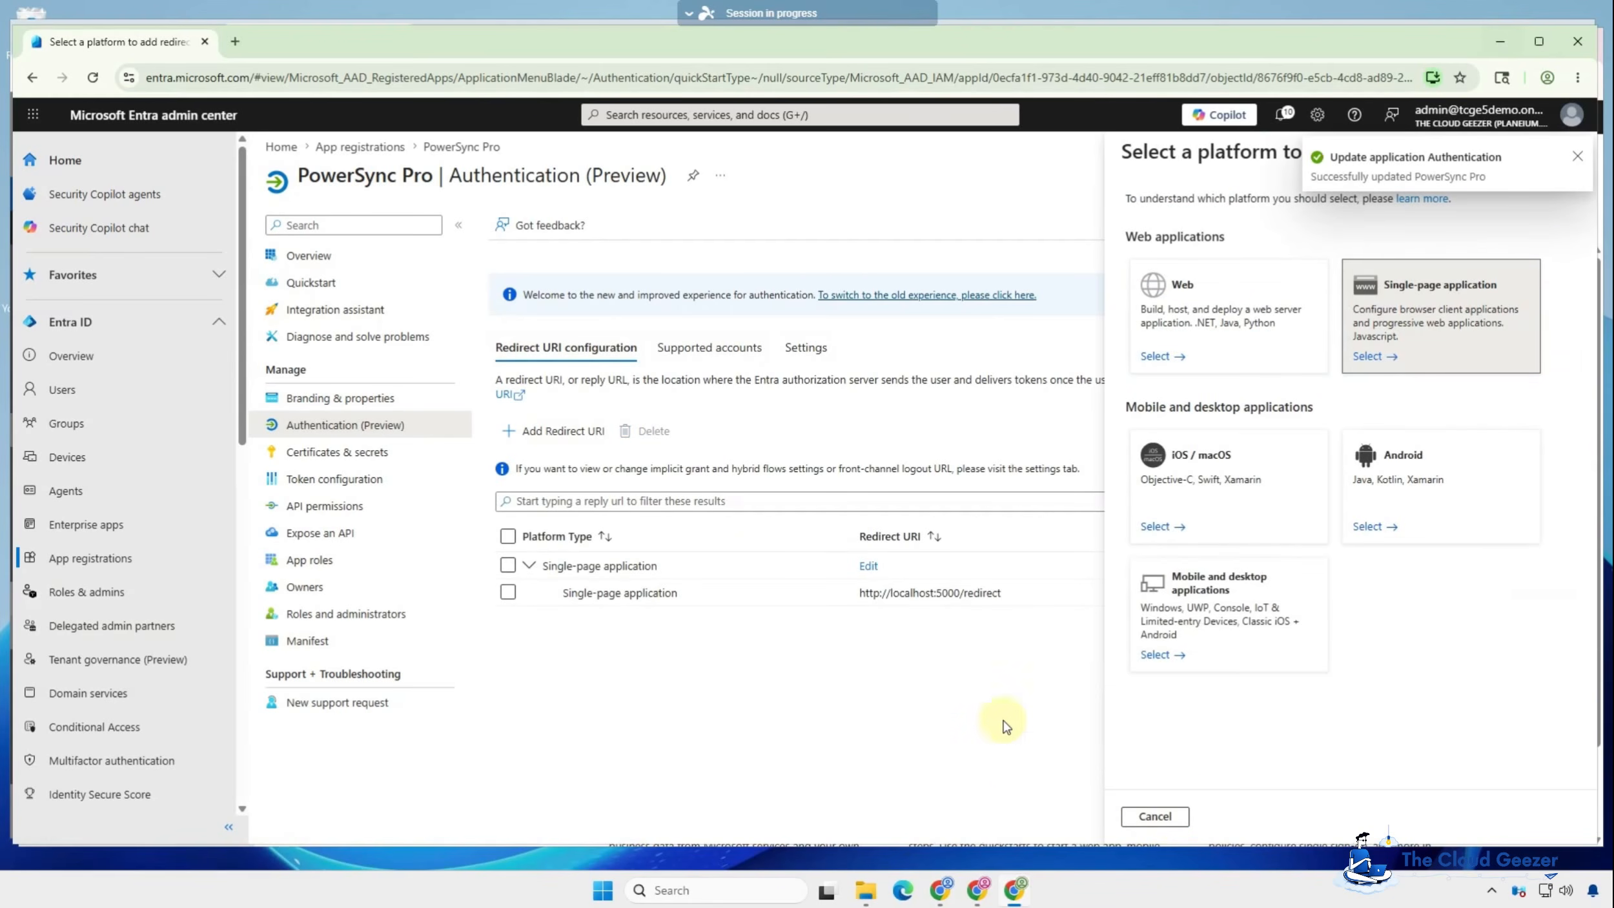
left_click(1574, 158)
left_click(1575, 163)
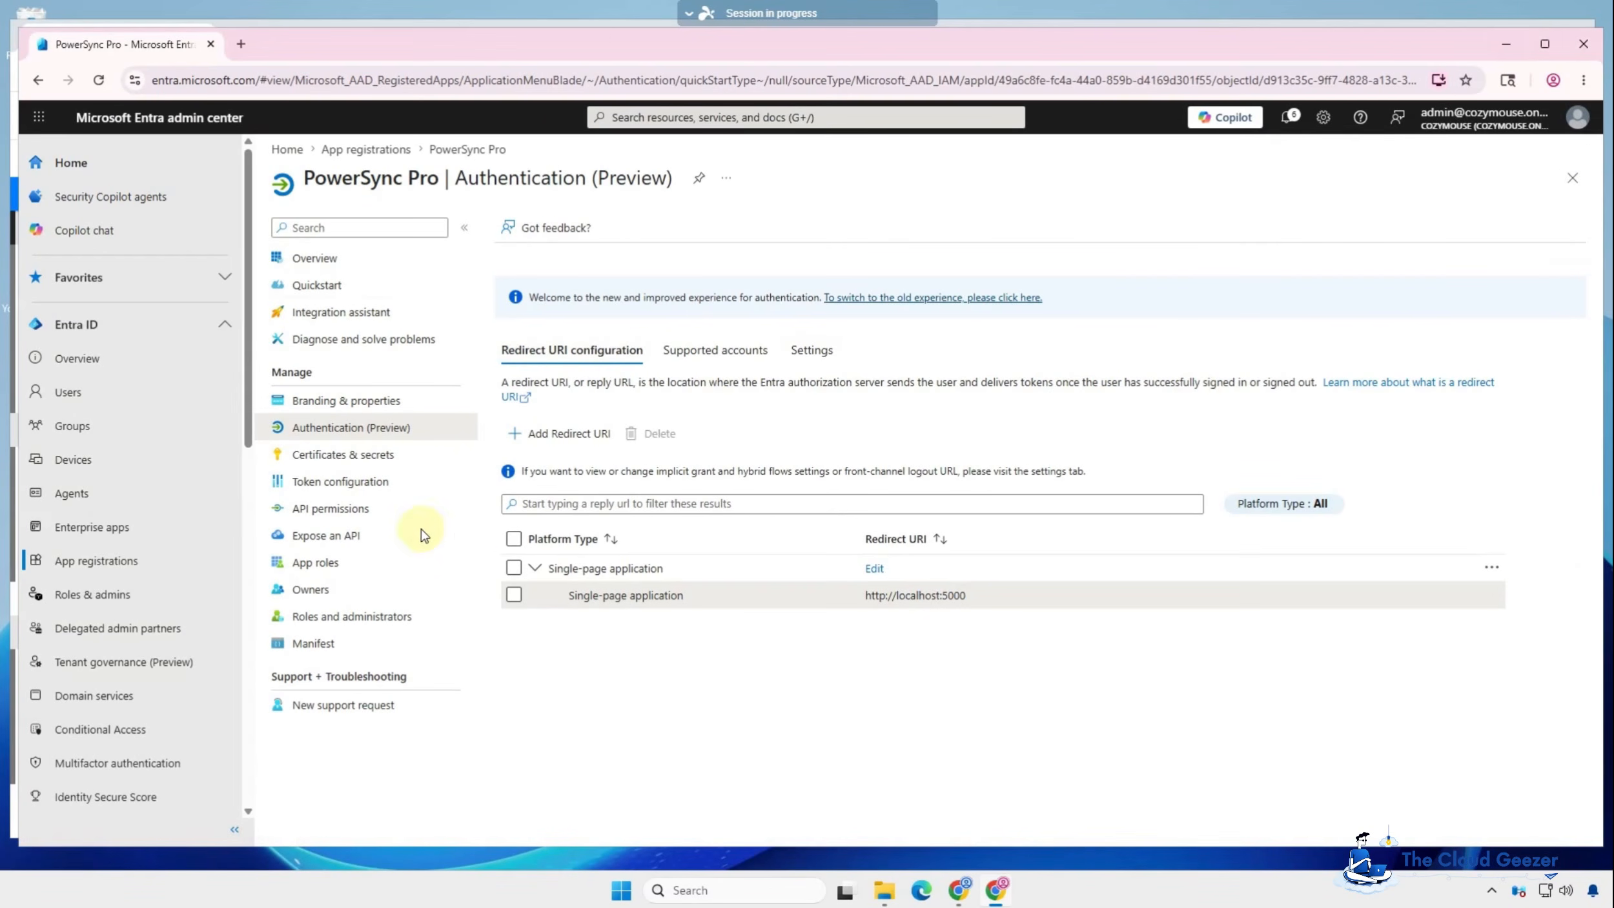
Step: Request Microsoft Graph application permissions for PowerSync Pro in the CozyMouse tenant and select Device.Read.All
left_click(322, 511)
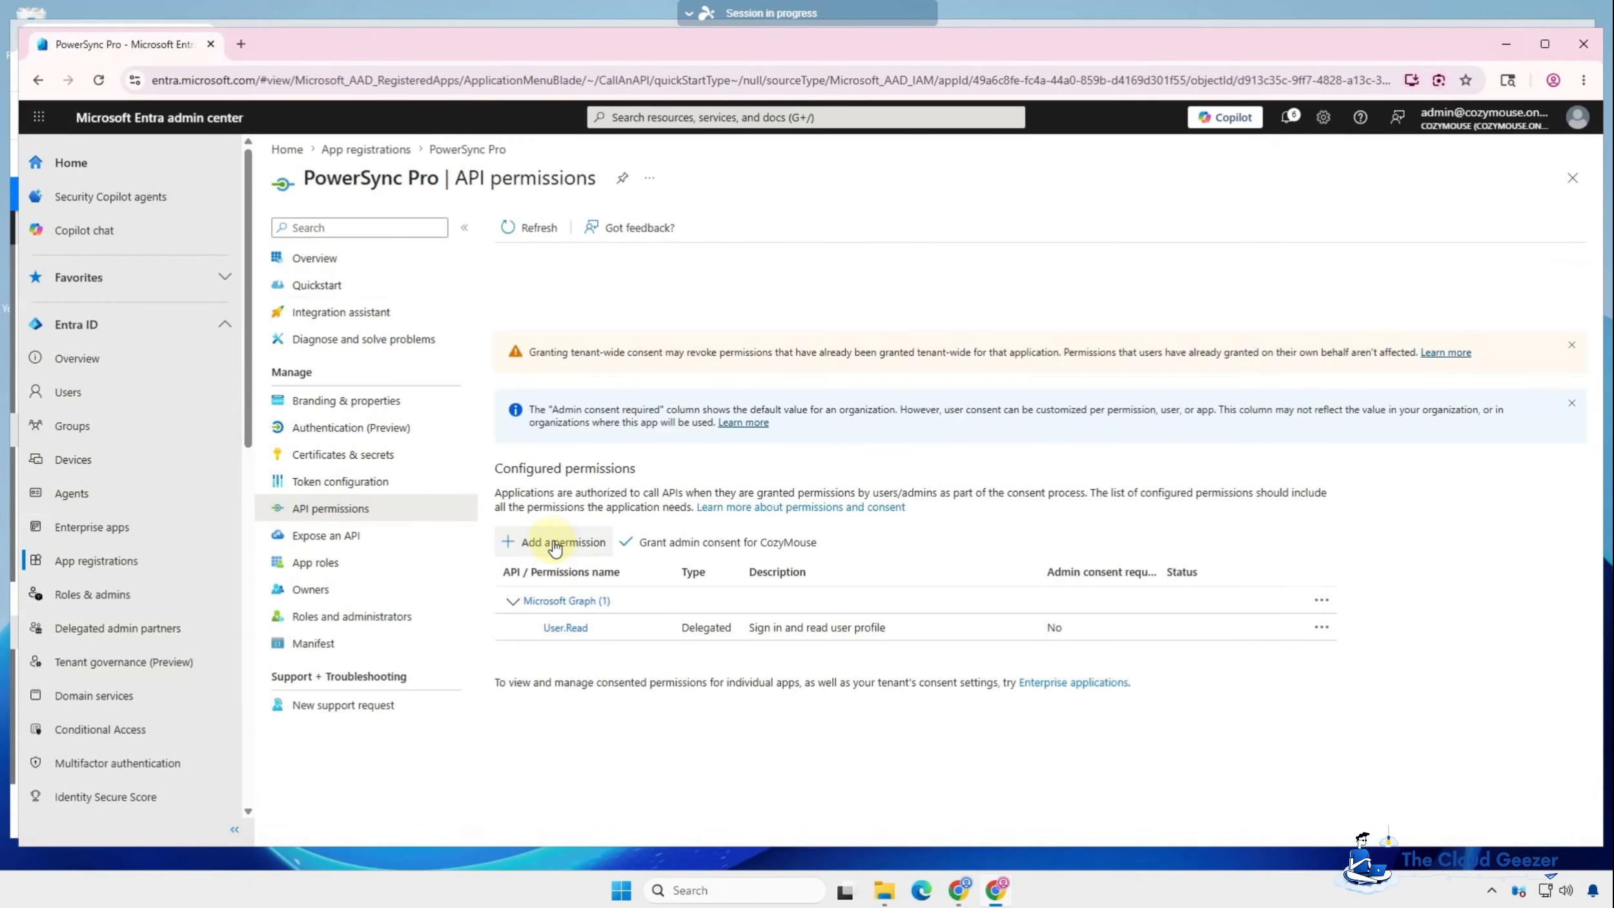
left_click(553, 544)
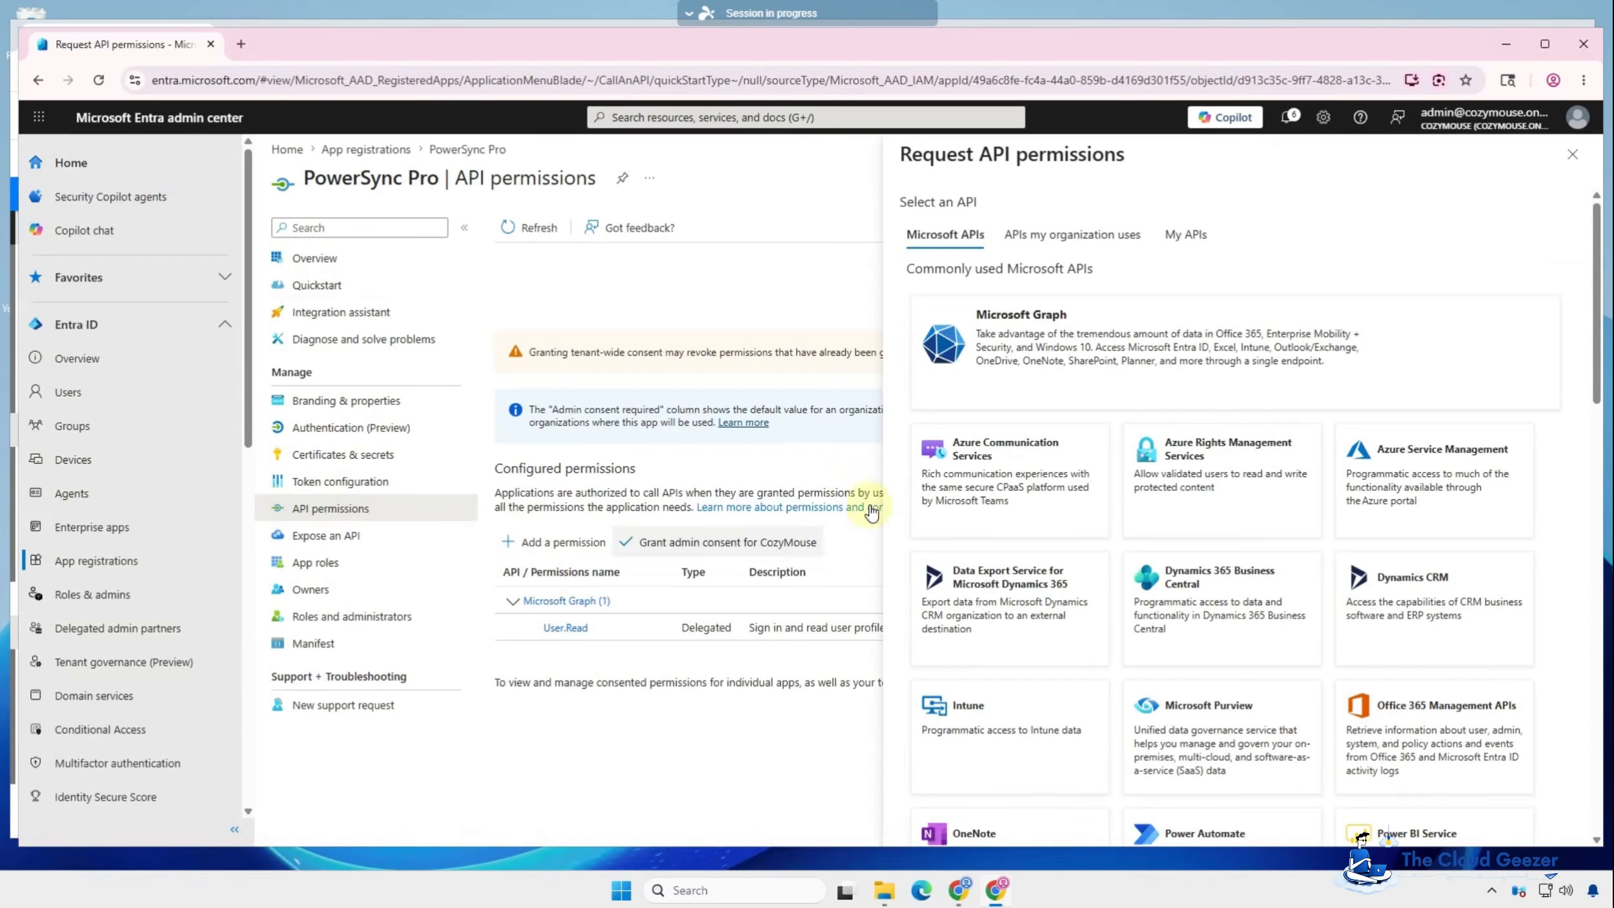
left_click(1036, 342)
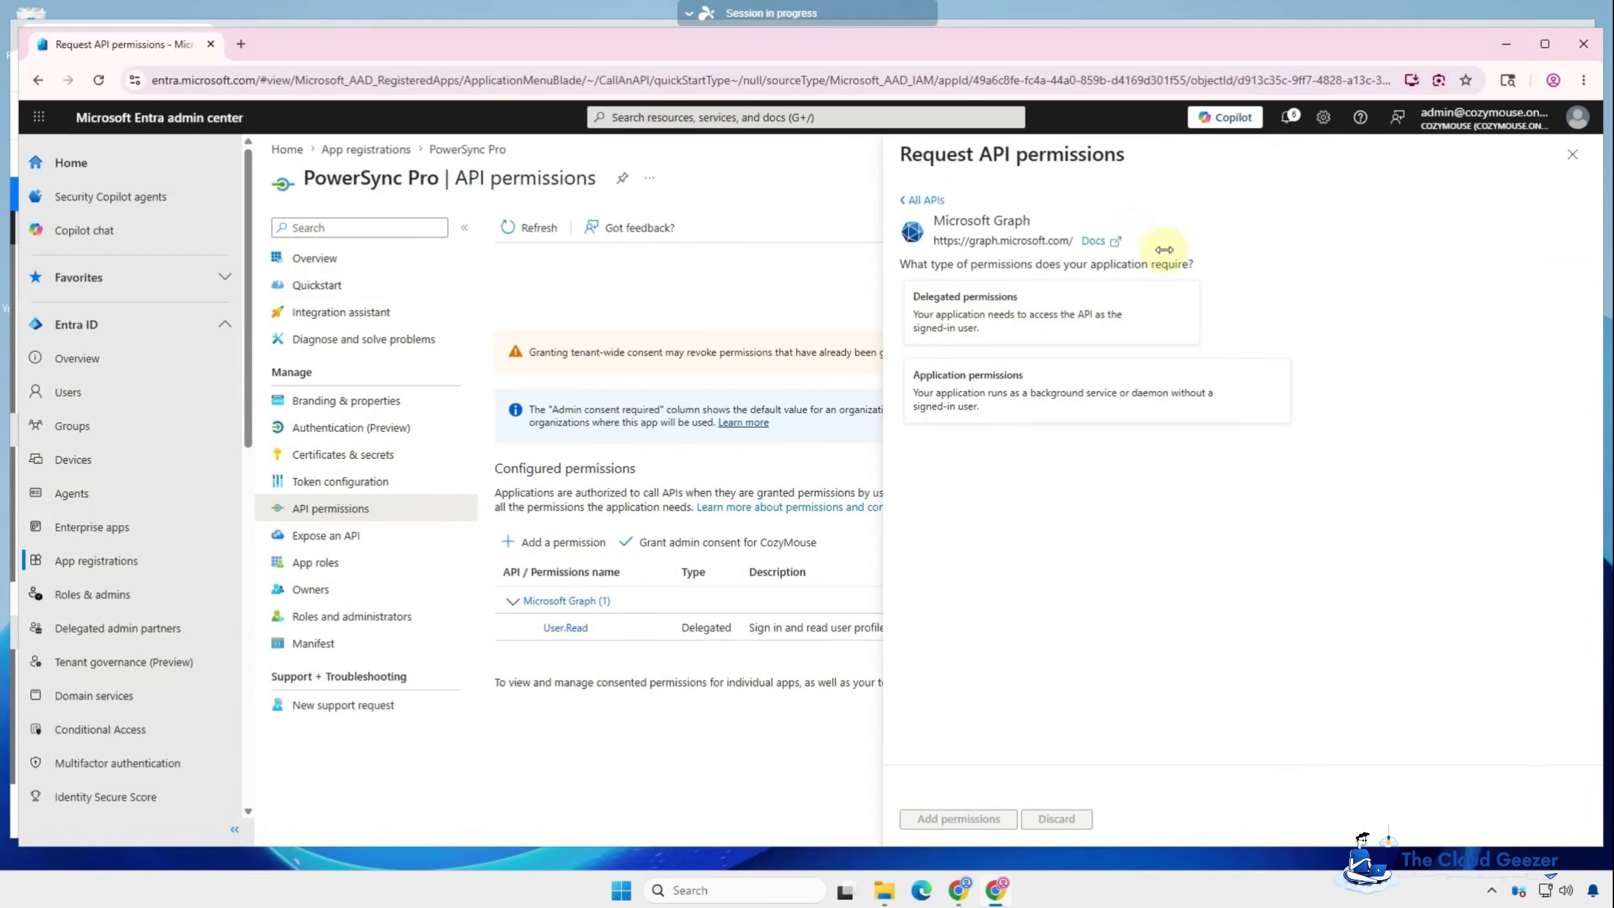
left_click(986, 388)
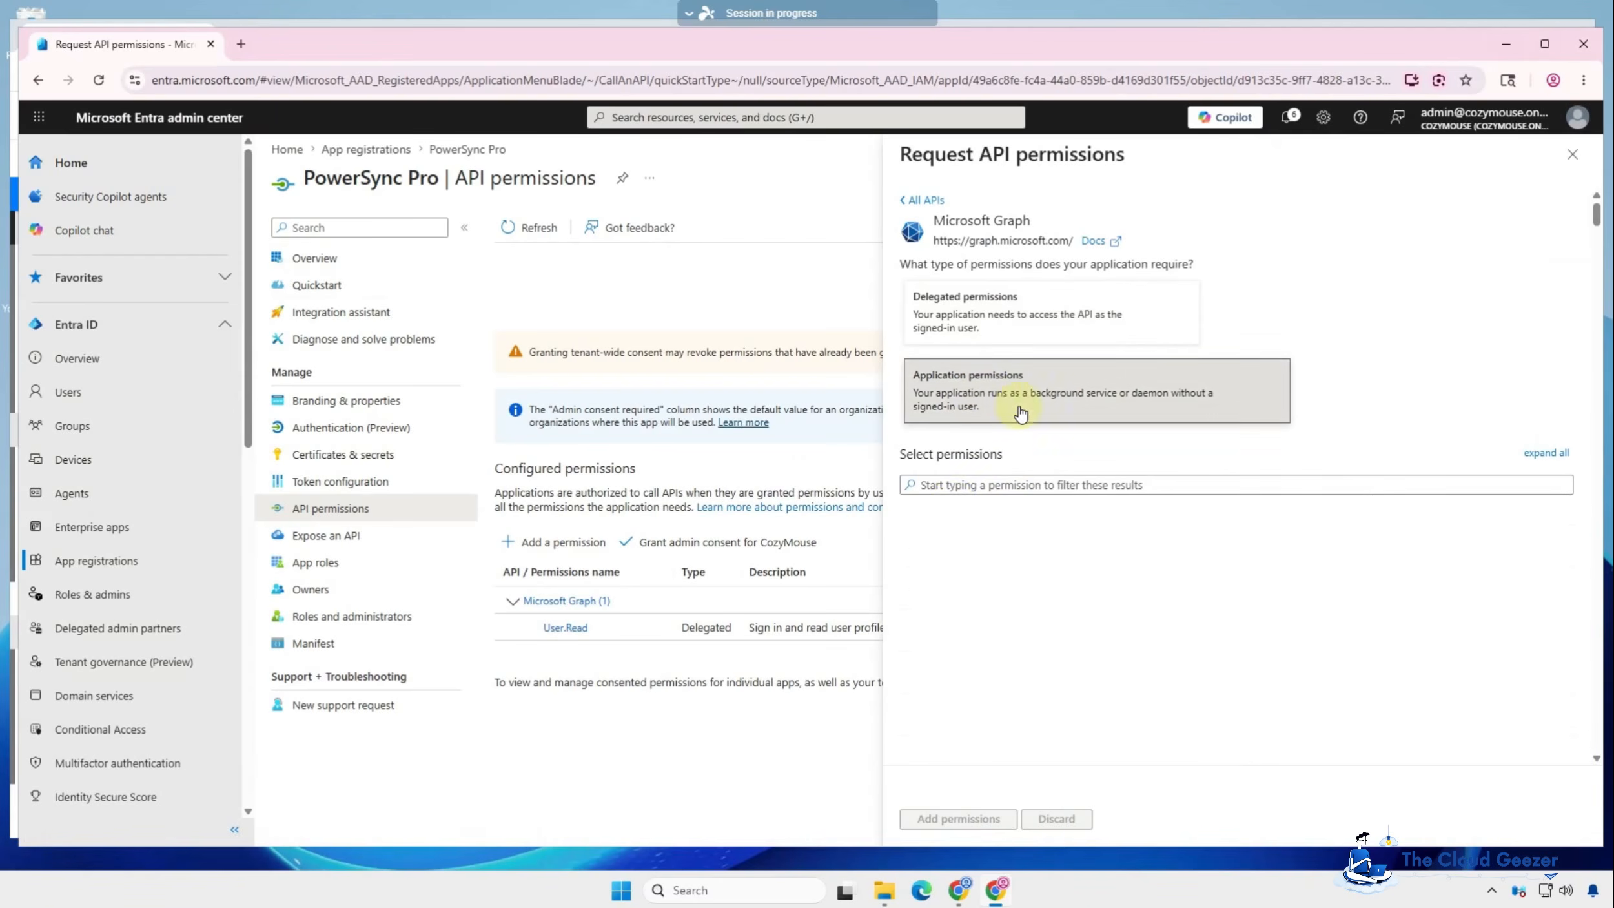
left_click(969, 481)
type("device")
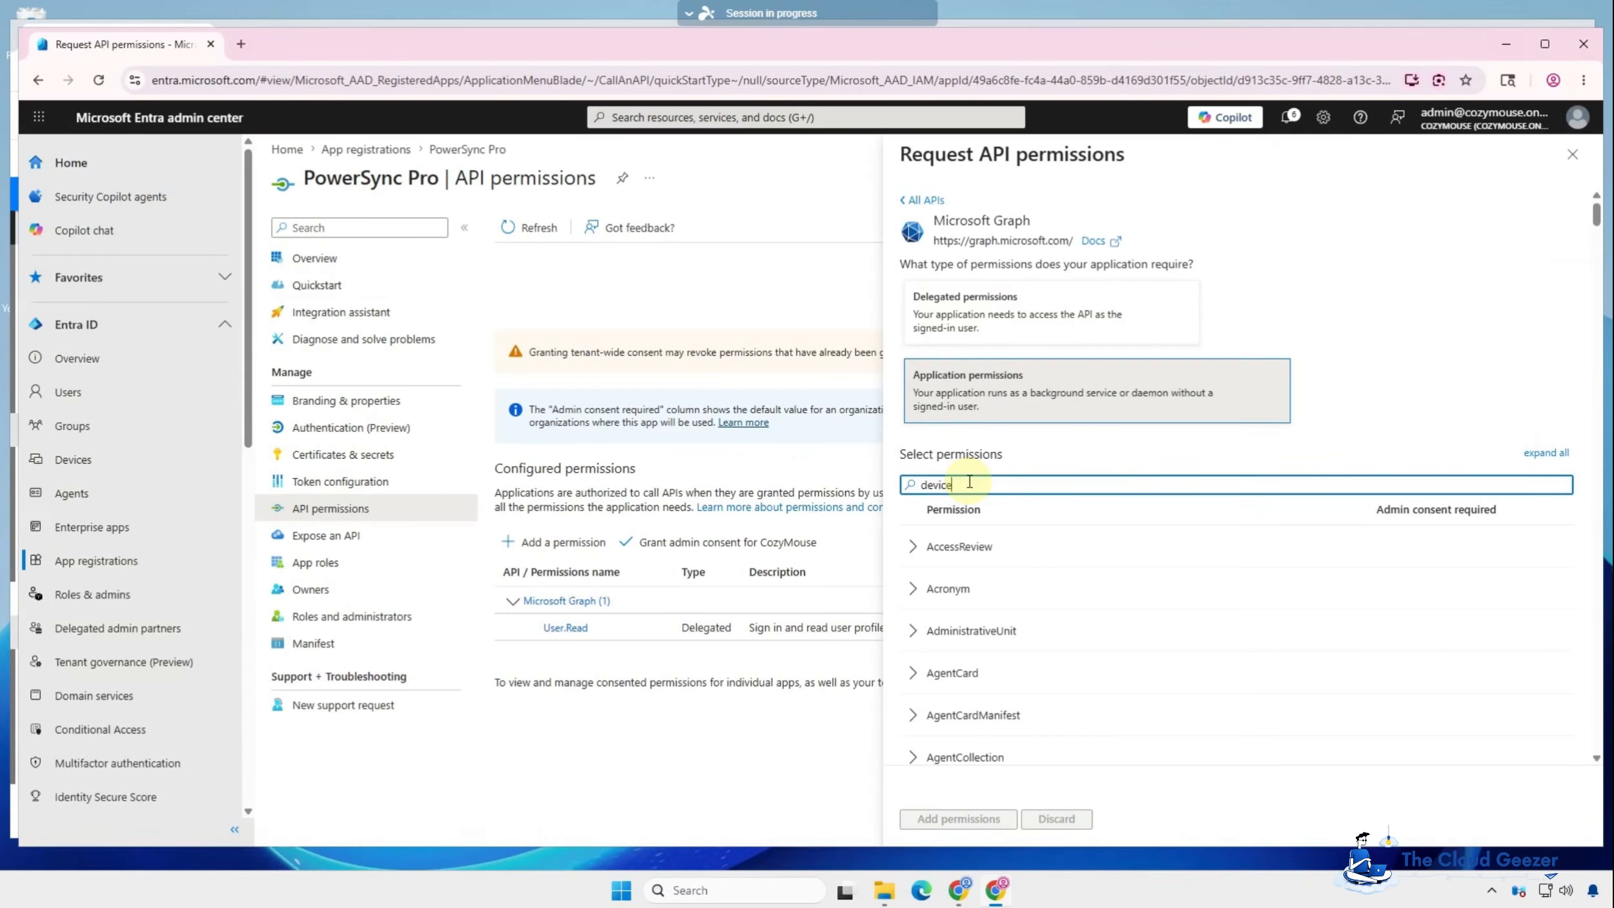
left_click(913, 546)
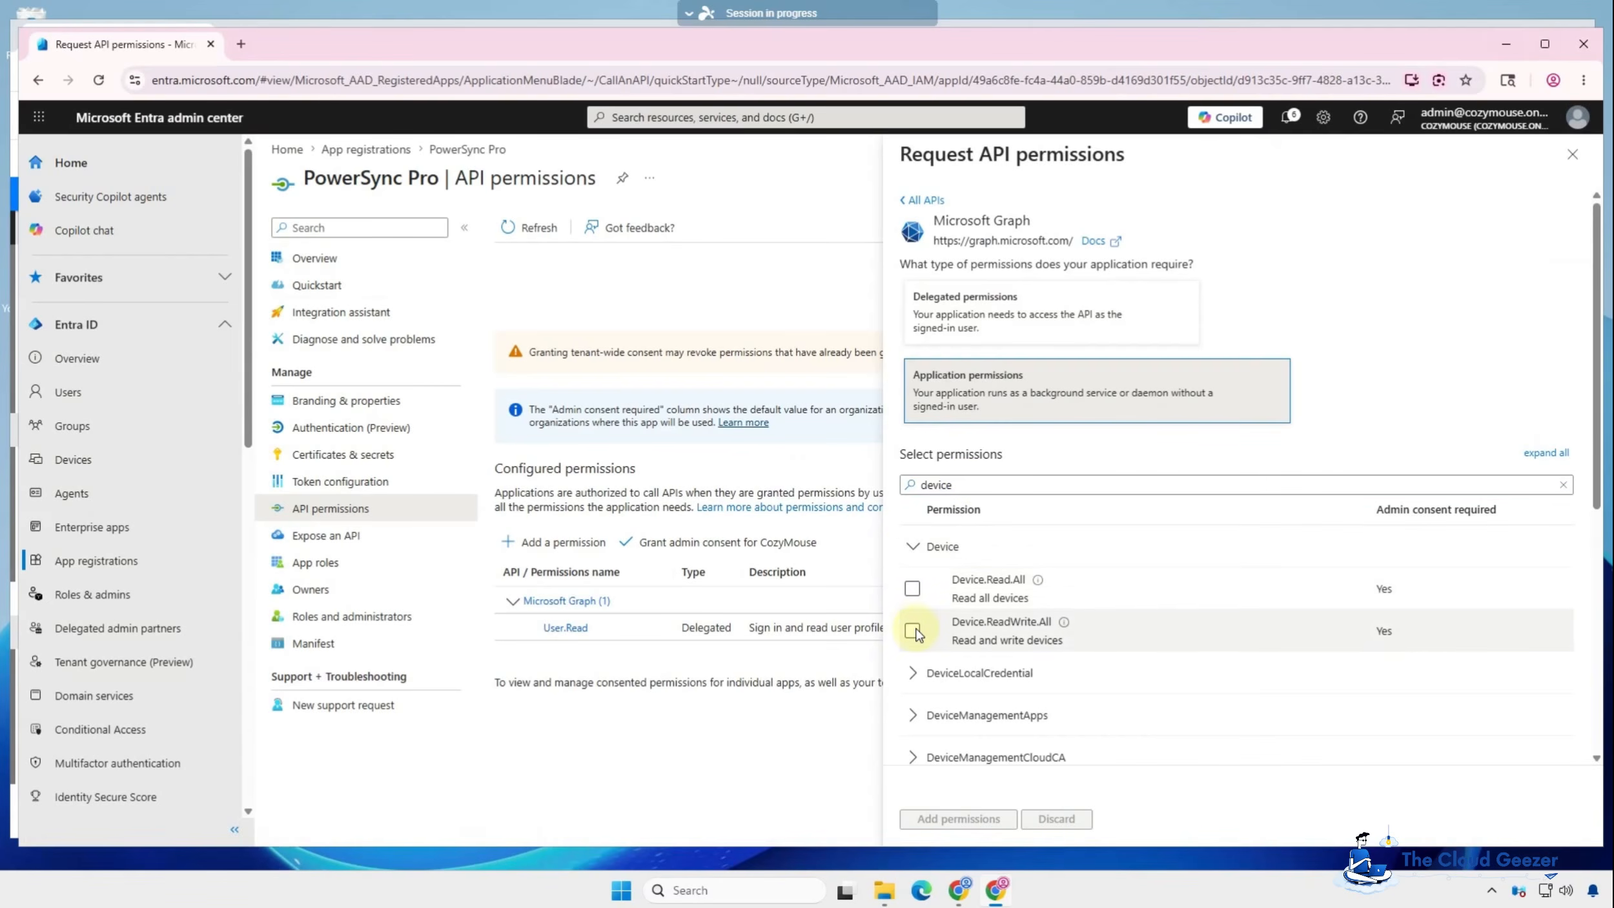
left_click(912, 589)
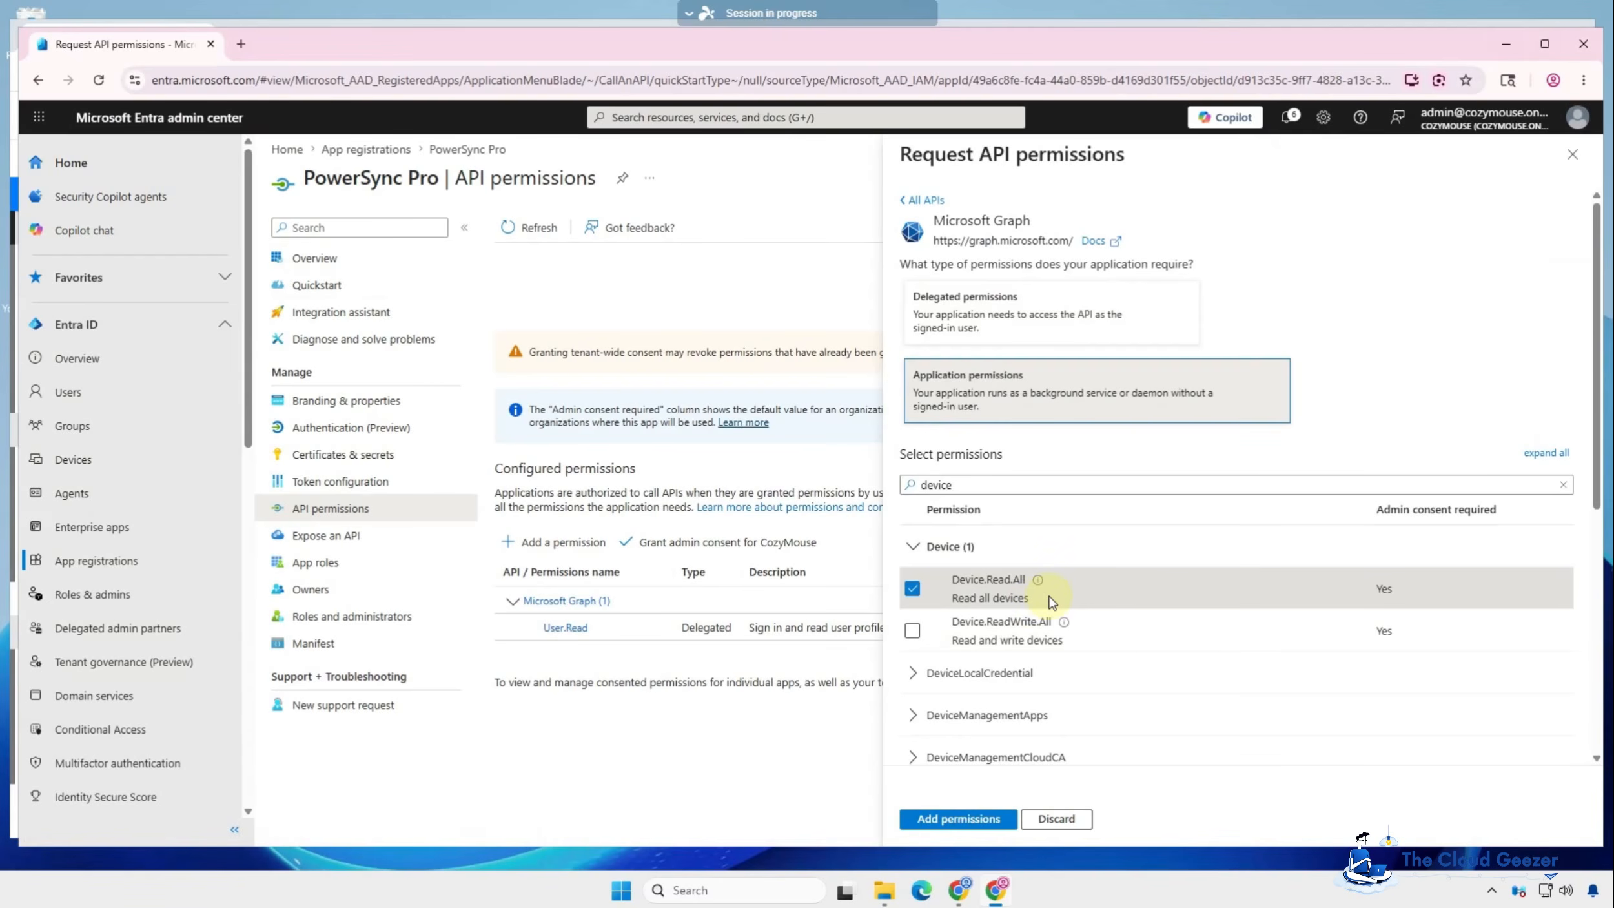
Step: Filter the Microsoft Graph application permissions by "dir" and select Directory.Read.All
scroll(1040, 594, "down", 5)
scroll(1059, 394, "up", 5)
left_click_drag(978, 485, 821, 482)
type("dir")
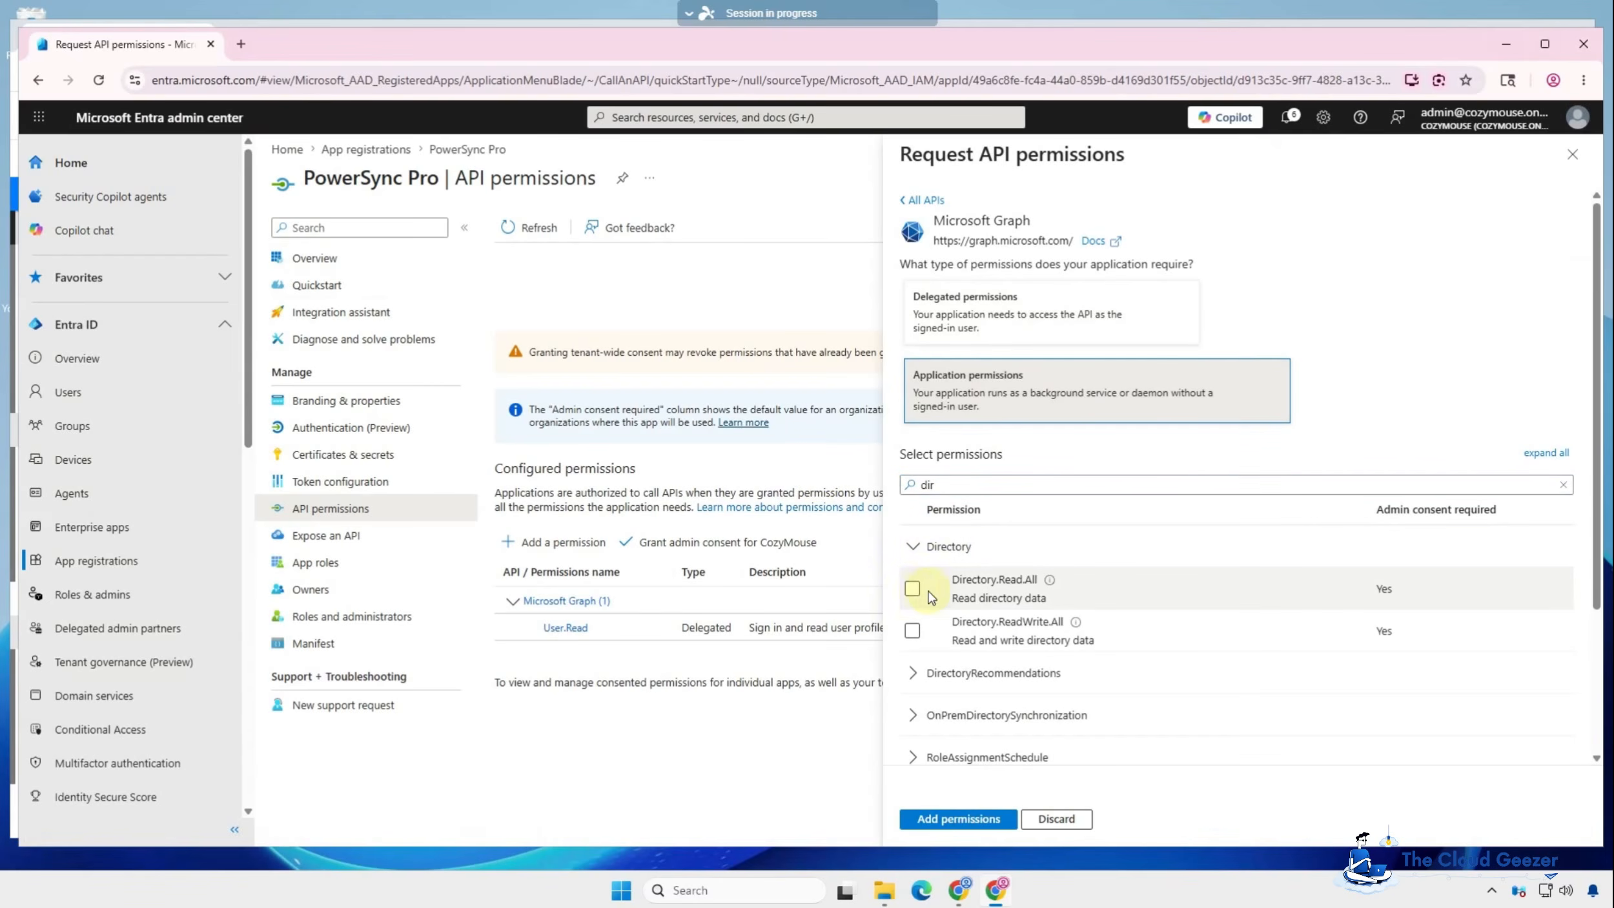
left_click(911, 589)
Step: Filter the application permissions by "doma" and select Domain.Read.All
left_click_drag(948, 484, 844, 476)
type("doma")
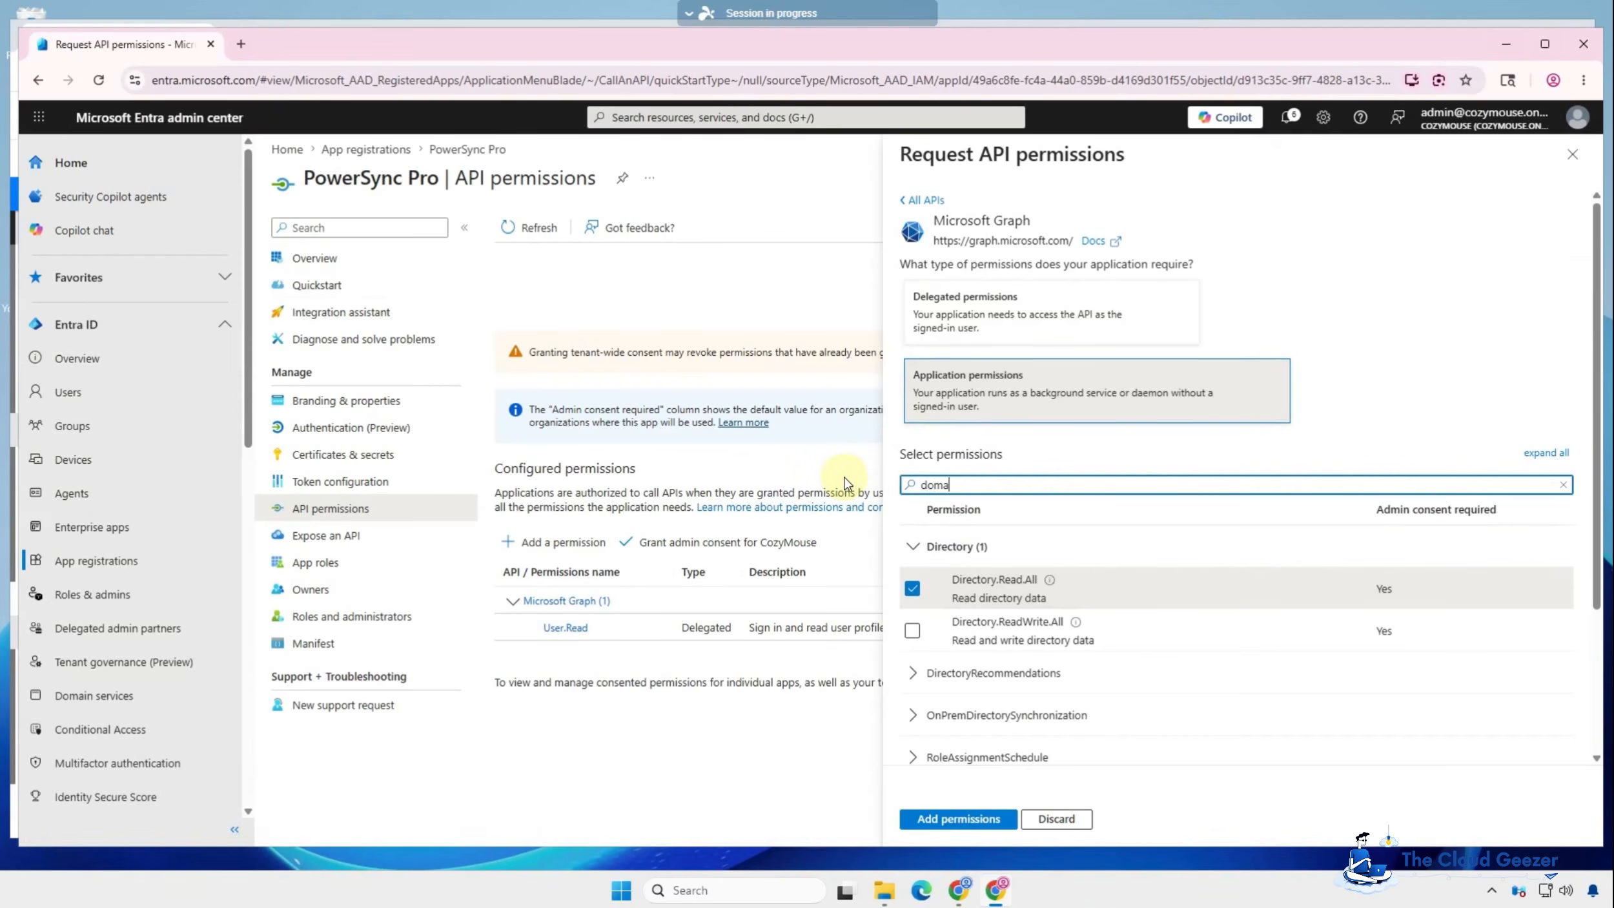
left_click(911, 589)
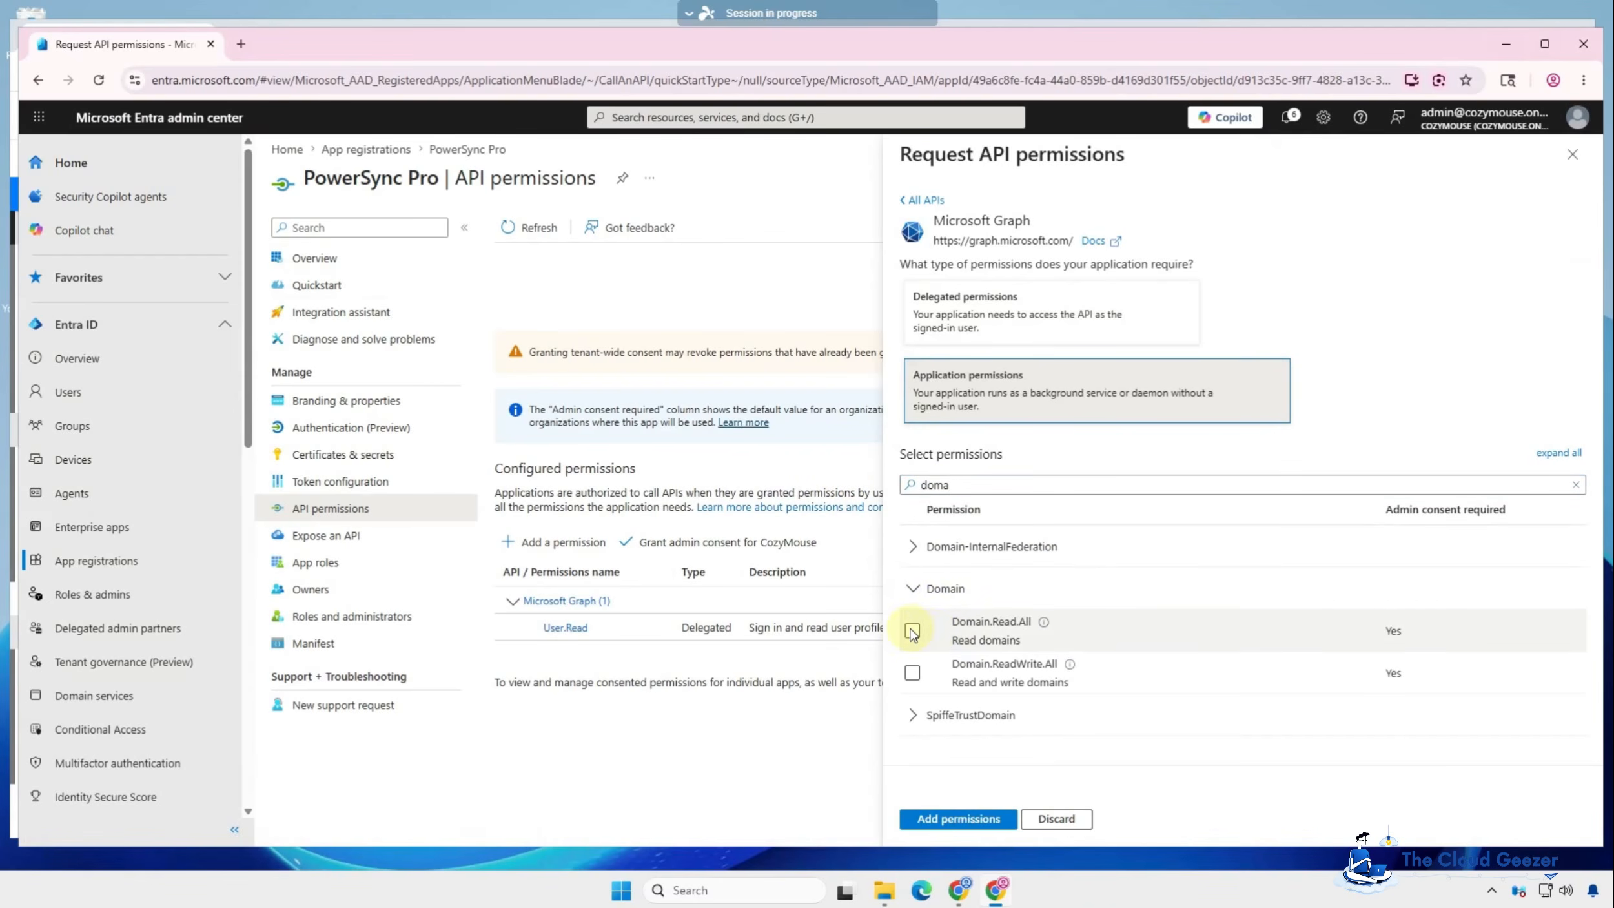
left_click(957, 632)
Step: Filter the application permissions by "group" and select Group.Read.All and GroupMember.Read.All
left_click_drag(950, 485, 795, 478)
type("group")
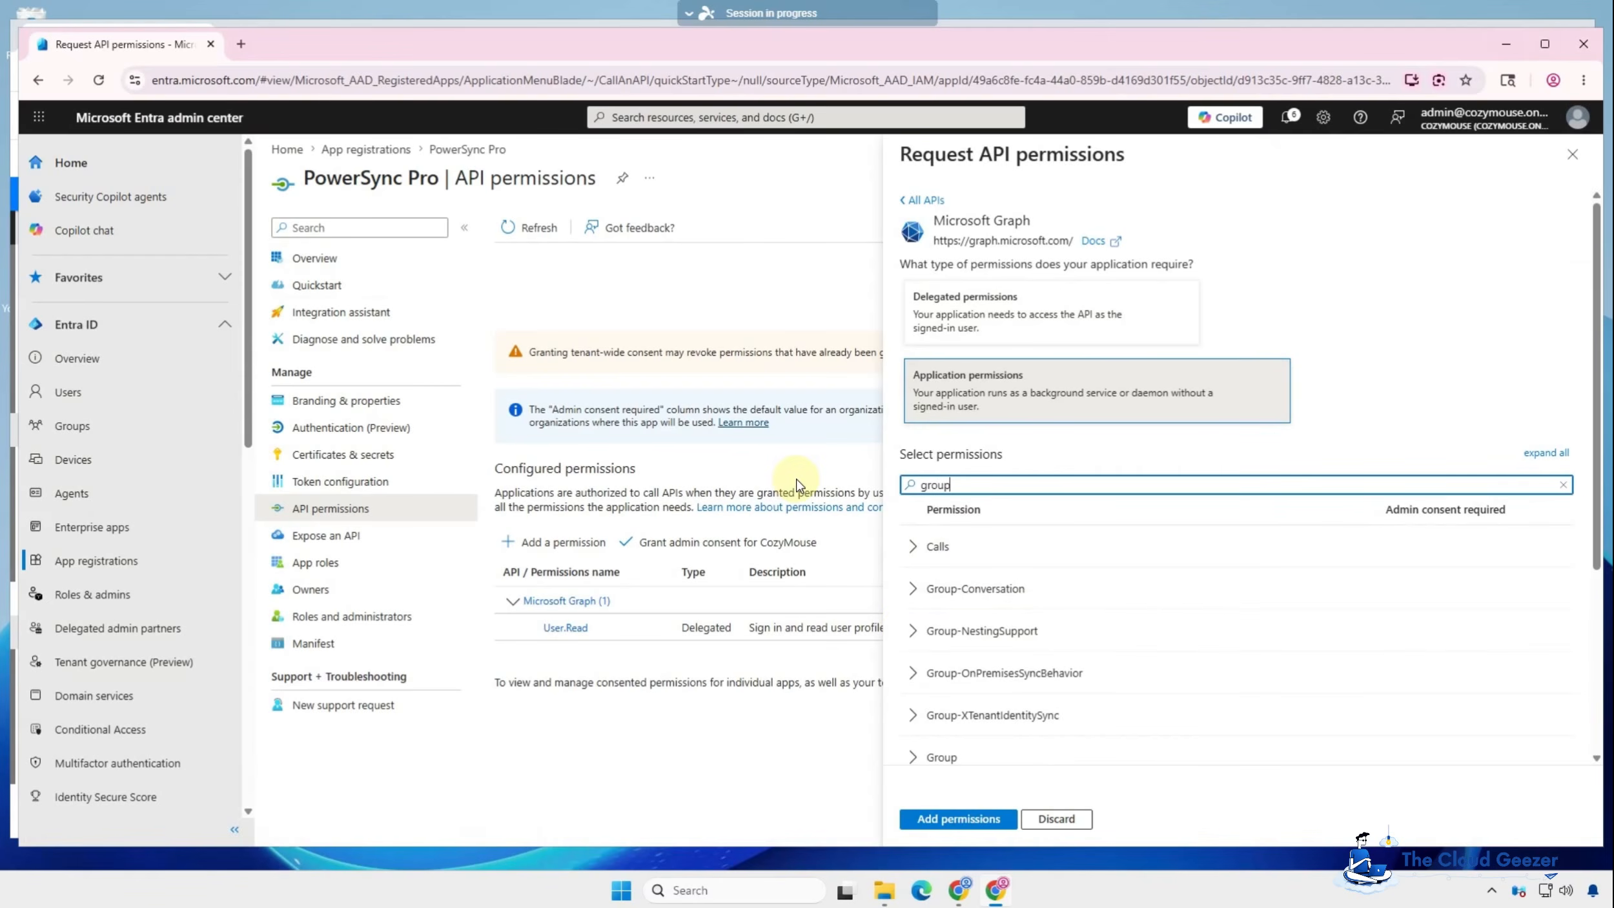
scroll(1077, 592, "down", 4)
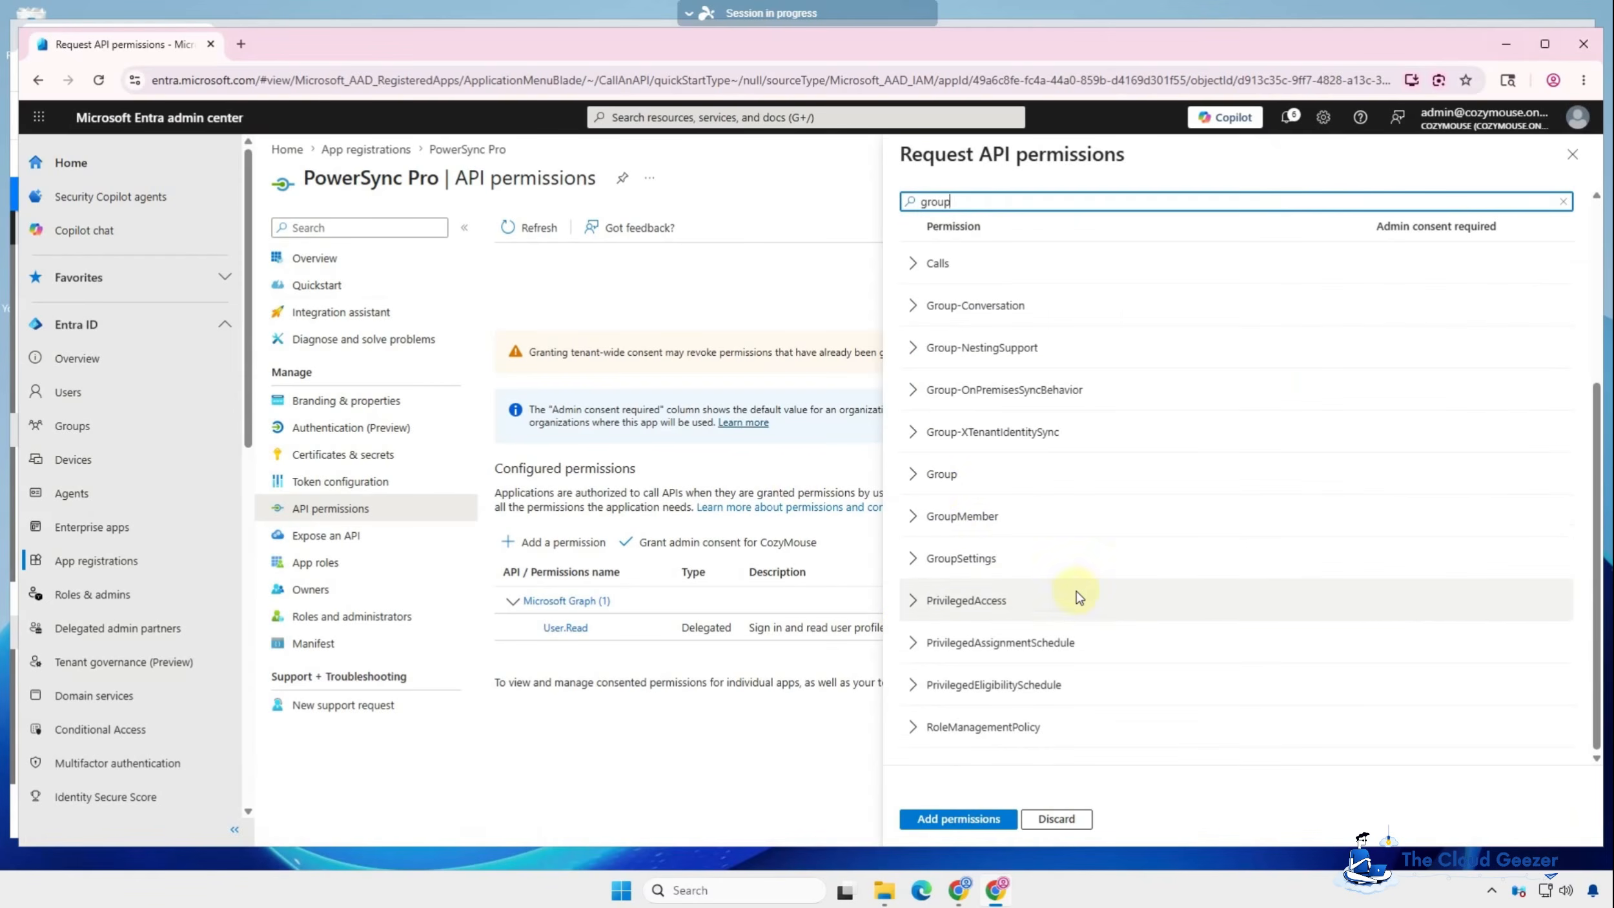
left_click(913, 474)
left_click(913, 558)
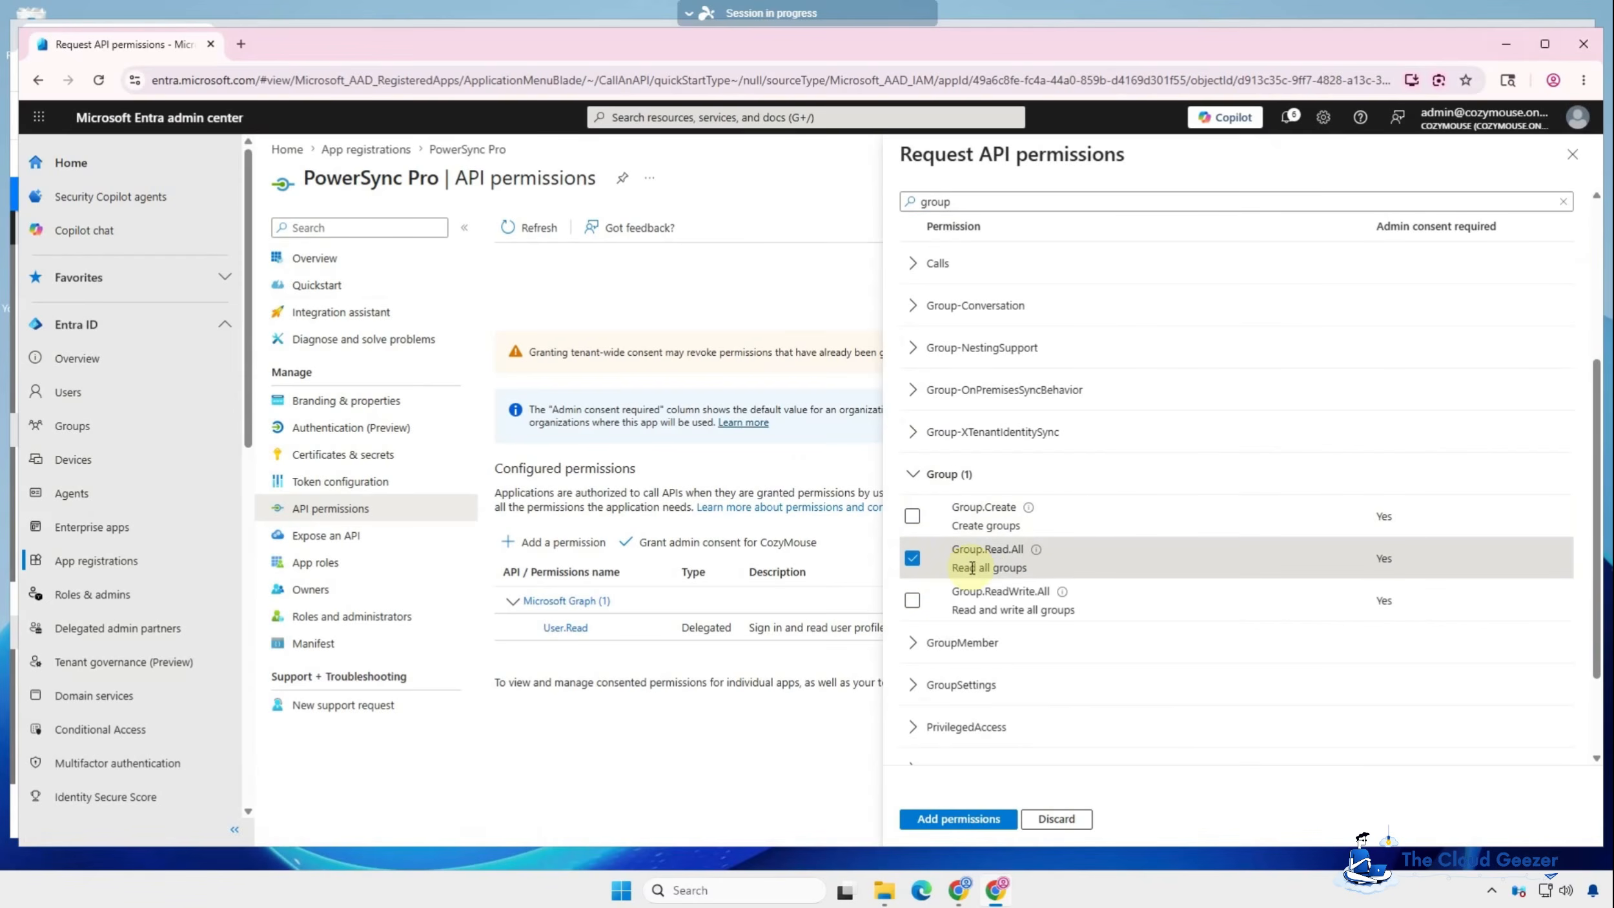
left_click(933, 646)
left_click(910, 685)
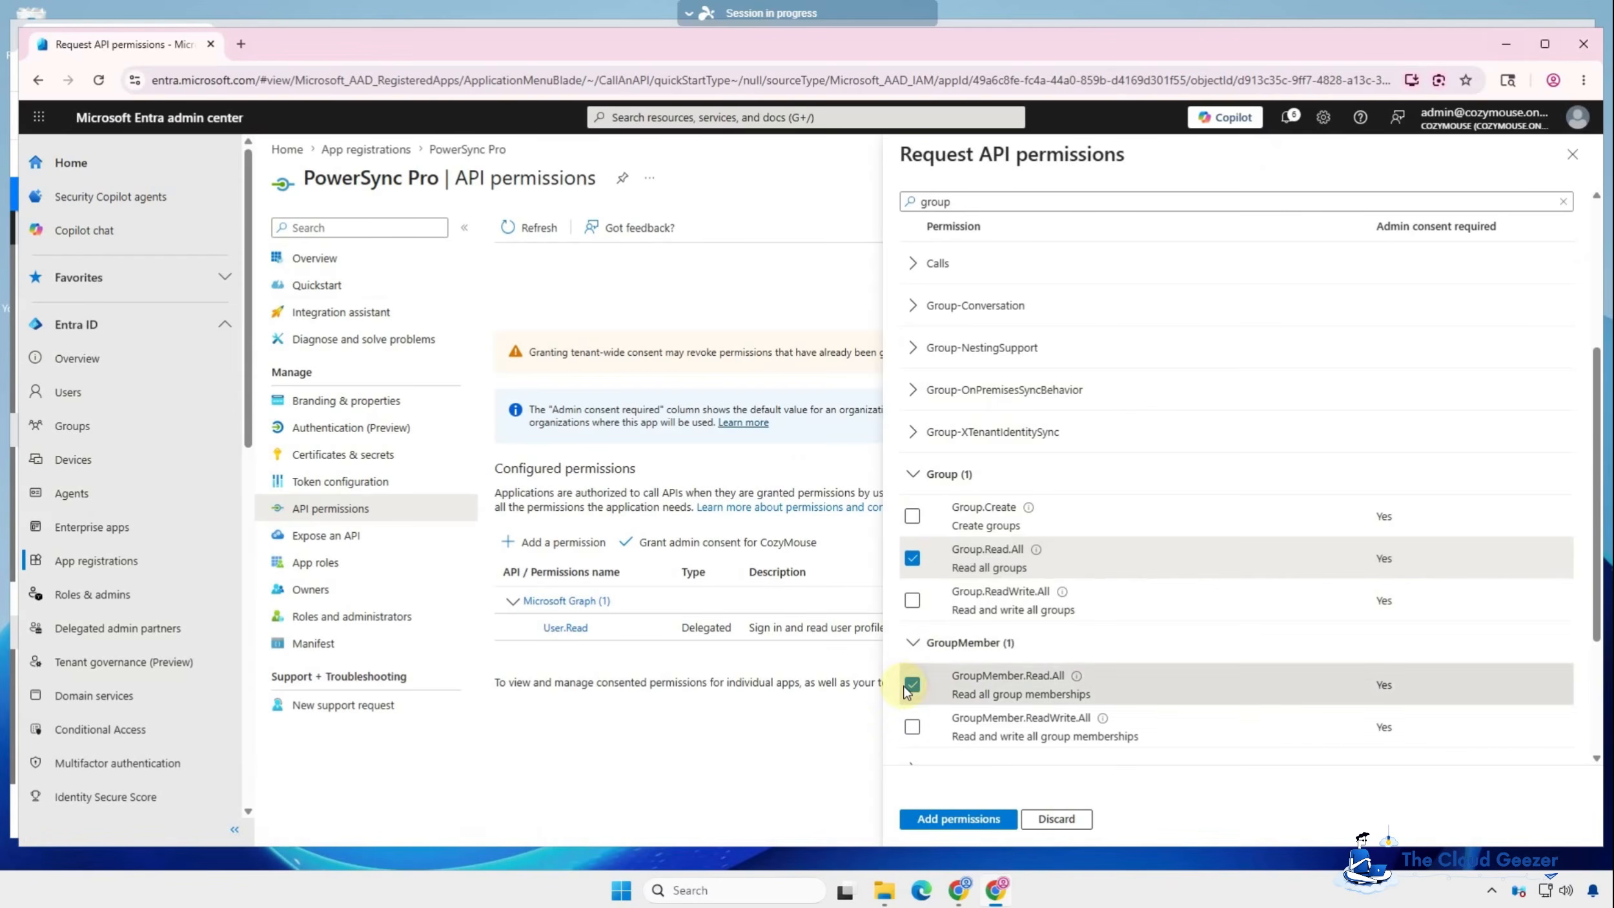
Step: Filter the permissions by "user", select User.Read.All, and add all selected permissions to the PowerSync Pro app
scroll(911, 686, "up", 5)
left_click(950, 484)
key("ctrl+a")
type("u")
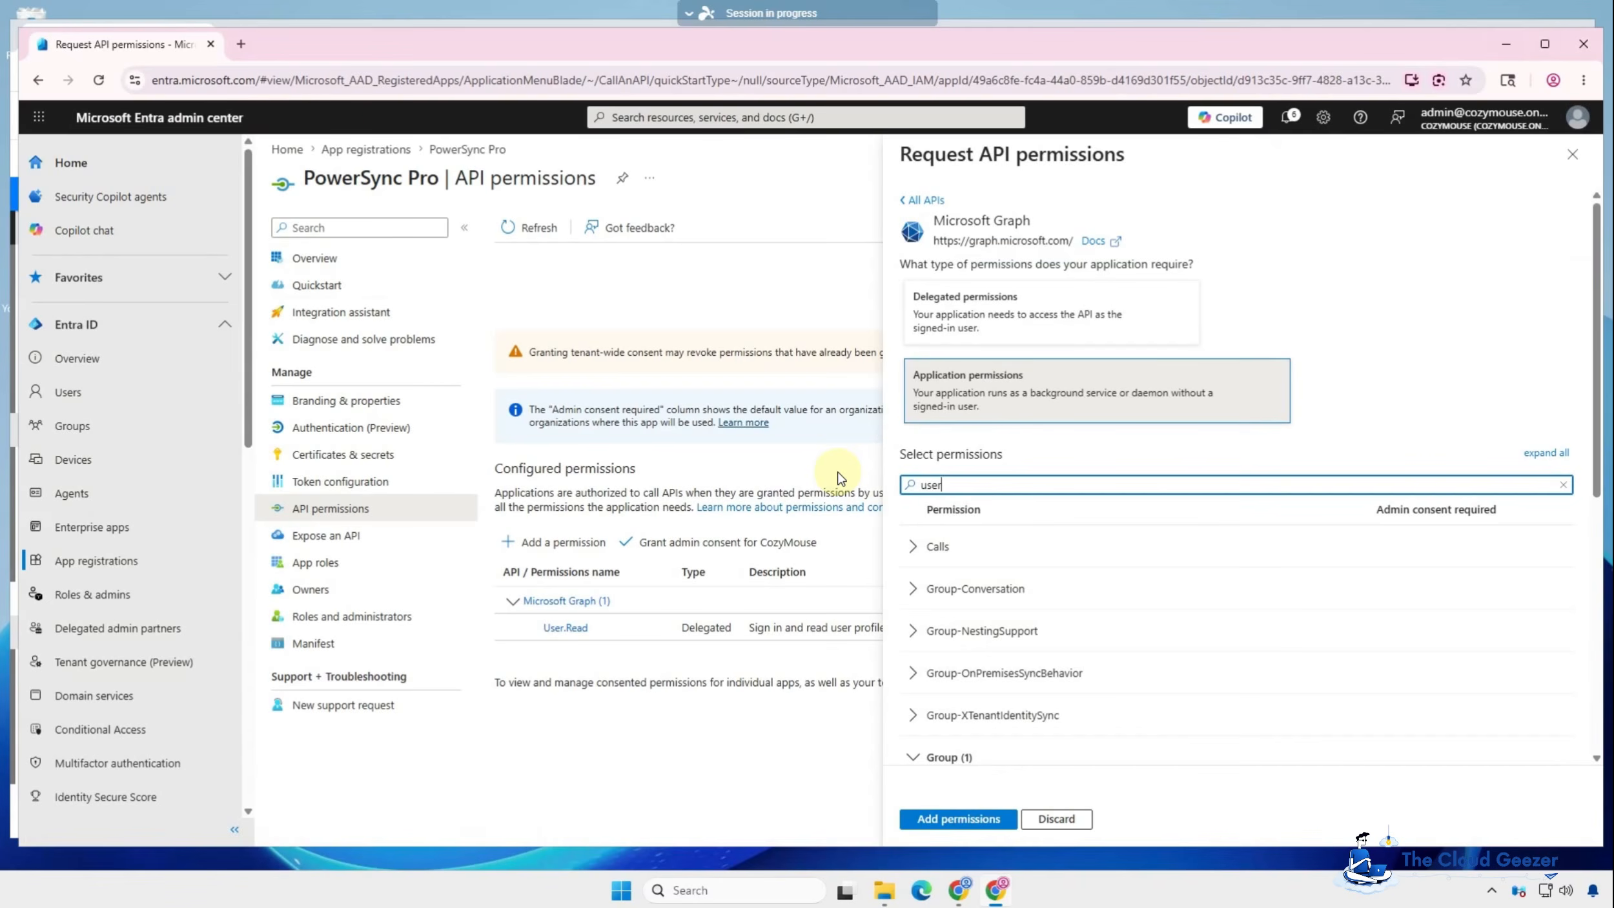
type("ser")
scroll(986, 629, "down", 10)
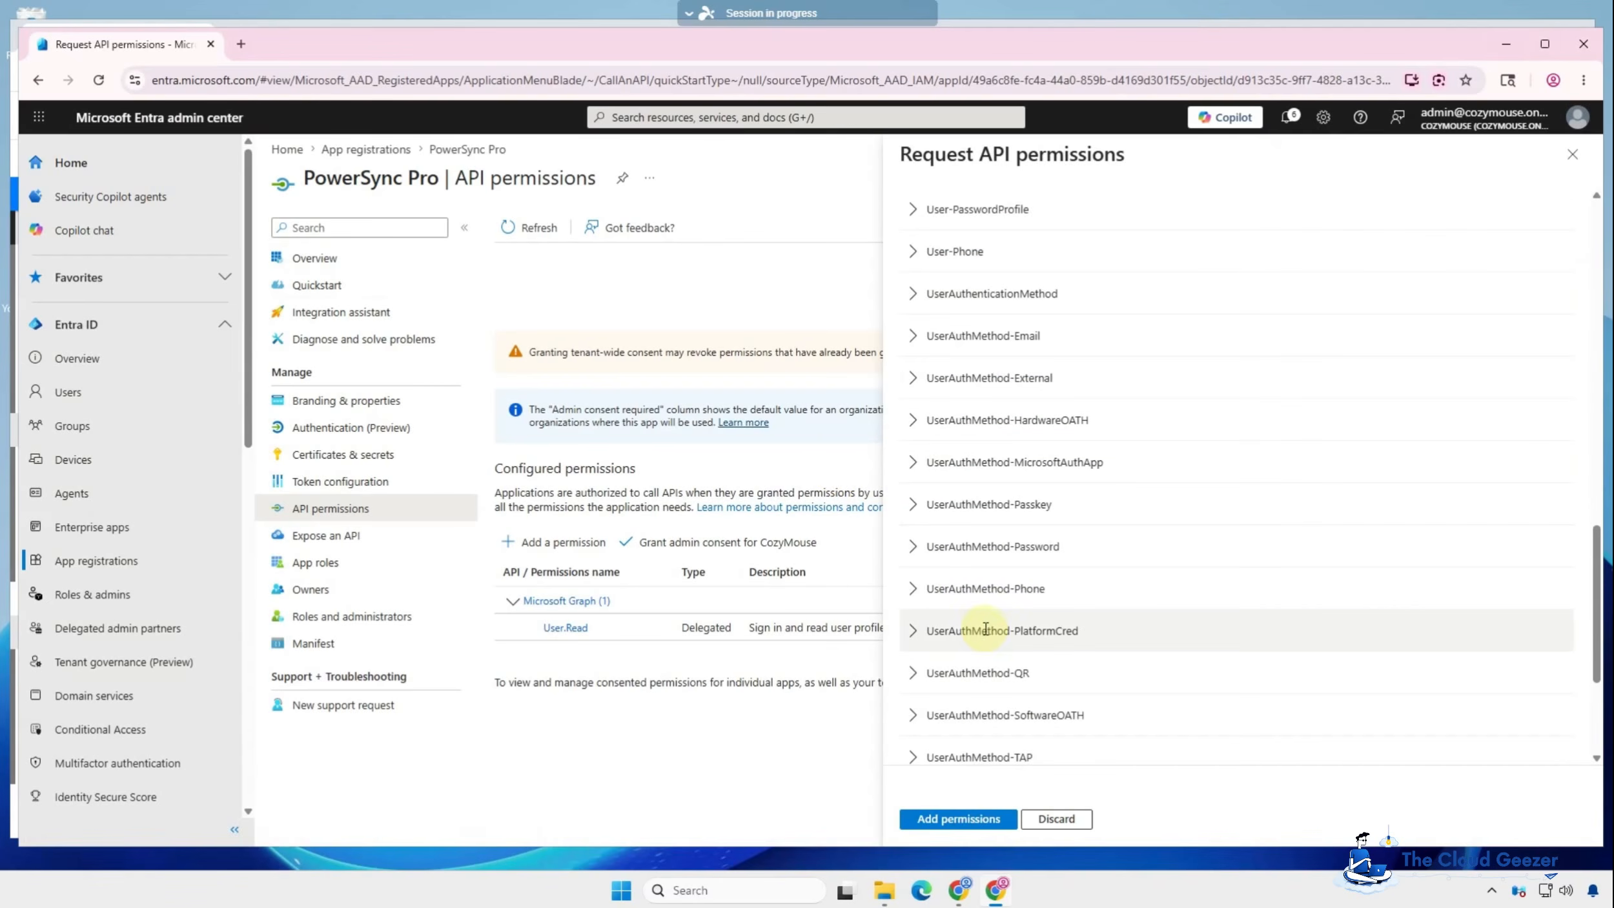
scroll(986, 628, "down", 4)
left_click(980, 726)
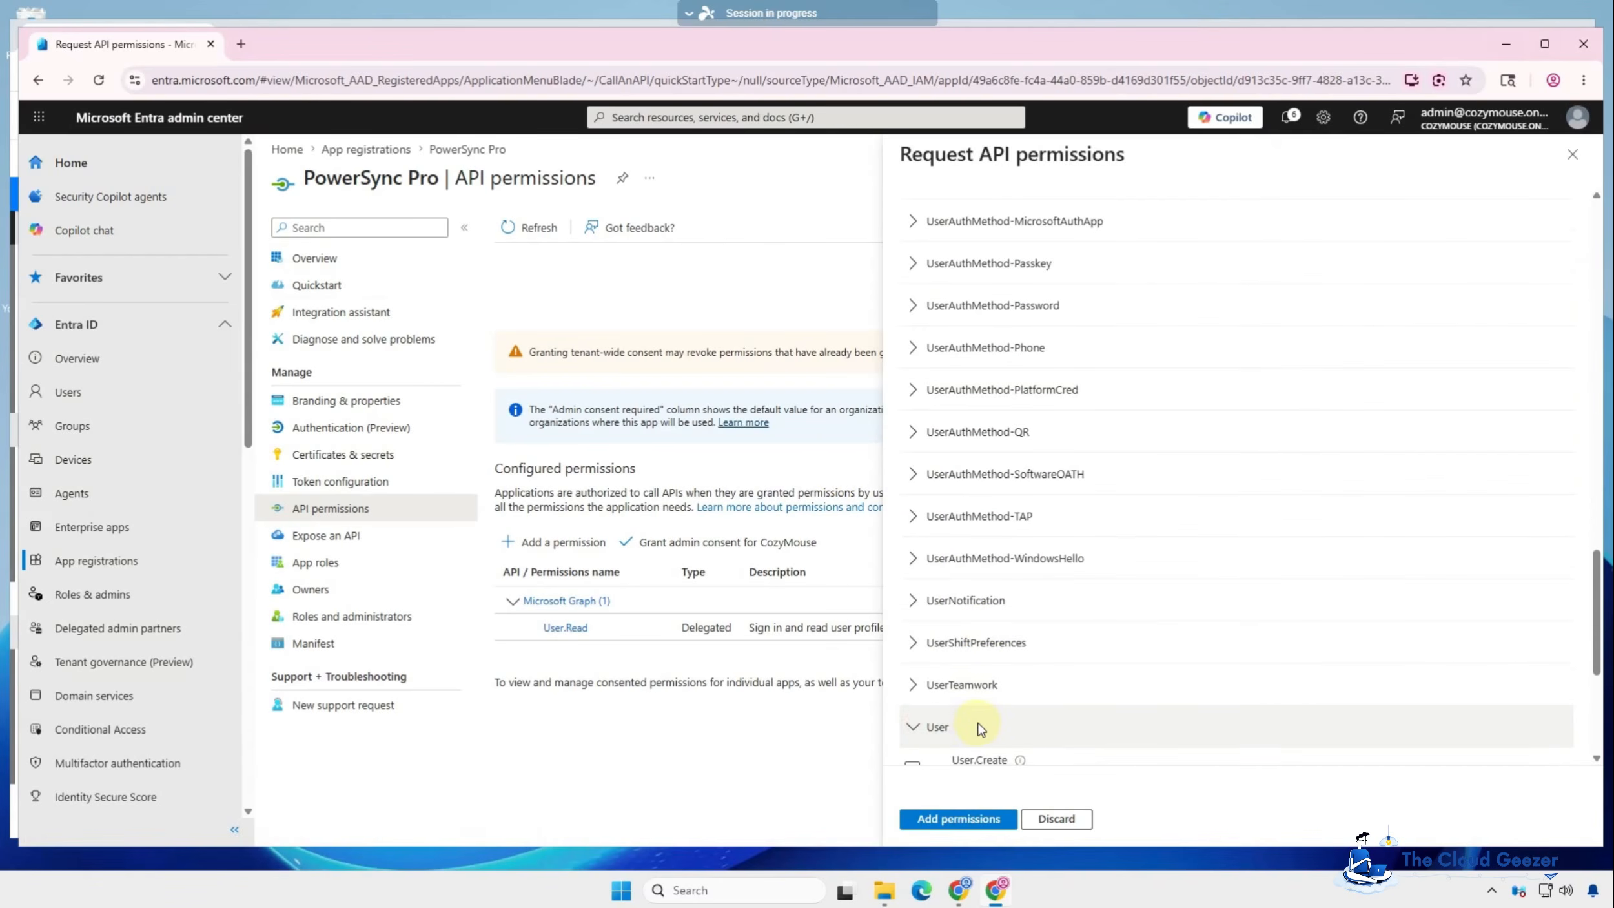
scroll(980, 727, "down", 6)
left_click(1024, 521)
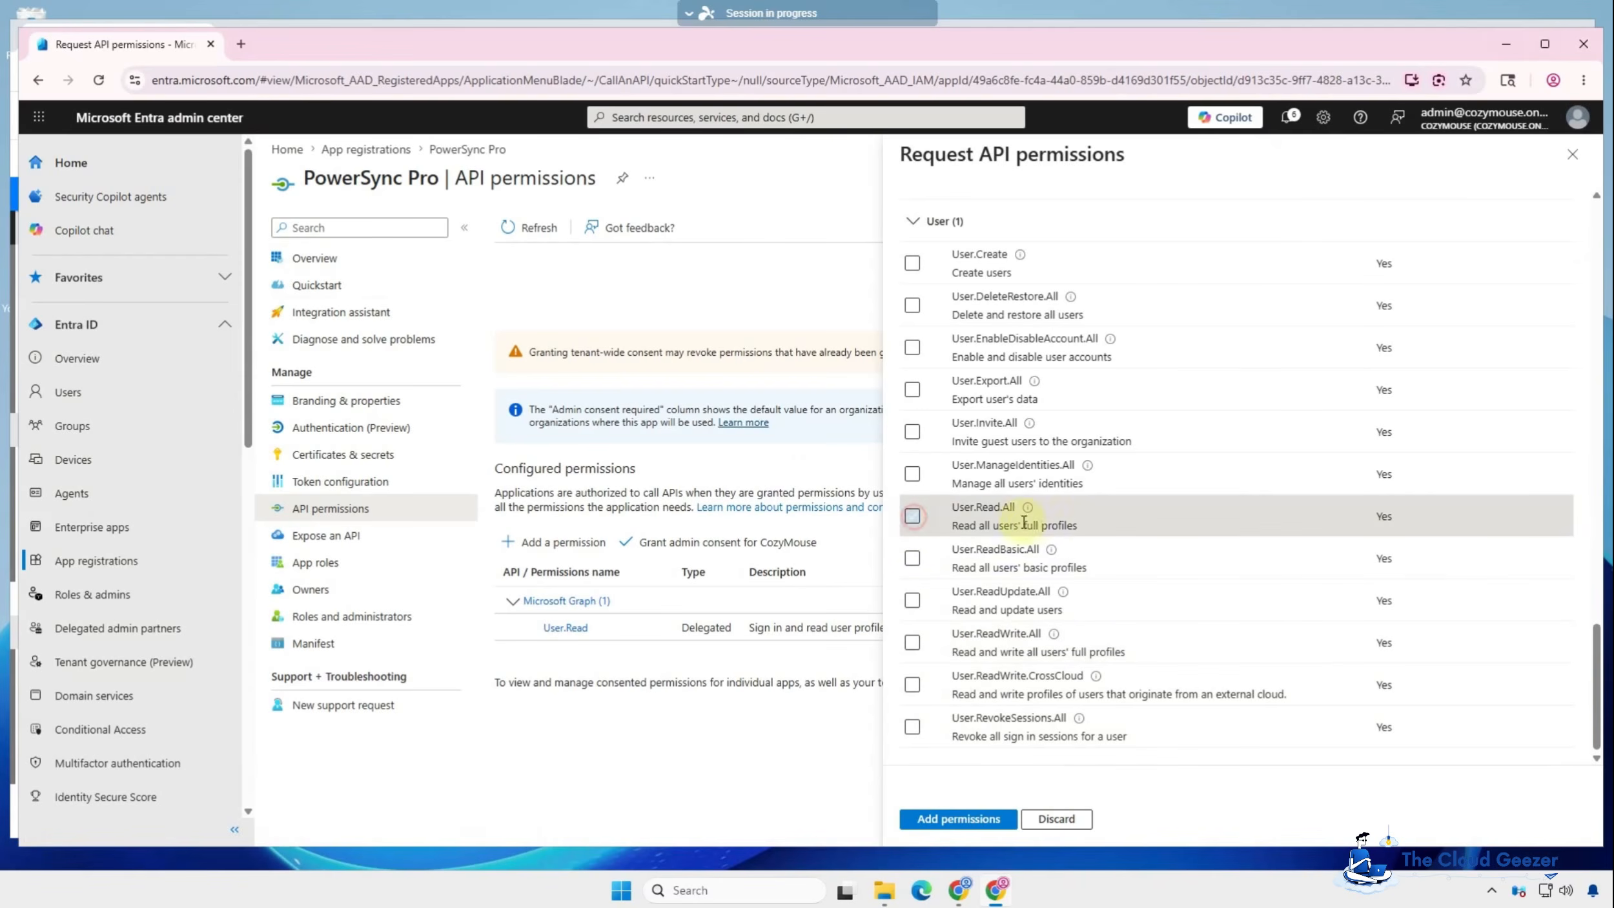
left_click(972, 819)
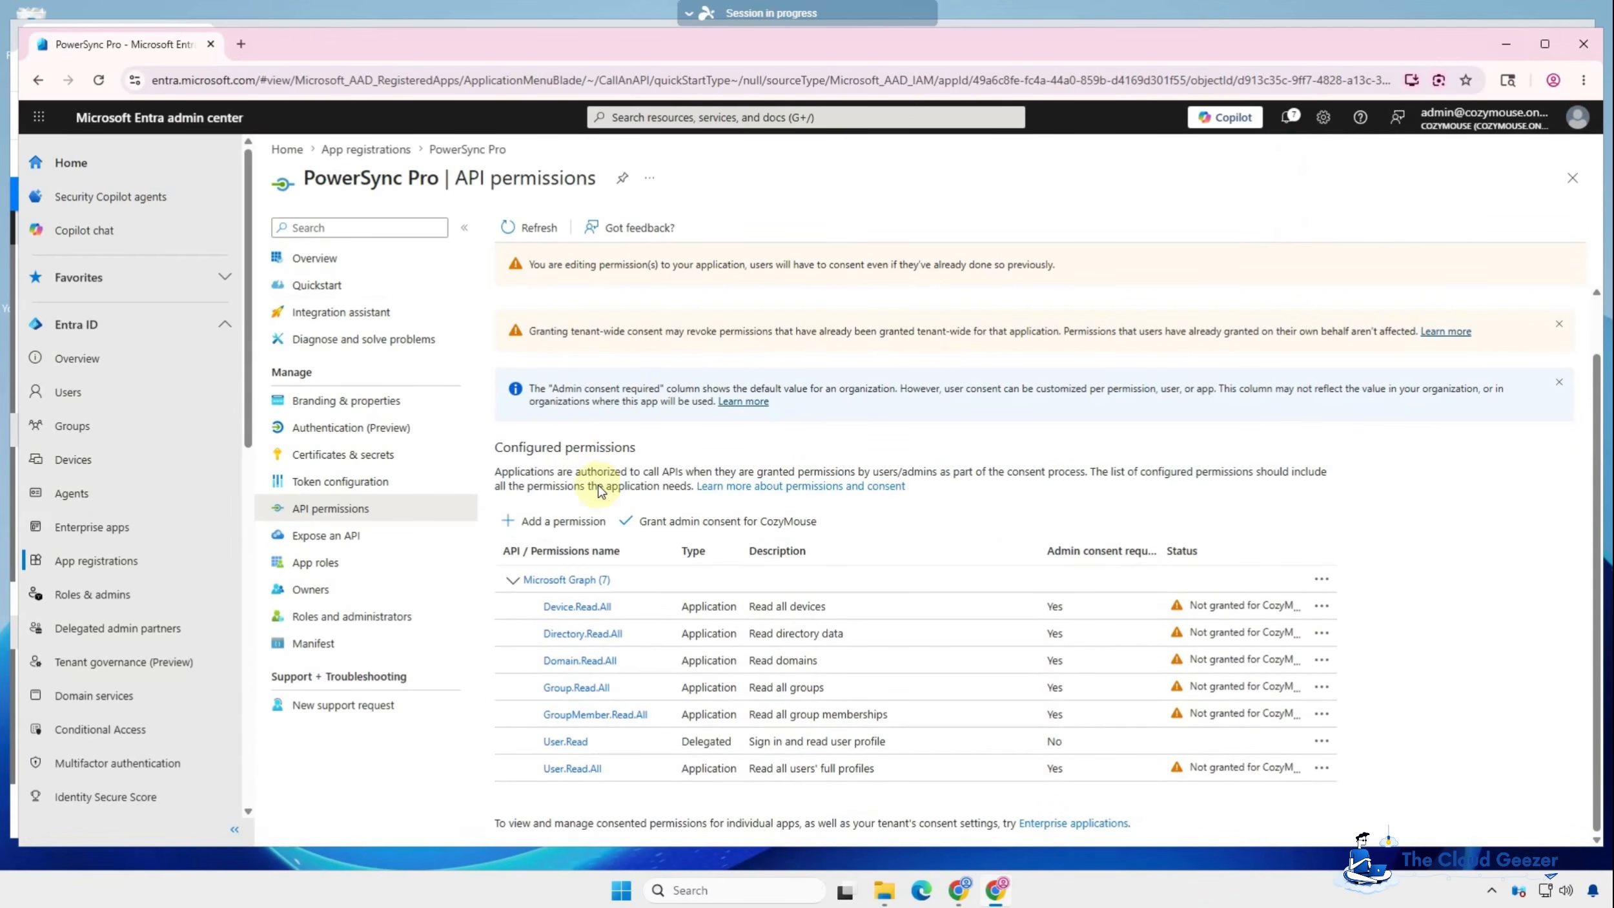
Step: Start another API permission request, filter the organization's APIs by "office 365", and choose Office 365 Exchange Online
left_click(558, 523)
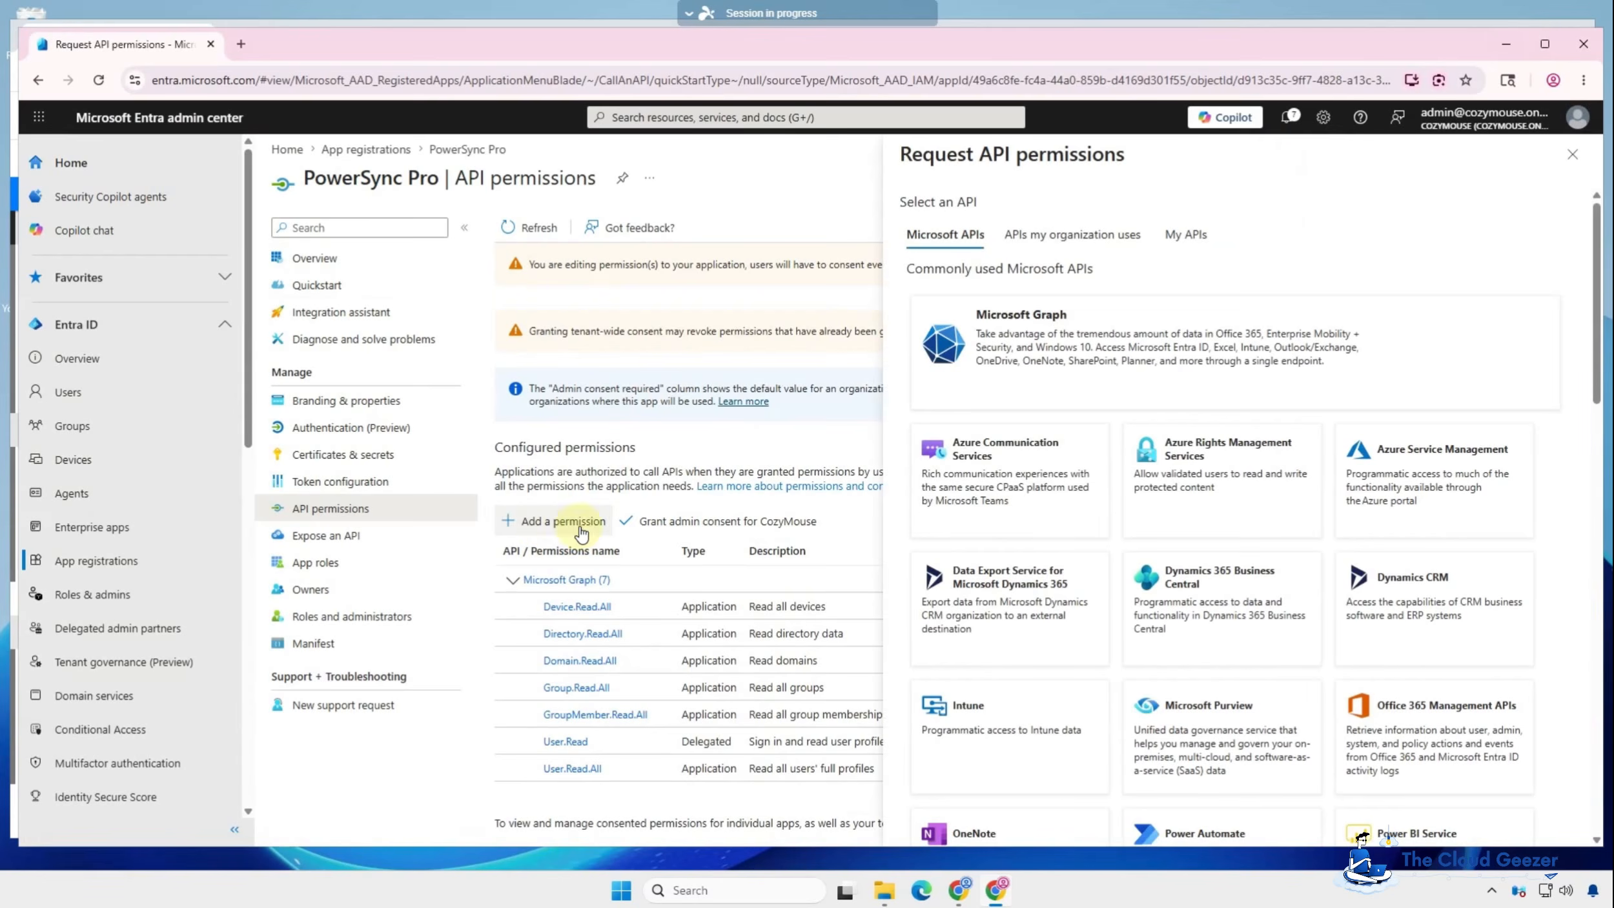
left_click(1037, 234)
type("office 36")
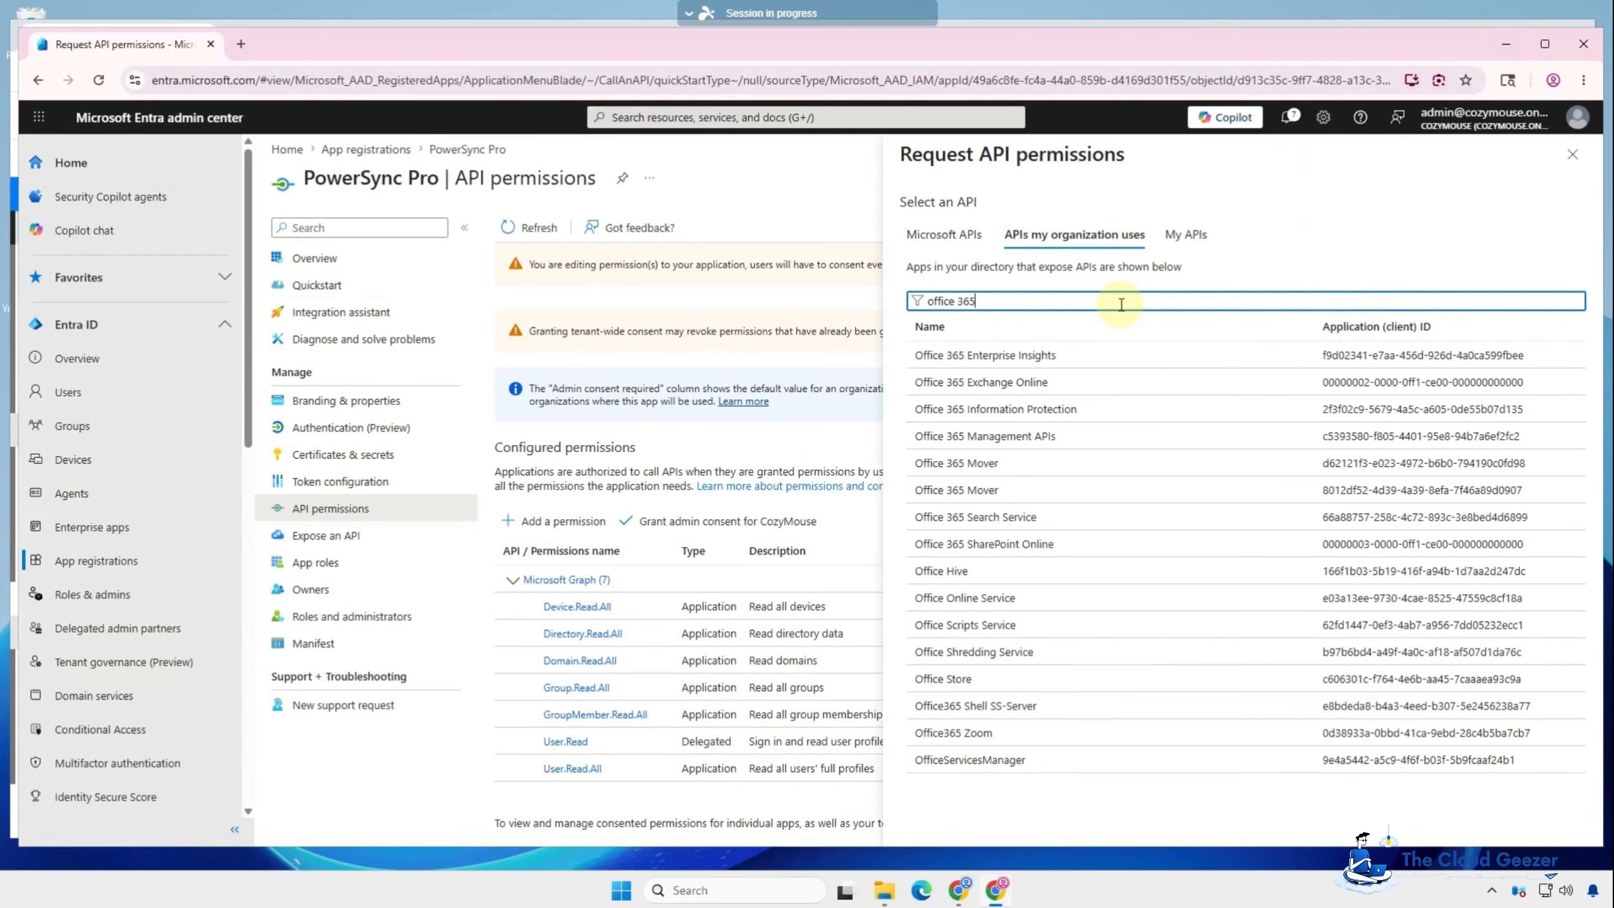
type("5")
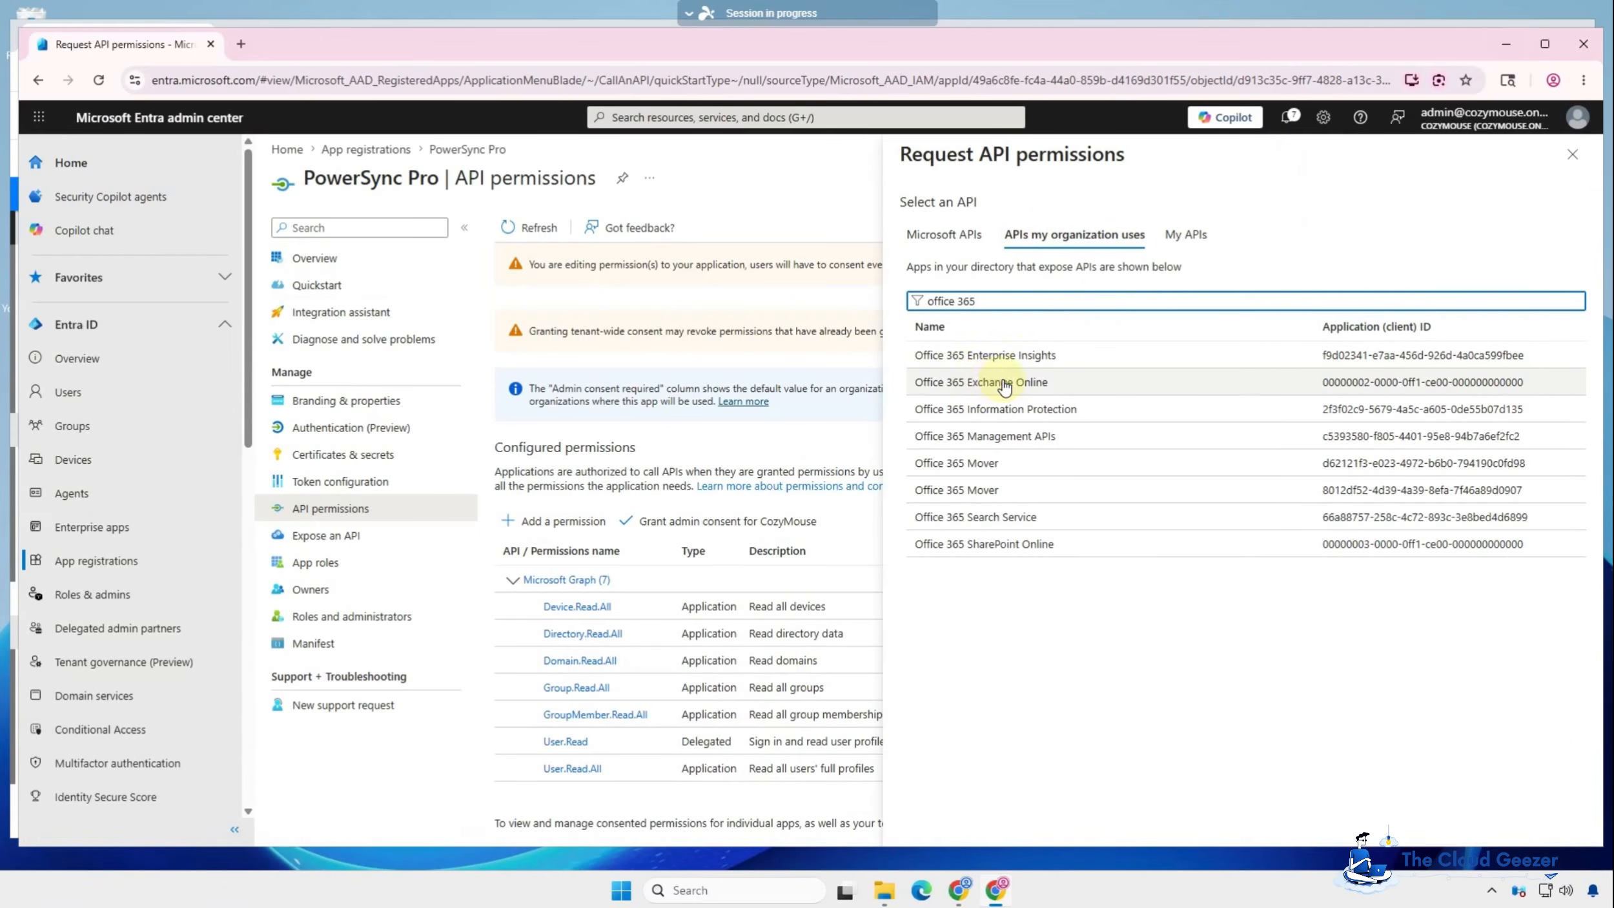
left_click(994, 383)
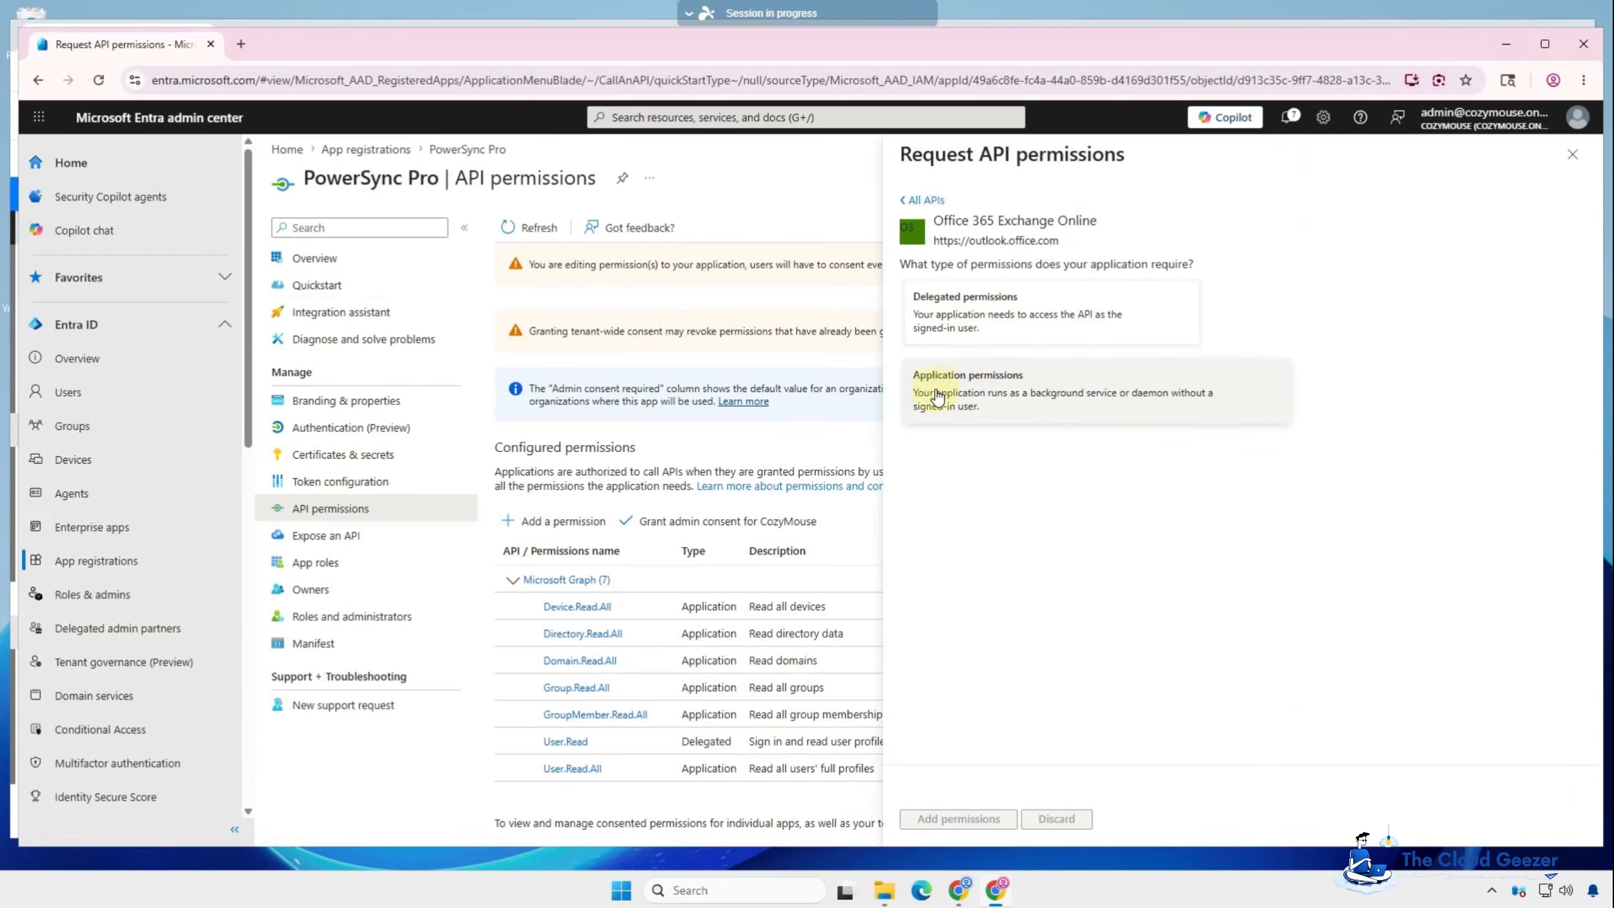
Step: Add the Exchange.ManageAsApp application permission to PowerSync Pro and grant admin consent for CozyMouse
left_click(970, 392)
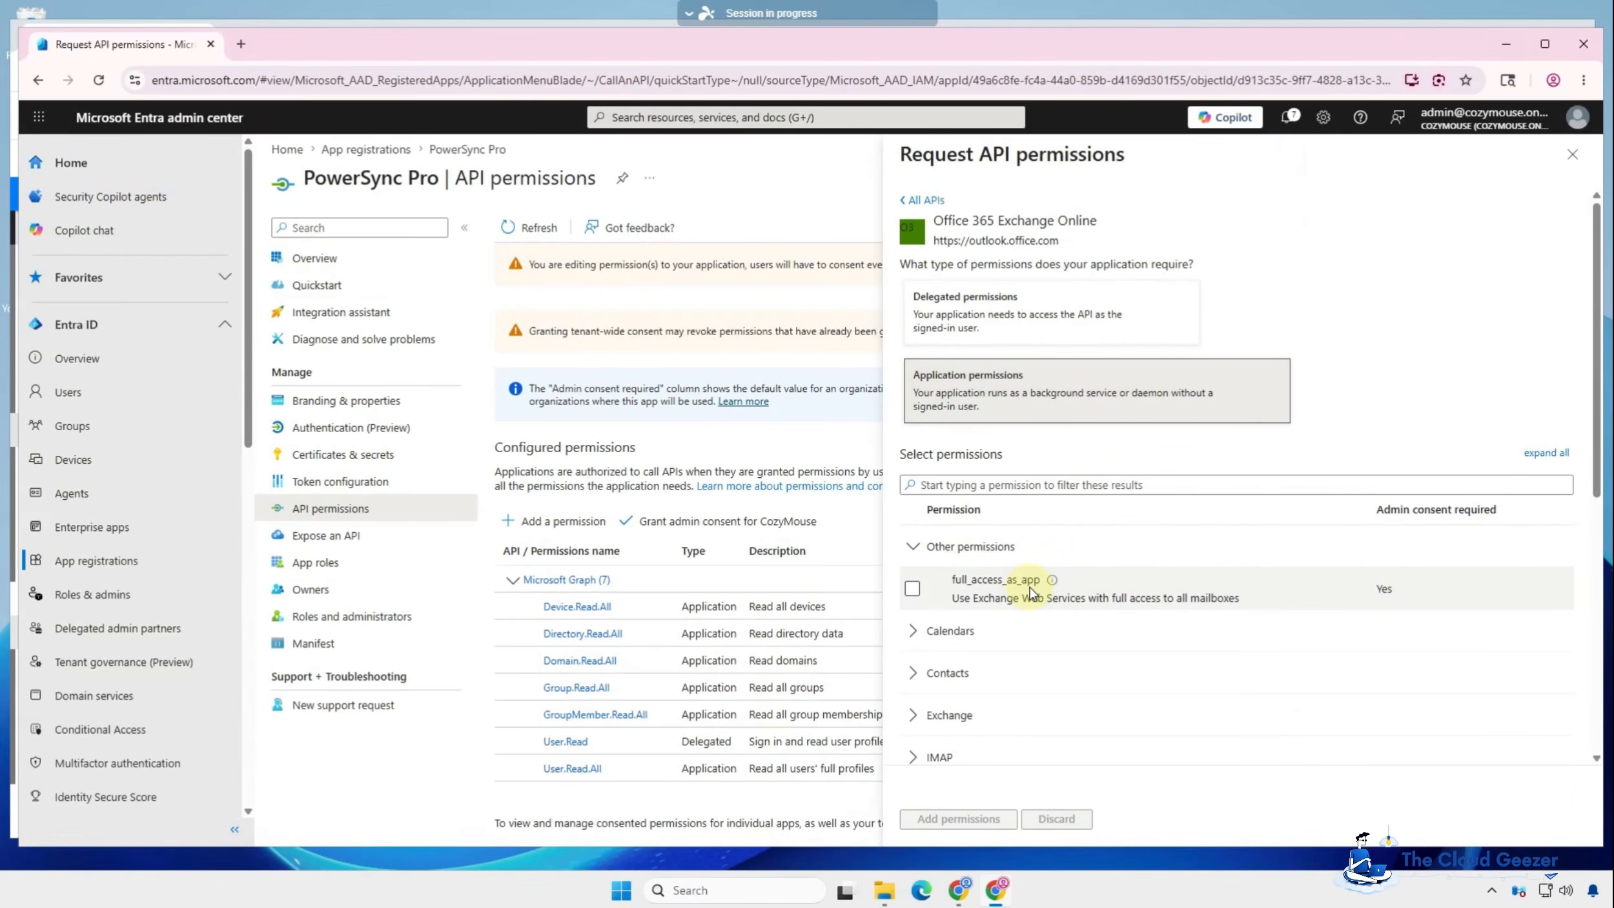
scroll(1020, 622, "down", 3)
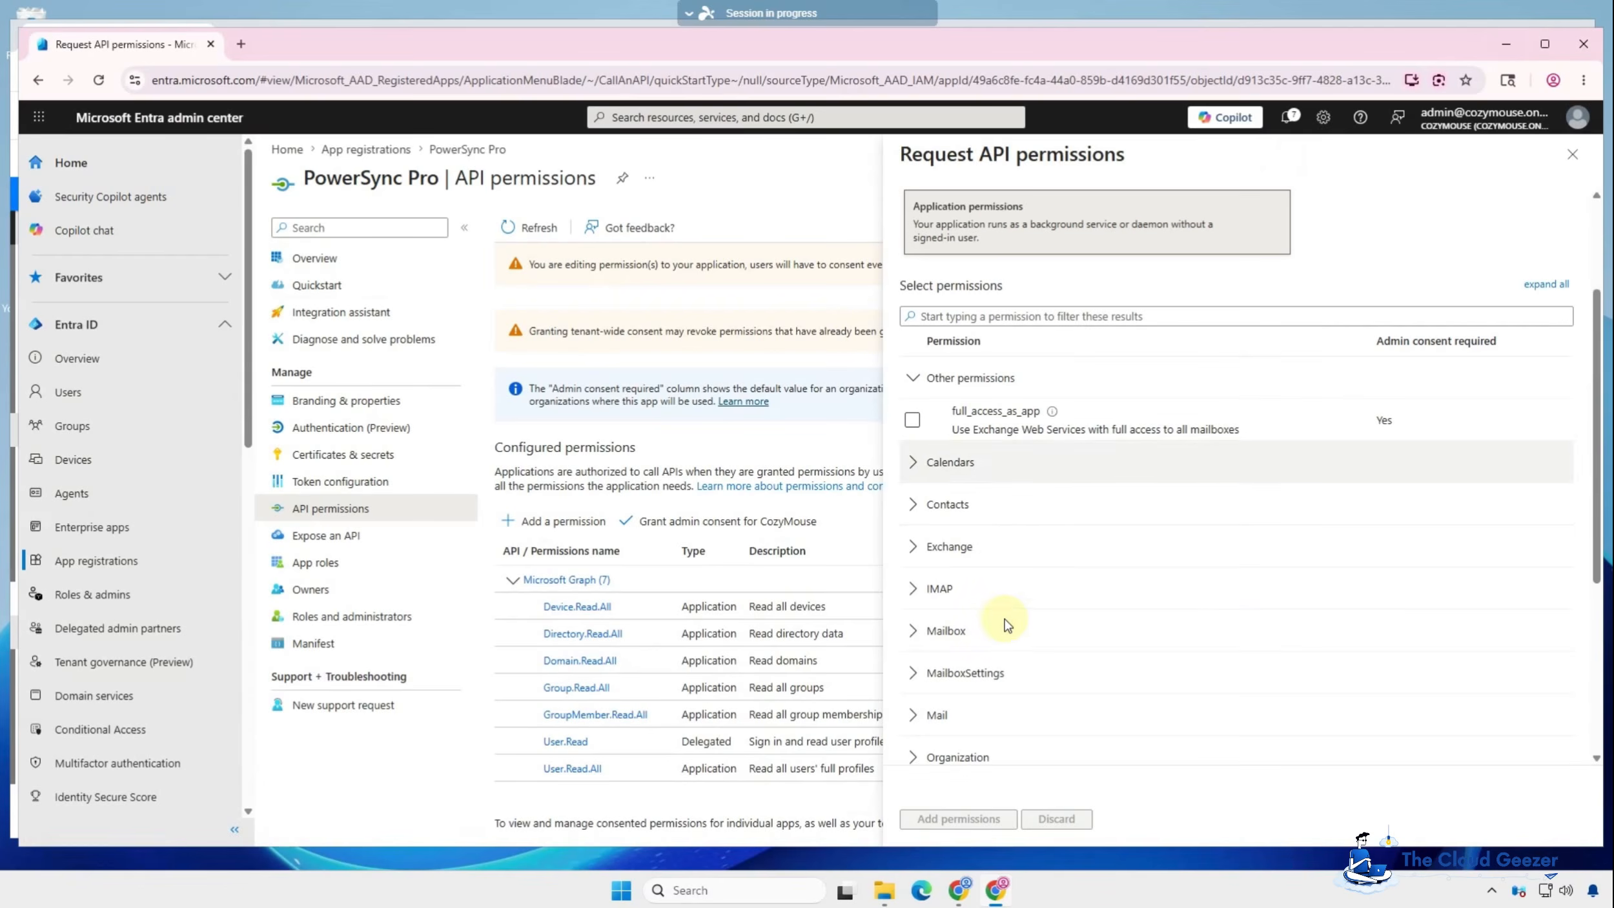
left_click(1017, 546)
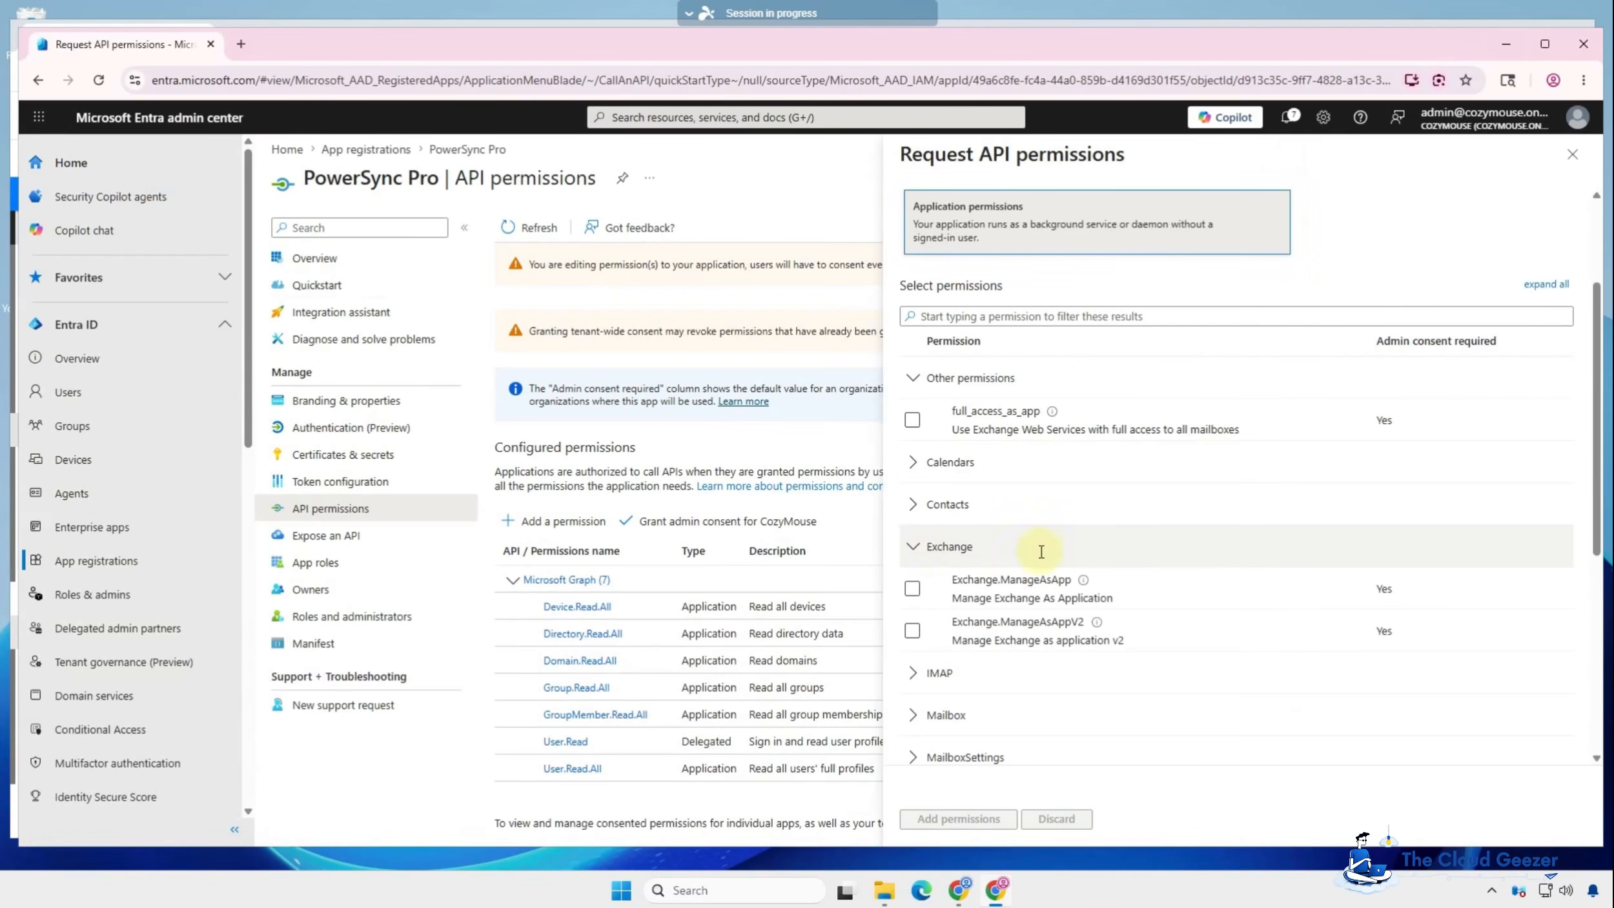
left_click(913, 590)
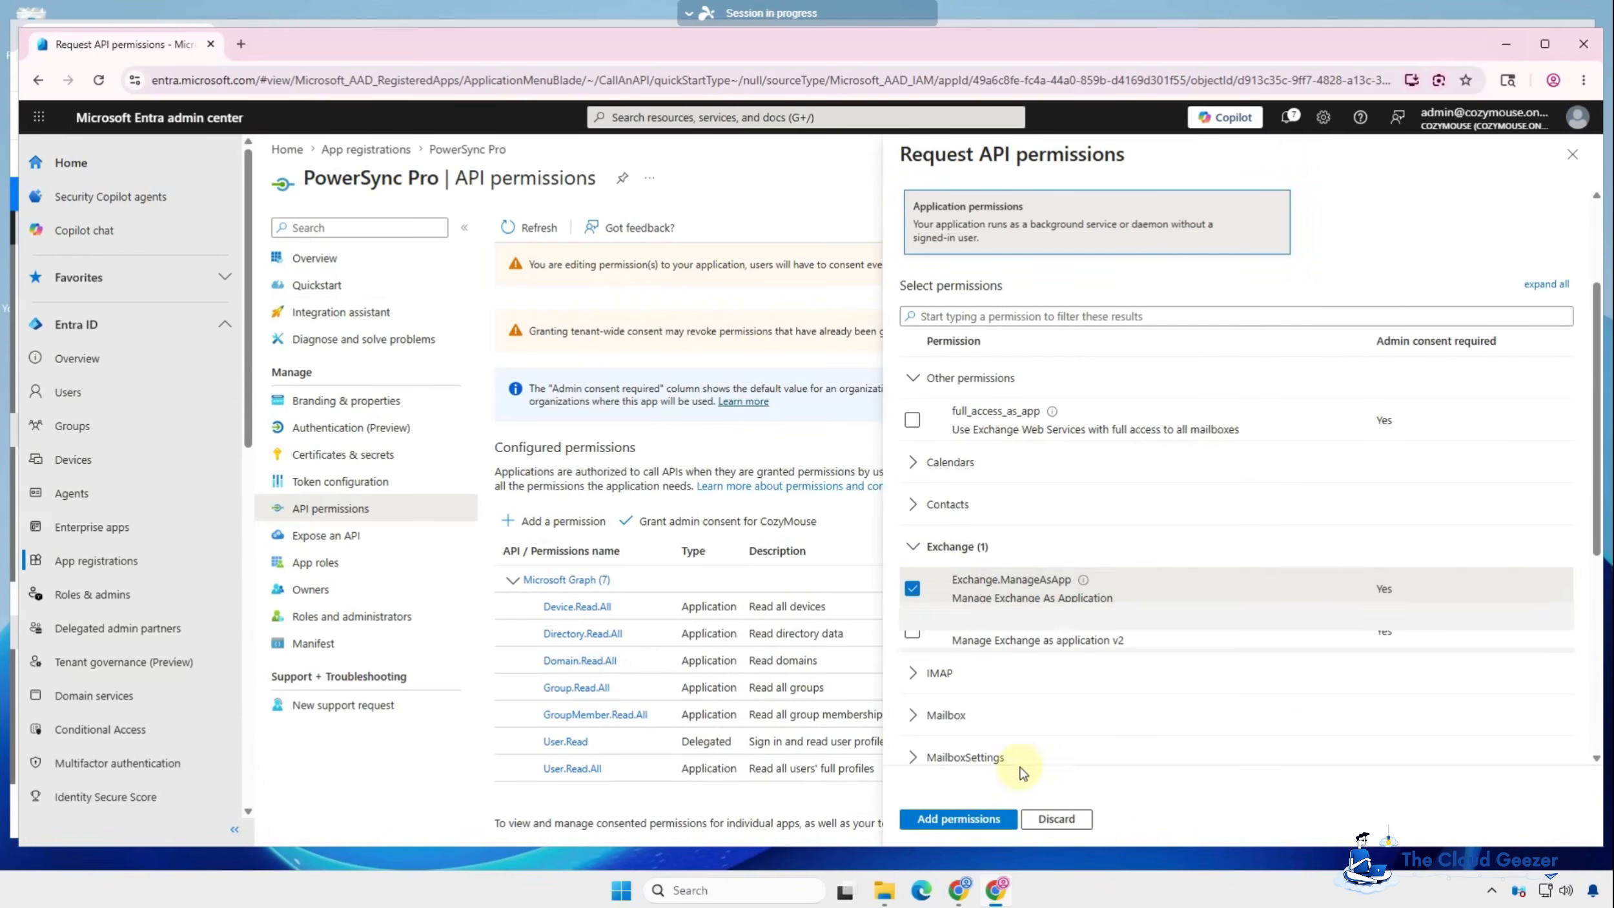
left_click(954, 820)
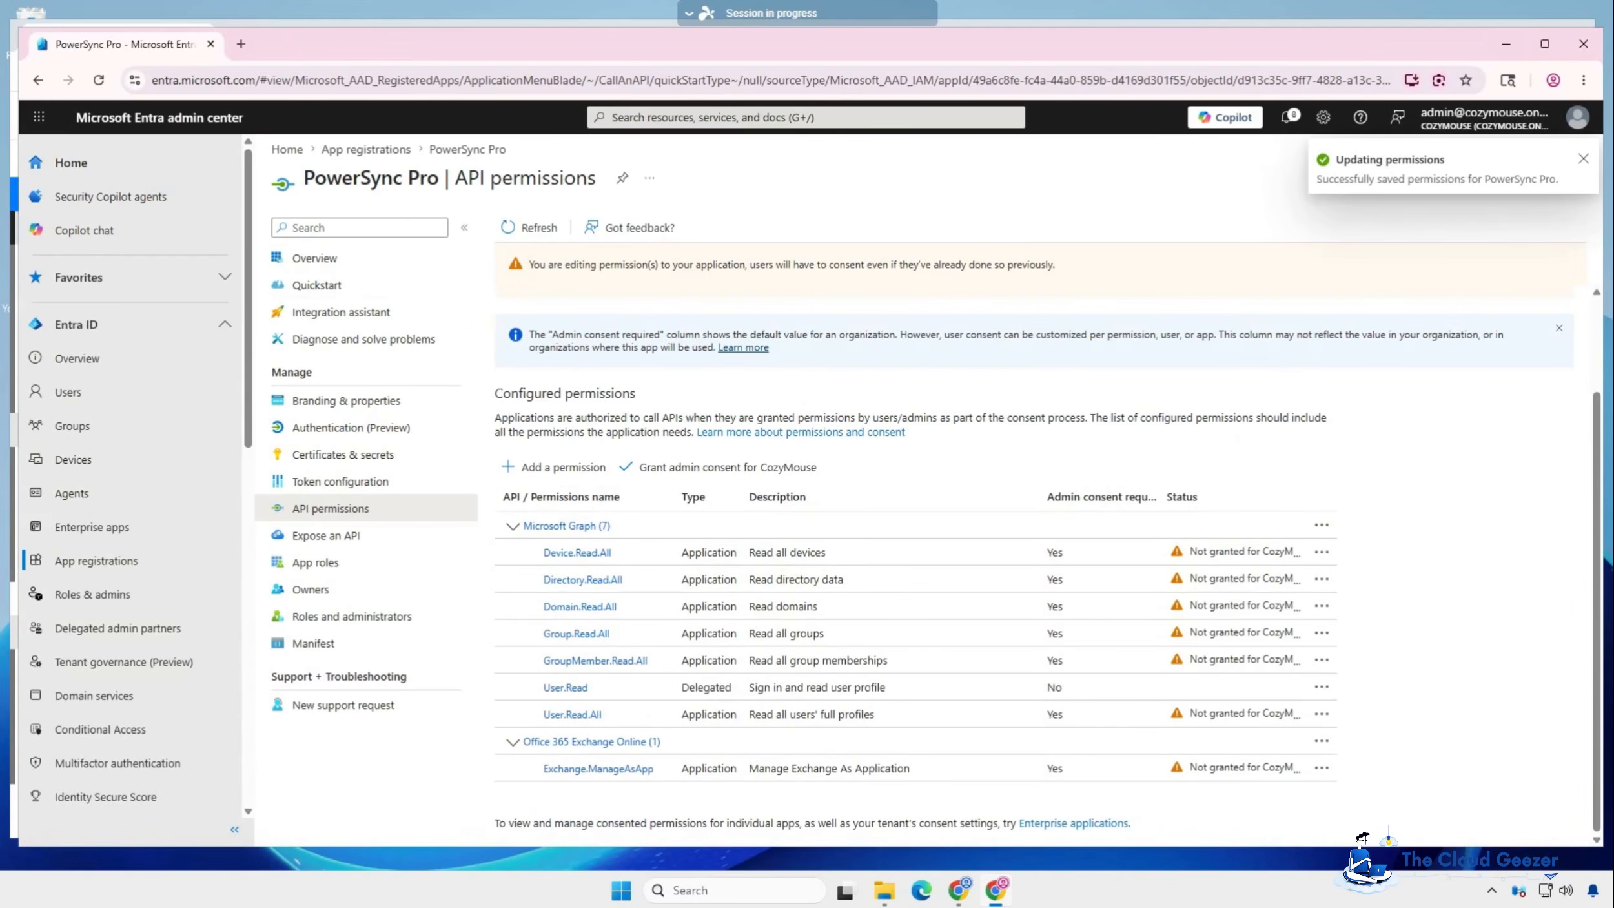
left_click(710, 469)
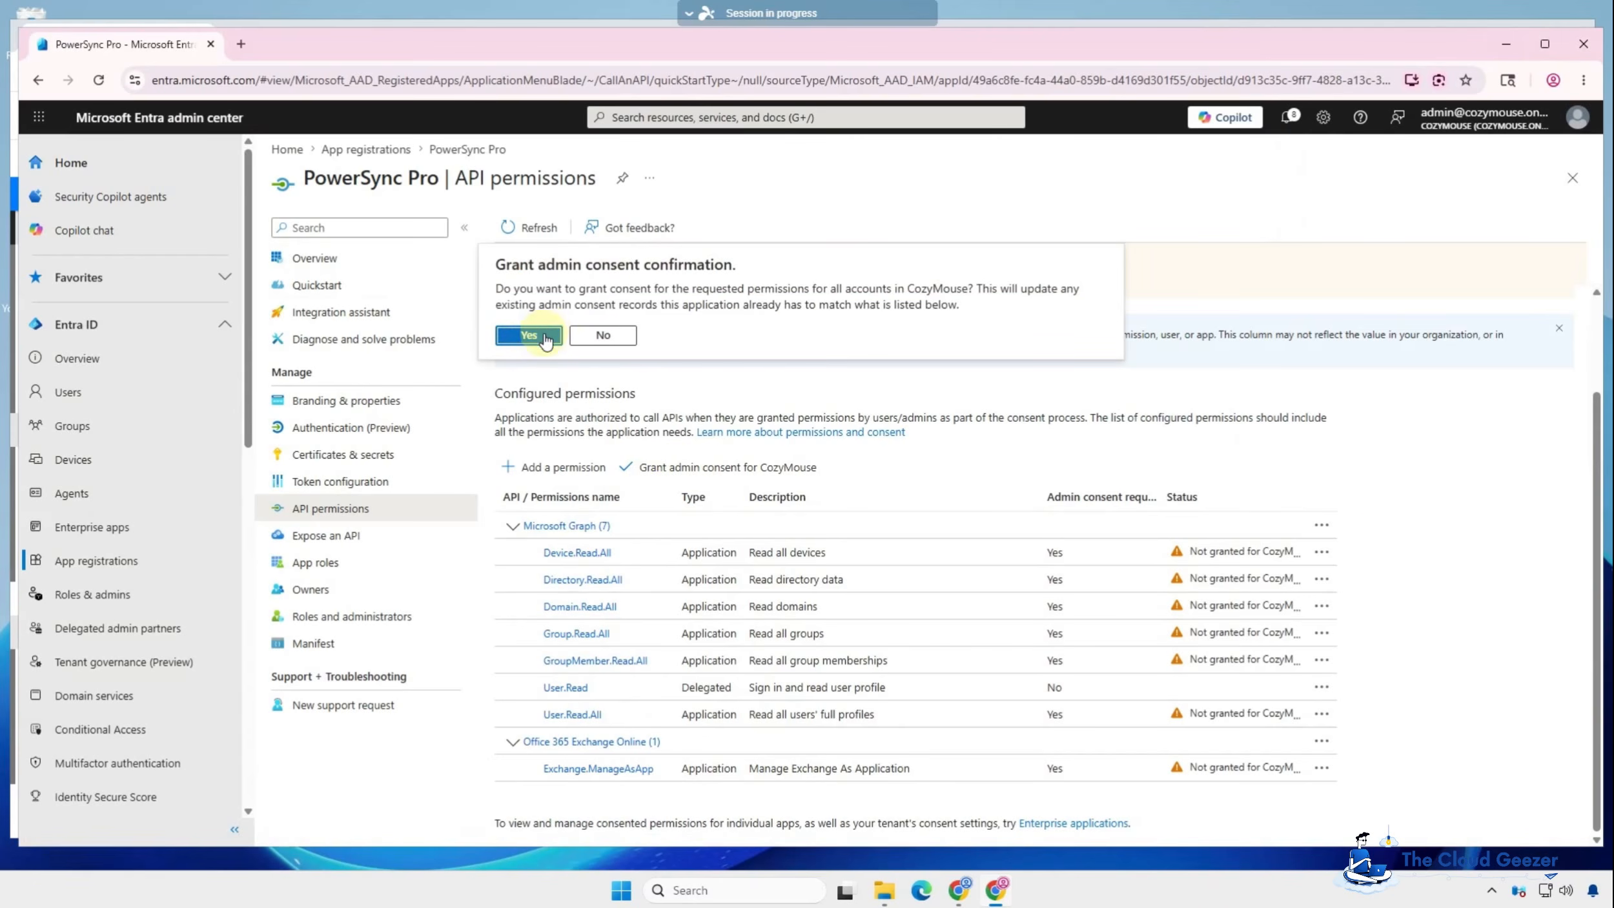
left_click(546, 339)
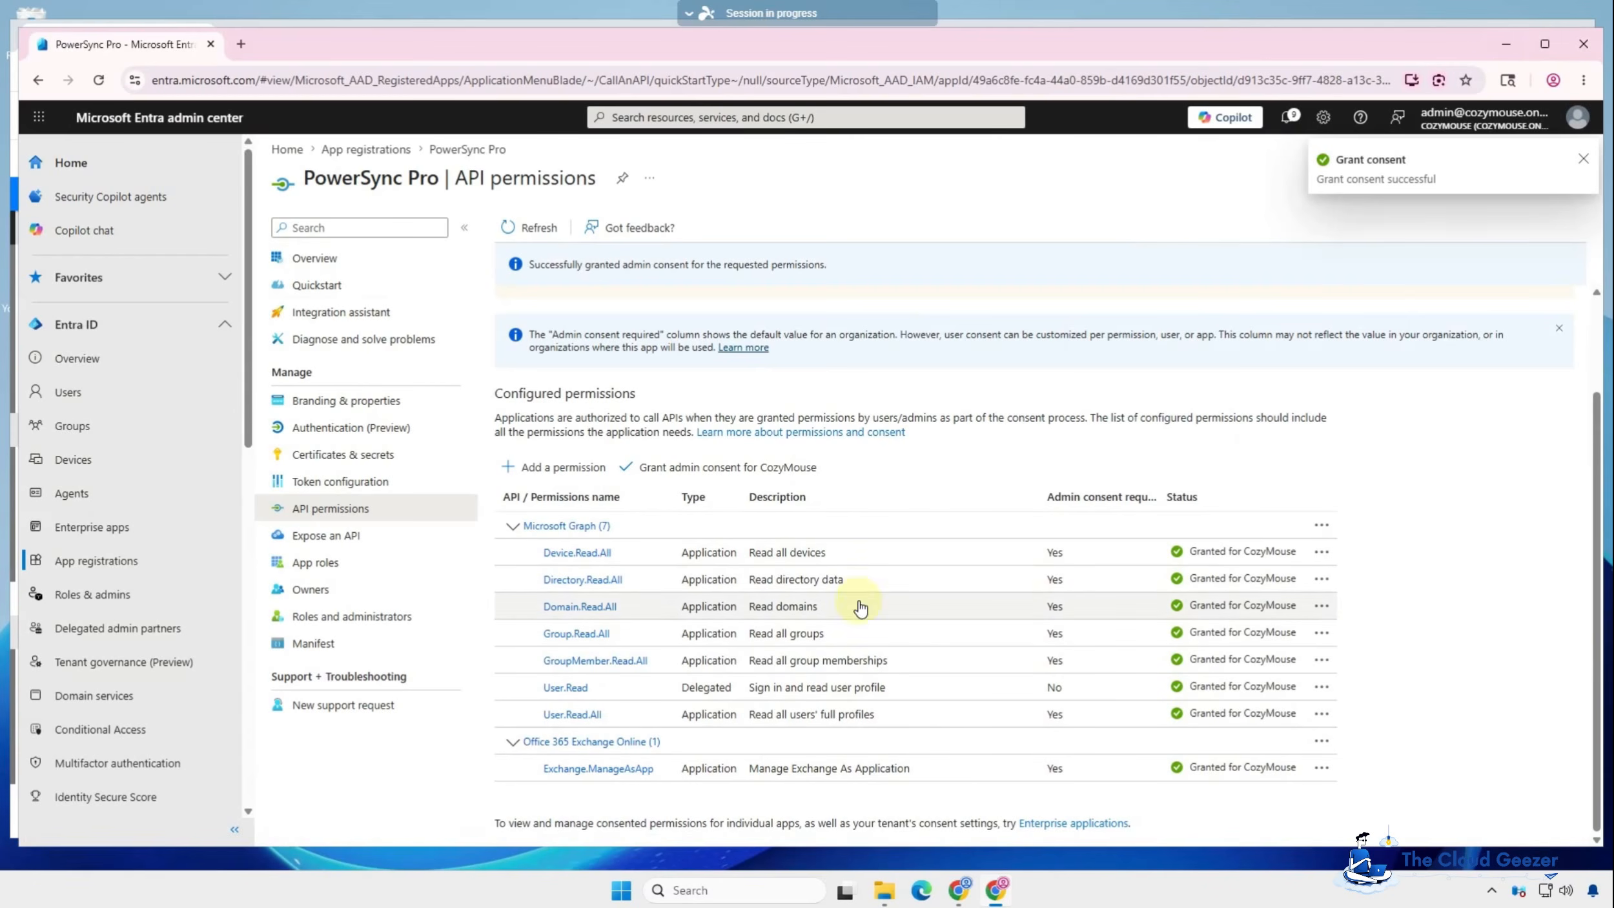
Step: Create a client secret for PowerSync Pro described as "PowerSyncPro" with the recommended 180-day expiry, and copy its value
left_click(337, 455)
left_click(575, 524)
left_click(1408, 201)
type("PowerSyn")
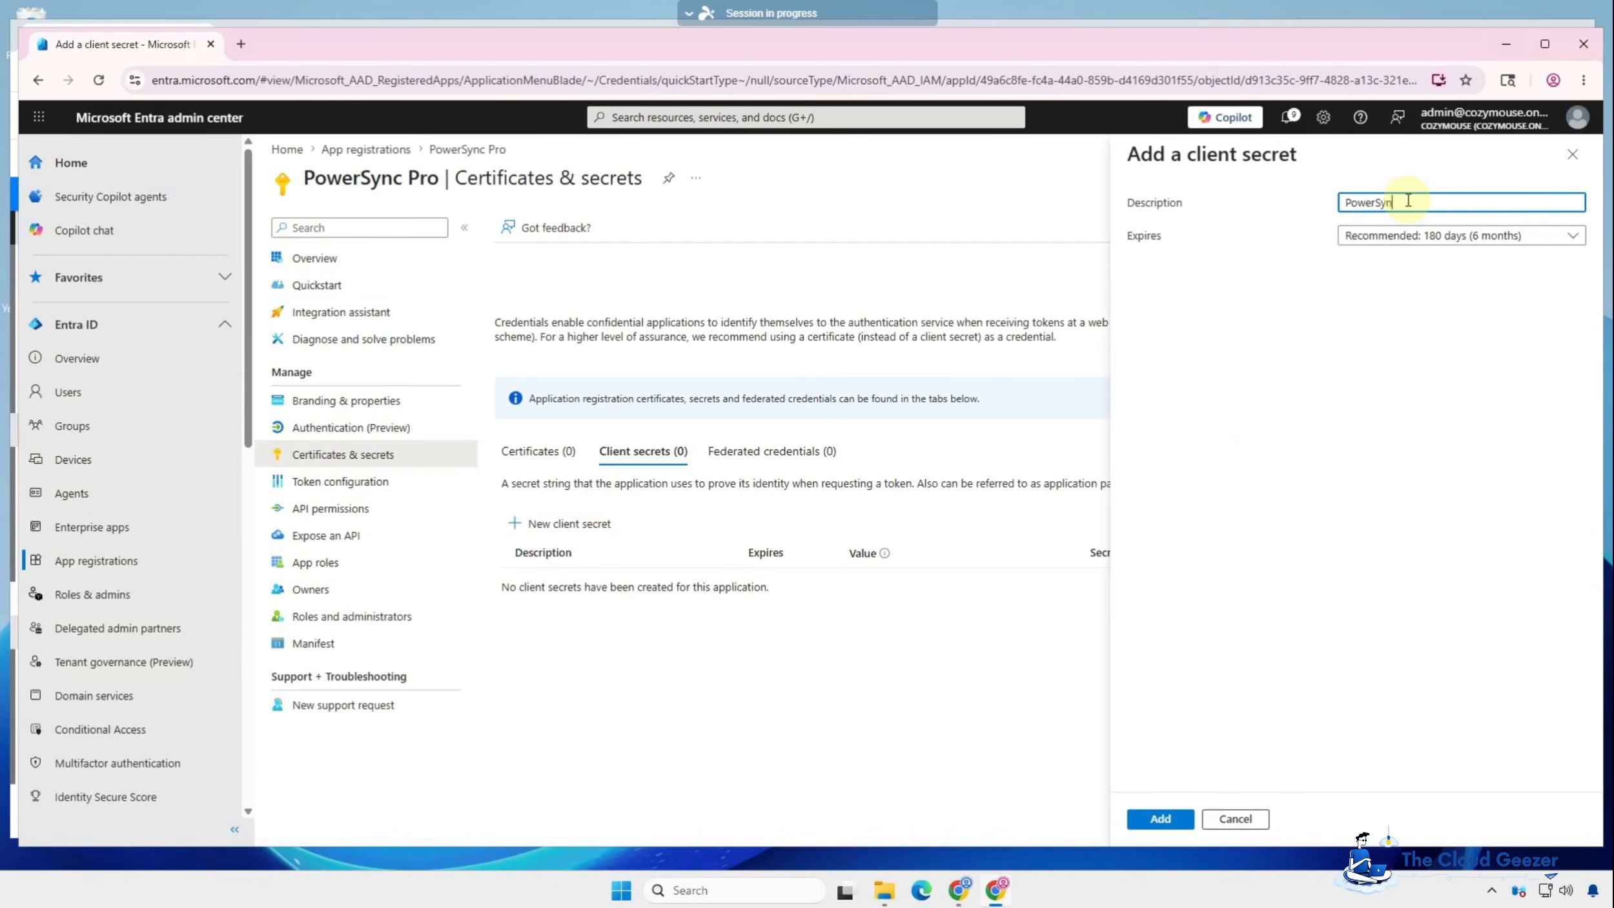
type("cPro")
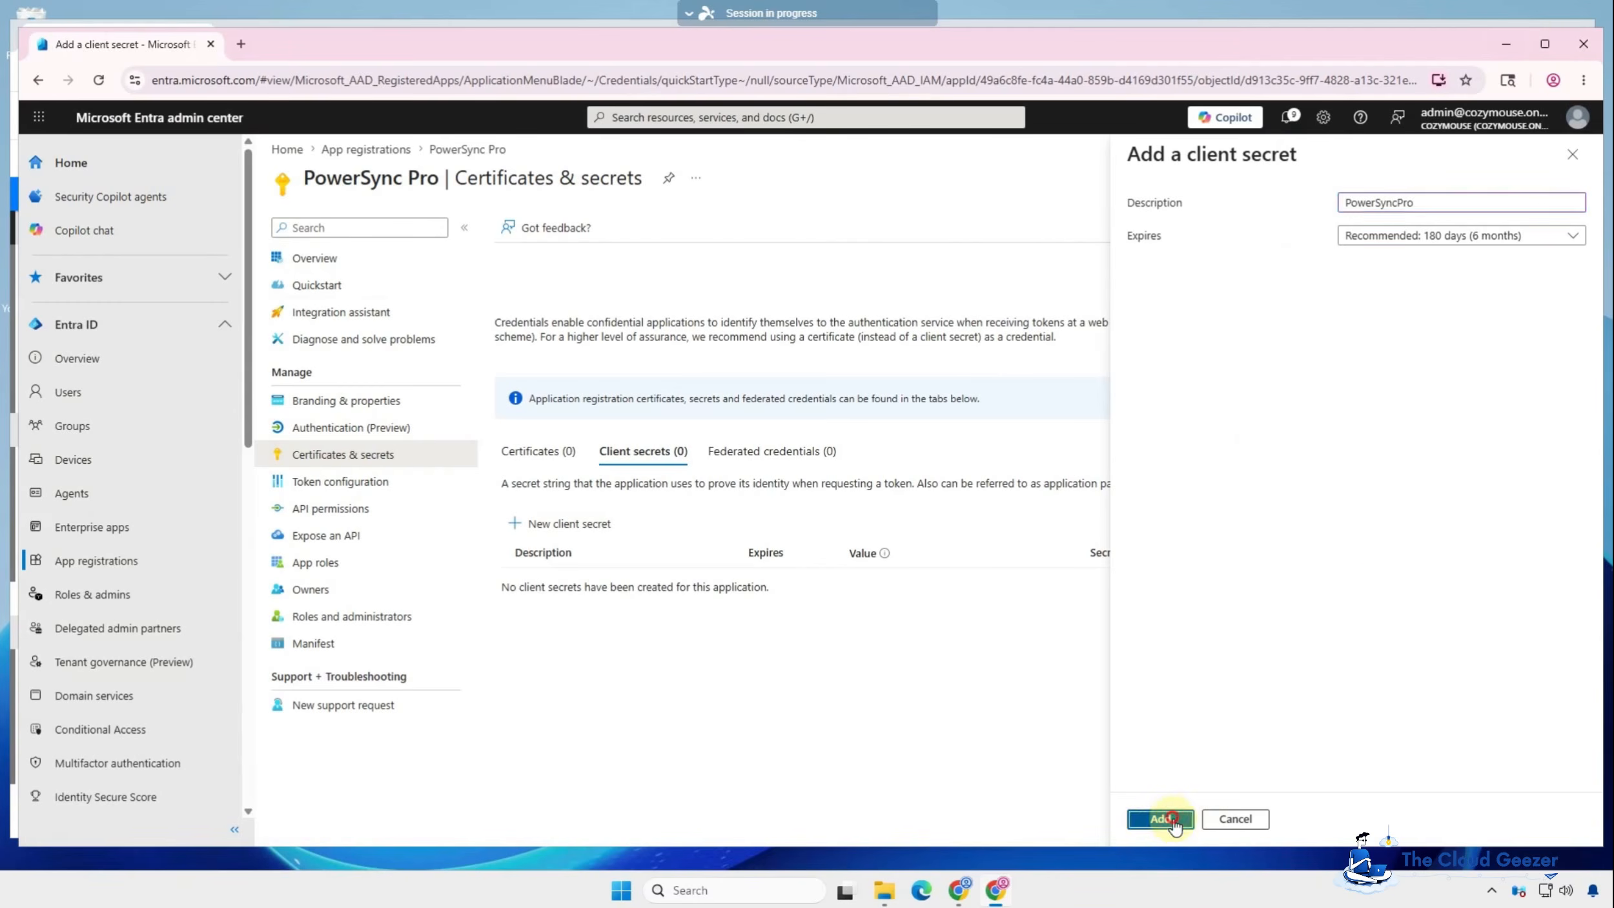
left_click(1163, 818)
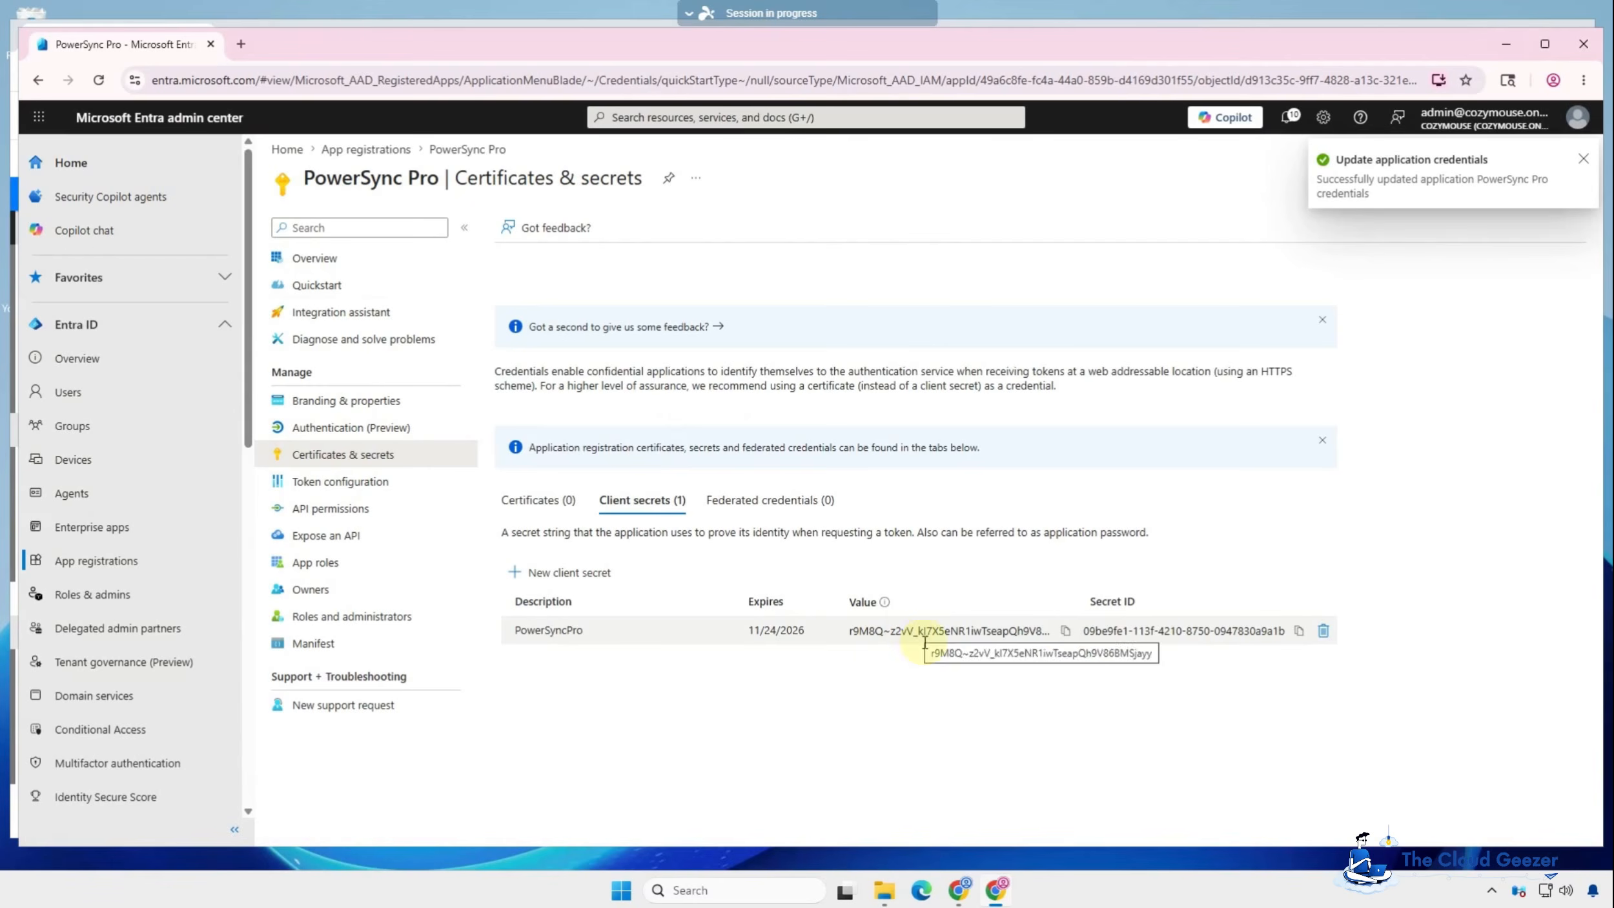
left_click(1067, 631)
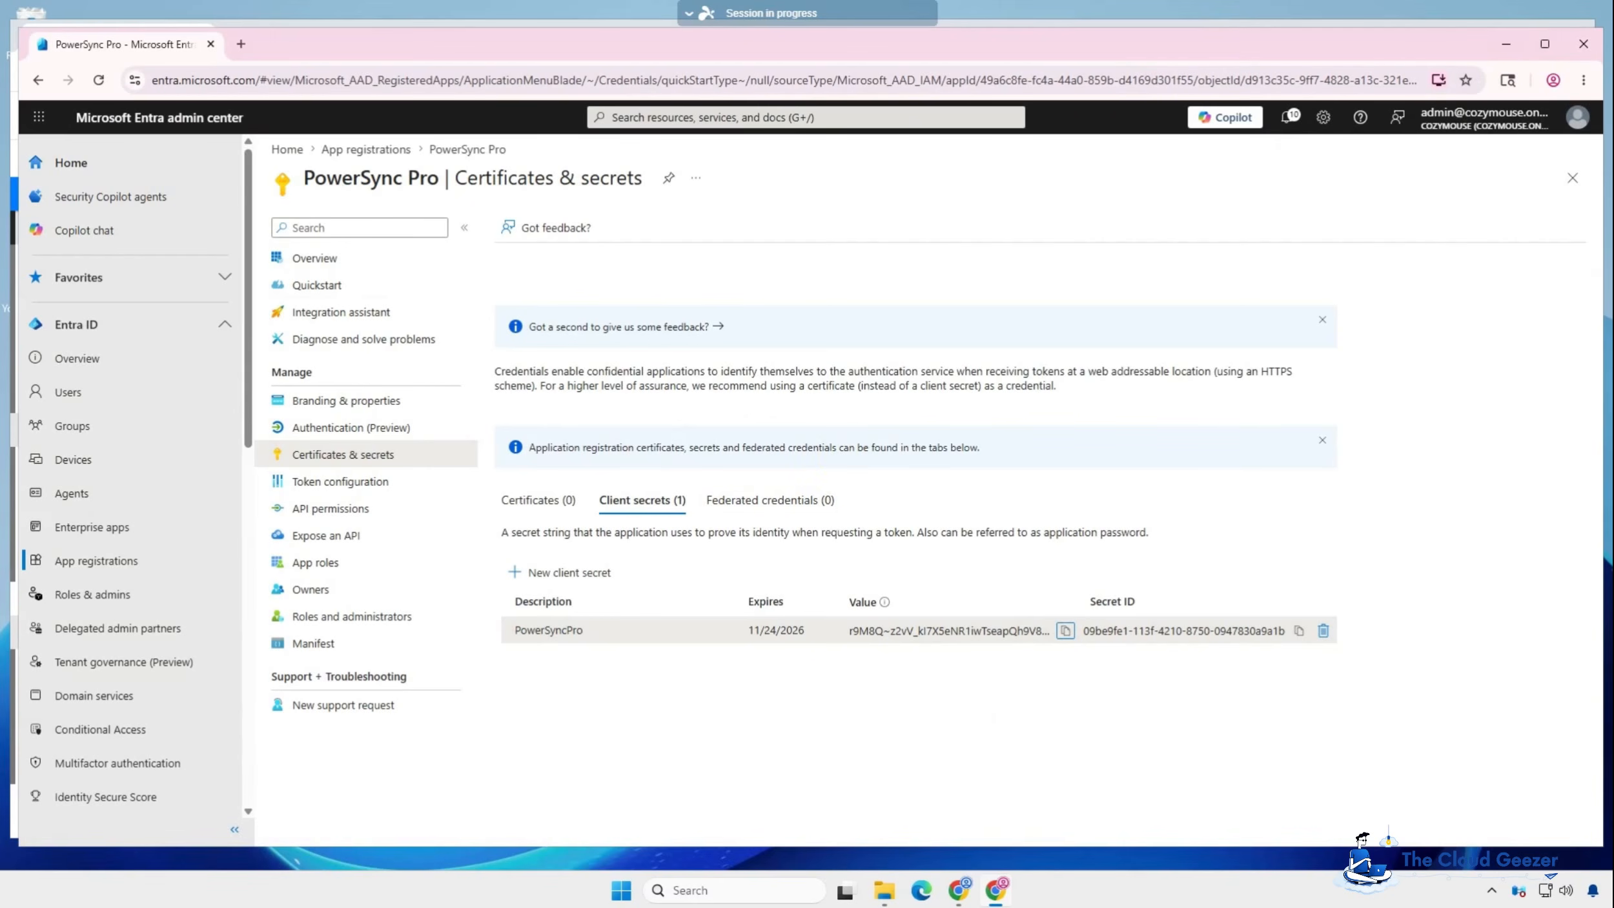
Step: Switch to PowerSyncPro and view the directories list in both the Migration Agent and Sync Service areas
key("alt+Tab")
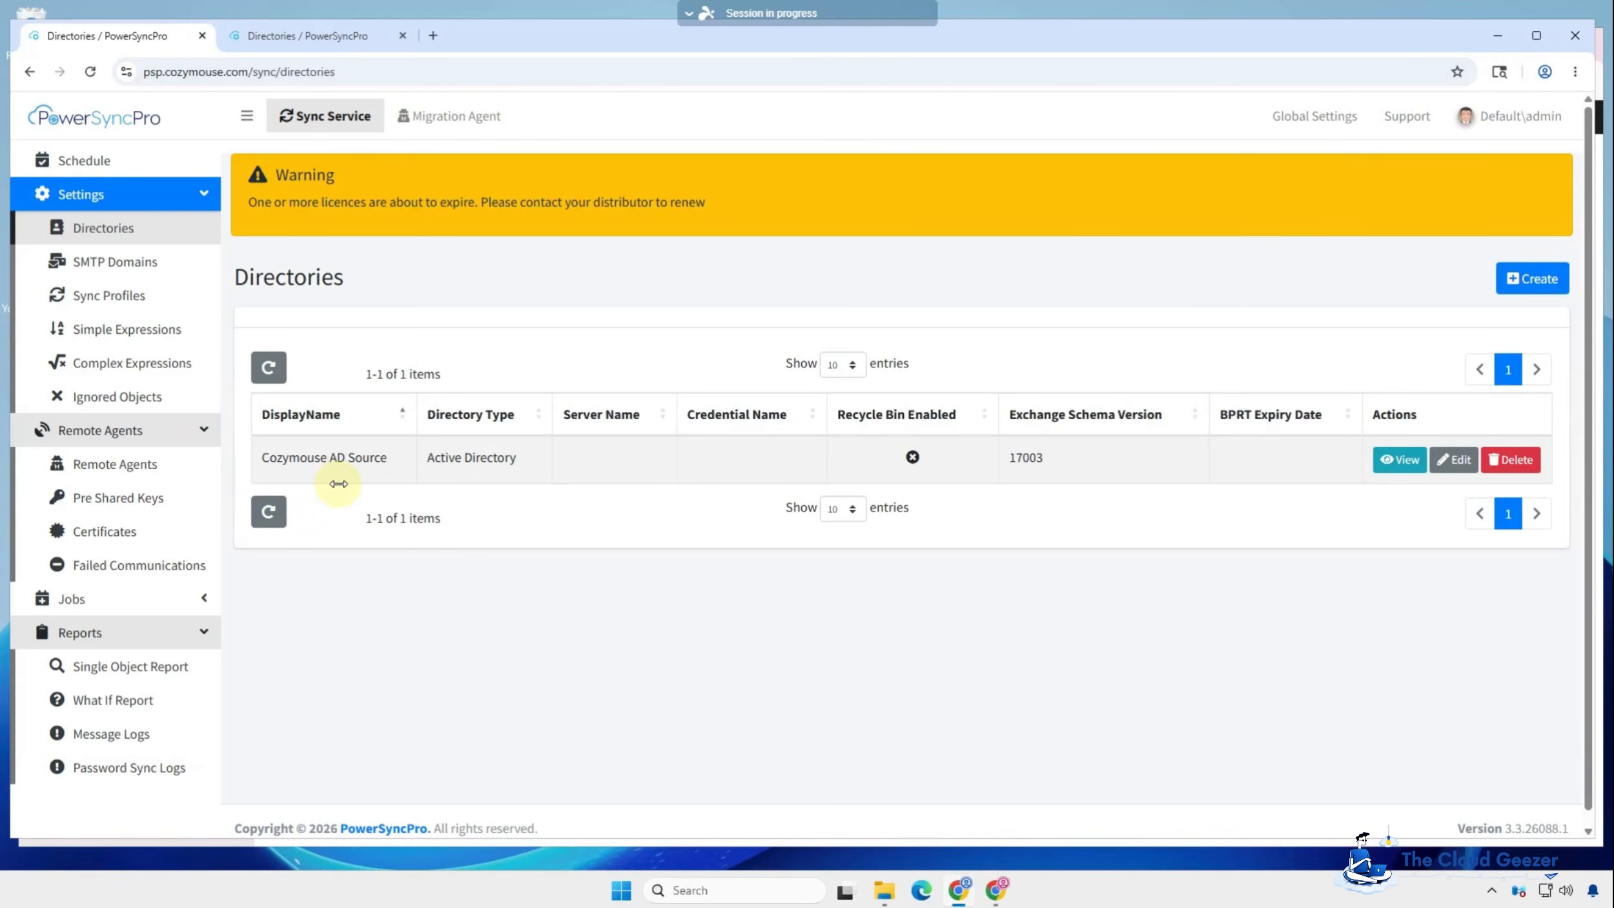
left_click(437, 114)
left_click(94, 335)
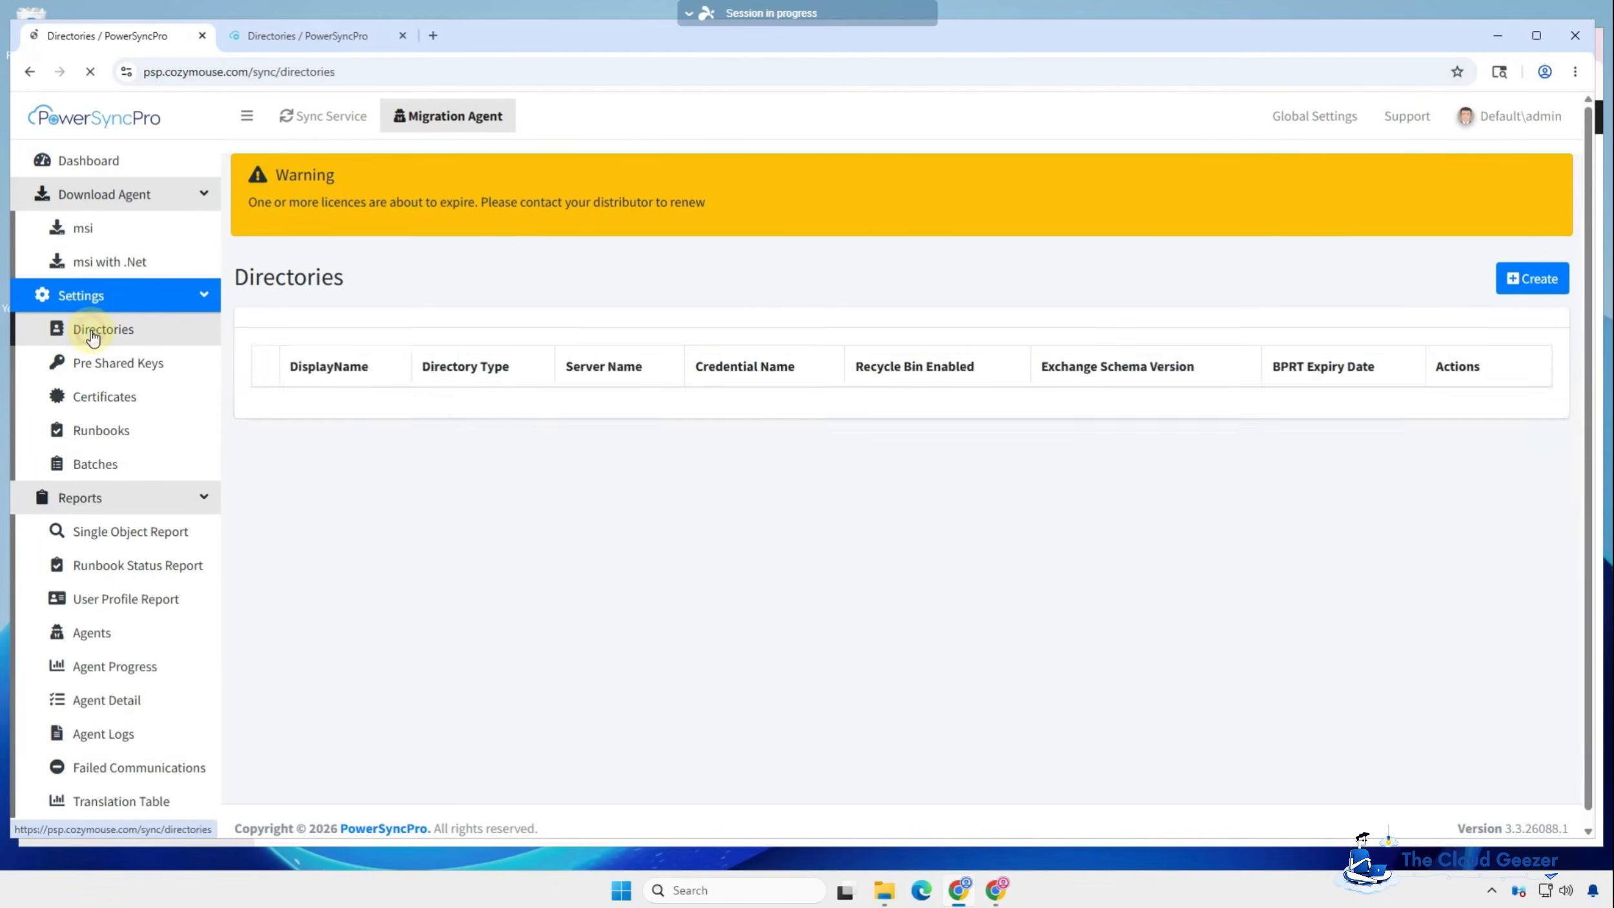
left_click(294, 114)
left_click(103, 229)
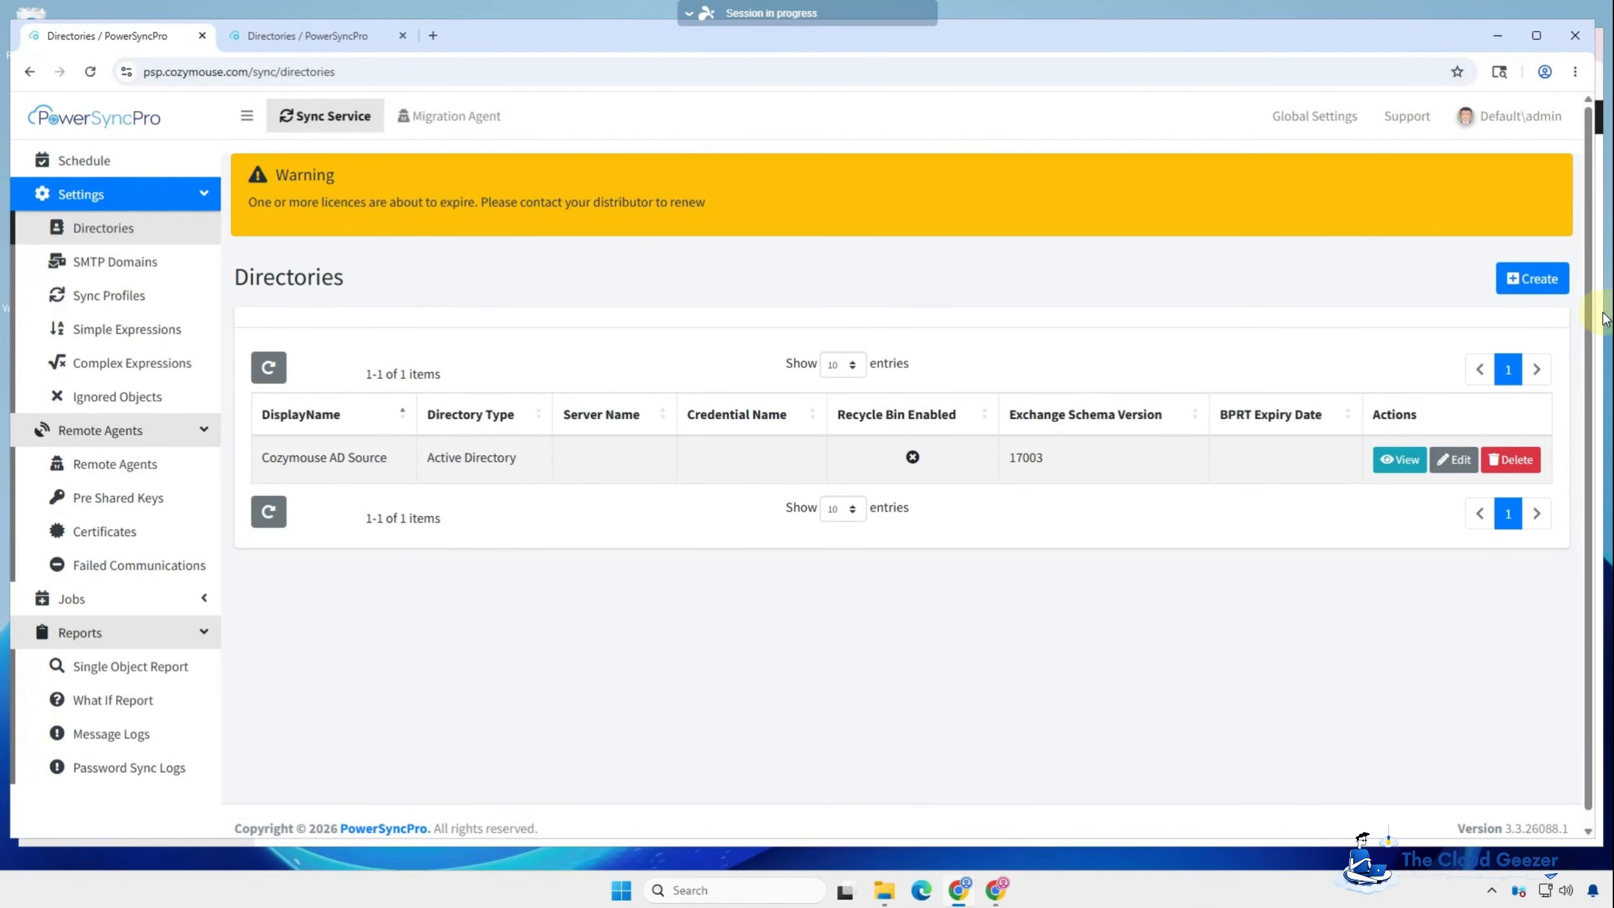
Step: Begin a new Entra ID directory with the display name "Cozymouse Entra ID" and paste the copied client secret into Client Secret
left_click(1540, 280)
left_click(1045, 196)
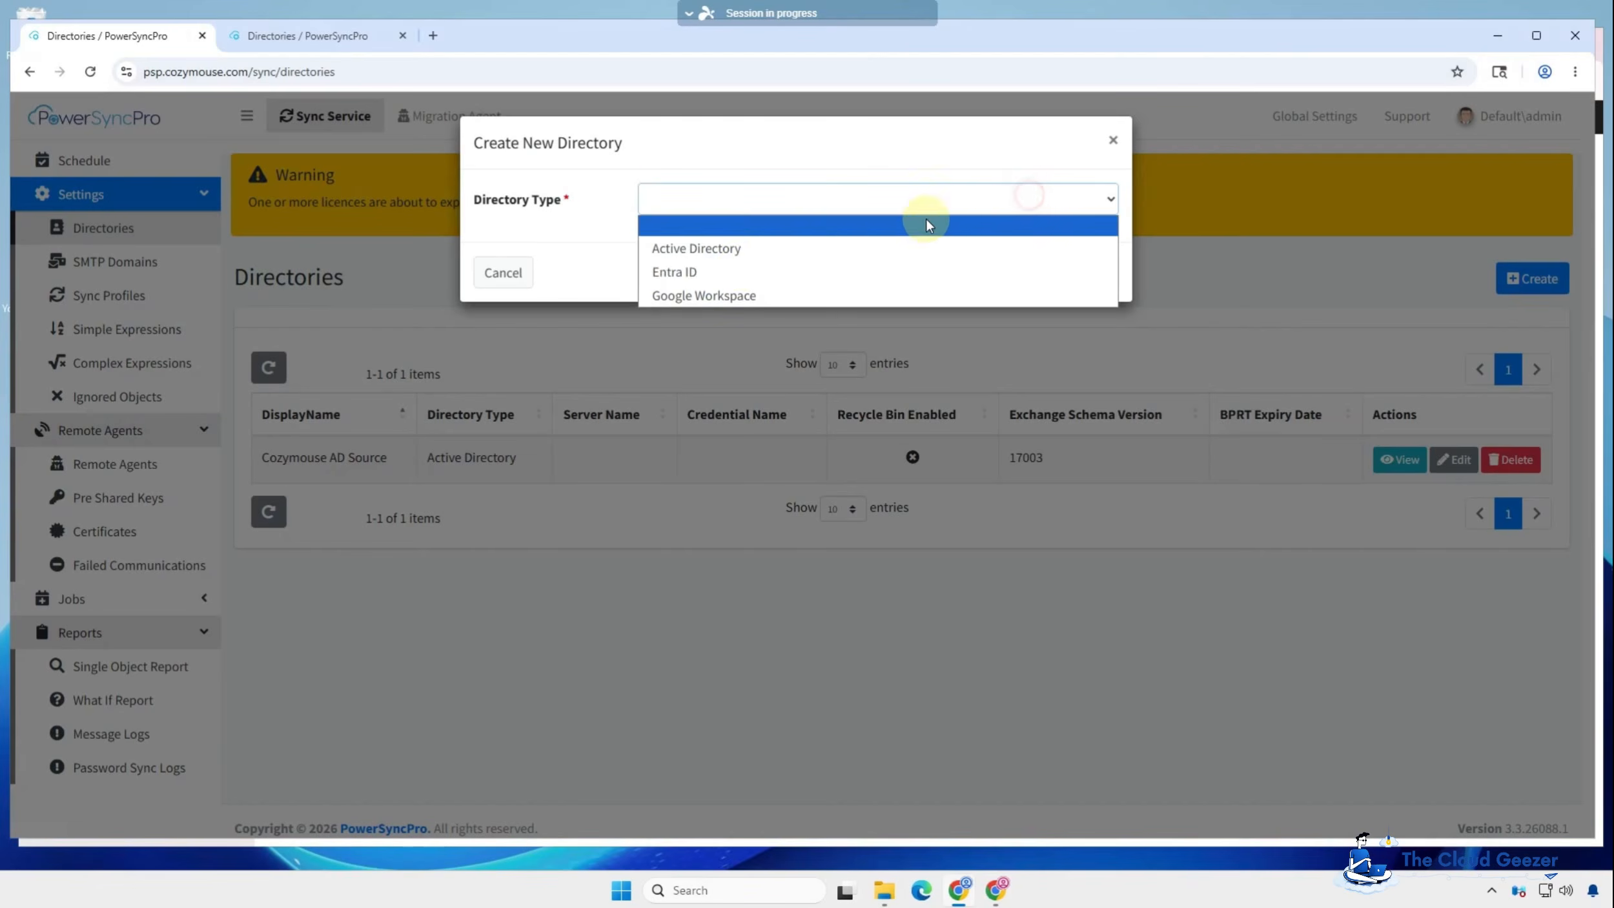
left_click(735, 267)
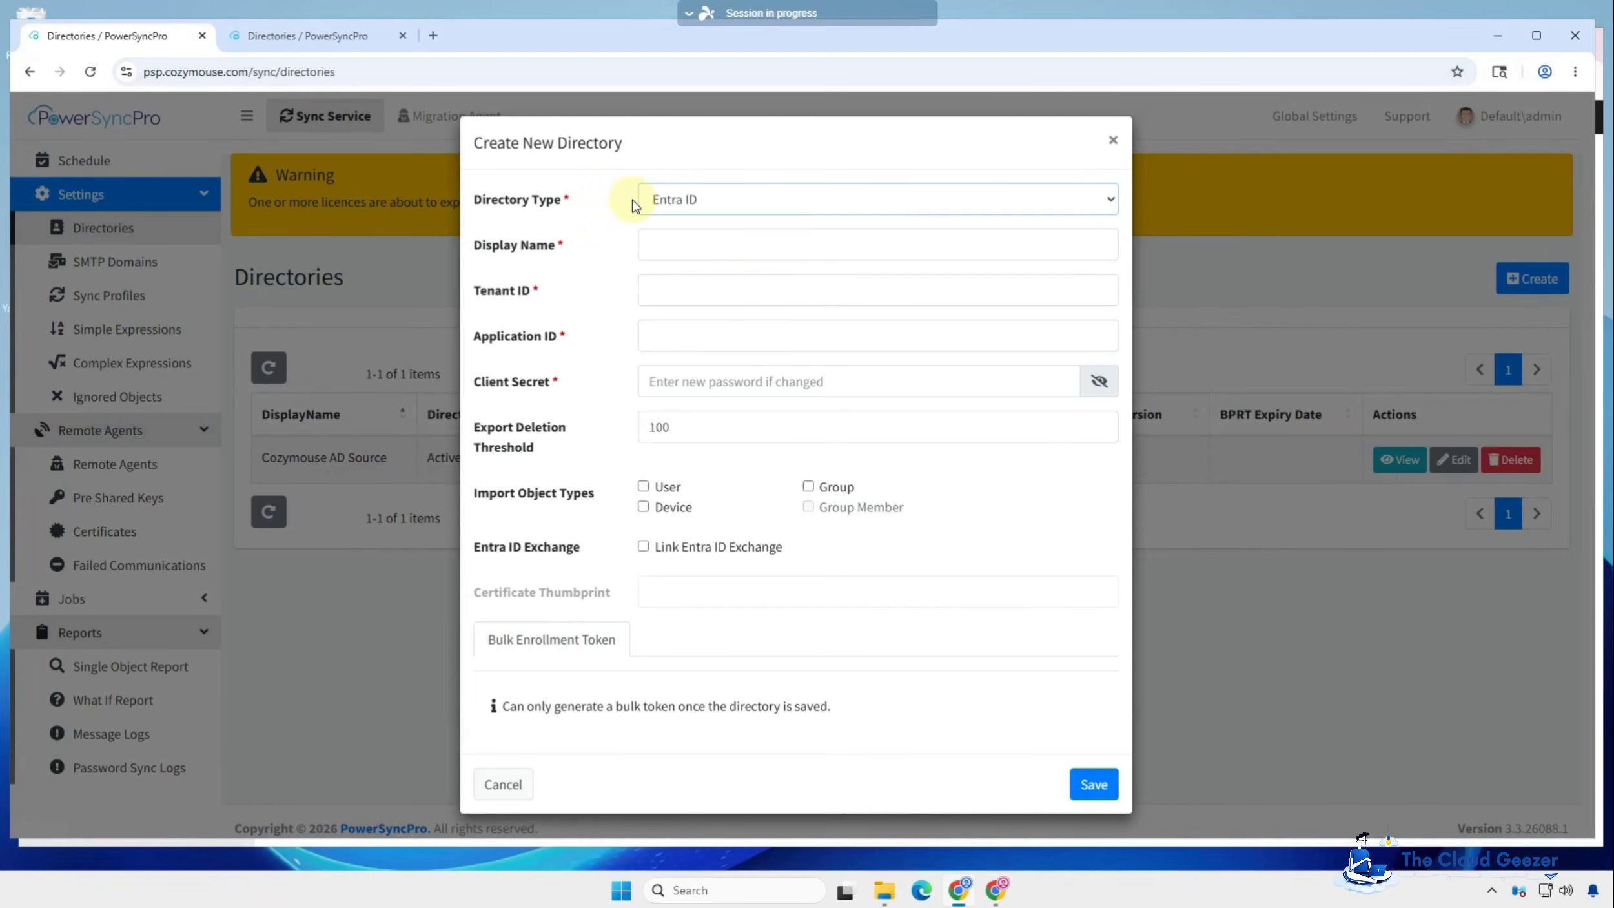
left_click(711, 247)
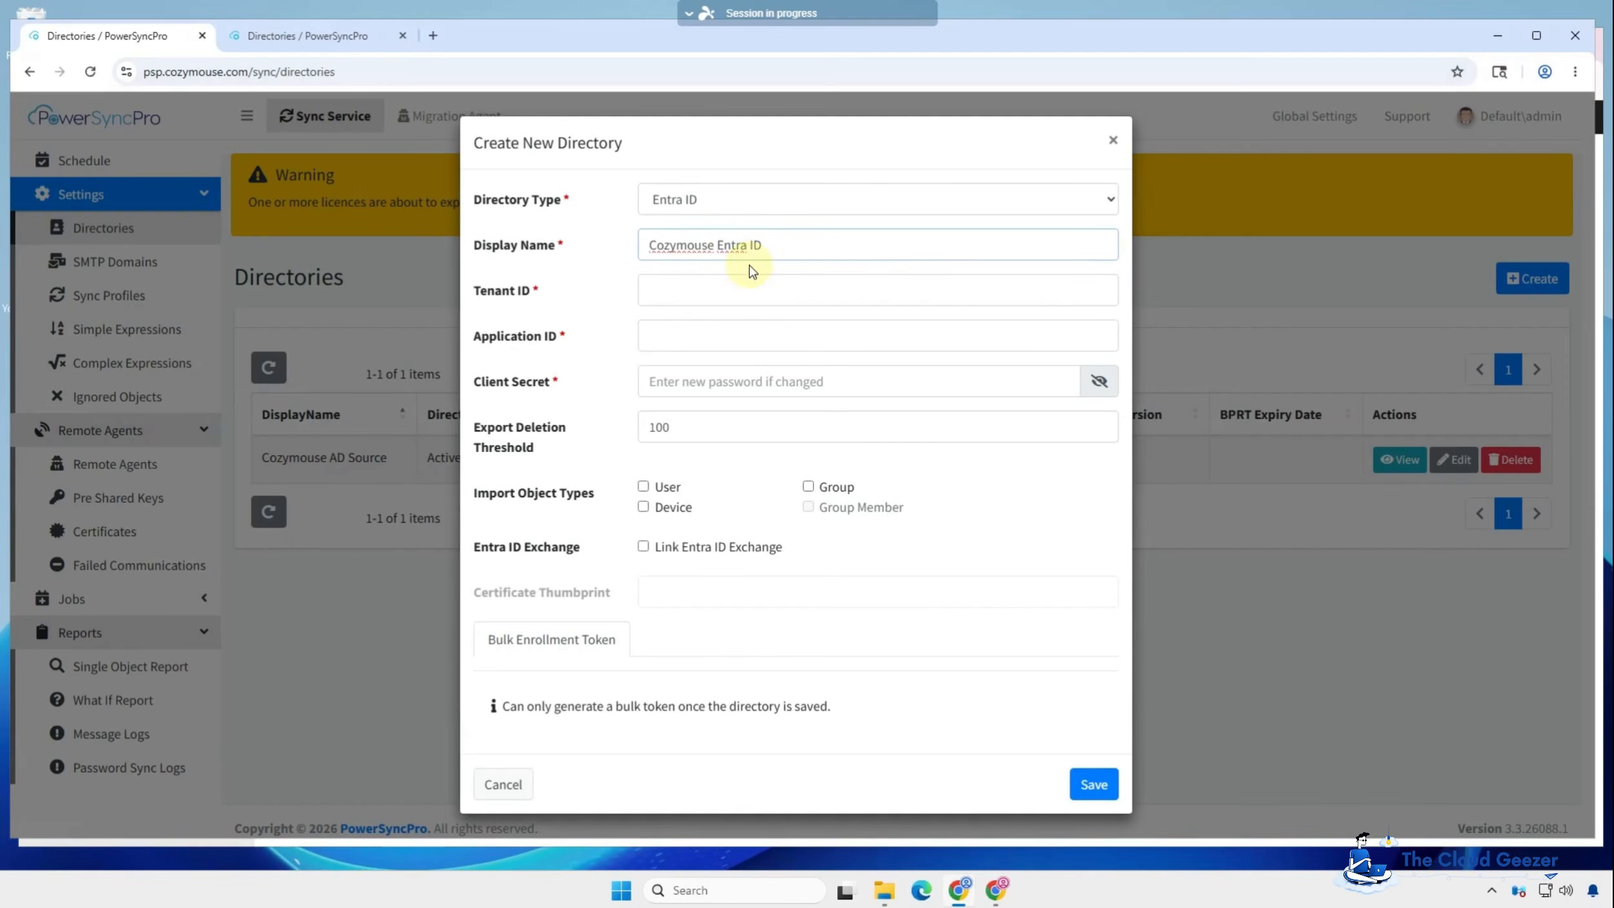
left_click(664, 383)
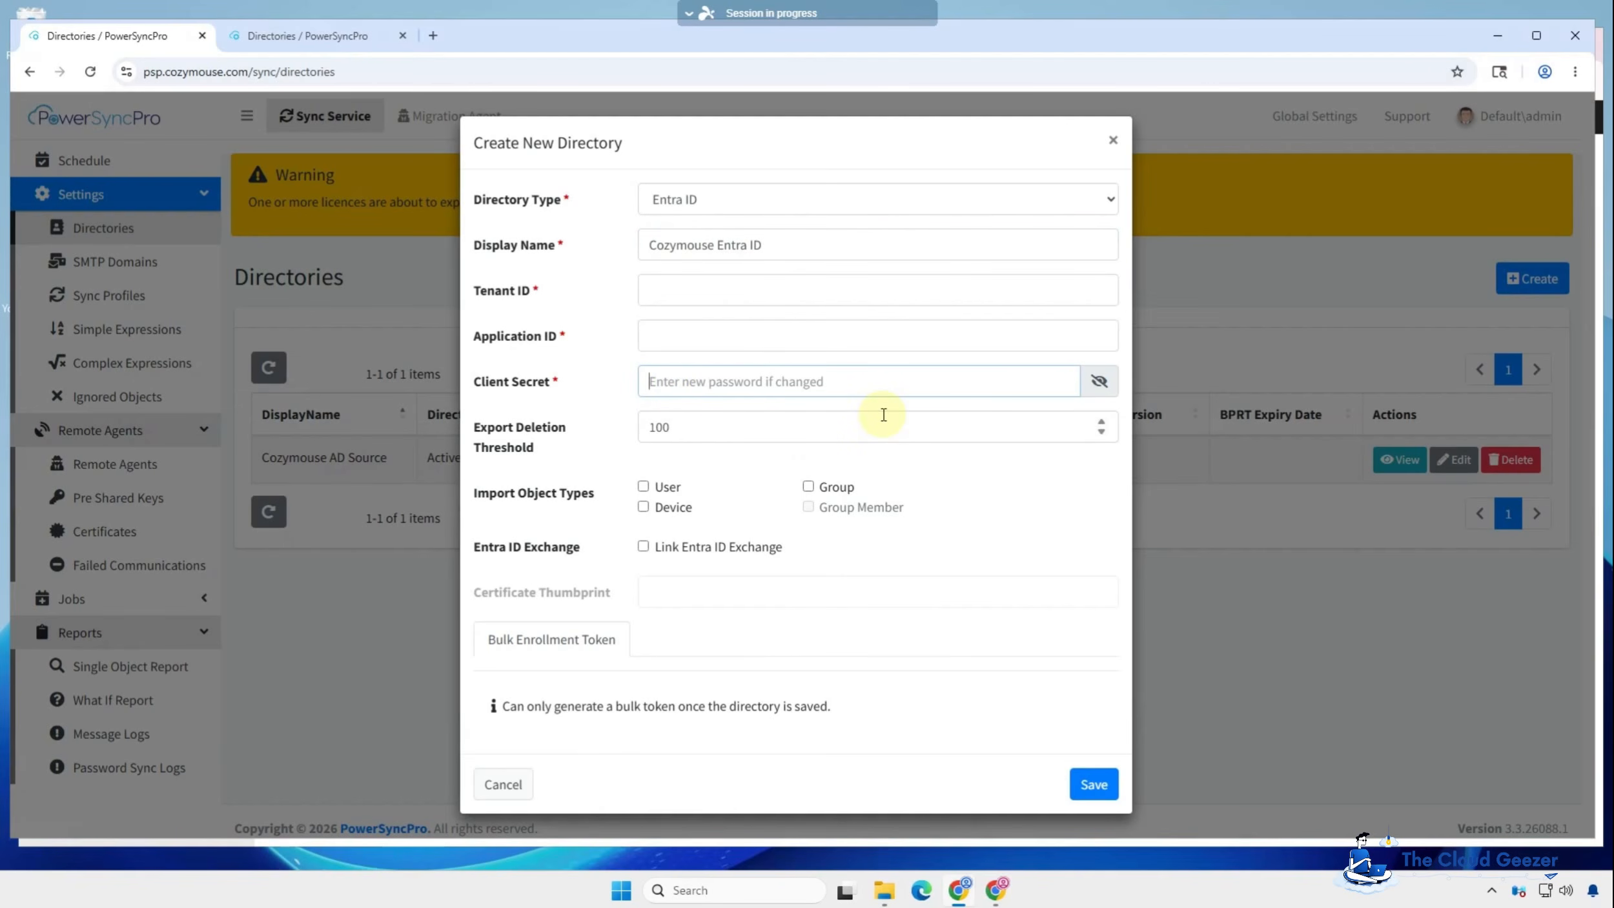
key("ctrl+v")
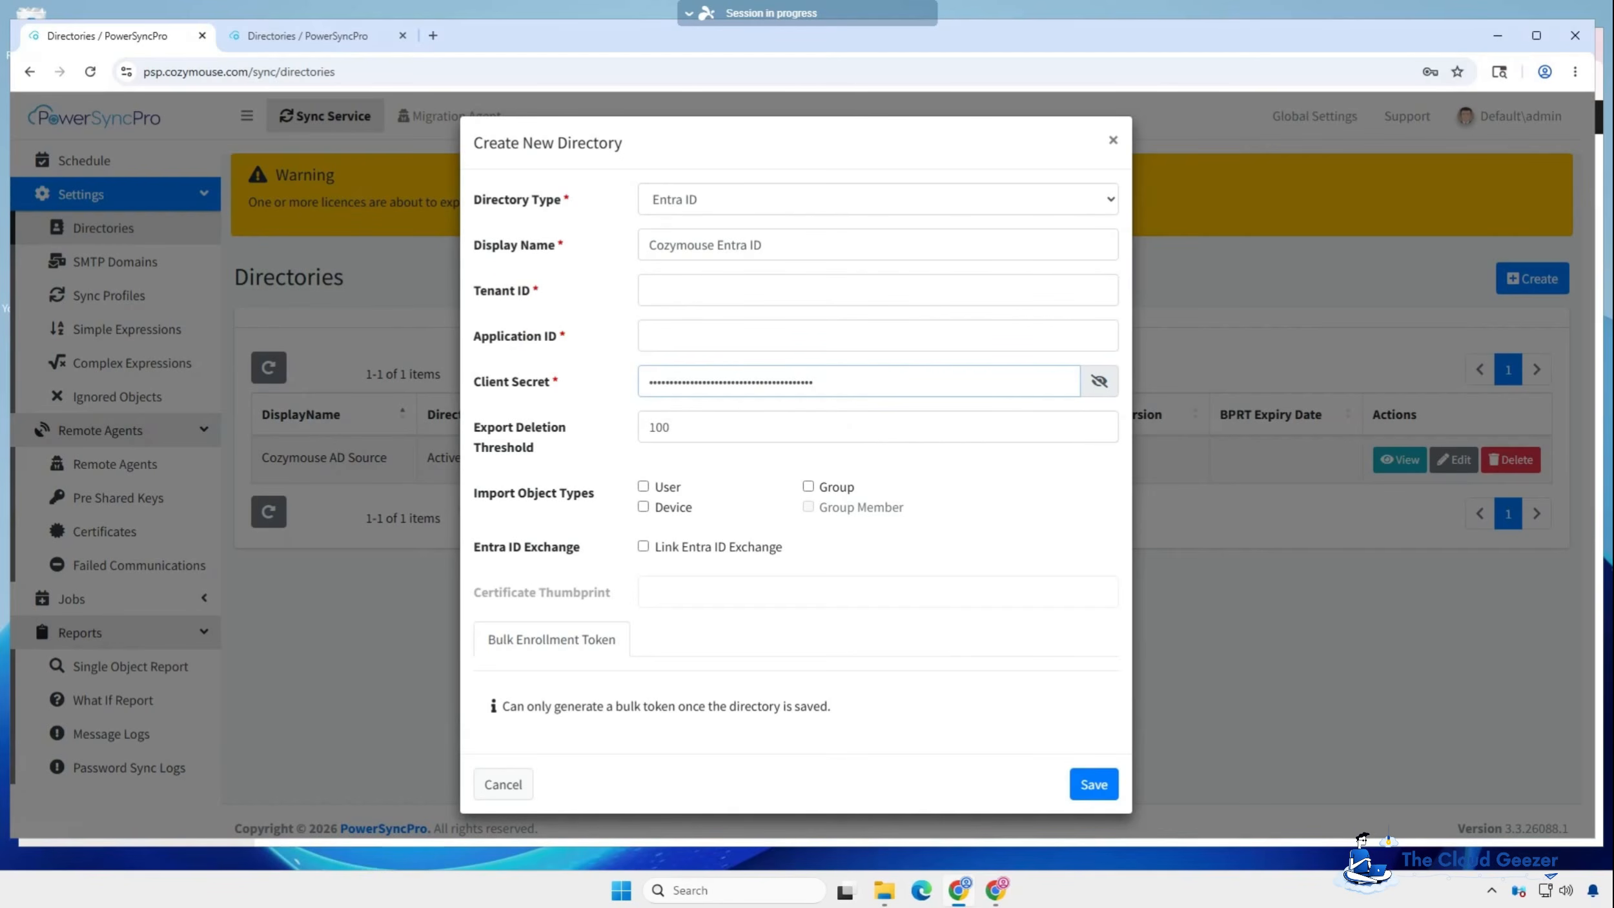
Step: Copy the application (client) ID from the PowerSync Pro app registration overview into the new directory's Application ID
left_click(997, 889)
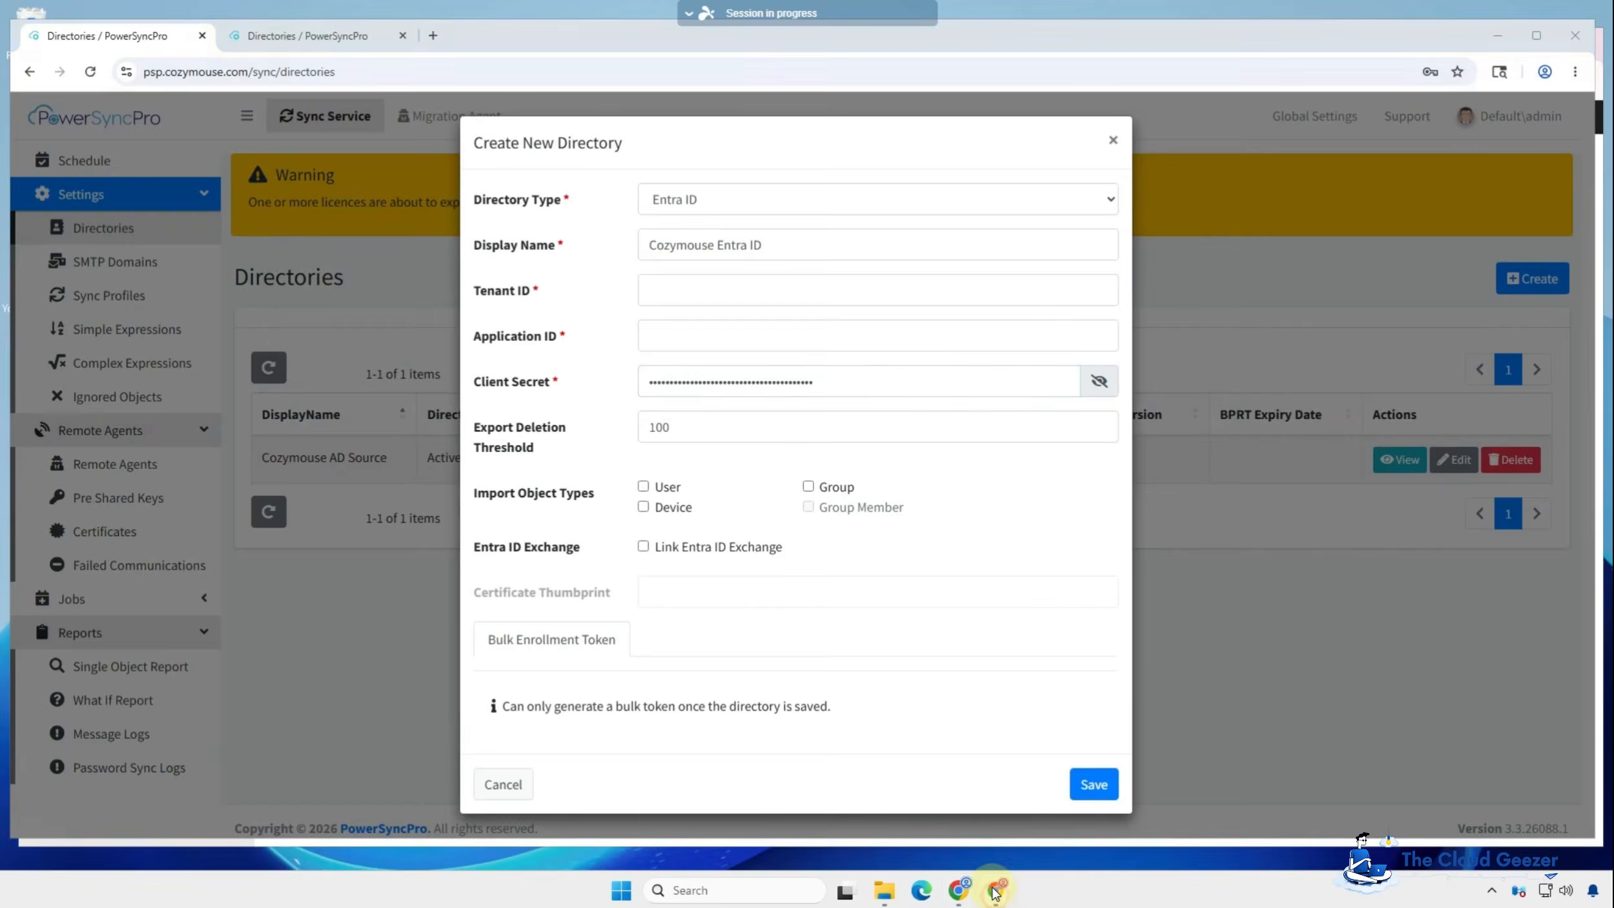
left_click(340, 264)
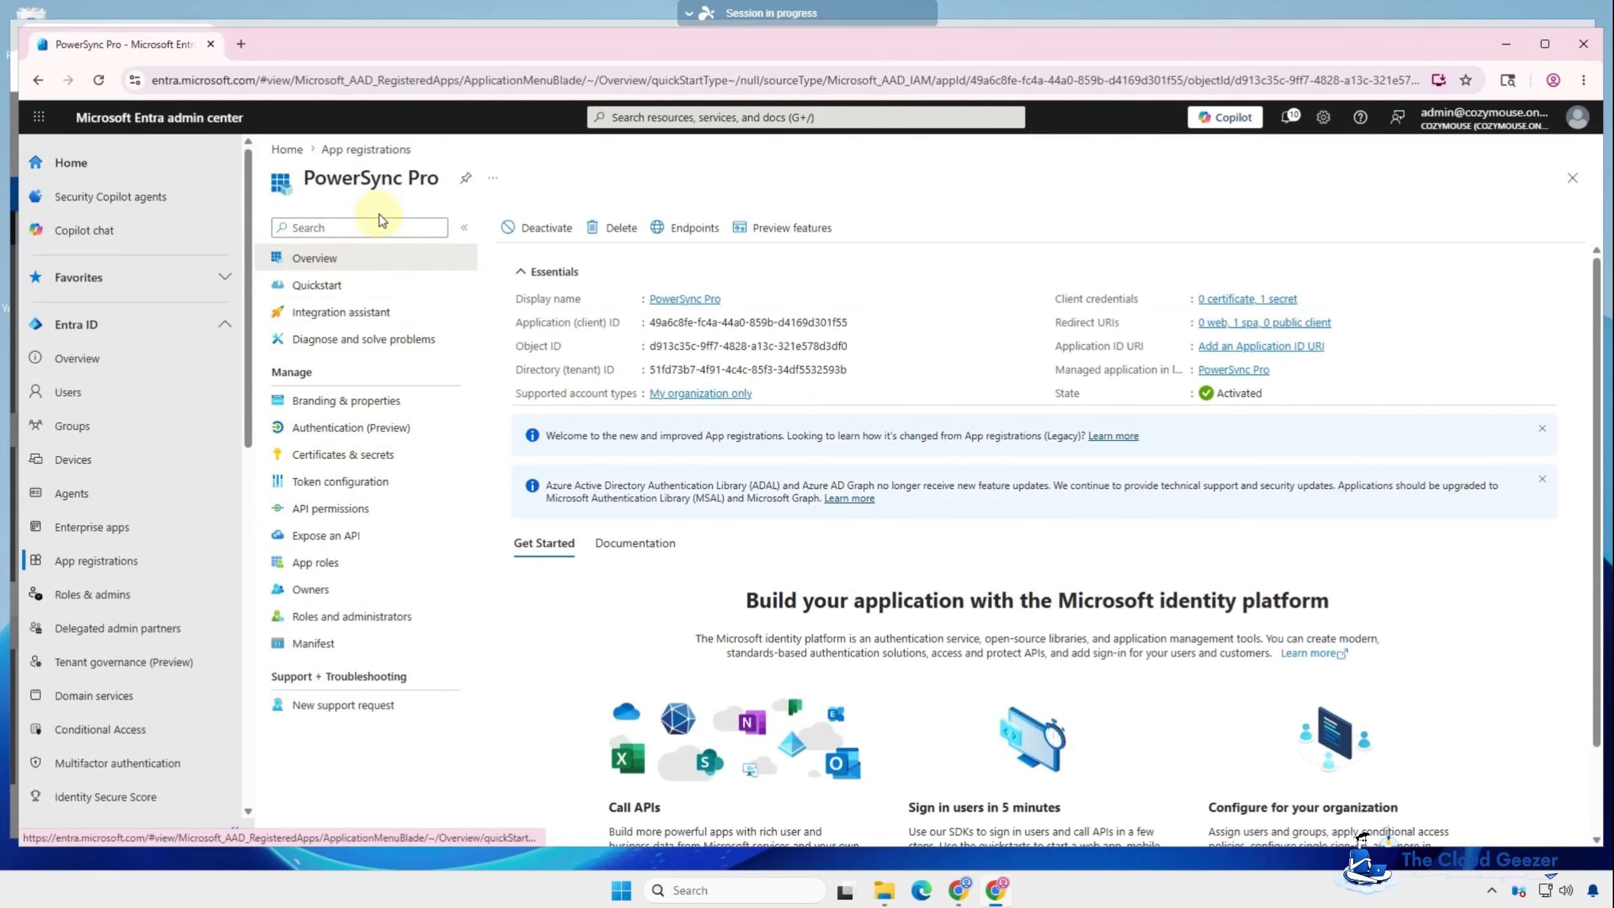
left_click(858, 323)
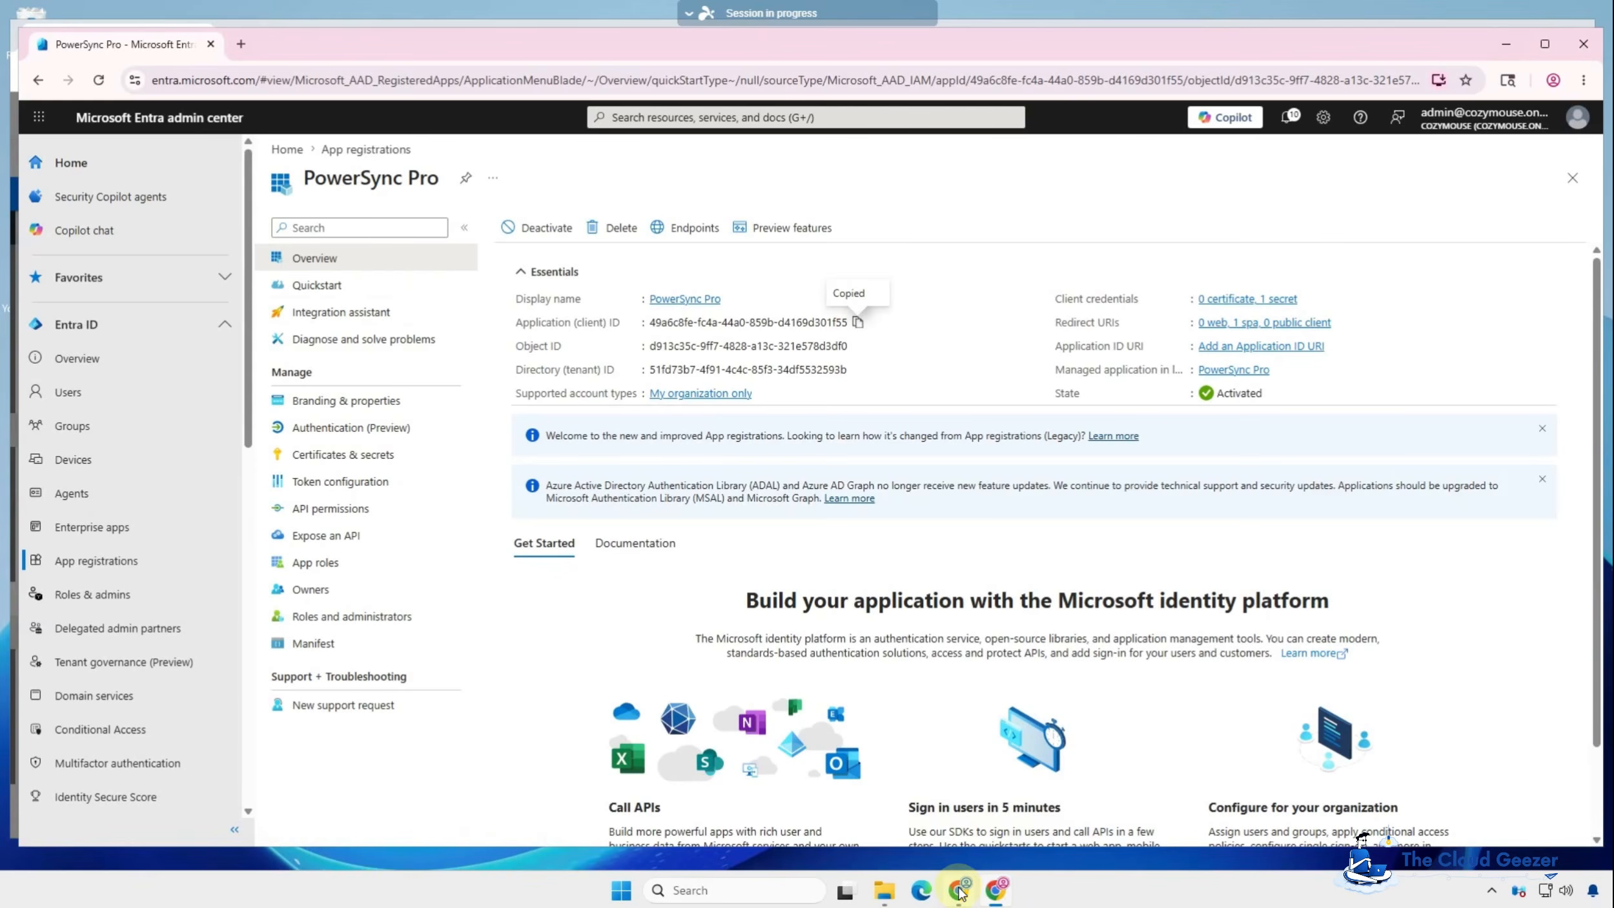
left_click(959, 890)
left_click(666, 330)
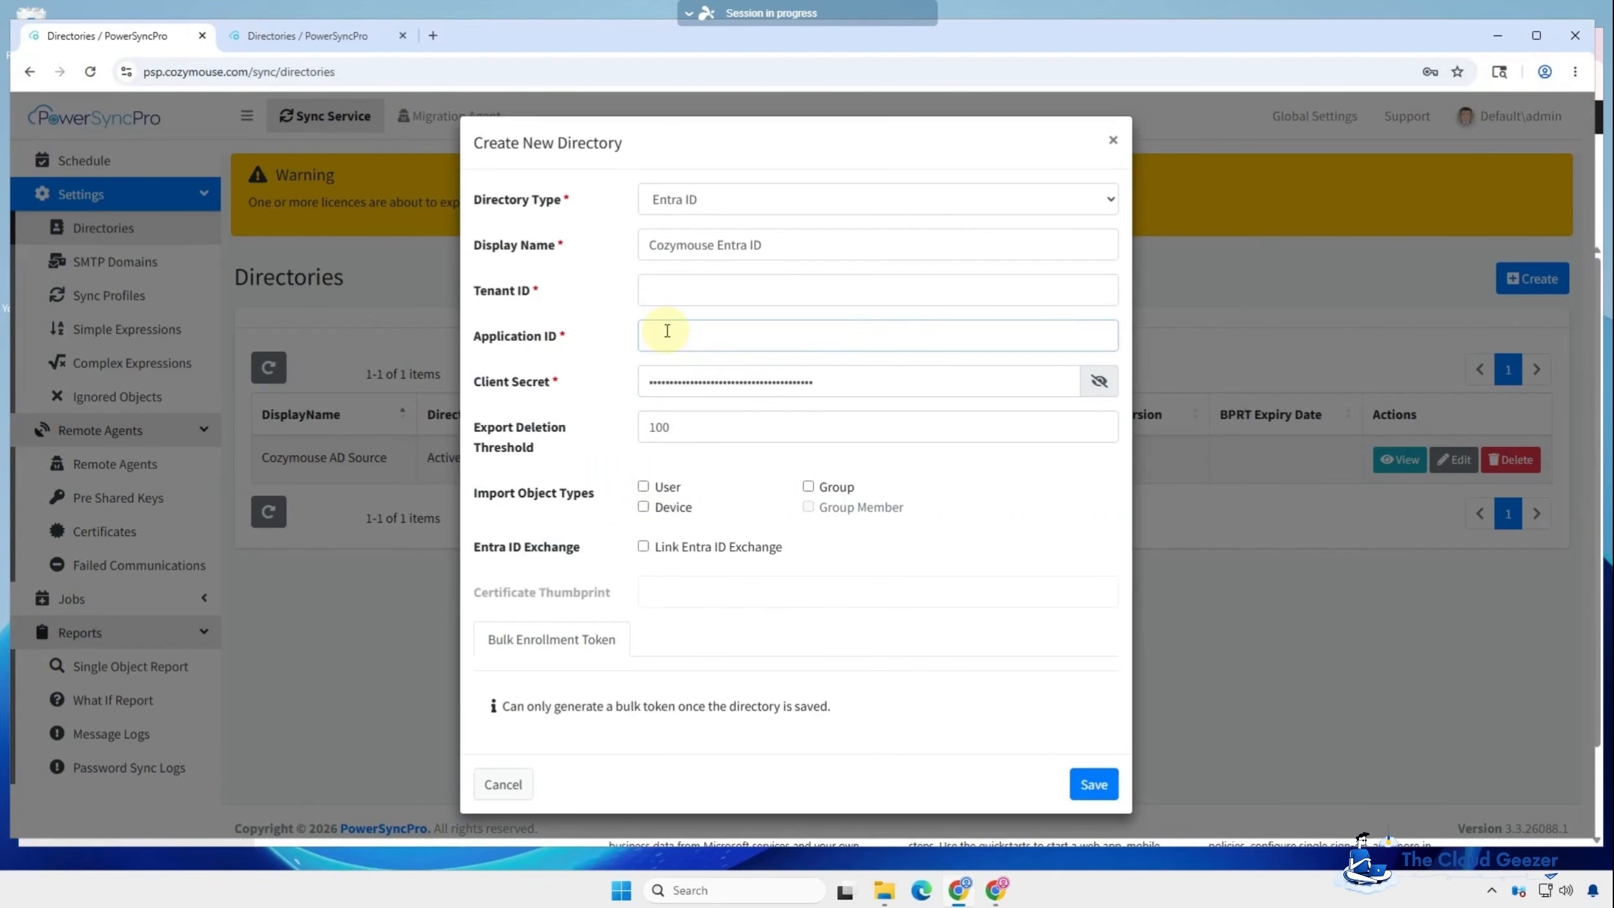
key("ctrl+v")
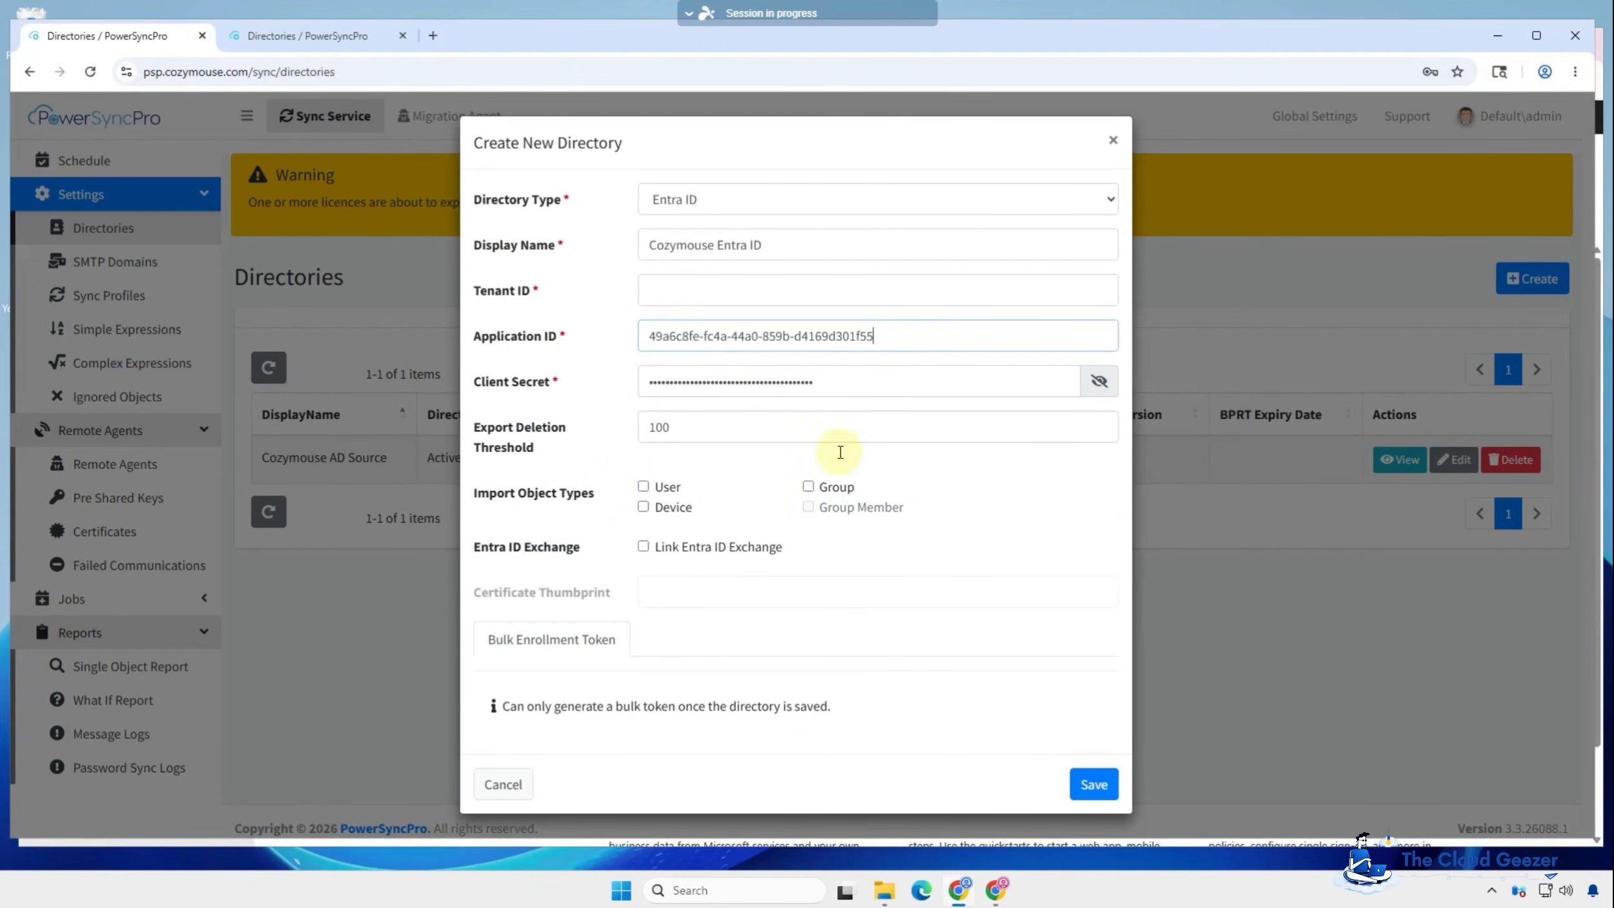
Step: Copy the directory (tenant) ID from the PowerSync Pro app registration overview into the new directory's Tenant ID
left_click(998, 891)
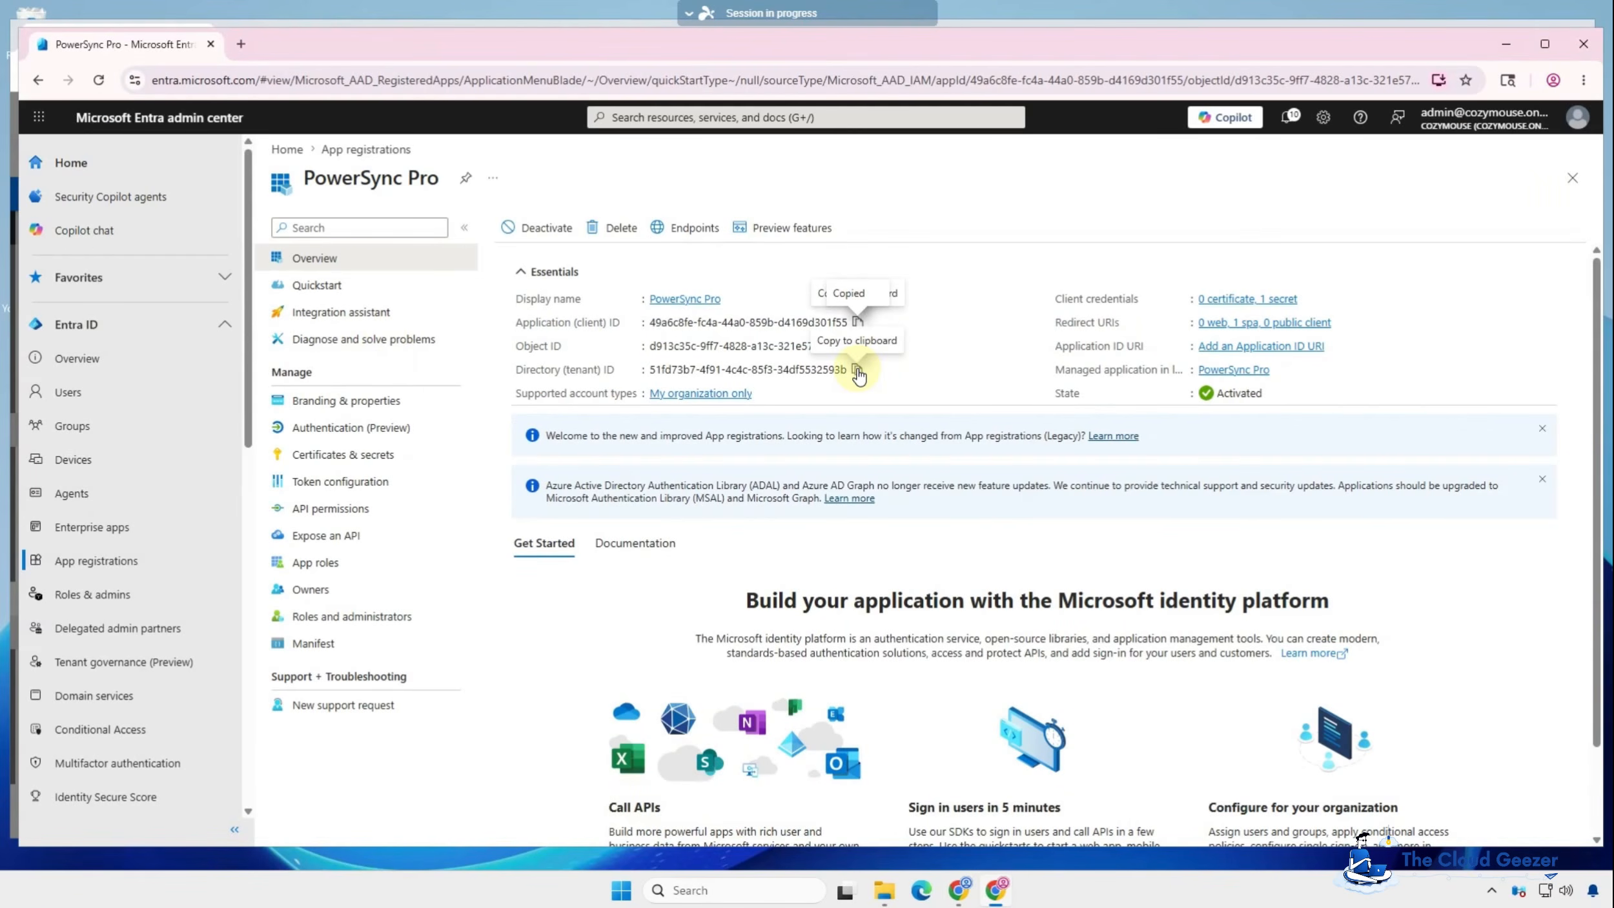
left_click(858, 372)
left_click(959, 892)
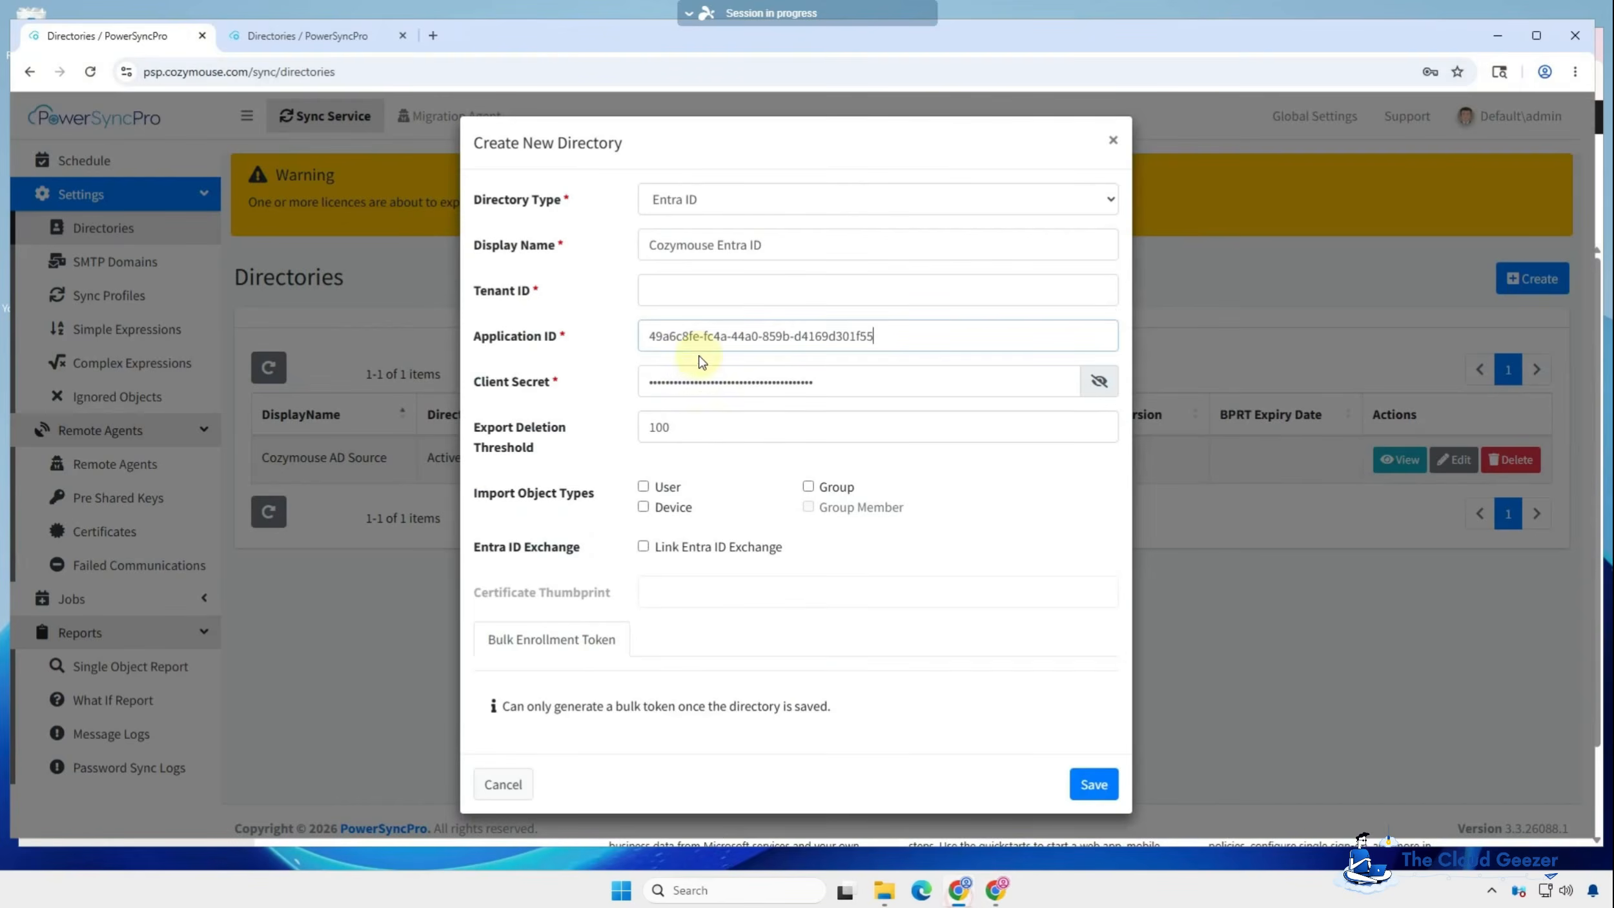
left_click(709, 292)
key("ctrl+v")
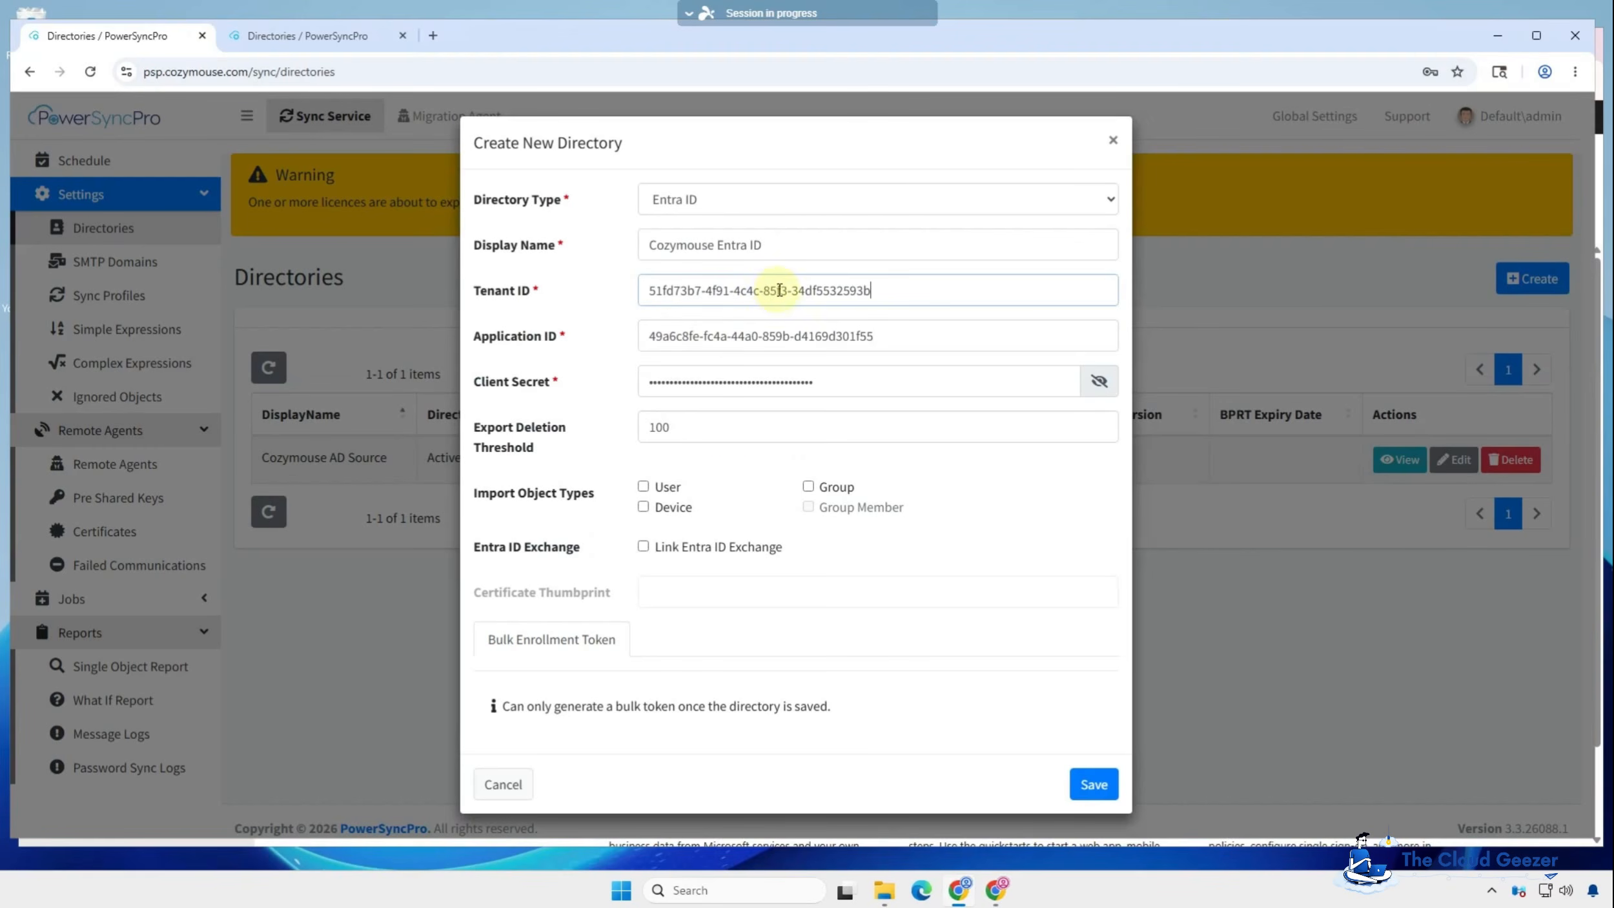
Step: Enable User, Device and Group as import object types, save the Cozymouse Entra ID directory, and decline saving the password in the browser
left_click(643, 487)
left_click(644, 507)
left_click(812, 488)
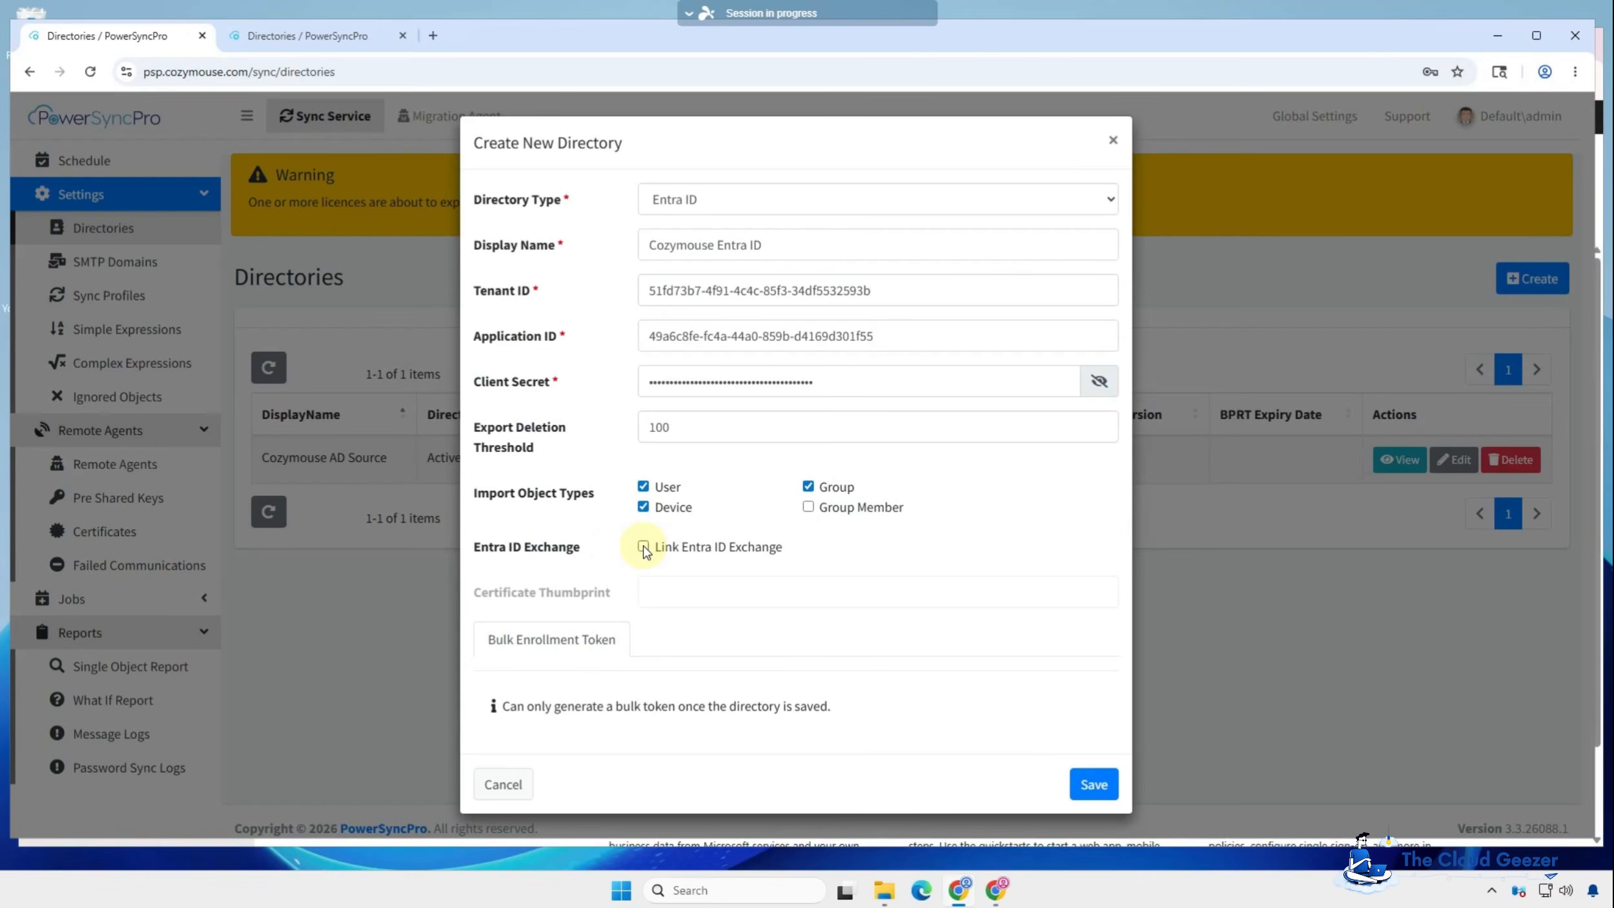
left_click(1102, 798)
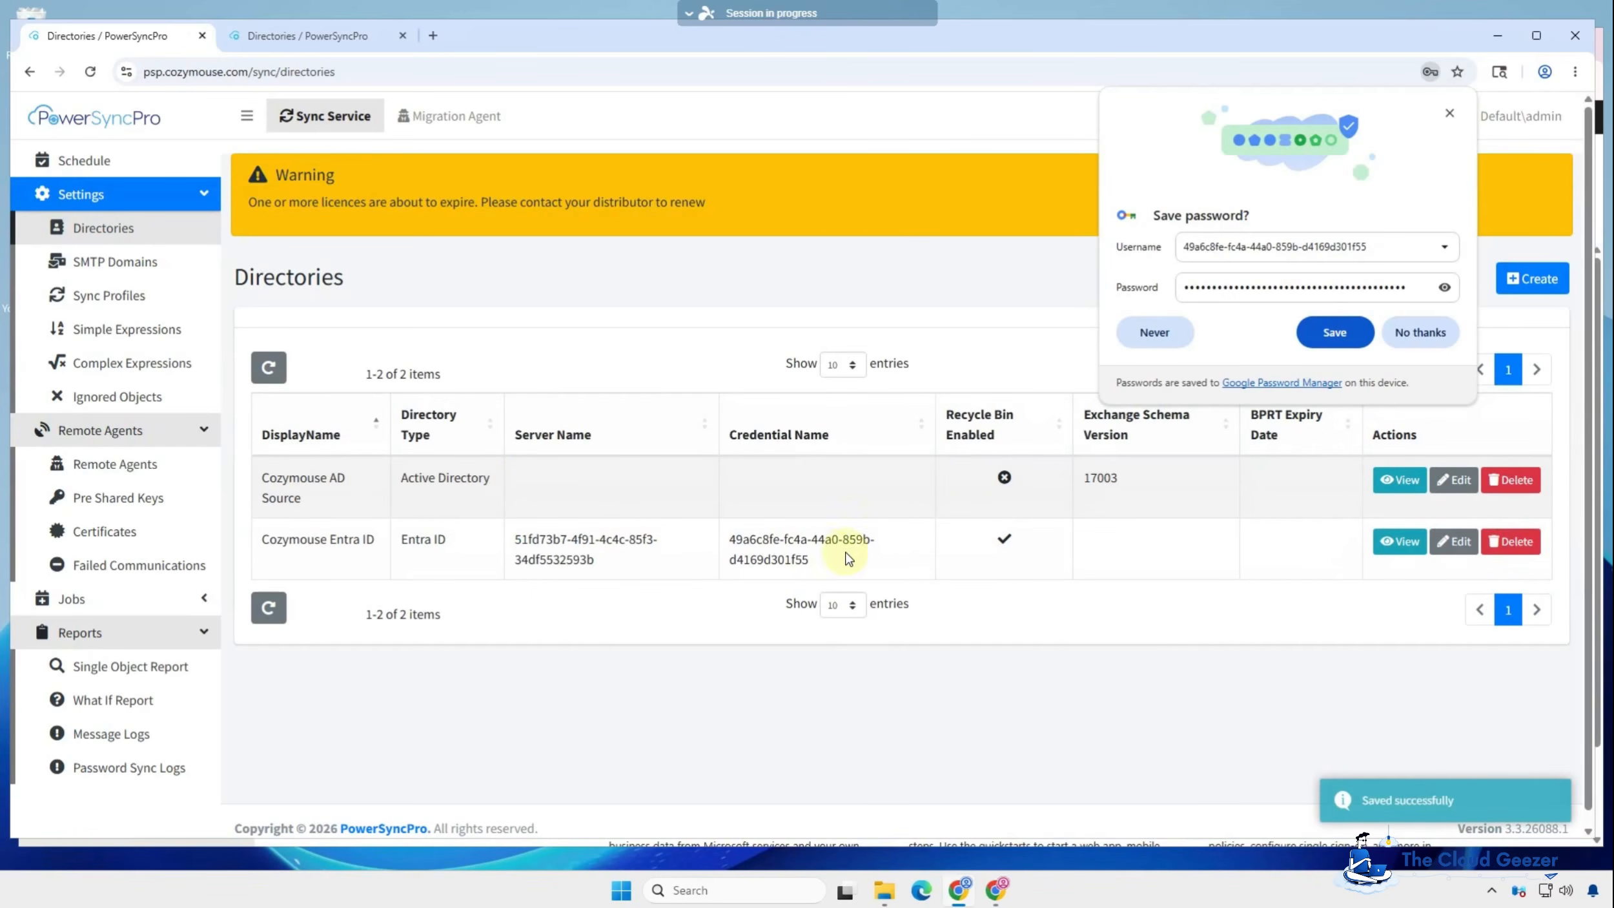
left_click(1432, 330)
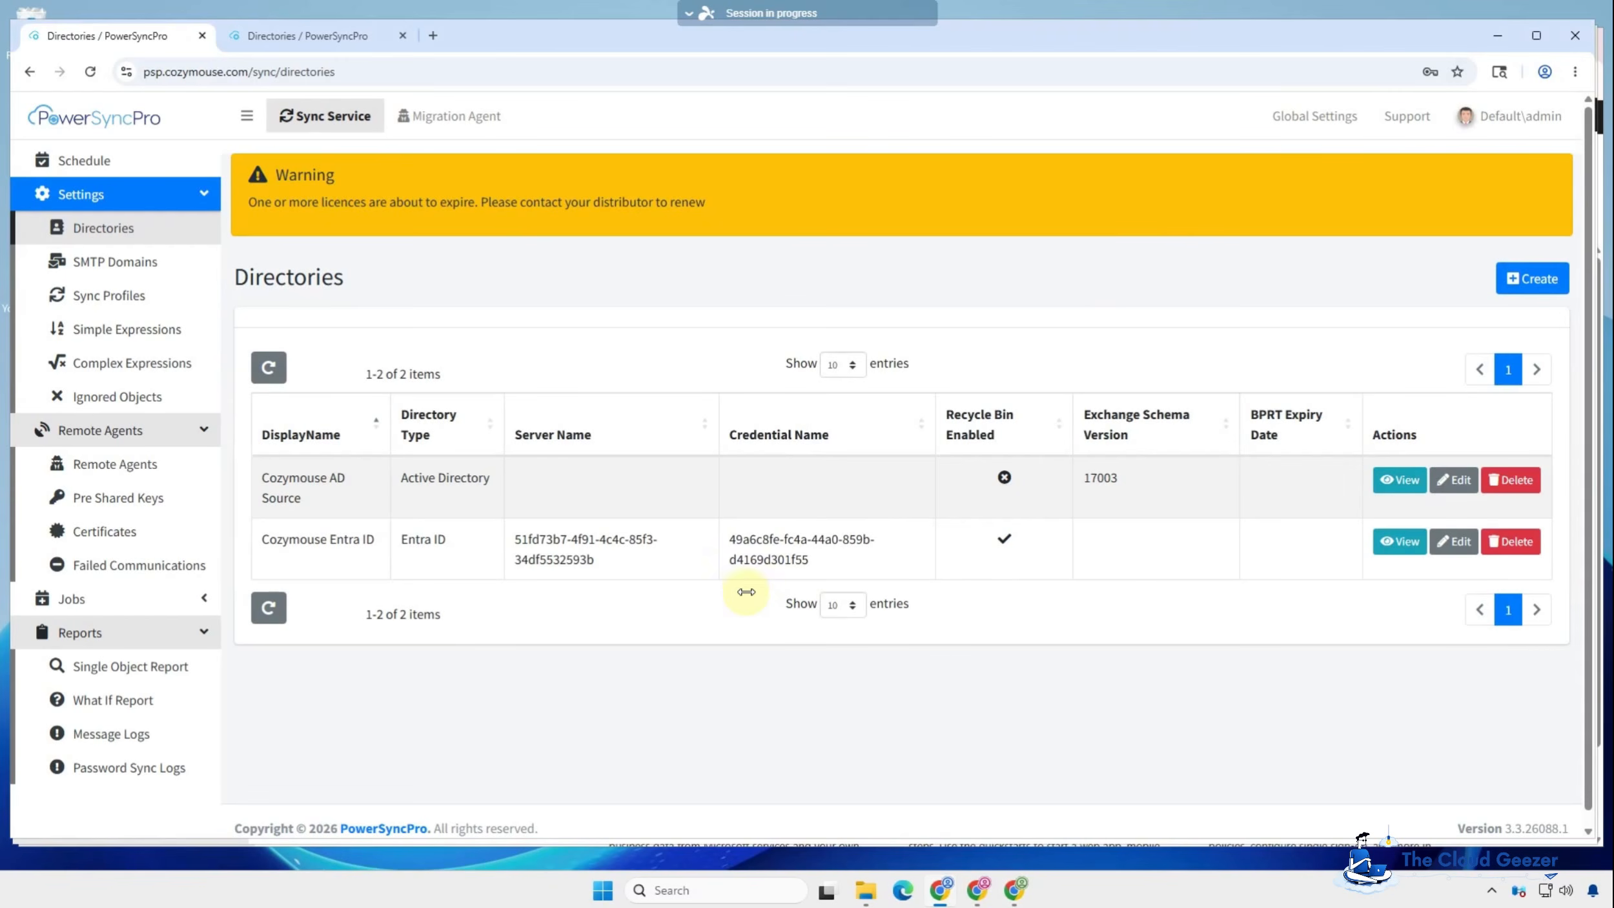
Step: Switch to The Cloud Geezer tenant's Entra admin center and register a single-tenant application named "PowerSync Pro"
left_click(1015, 890)
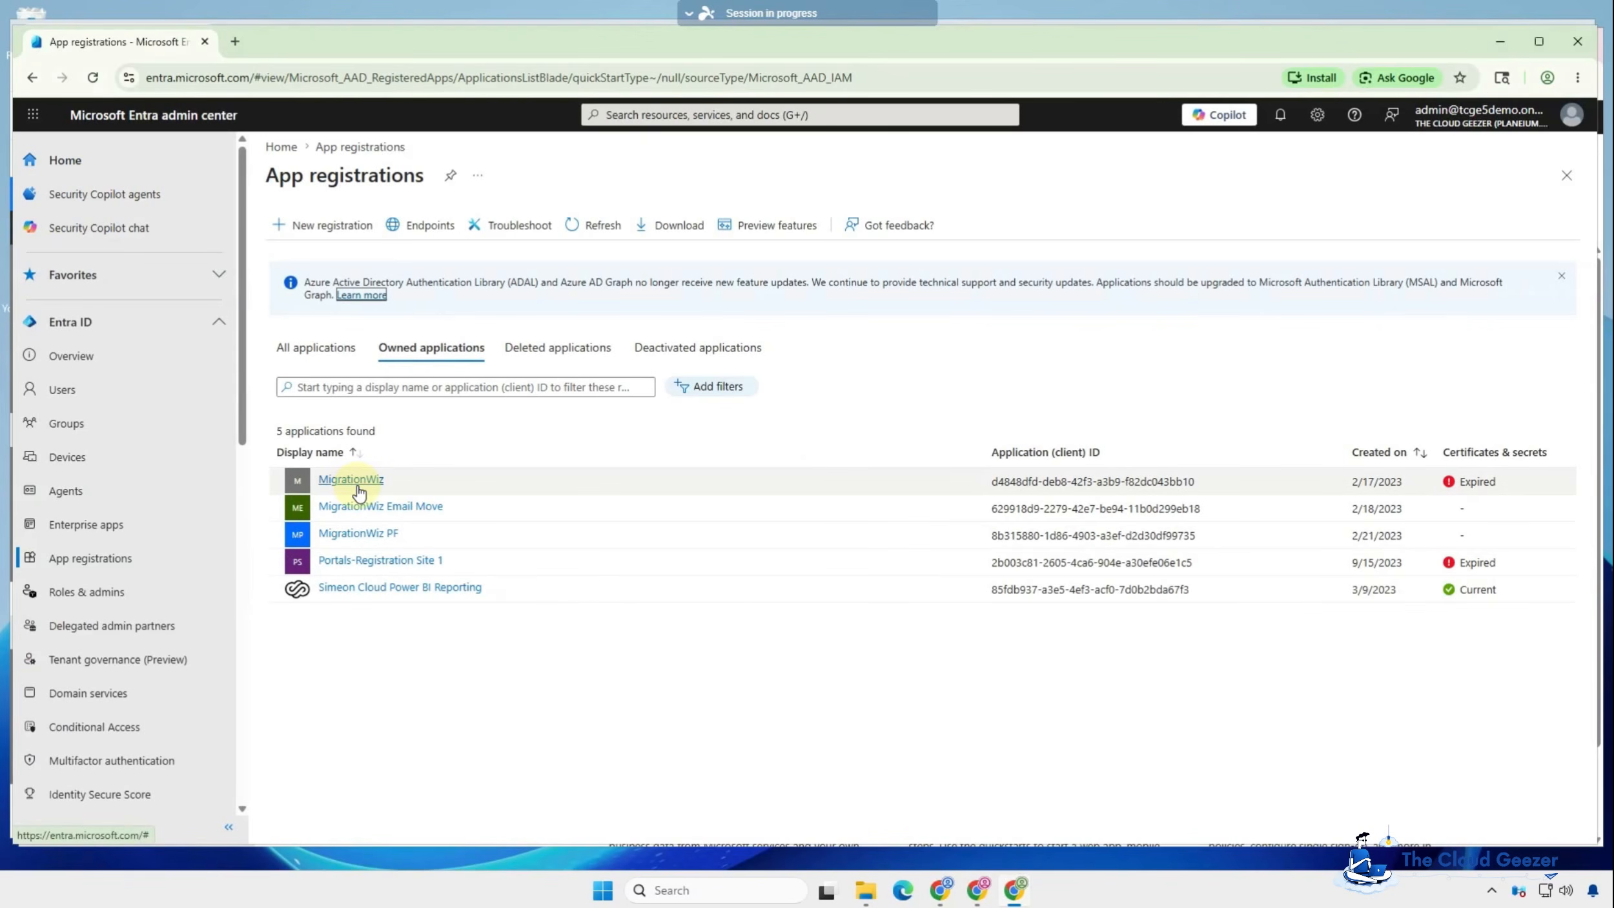
left_click(326, 226)
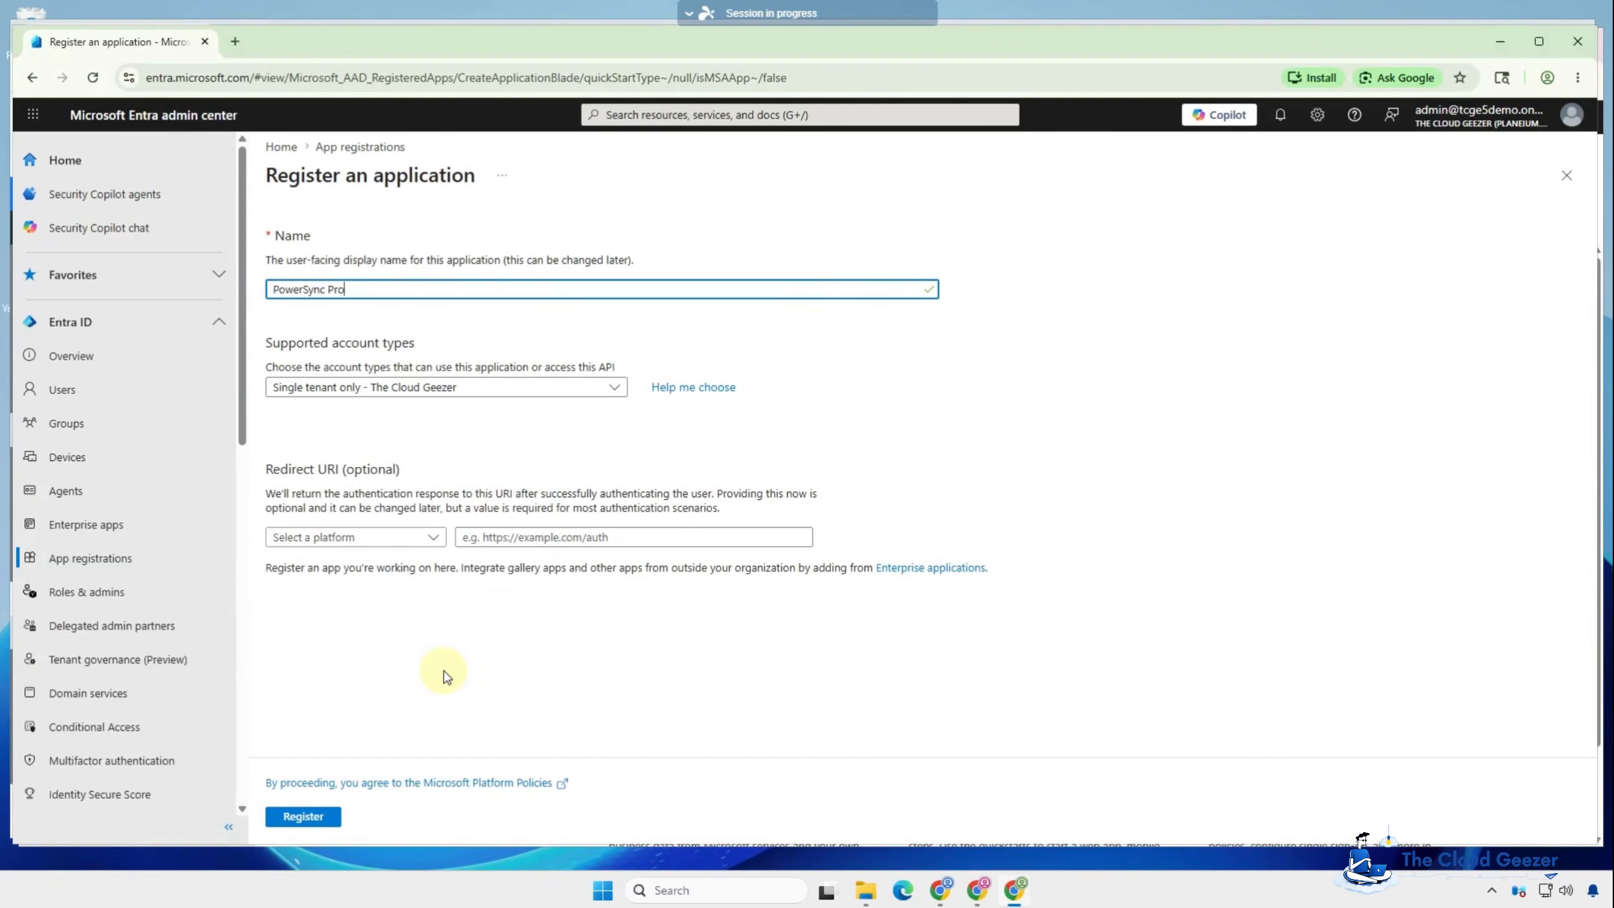
left_click(323, 820)
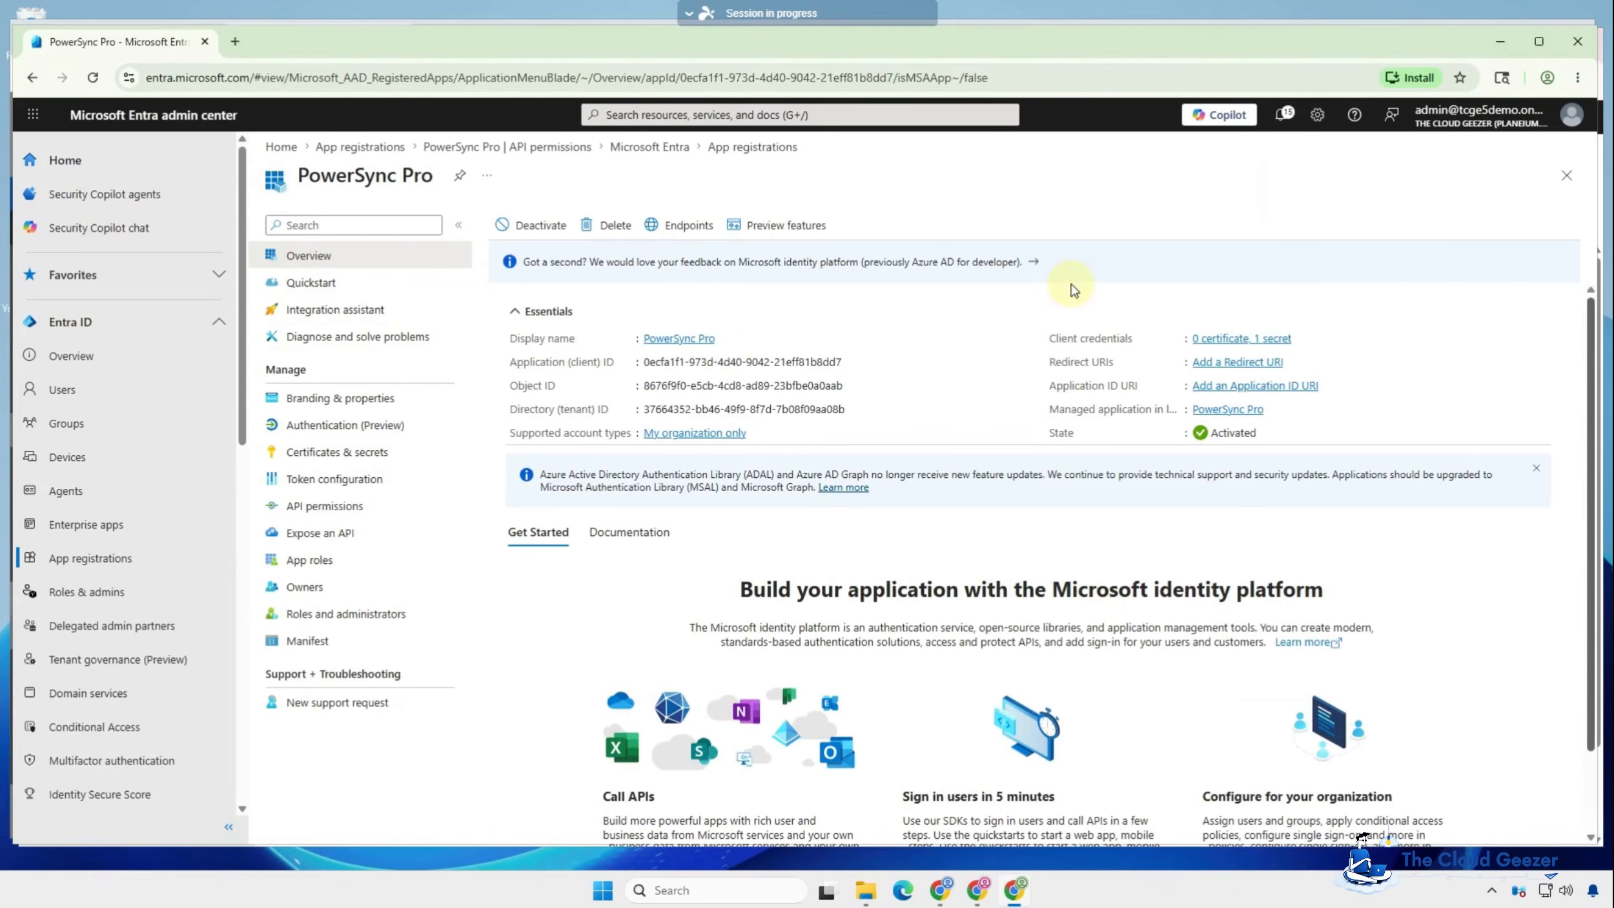
left_click(344, 426)
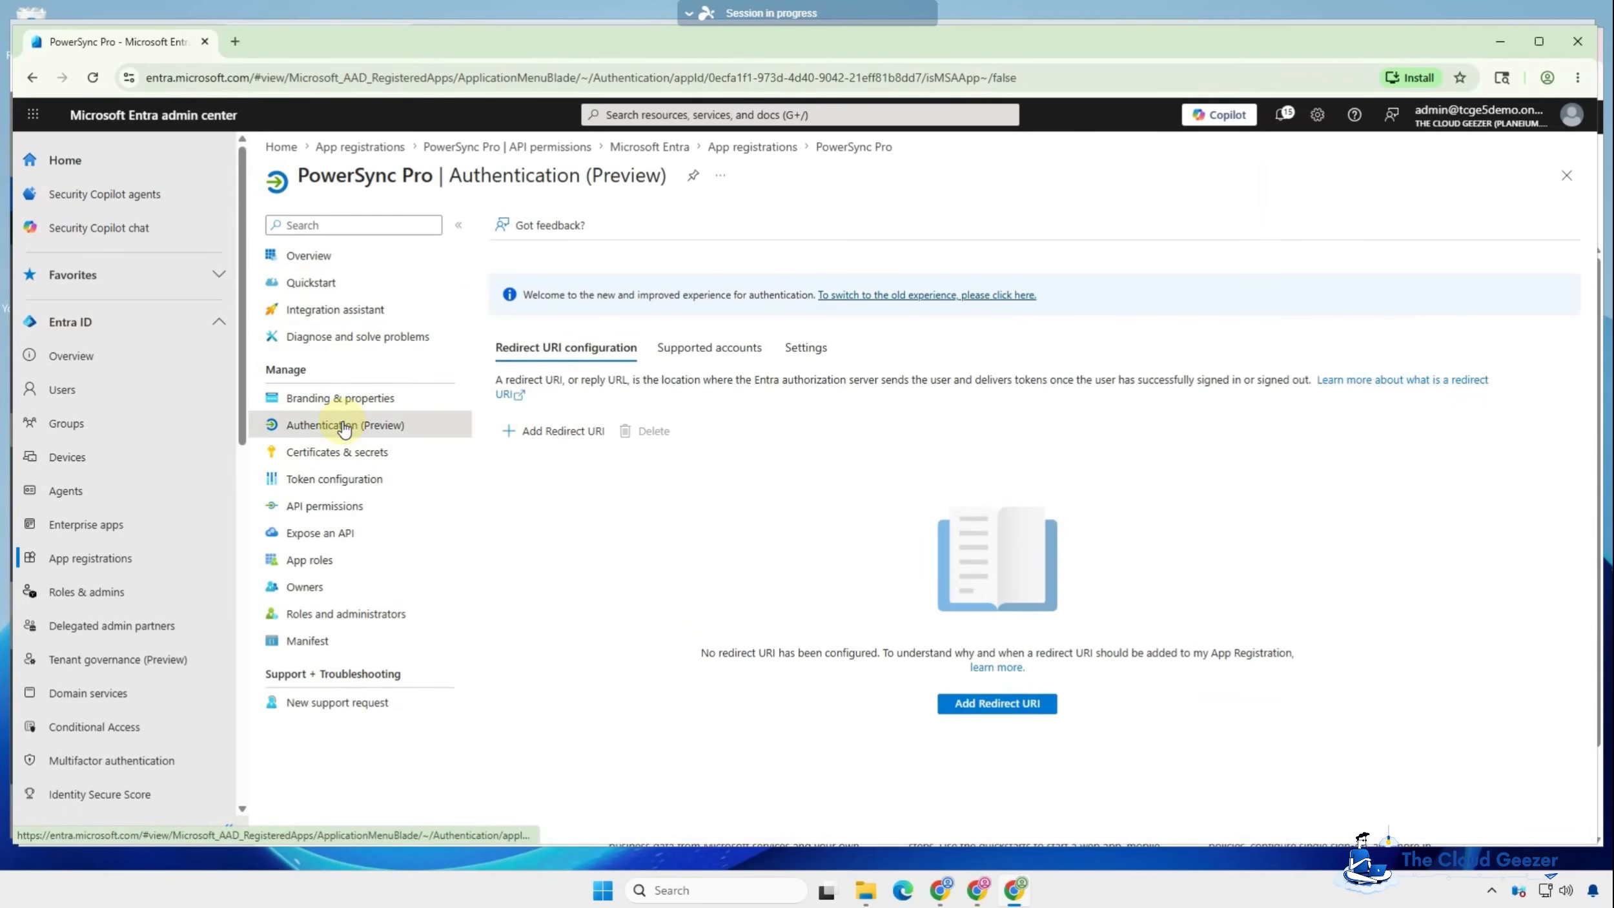
left_click(554, 431)
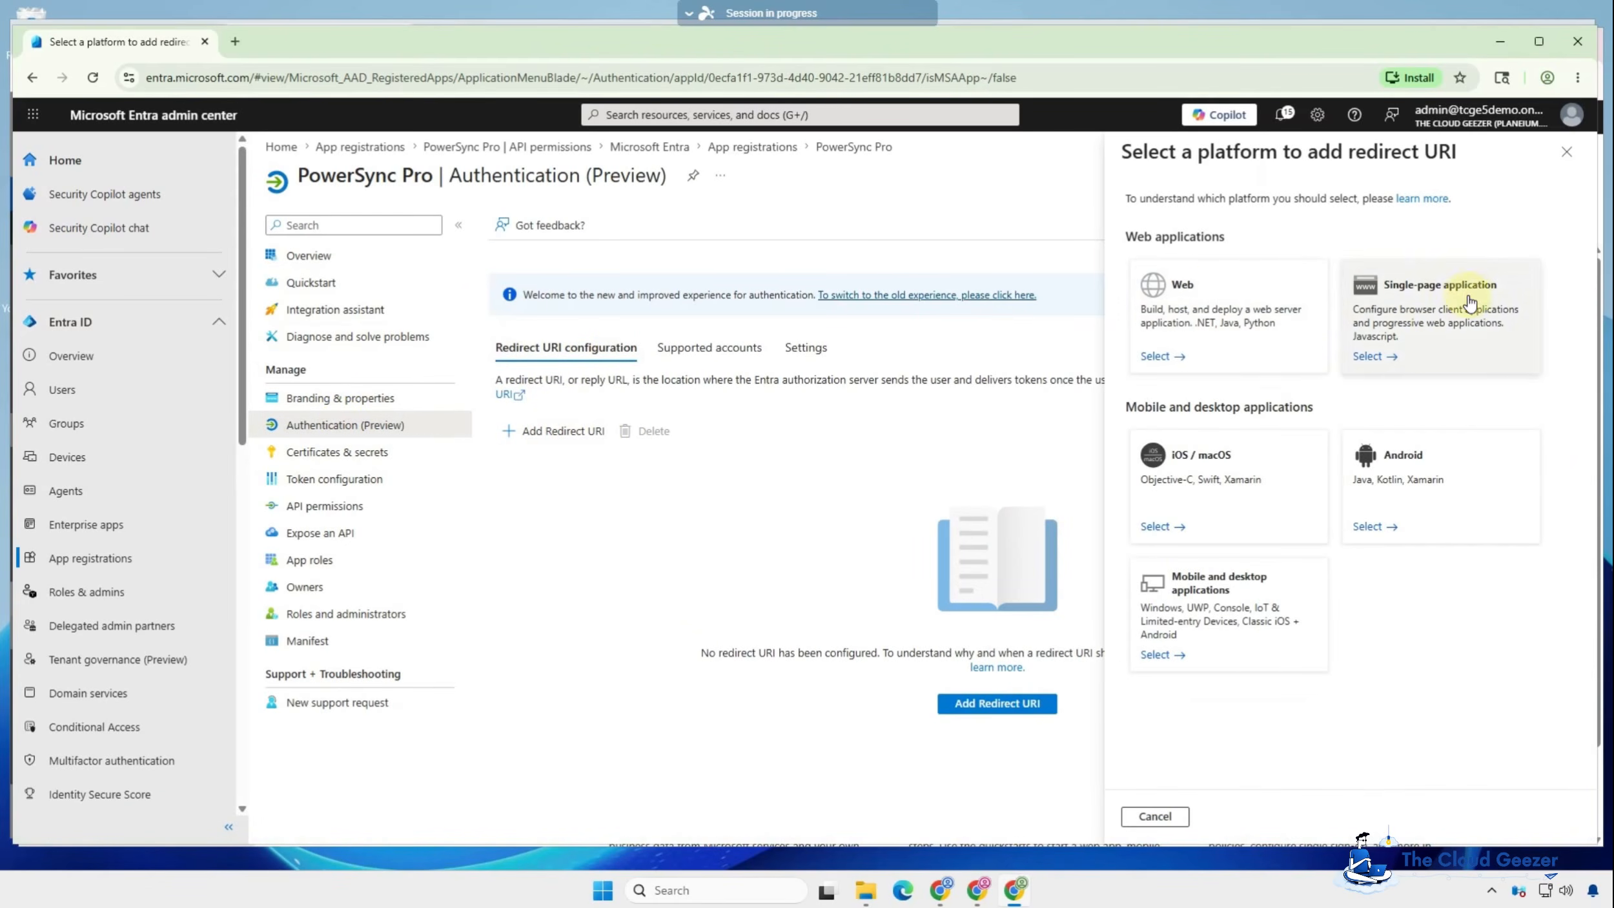
left_click(1359, 300)
left_click(1340, 286)
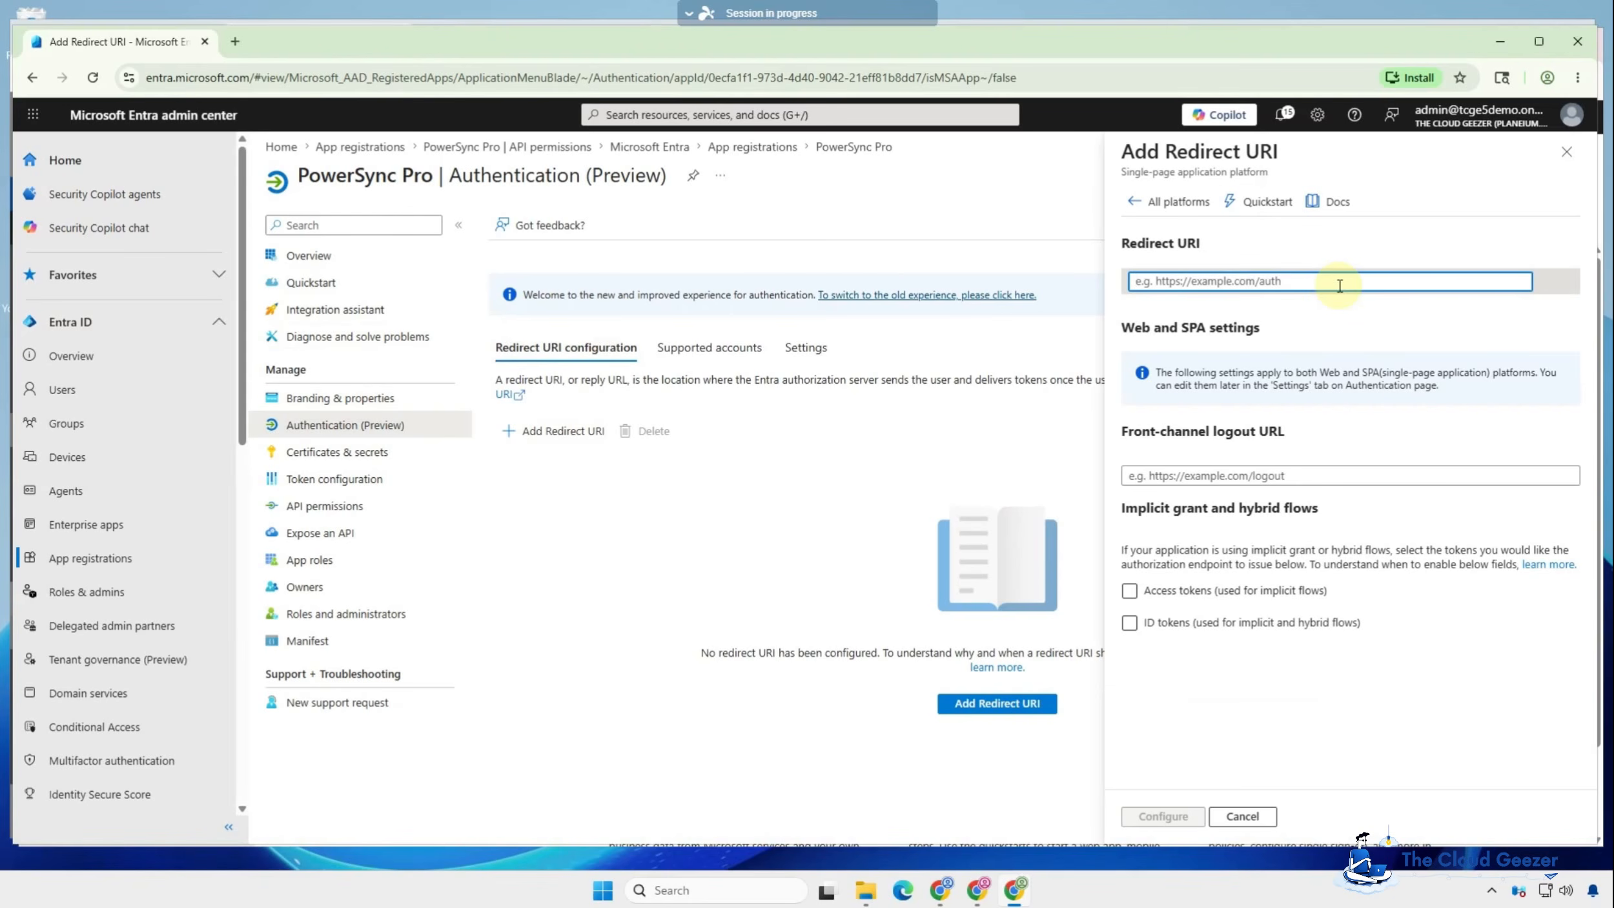
type("http://localhost:5000/redirect")
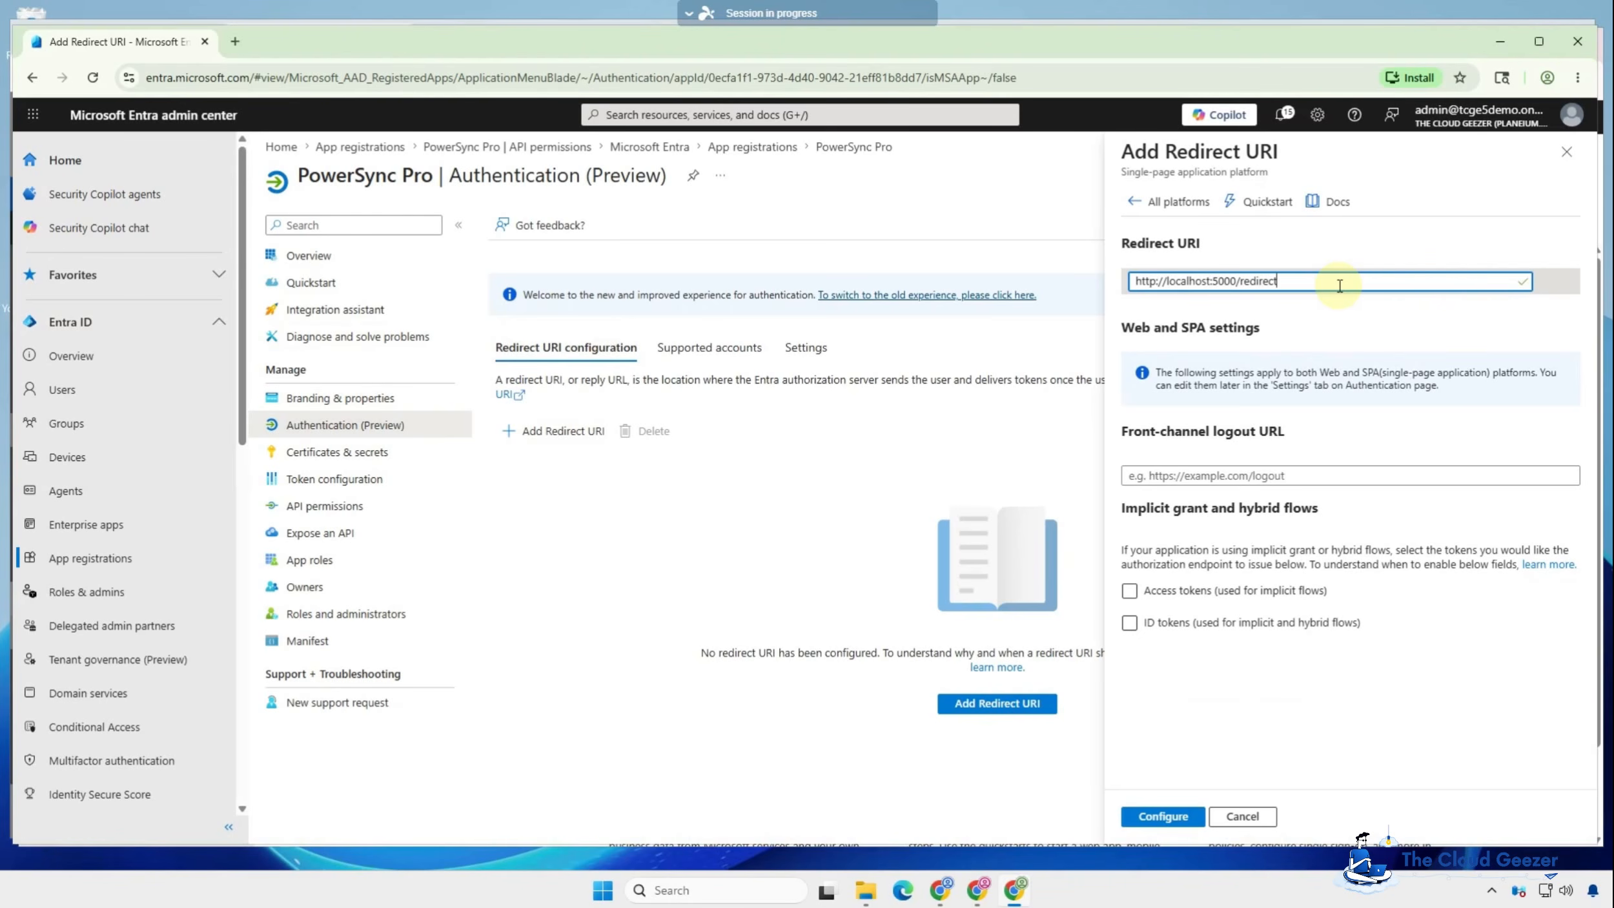
left_click(1180, 817)
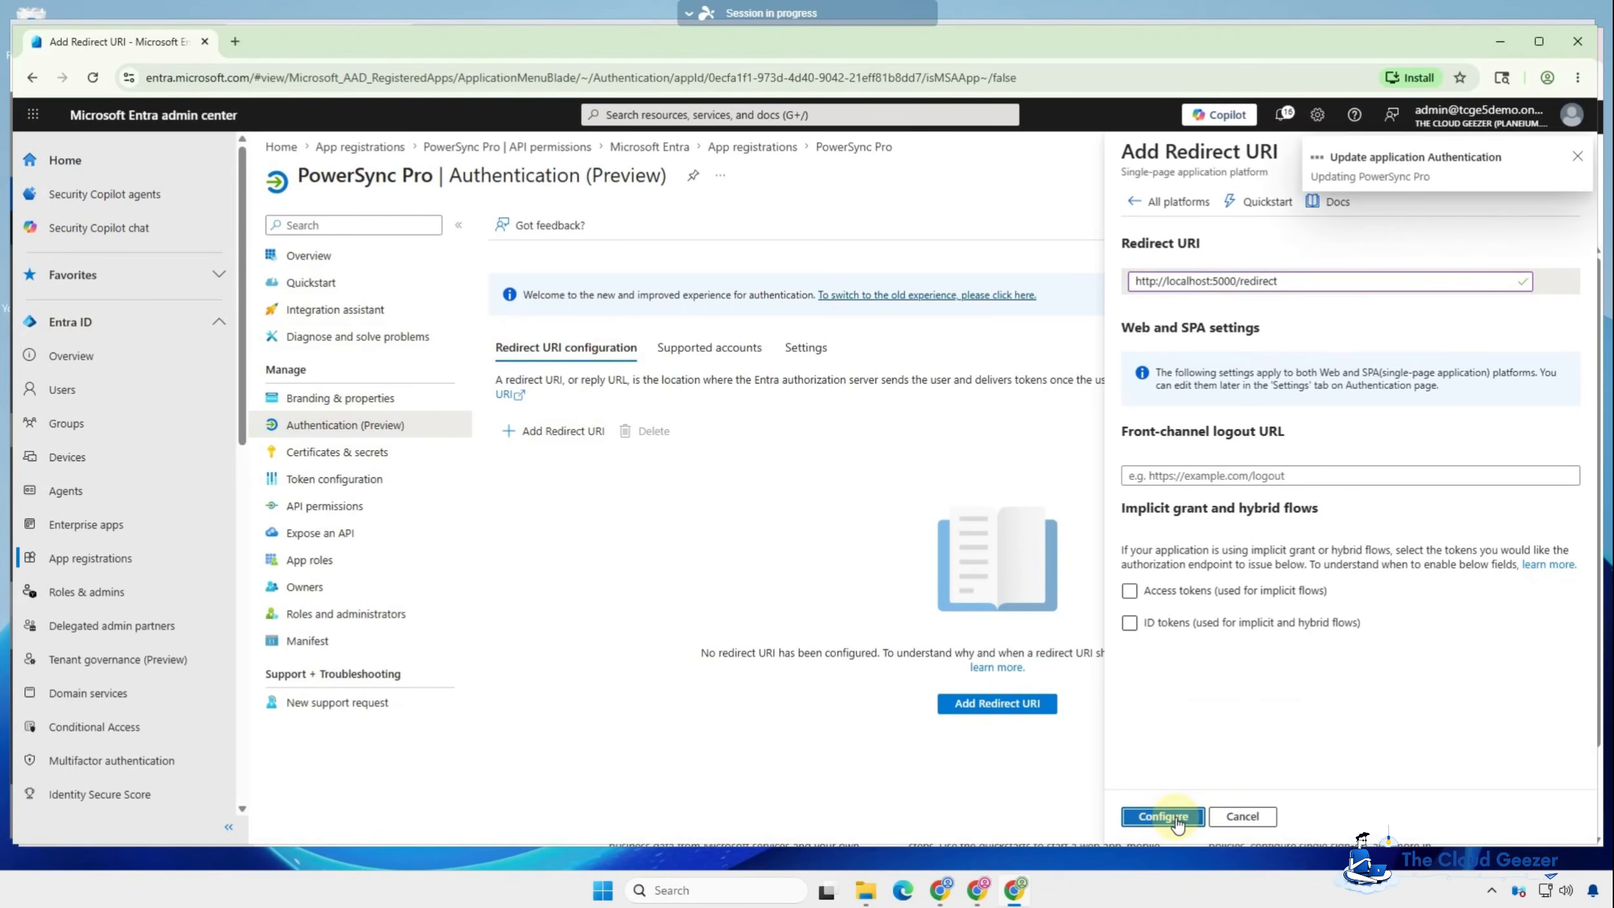
left_click(1578, 156)
left_click(1576, 151)
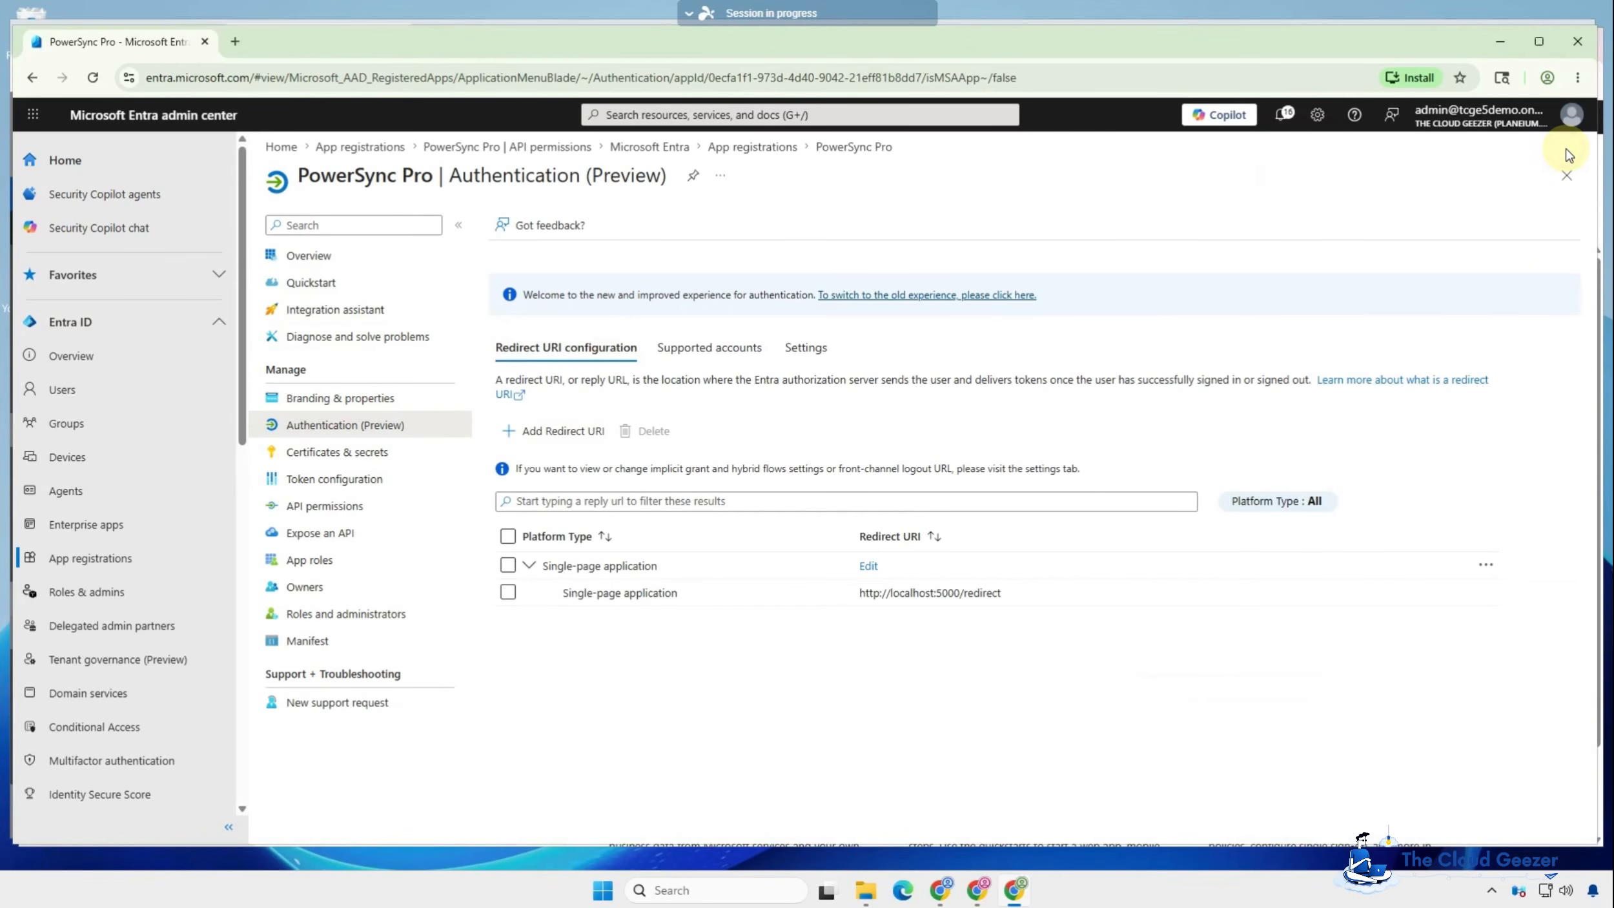
Step: Begin a Microsoft Graph application permission request for the PowerSync Pro app and select Directory.Read.All
left_click(341, 510)
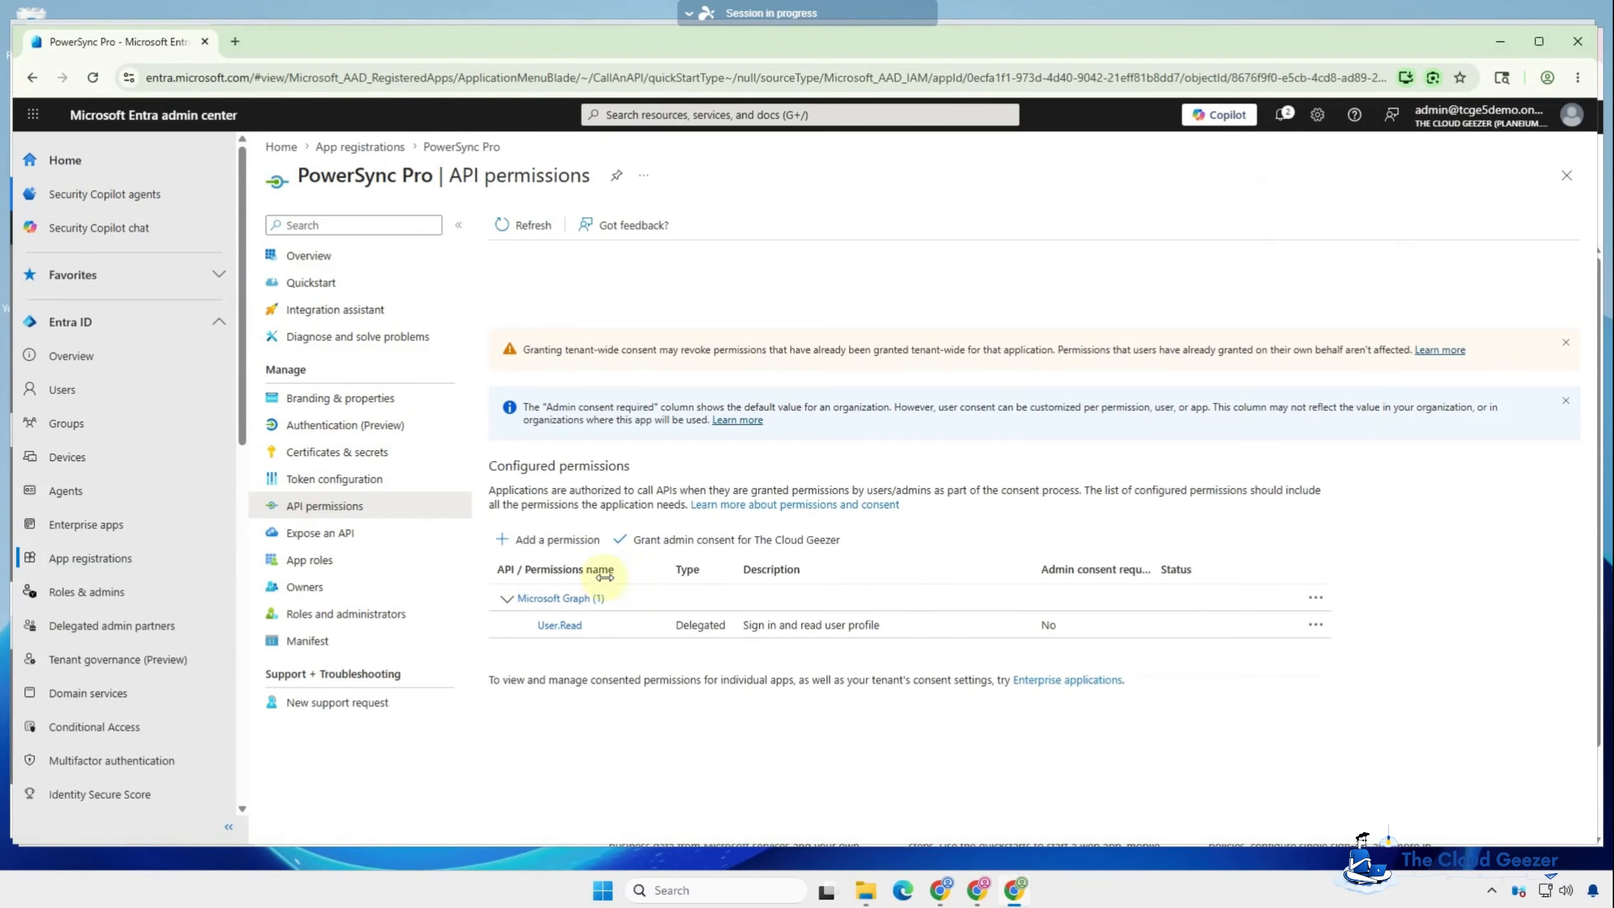
left_click(533, 539)
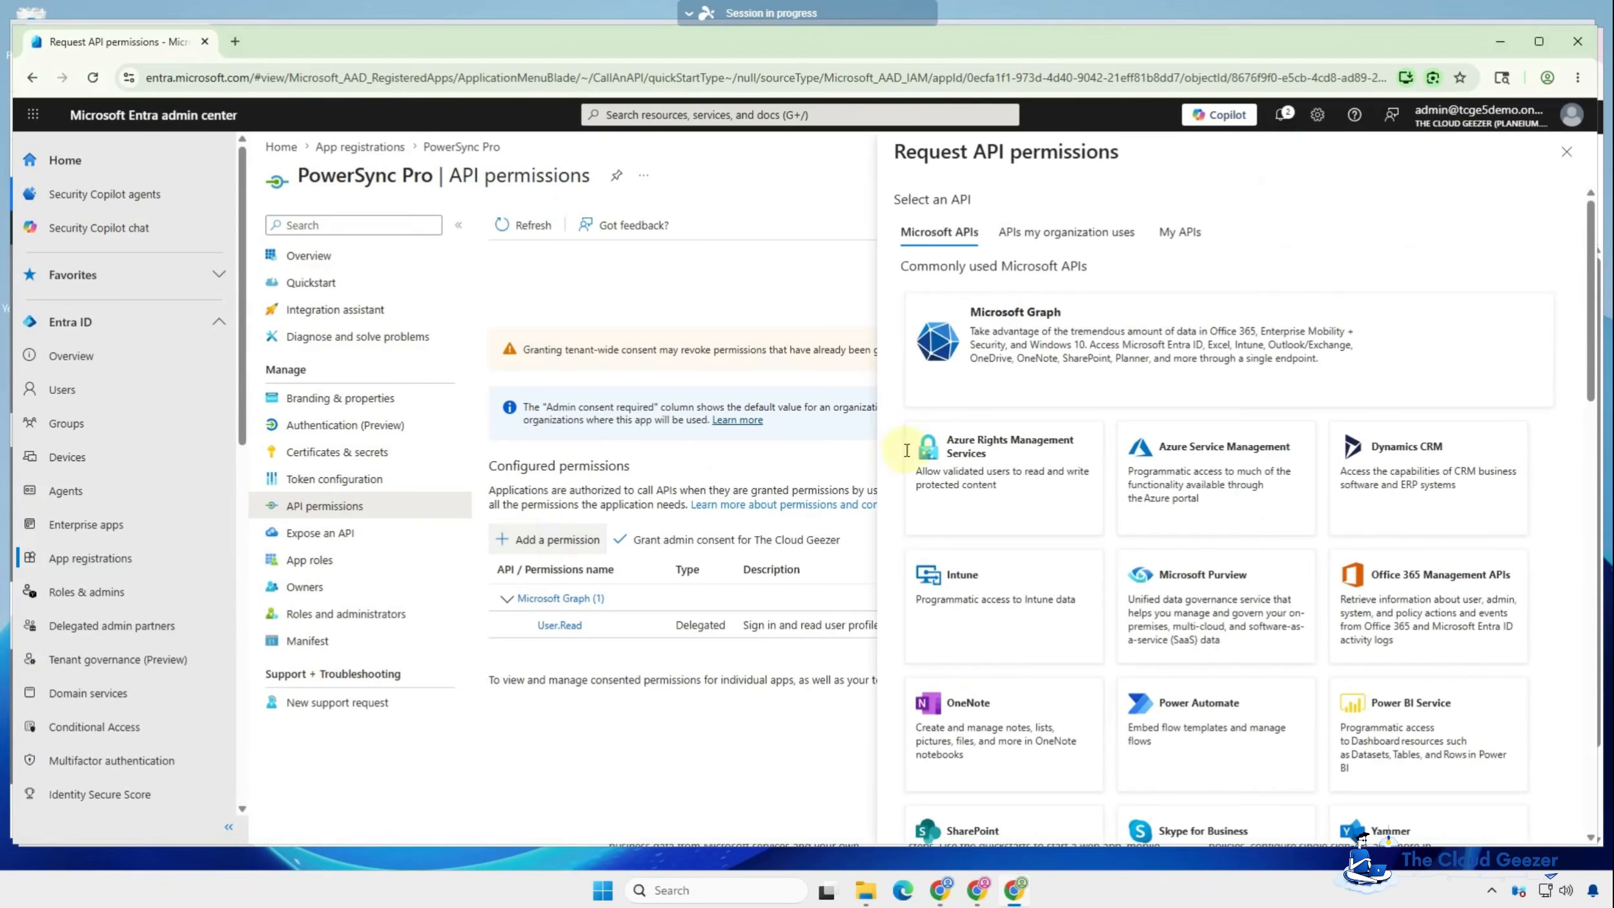
left_click(1041, 352)
left_click(982, 387)
left_click(953, 484)
type("direc")
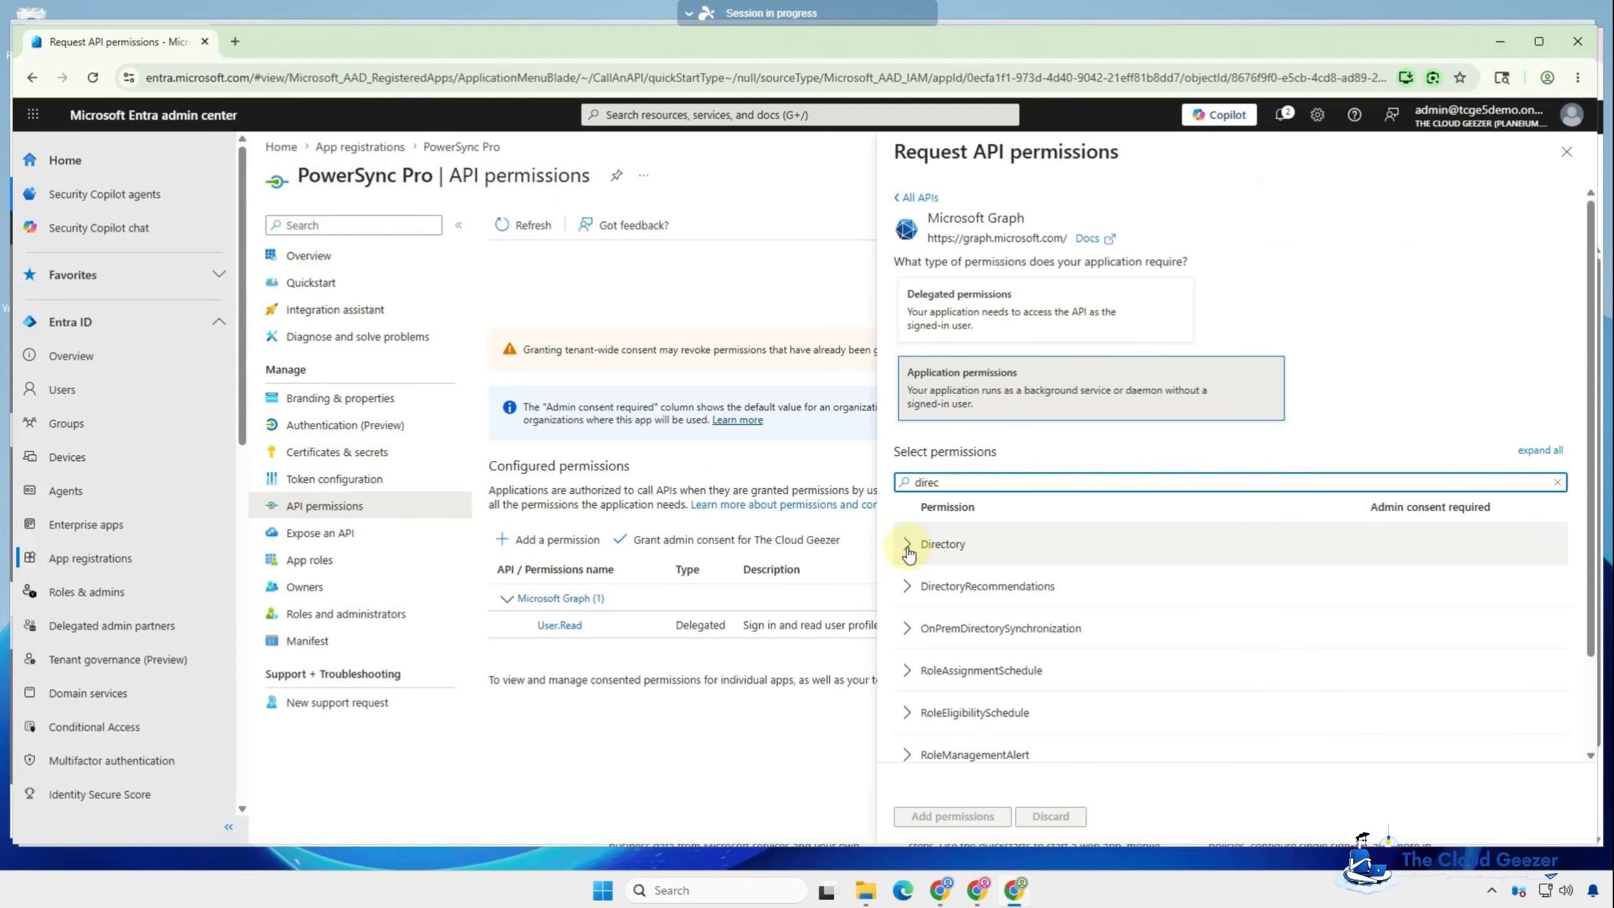
left_click(906, 550)
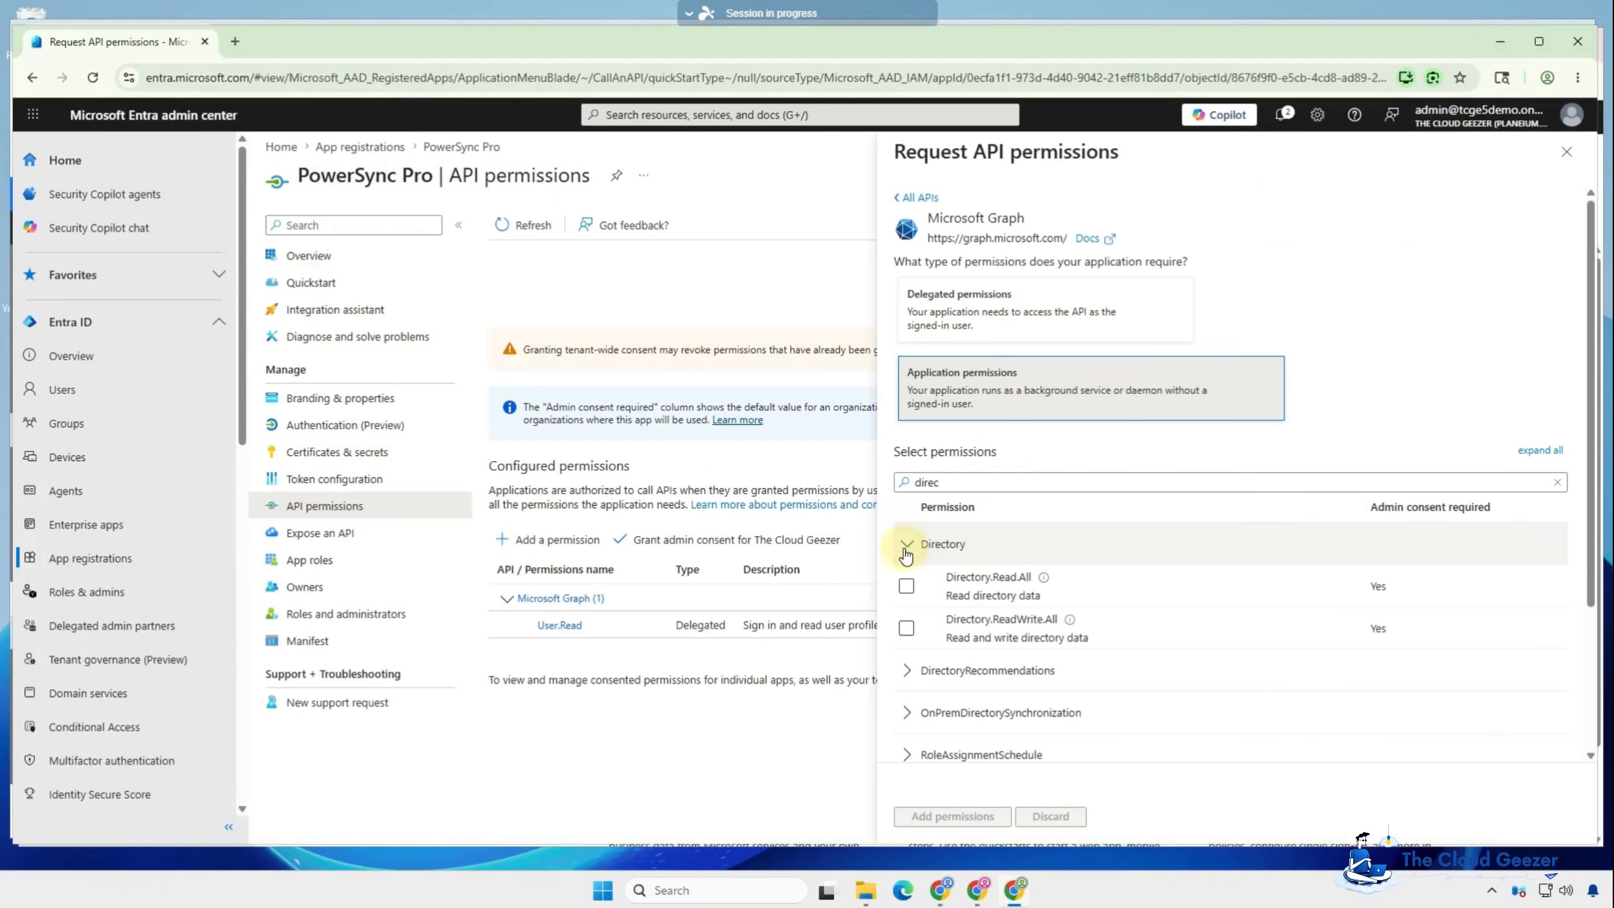
left_click(907, 587)
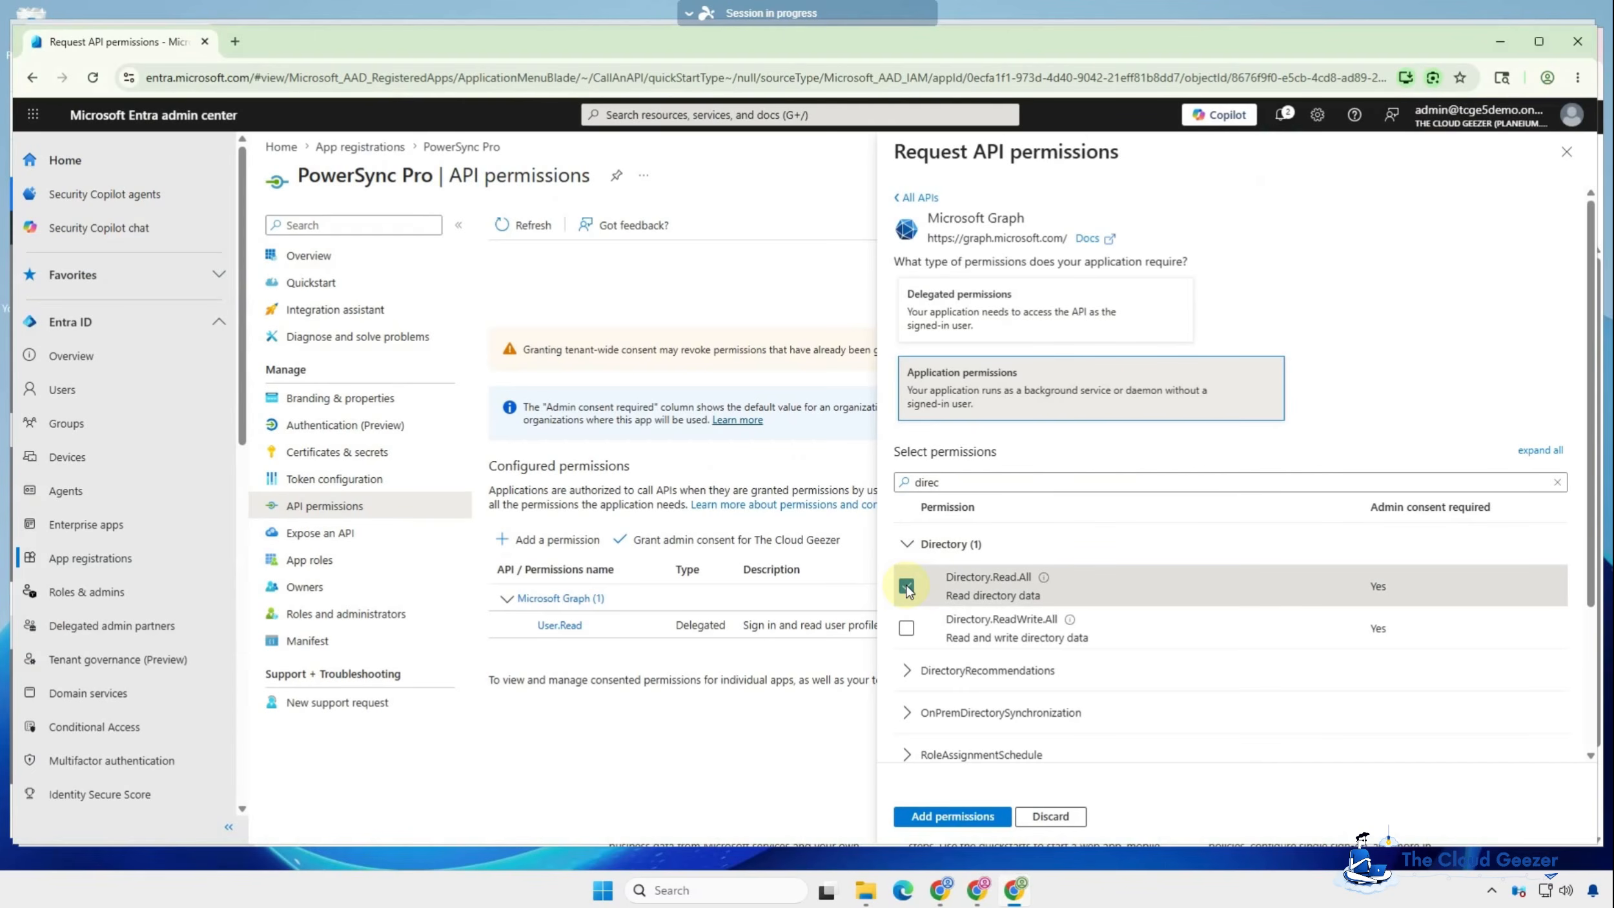
Step: Find the domain permissions in the Microsoft Graph request and select Domain.Read.All
double_click(930, 482)
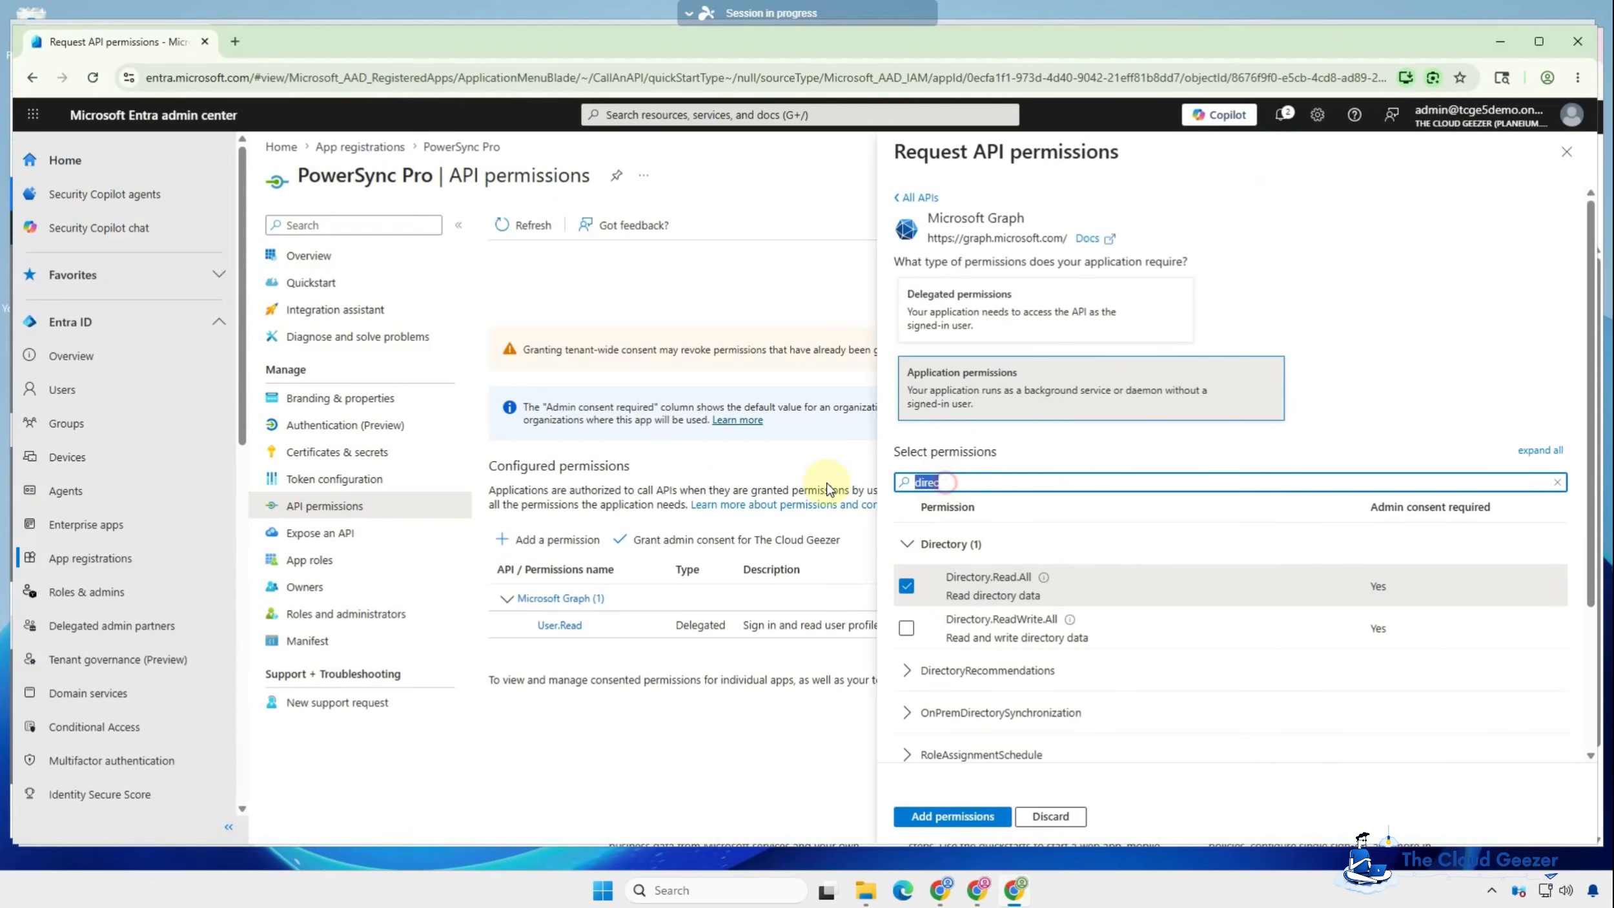
type("domain")
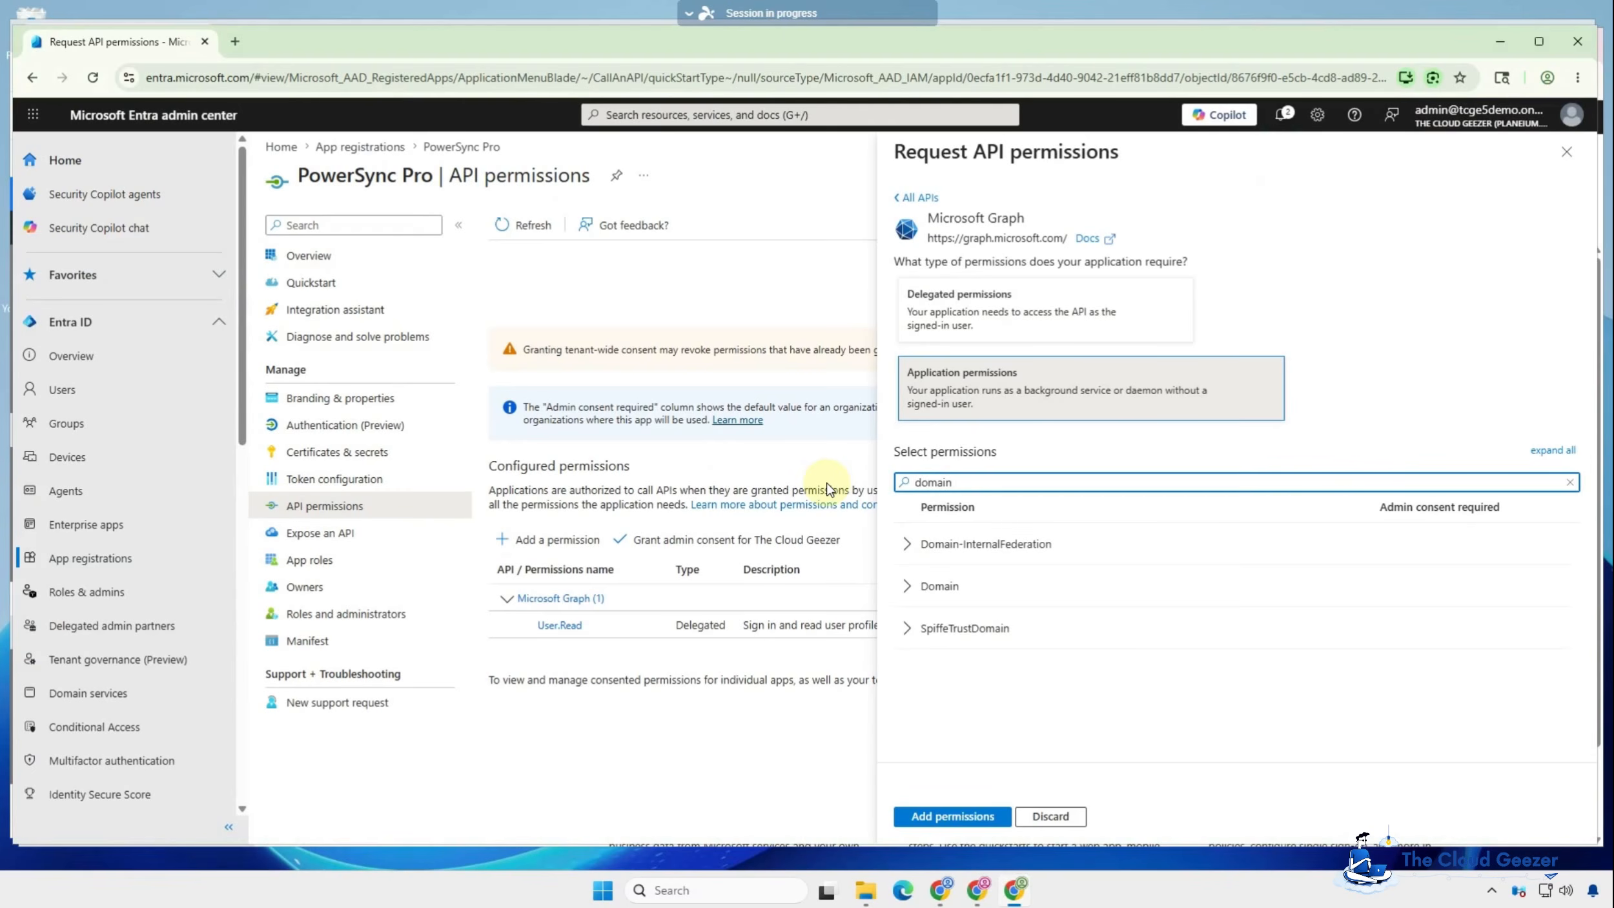
left_click(907, 586)
left_click(907, 629)
Step: Find the group permissions and select Group.Create, Group.ReadWrite.All and GroupMember.ReadWrite.All
double_click(974, 481)
type("group")
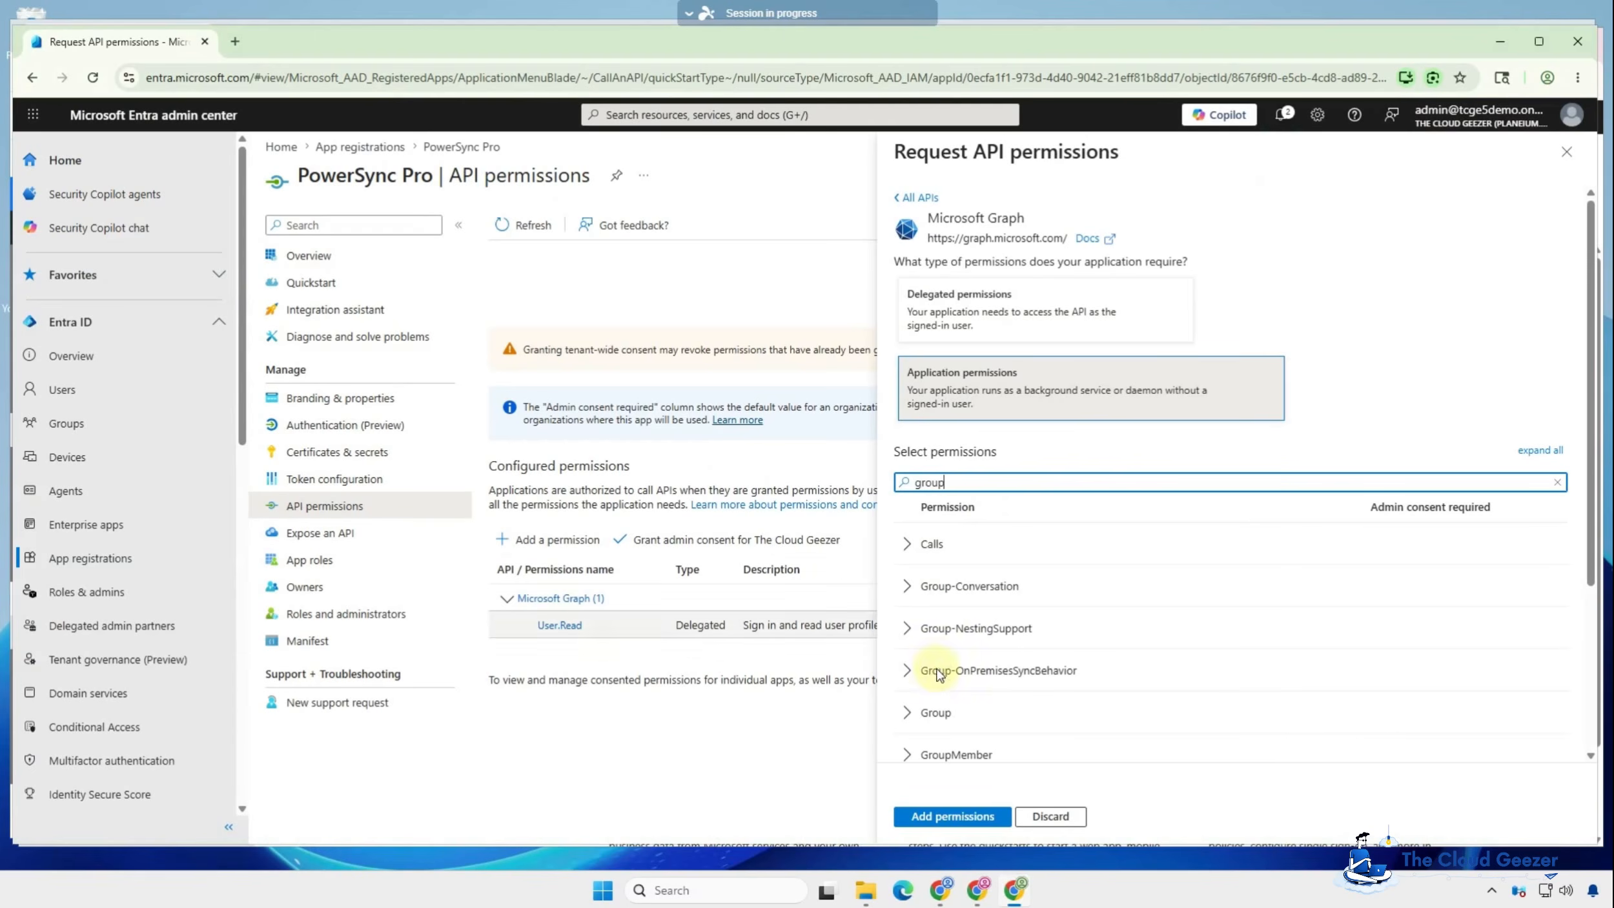
left_click(908, 712)
scroll(963, 665, "down", 5)
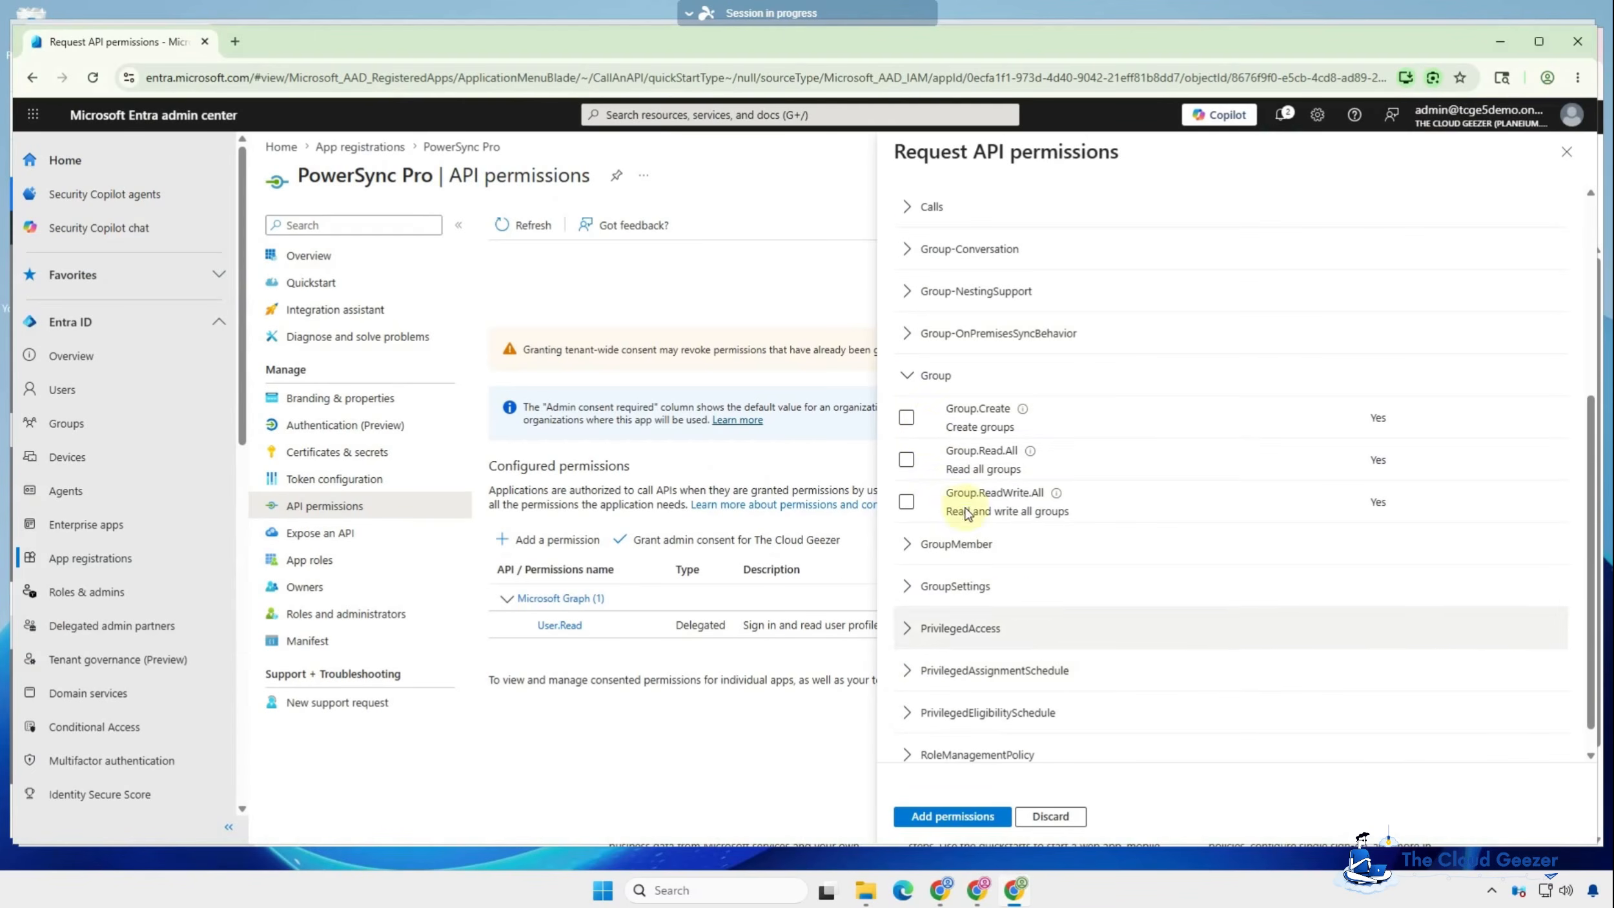
left_click(906, 417)
scroll(998, 507, "up", 5)
left_click_drag(964, 483, 857, 488)
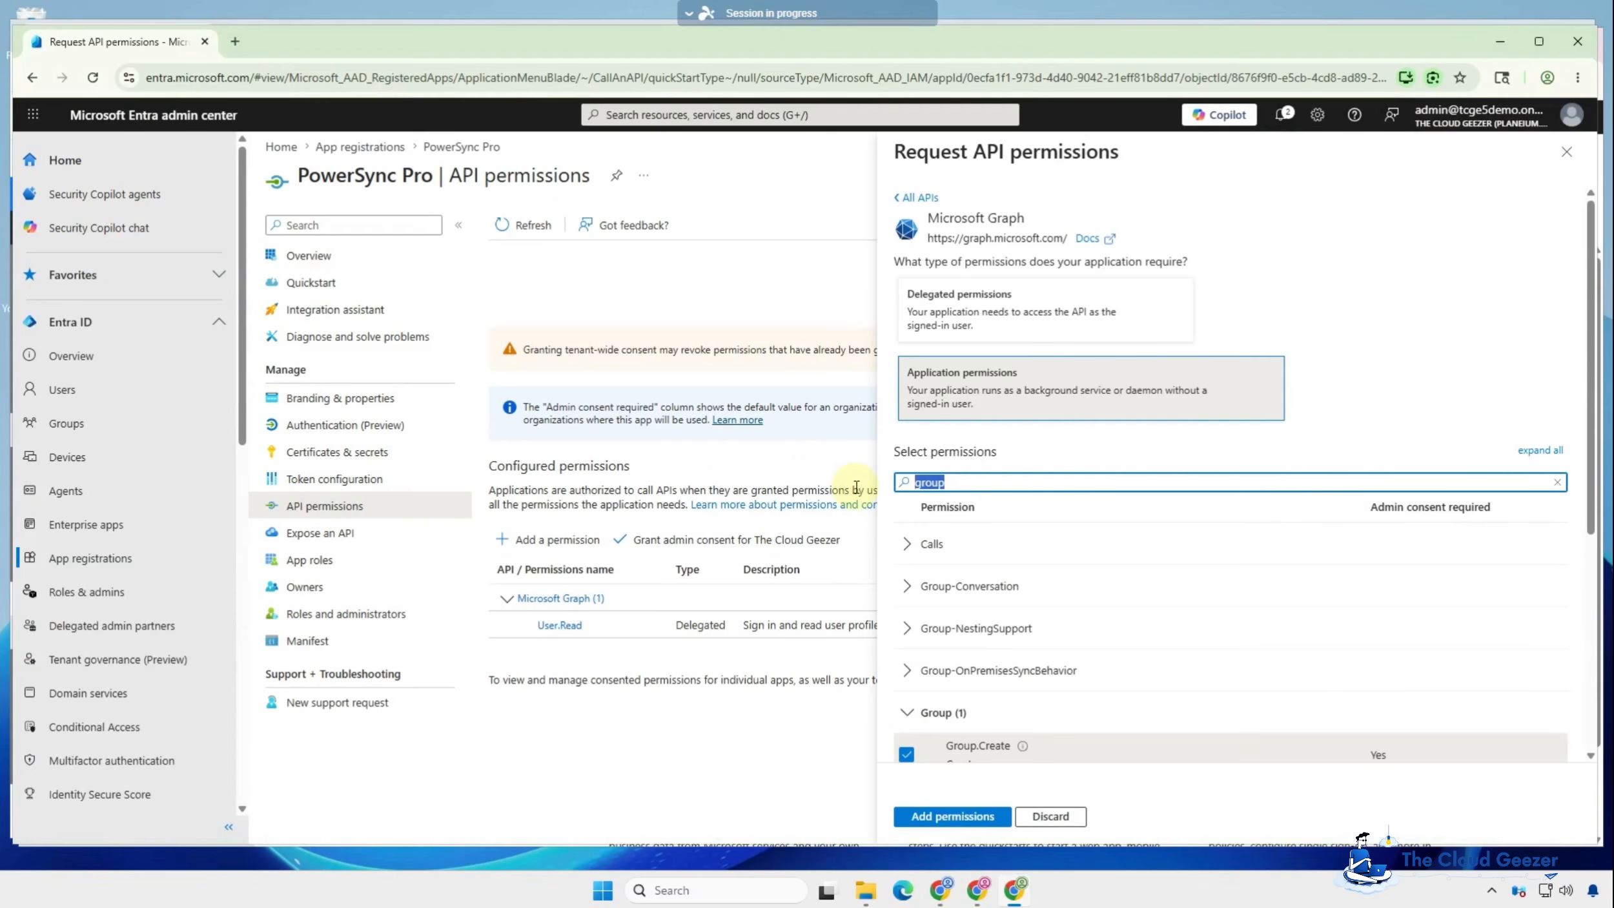
scroll(996, 607, "down", 5)
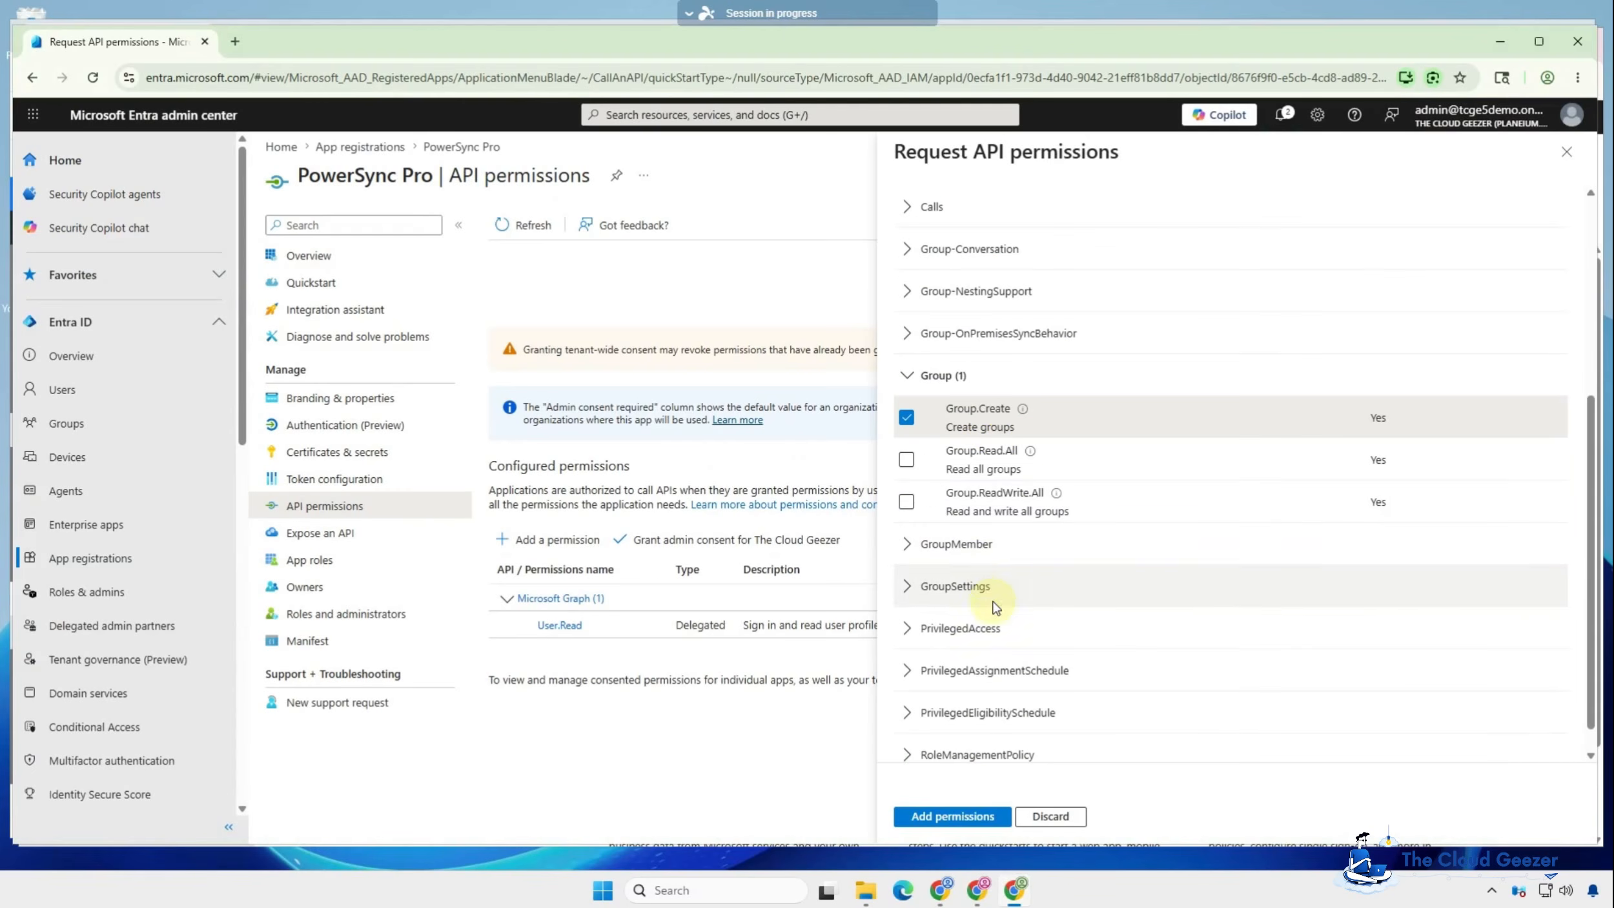
left_click(908, 502)
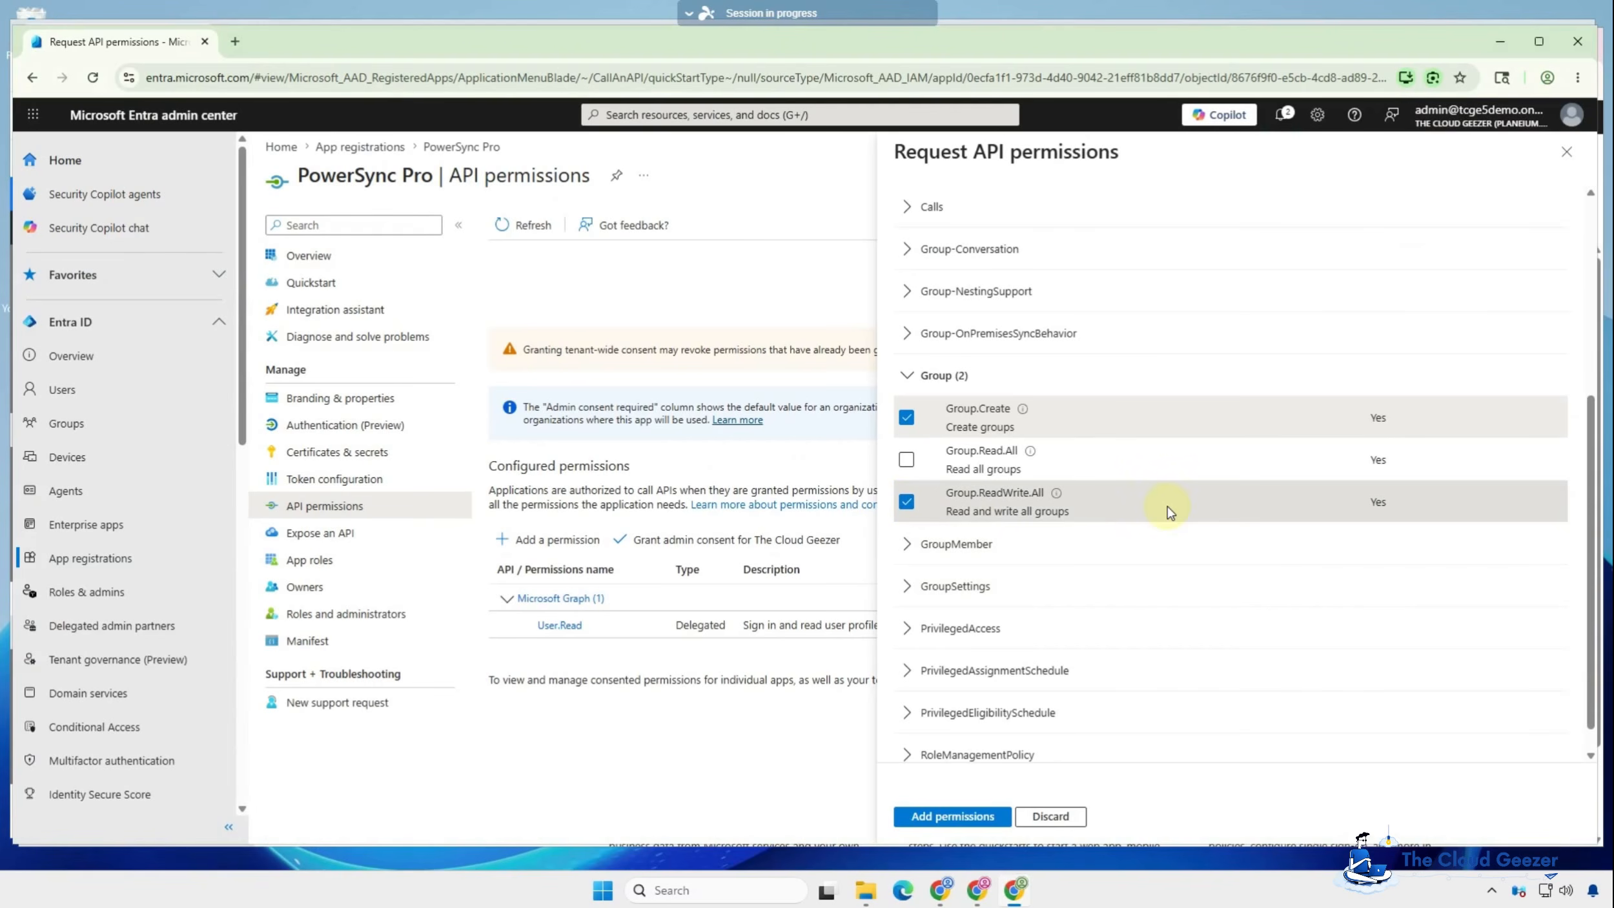
left_click(907, 546)
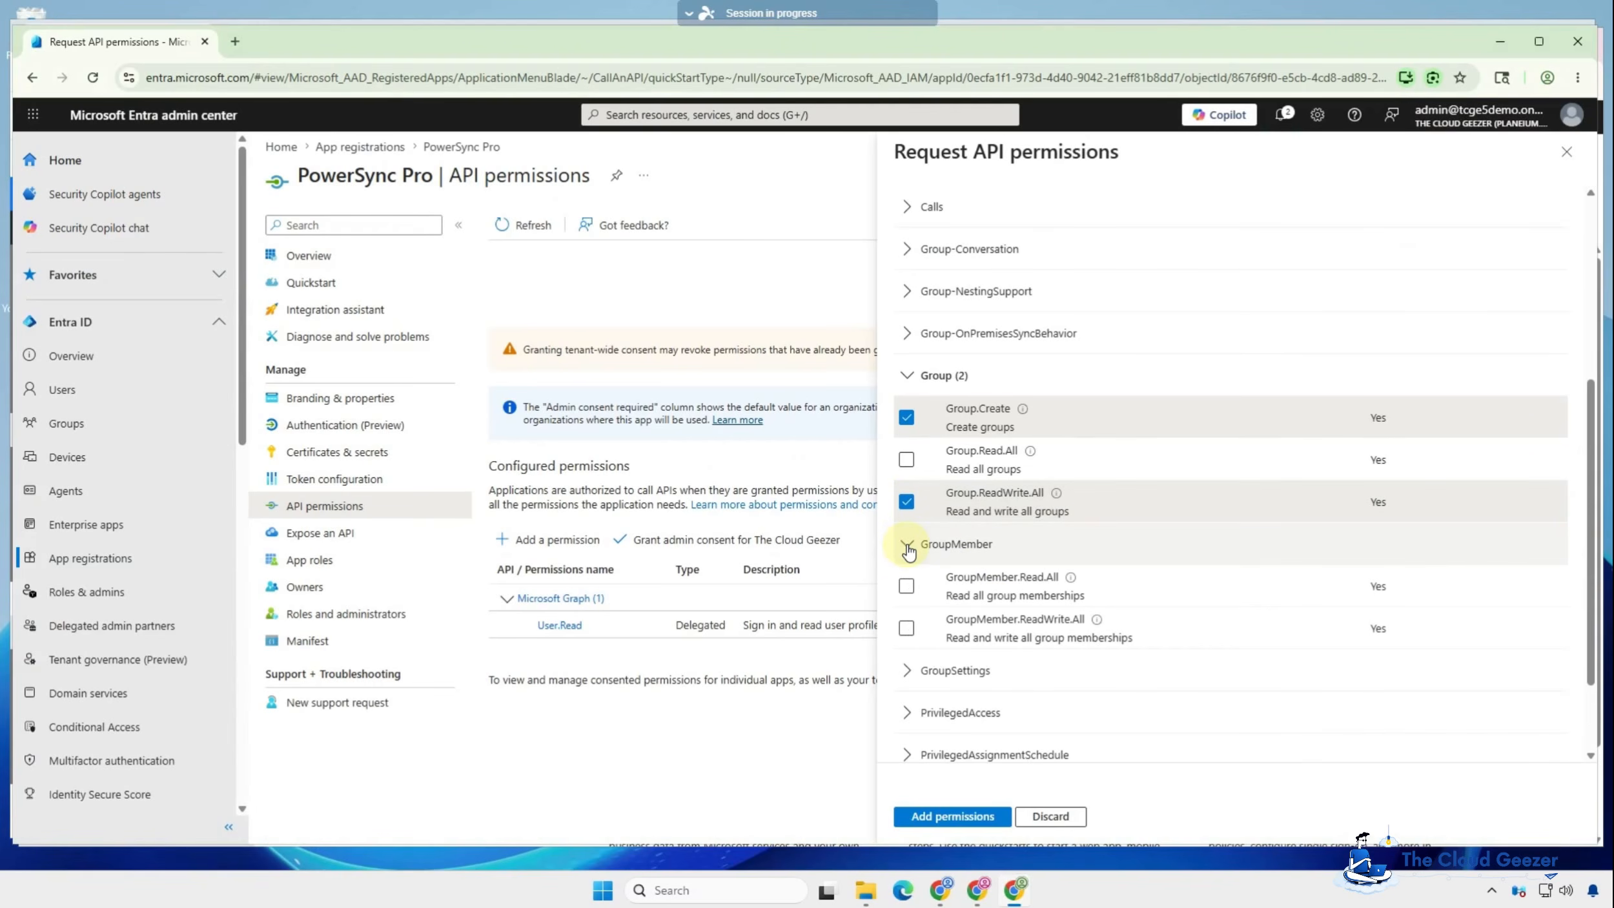
left_click(907, 628)
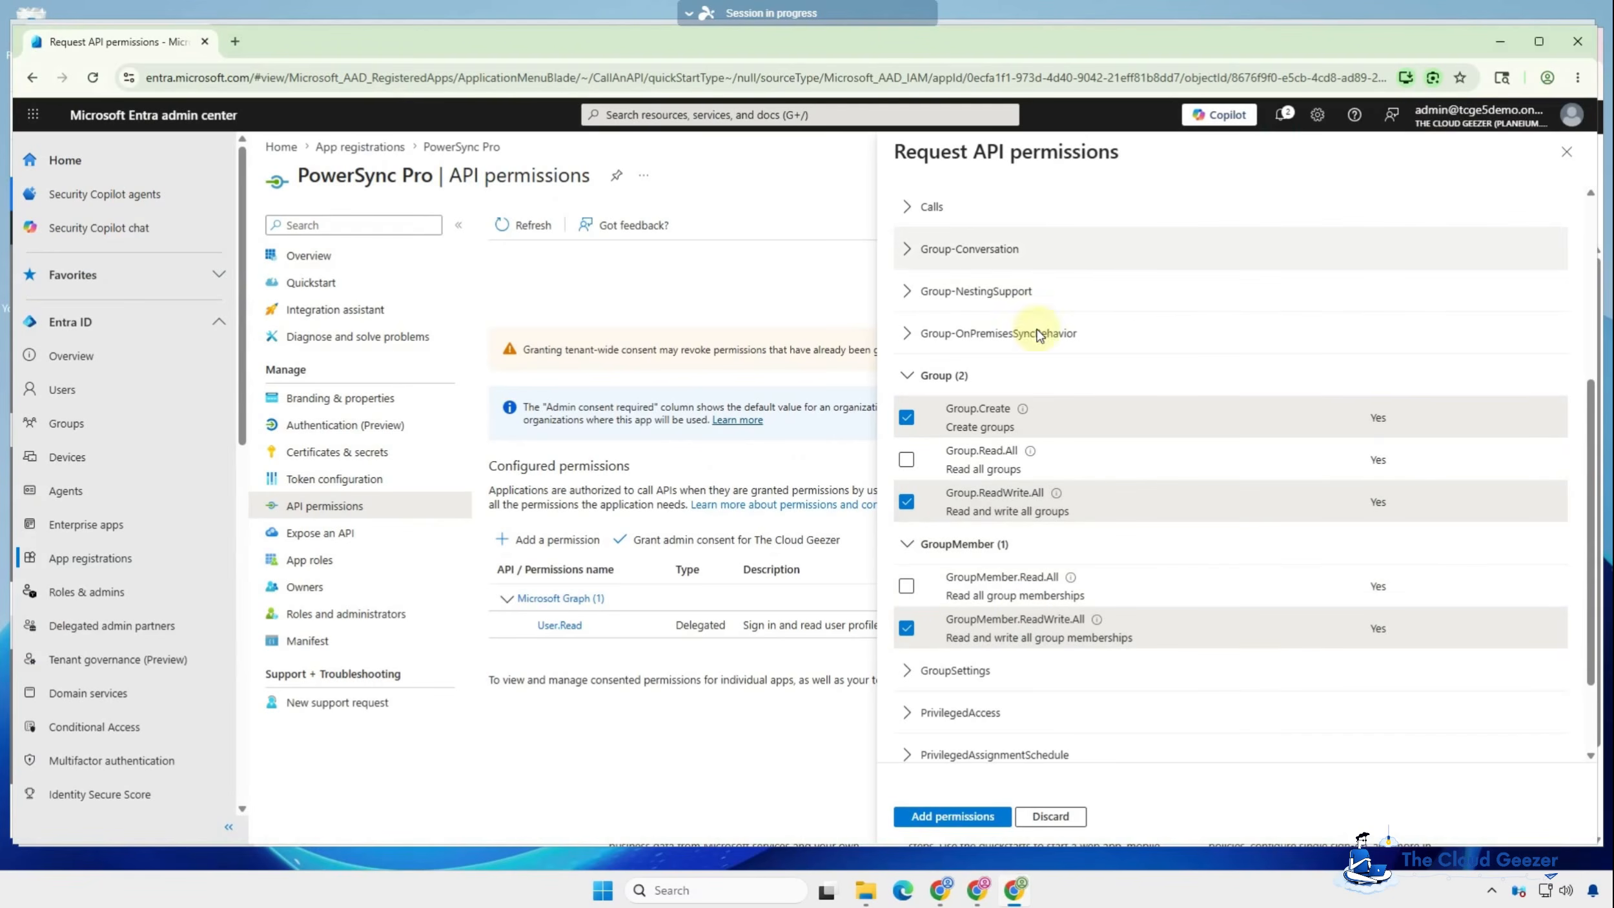
Step: Select the user permissions User.Invite.All and User.ReadWrite.All, and add all selected Microsoft Graph permissions to the app
scroll(1014, 394, "up", 5)
left_click_drag(962, 482, 858, 483)
type("user")
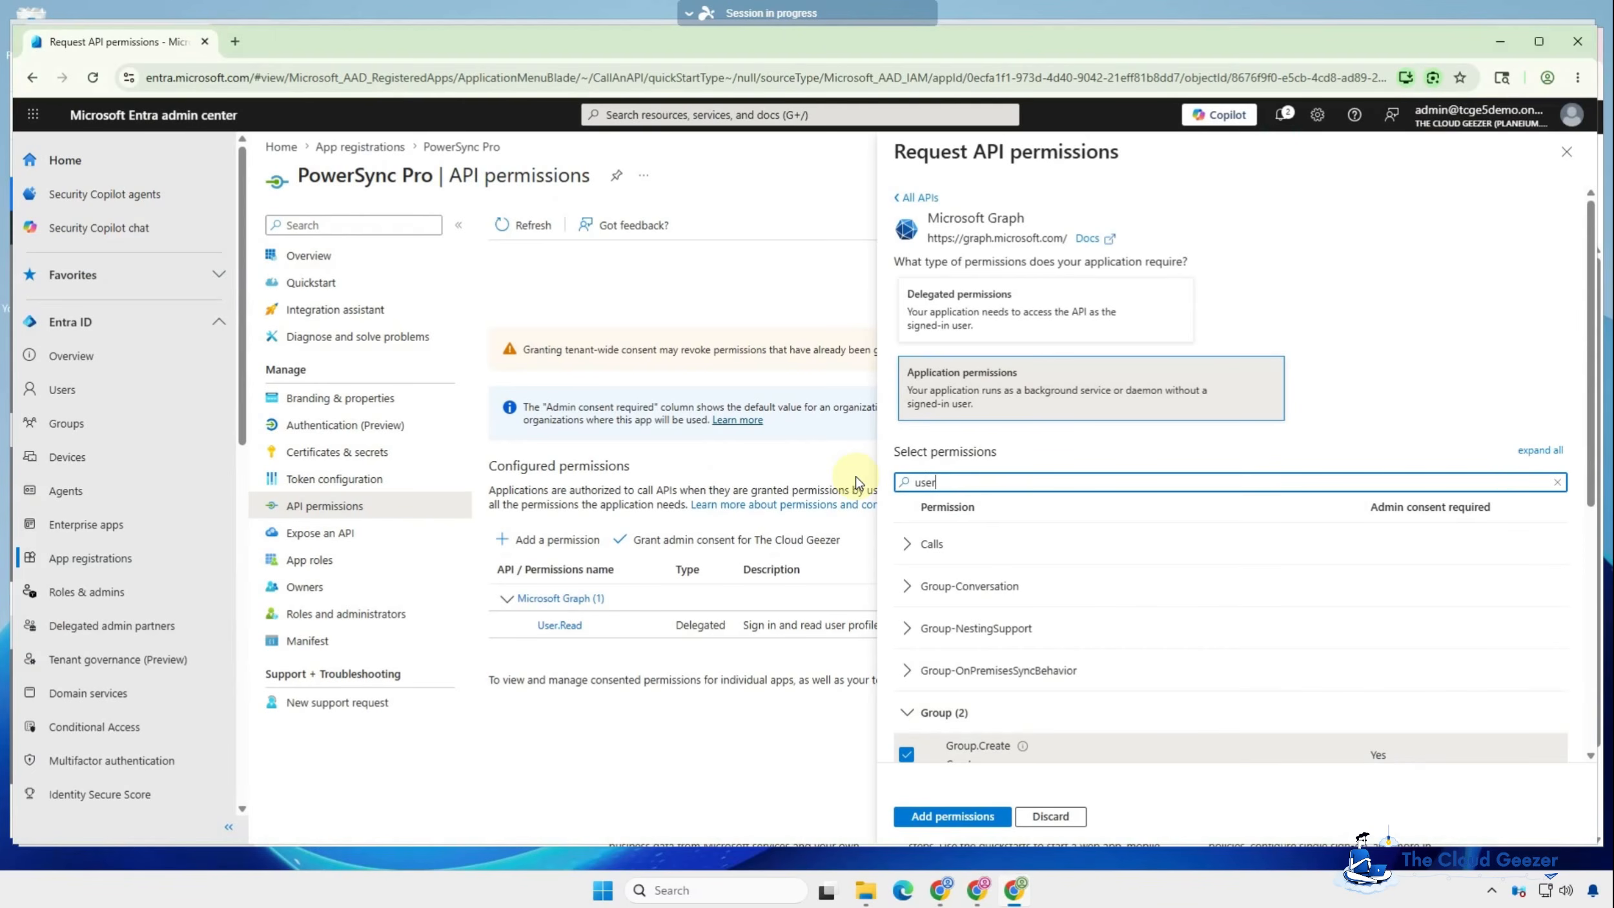
scroll(967, 562, "down", 10)
scroll(969, 568, "down", 2)
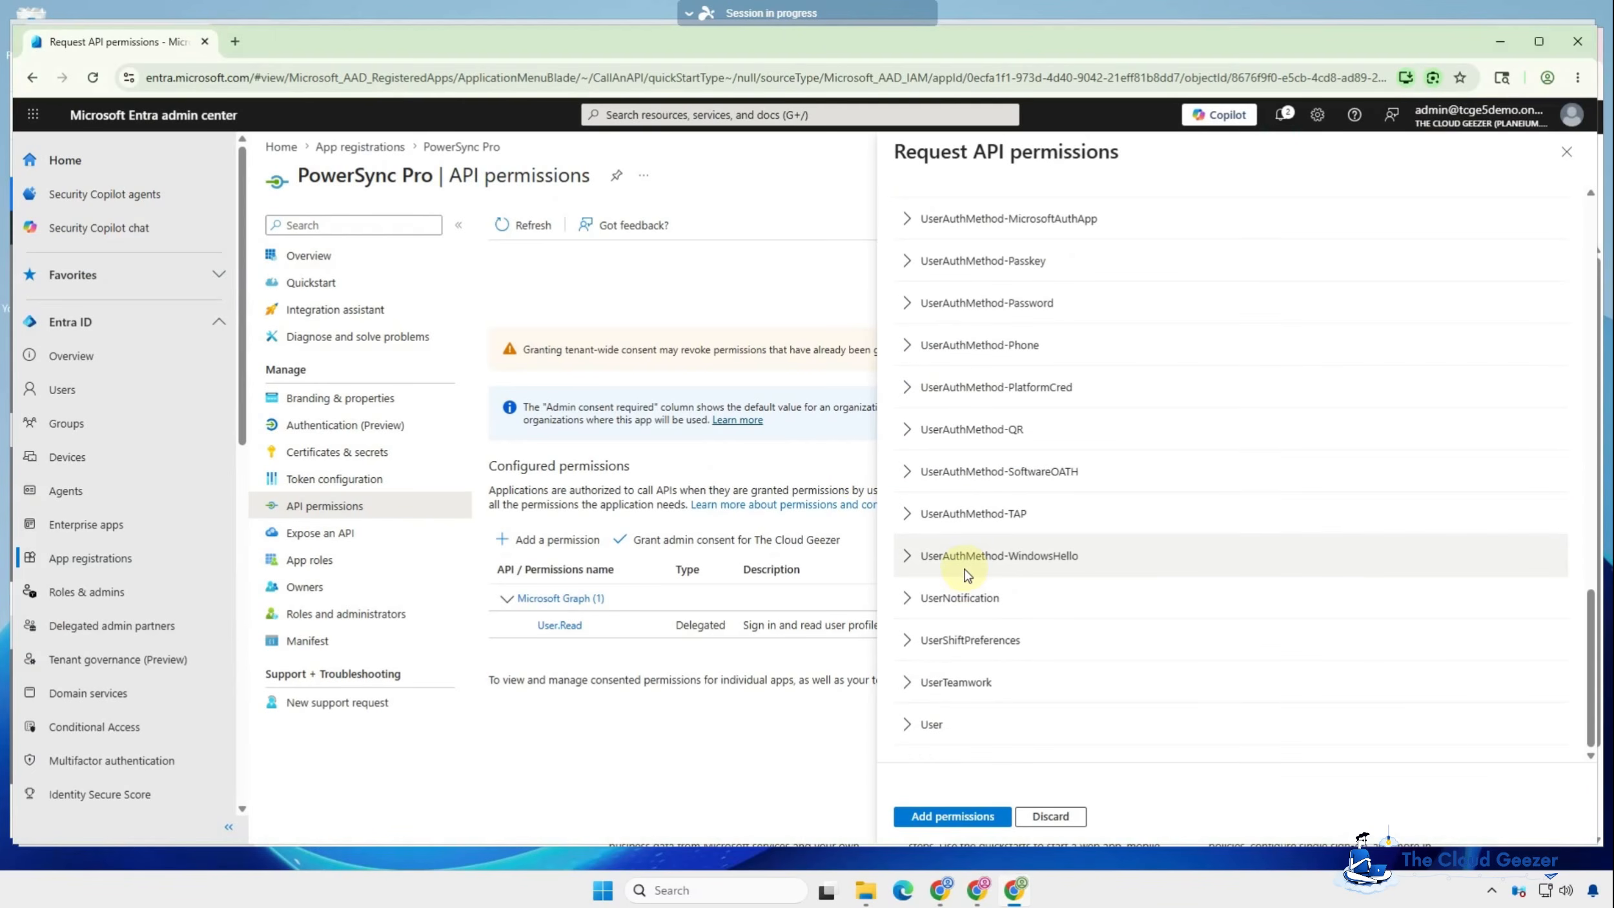
left_click(907, 723)
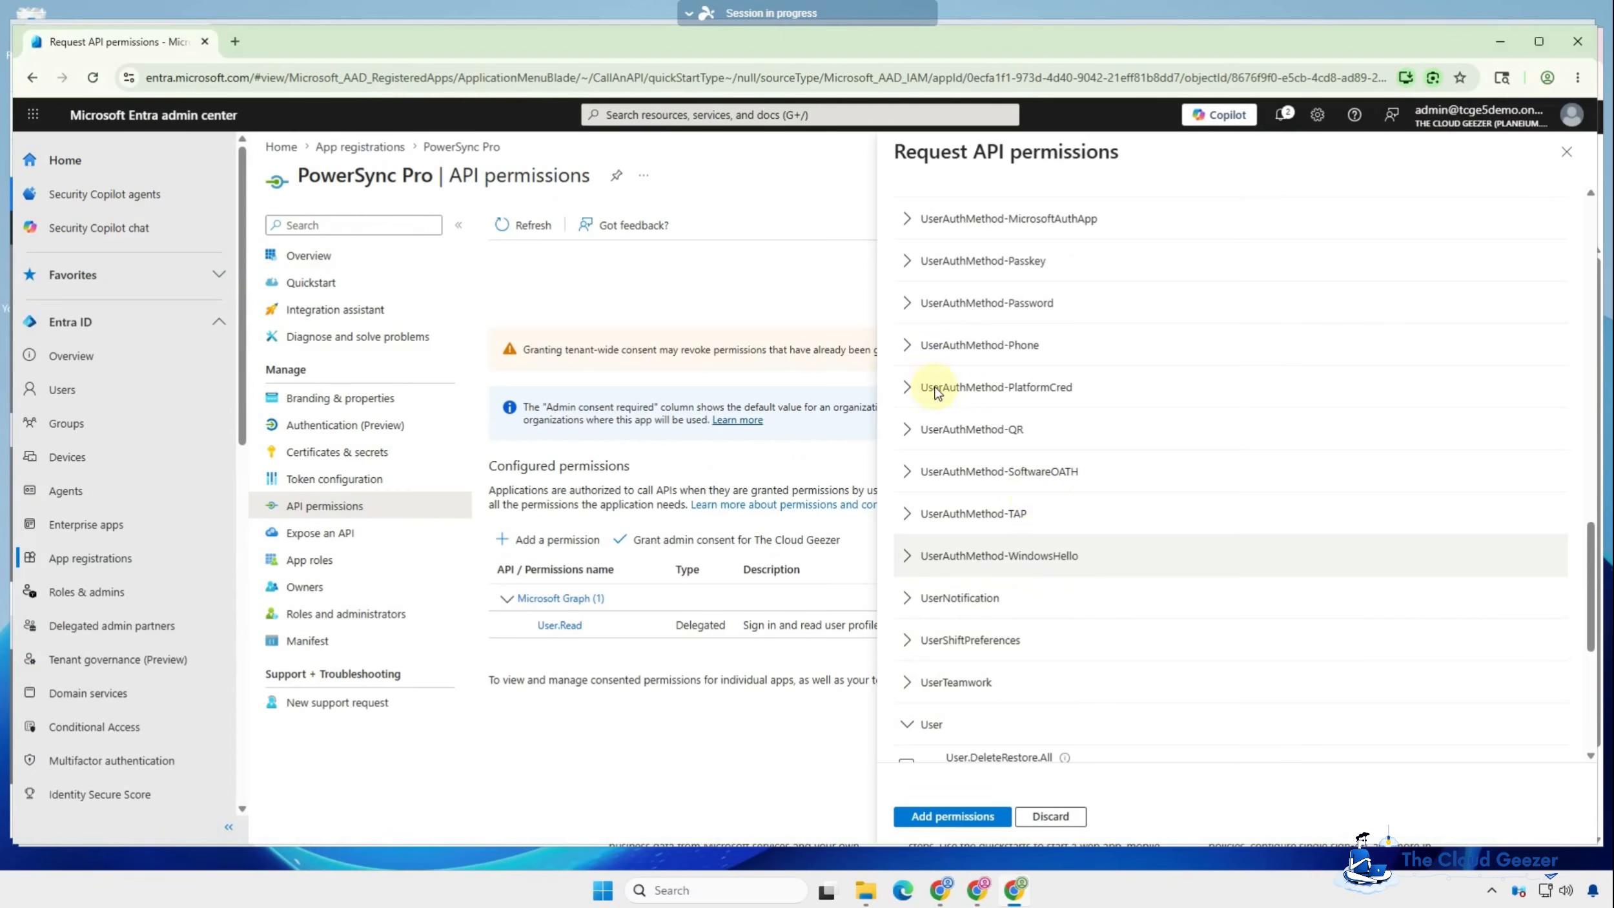
scroll(930, 515, "down", 6)
left_click(906, 472)
left_click(907, 640)
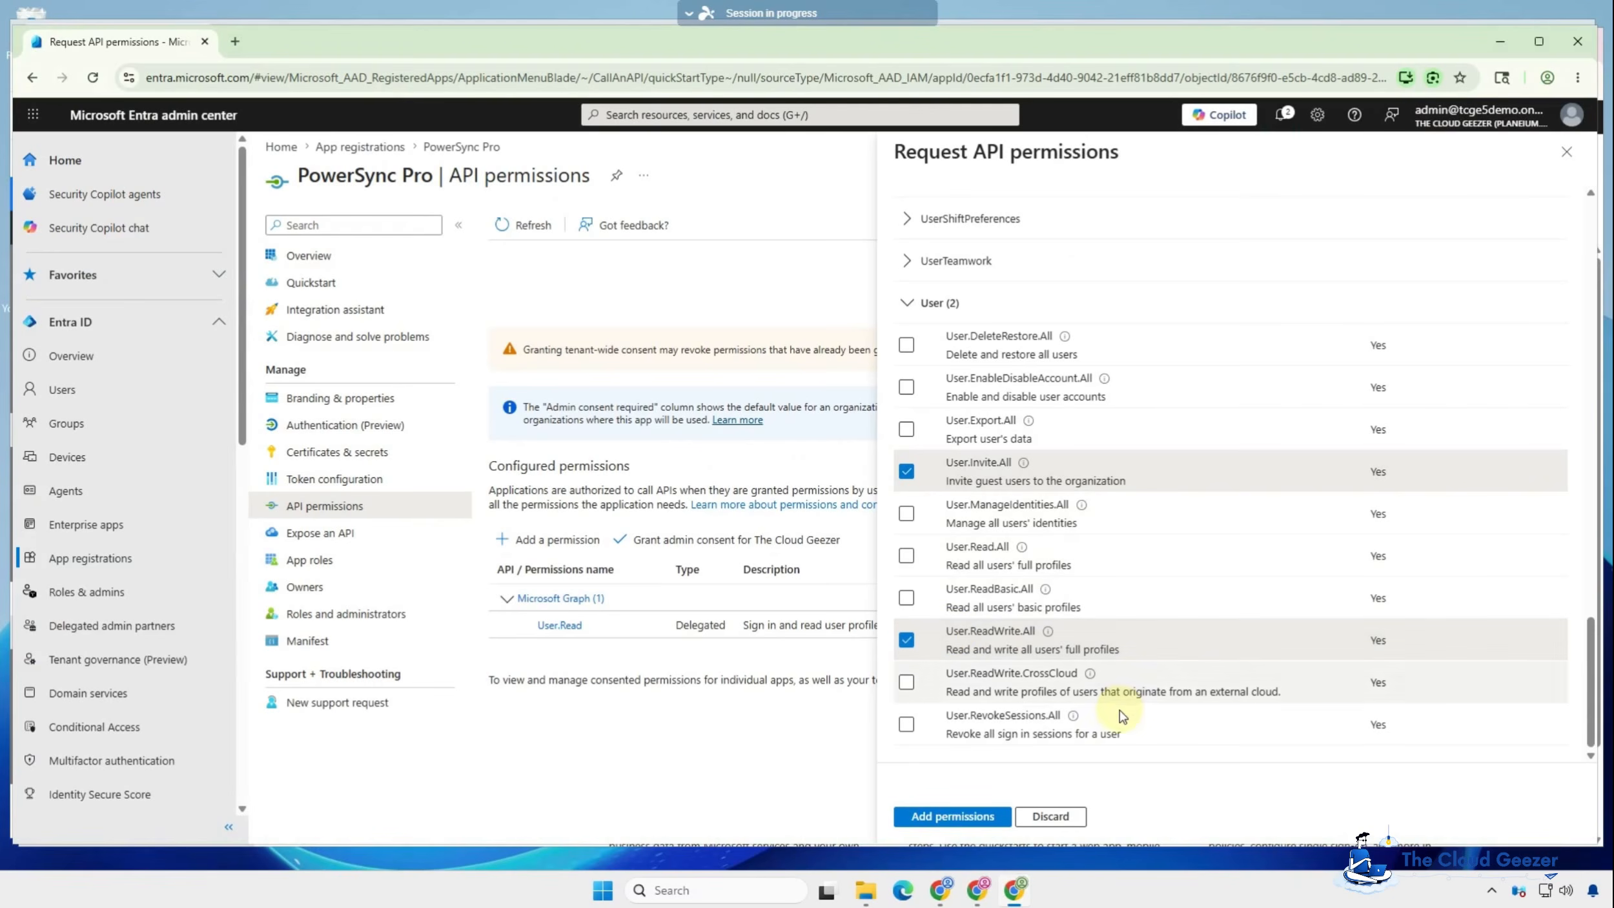
left_click(973, 821)
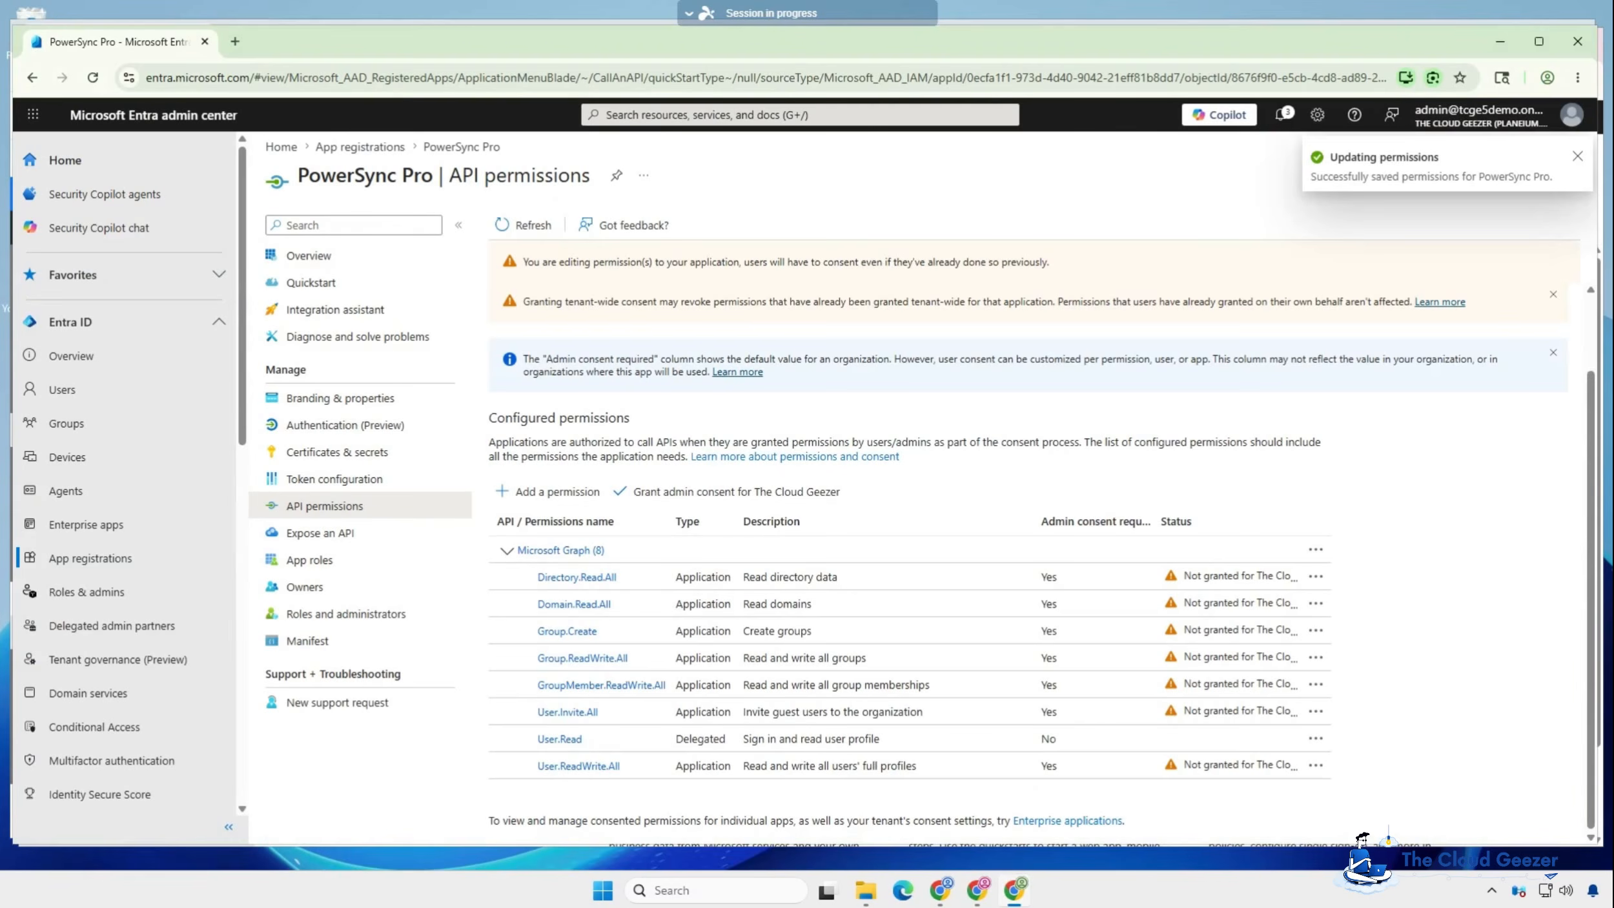
Step: Add the Office 365 Exchange Online application permission Exchange.ManageAsApp and grant admin consent for The Cloud Geezer
left_click(554, 493)
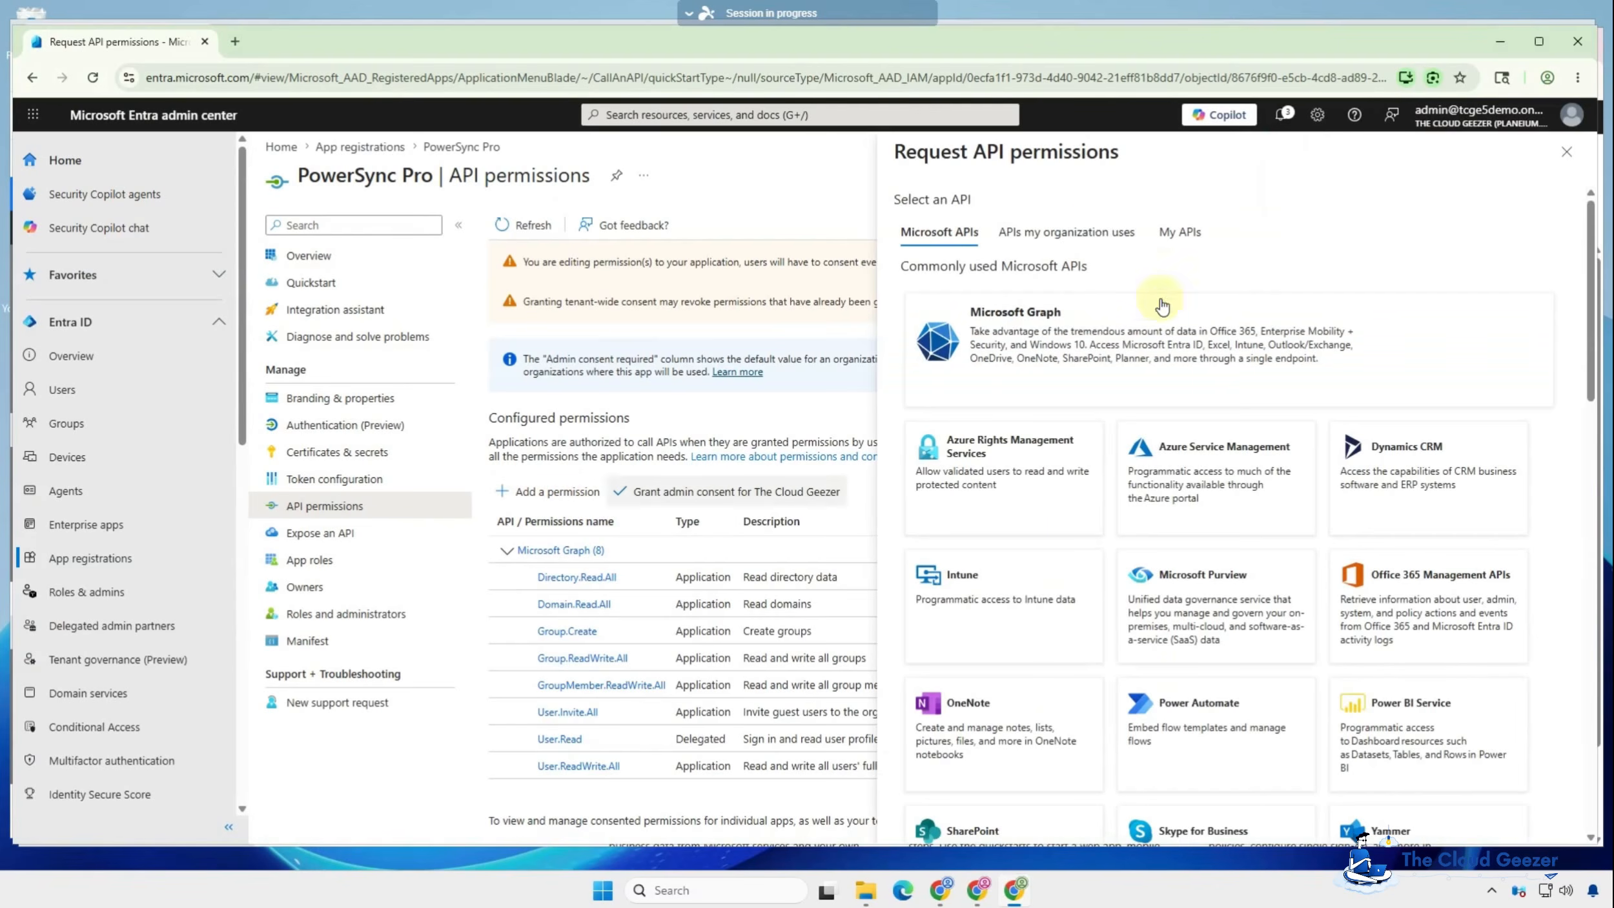
left_click(1068, 232)
left_click(1049, 296)
type("office 365")
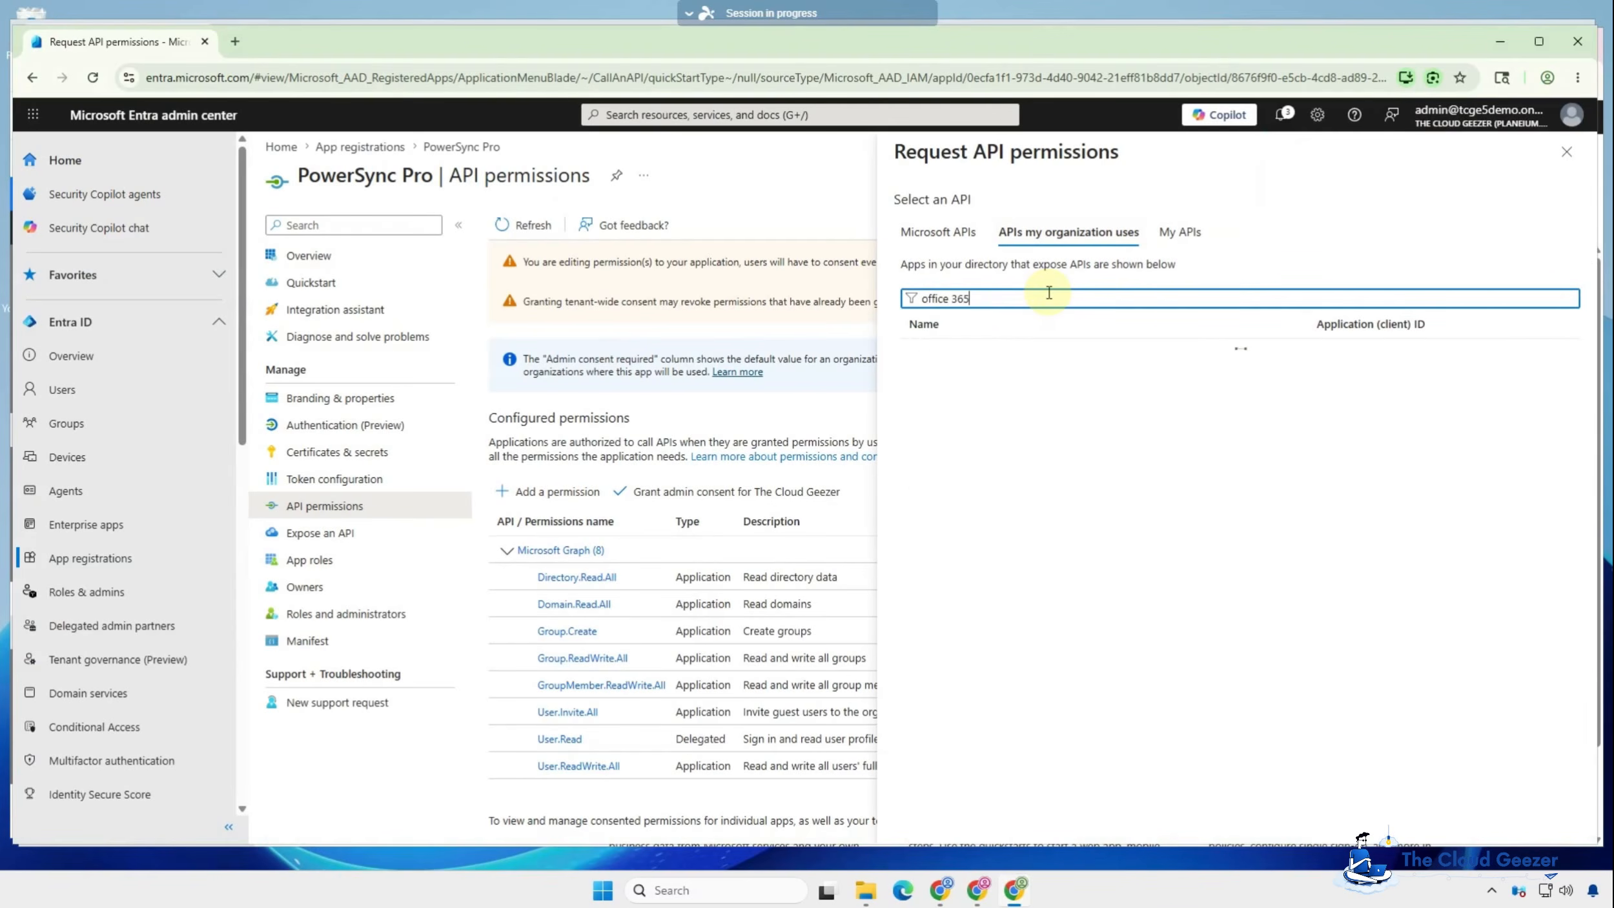
left_click(1021, 380)
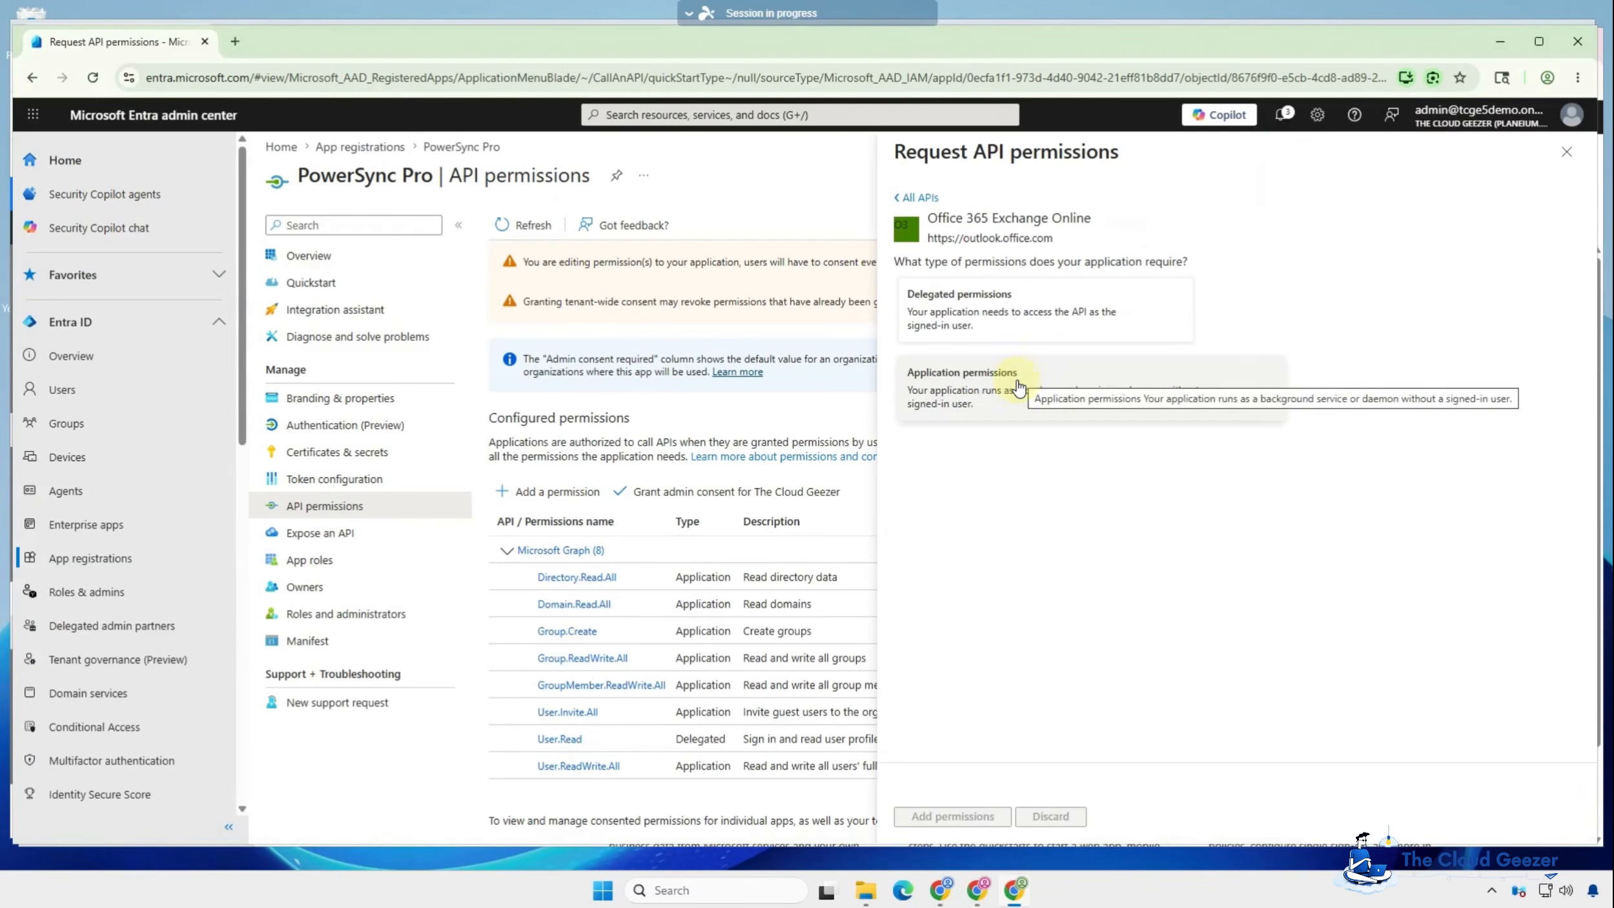
left_click(969, 380)
scroll(953, 578, "down", 3)
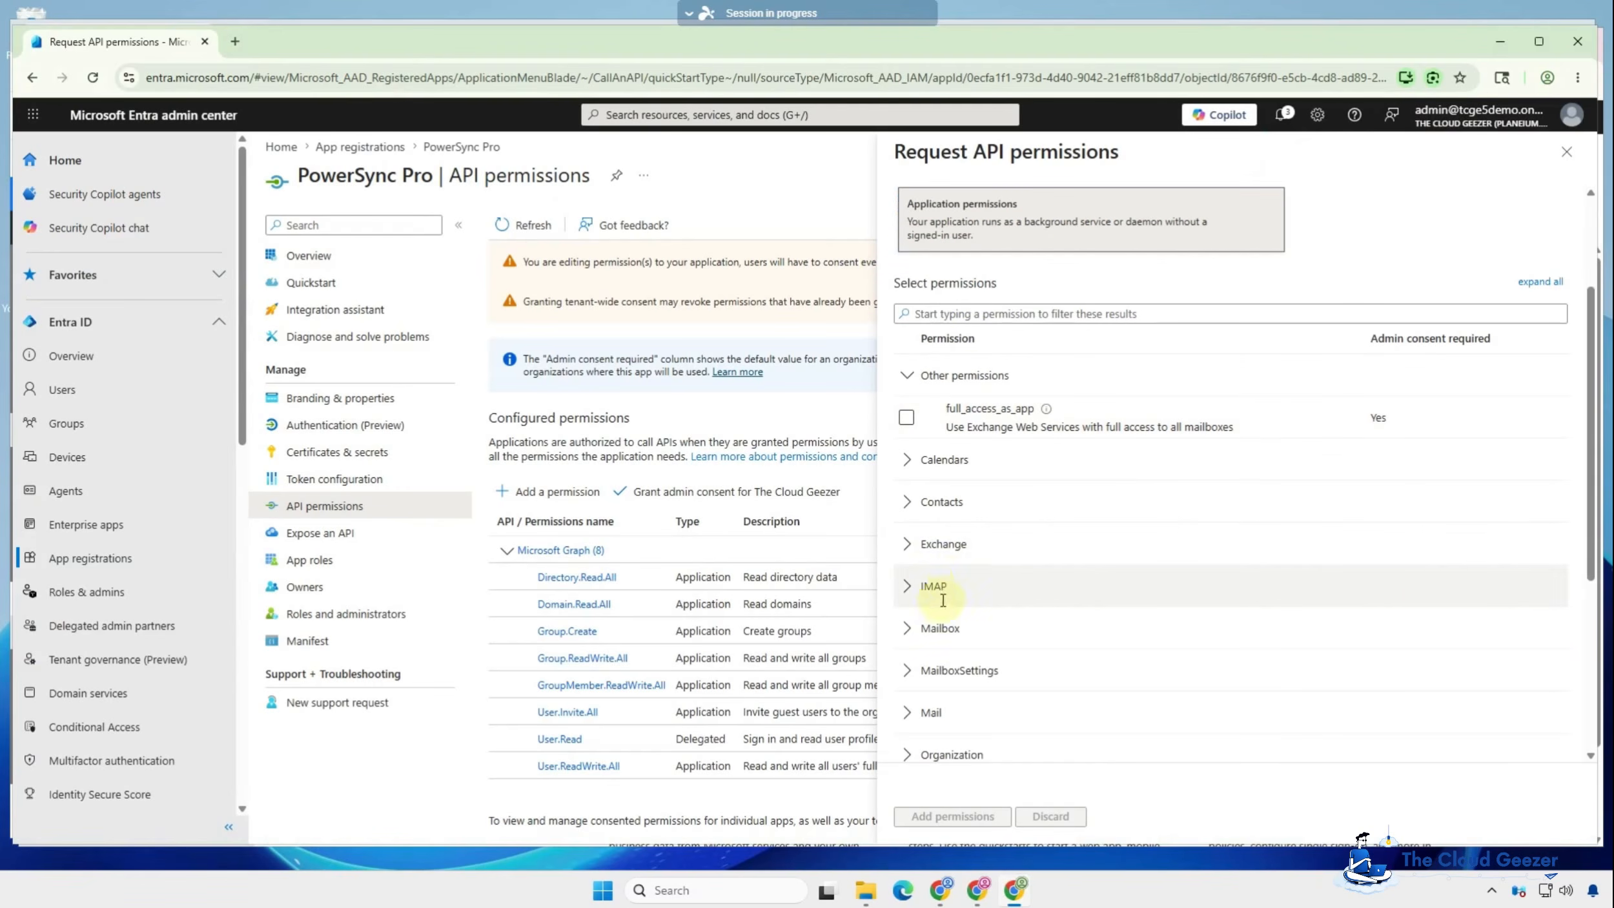
left_click(908, 546)
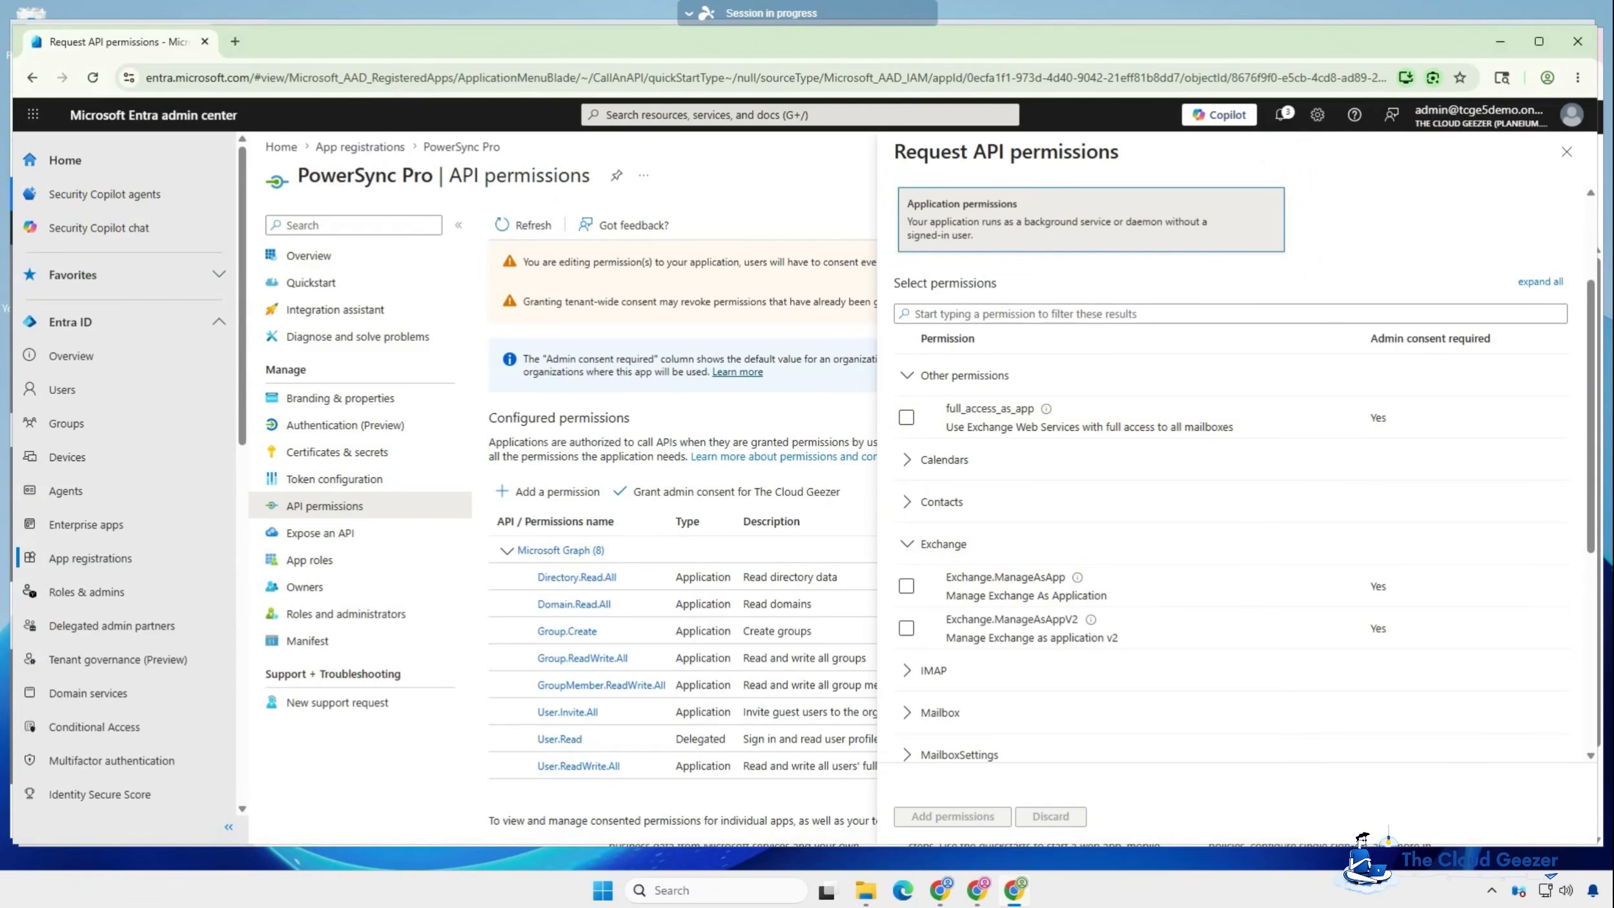
left_click(907, 587)
left_click(953, 816)
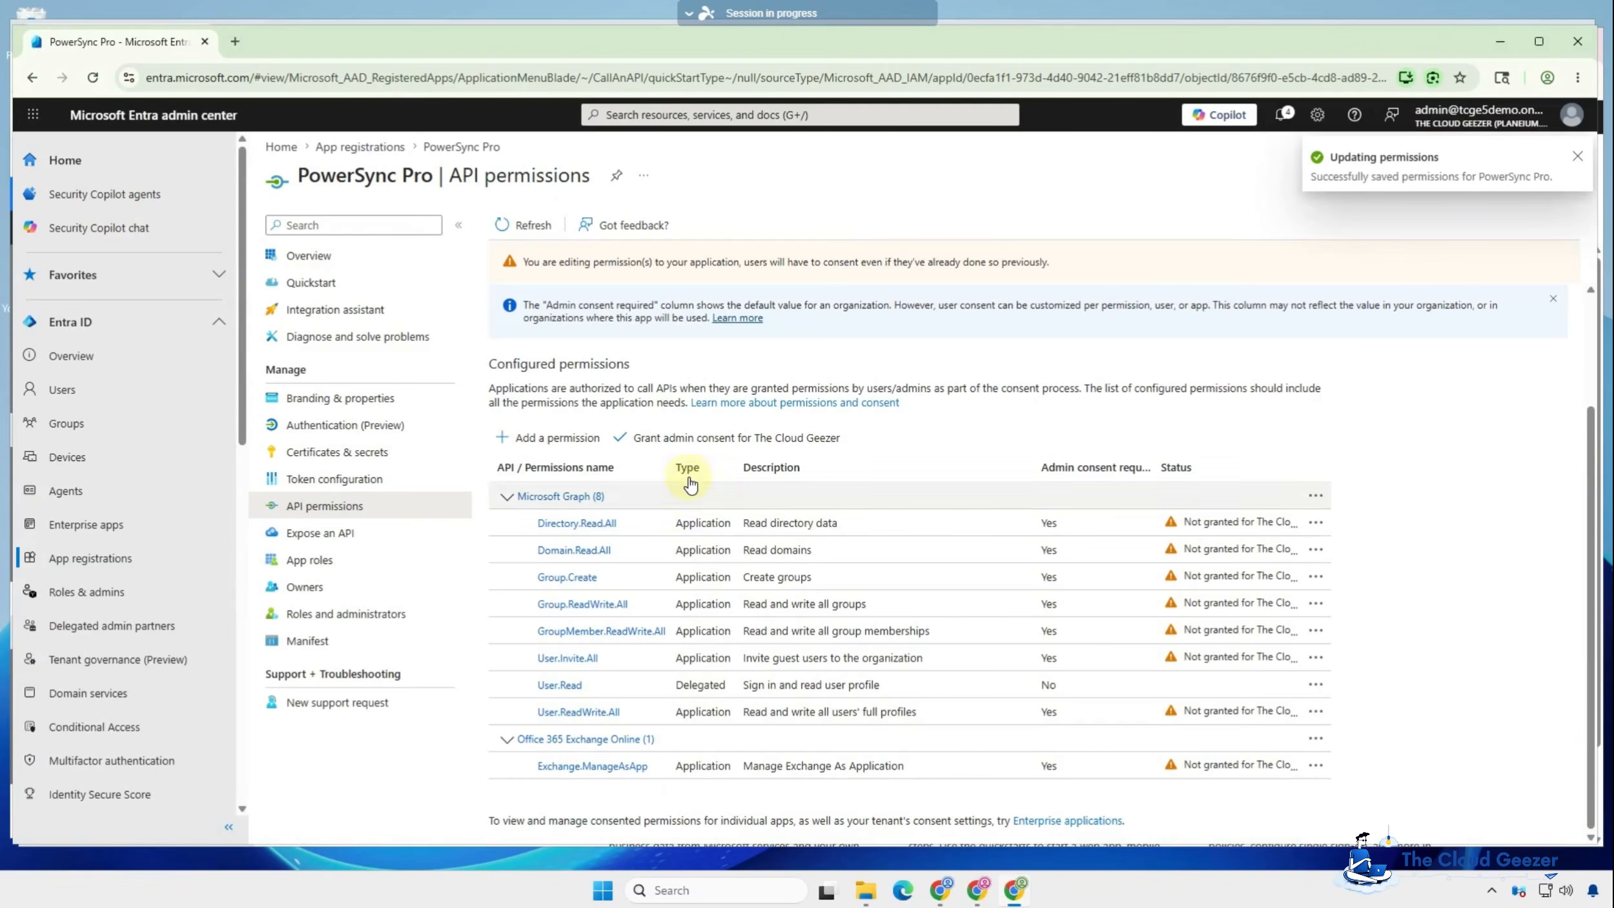
left_click(688, 439)
left_click(523, 332)
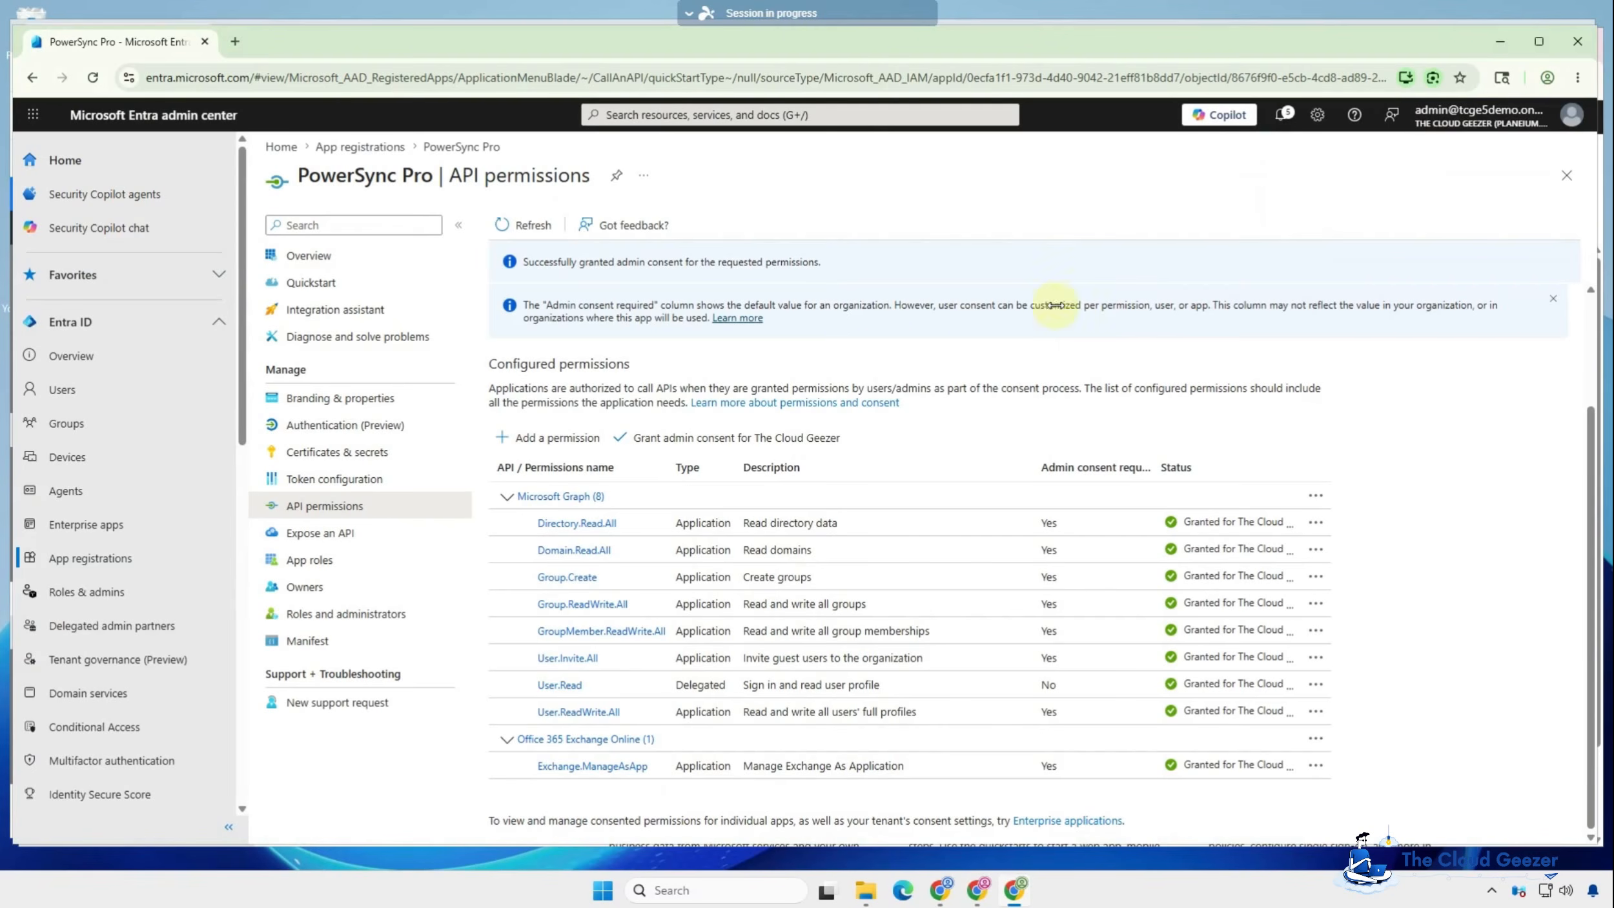
Step: Add the delegated Device Registration Service permission self_service_device_delete to the PowerSync Pro app registration
left_click(559, 437)
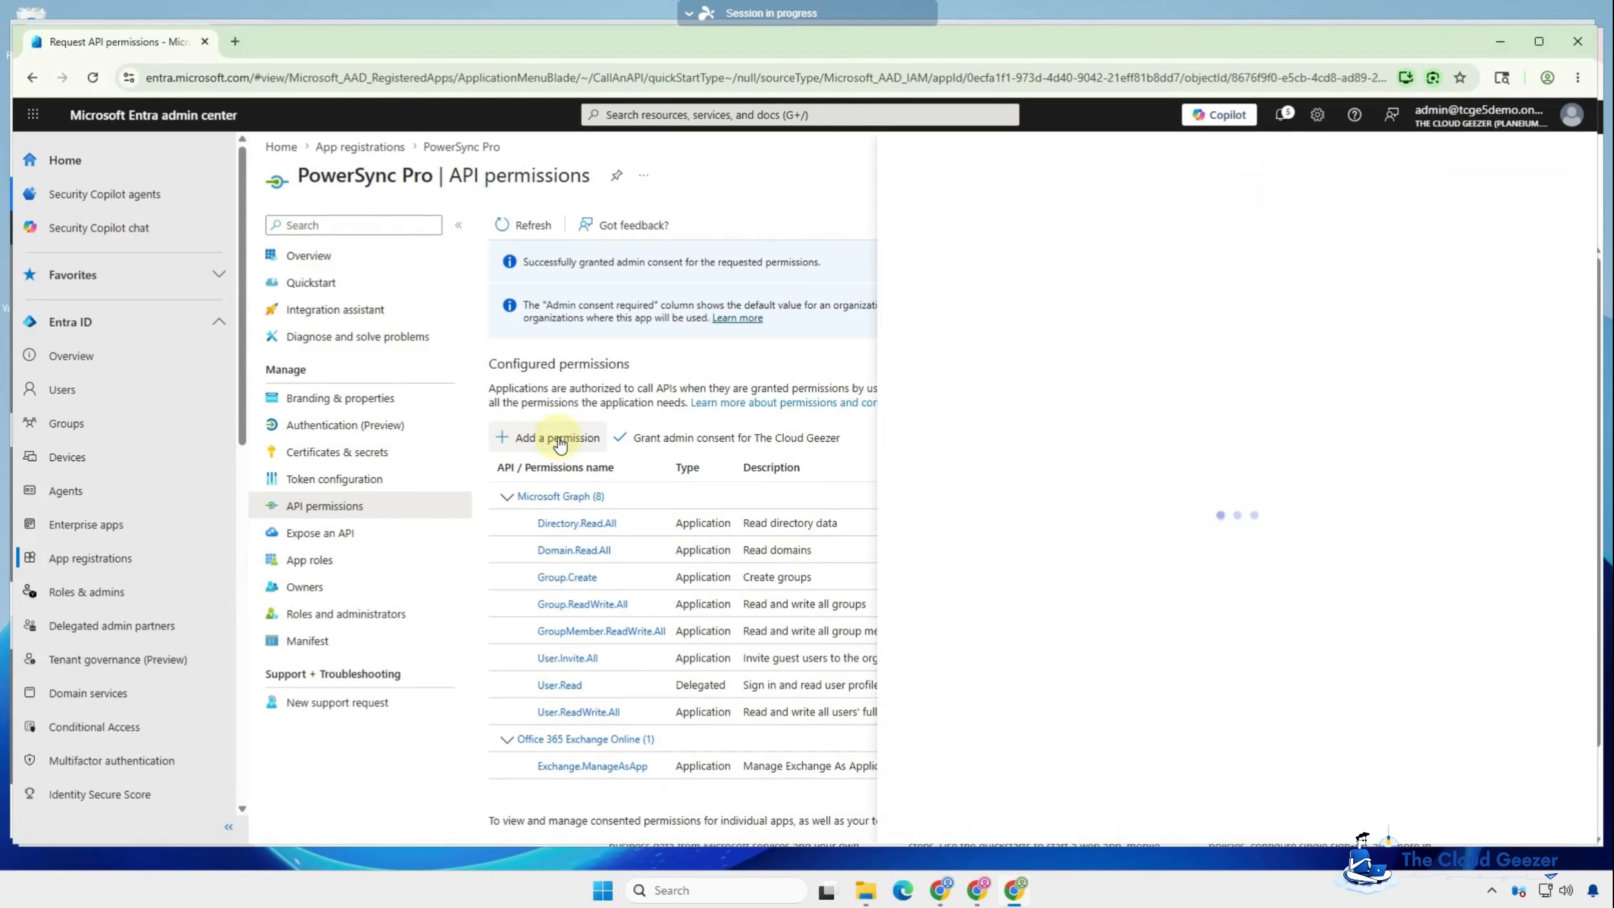
left_click(1070, 235)
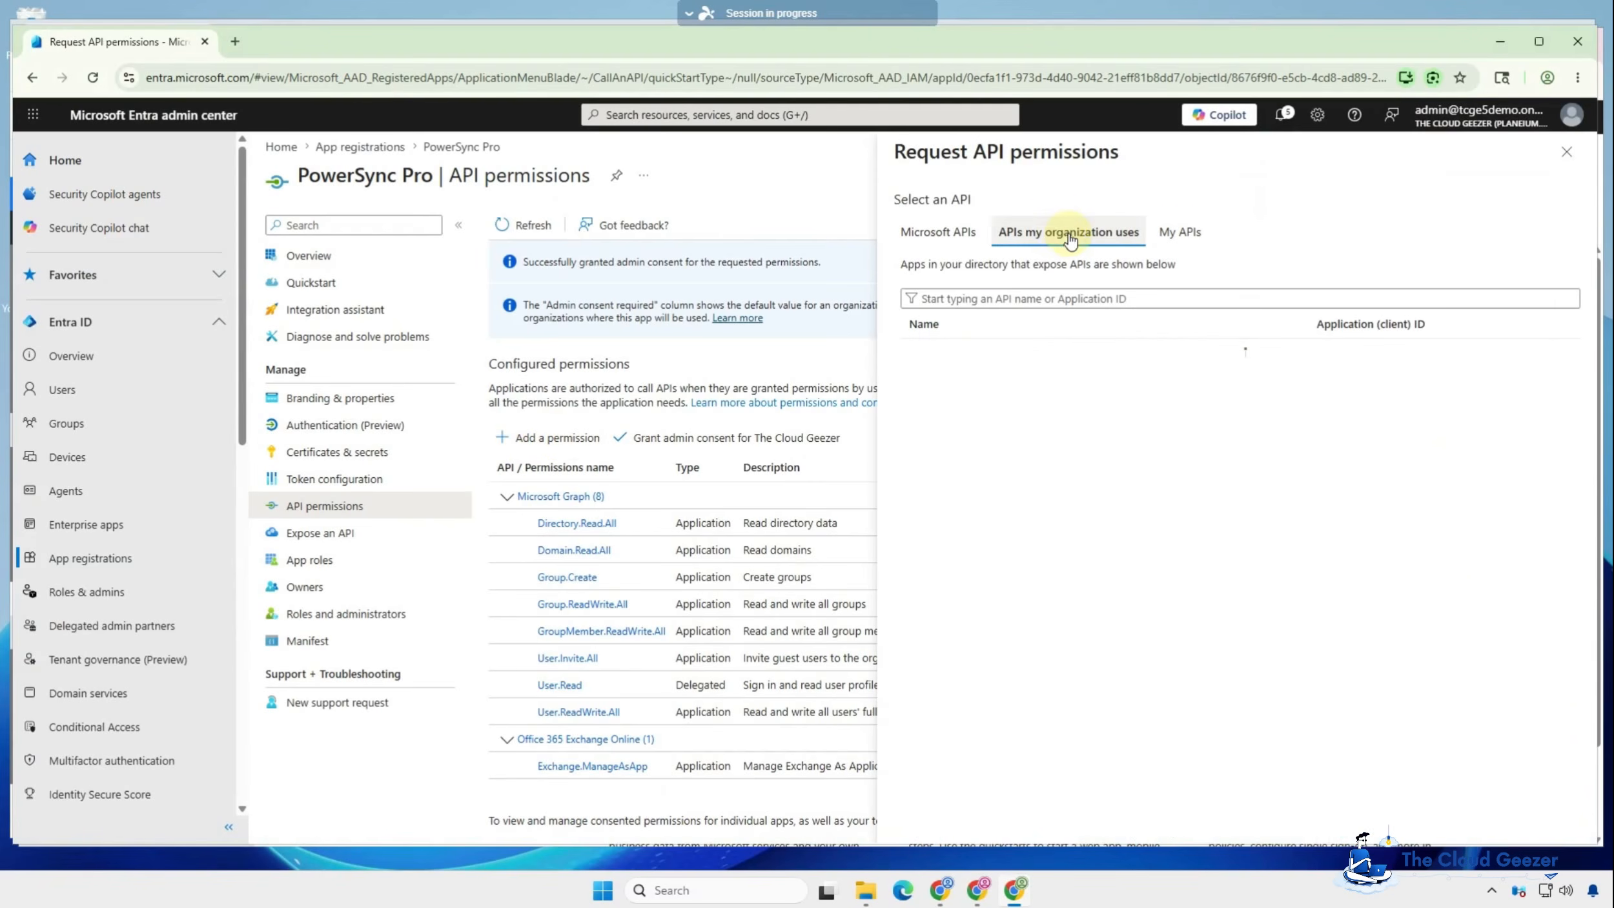
left_click(1016, 299)
type("device")
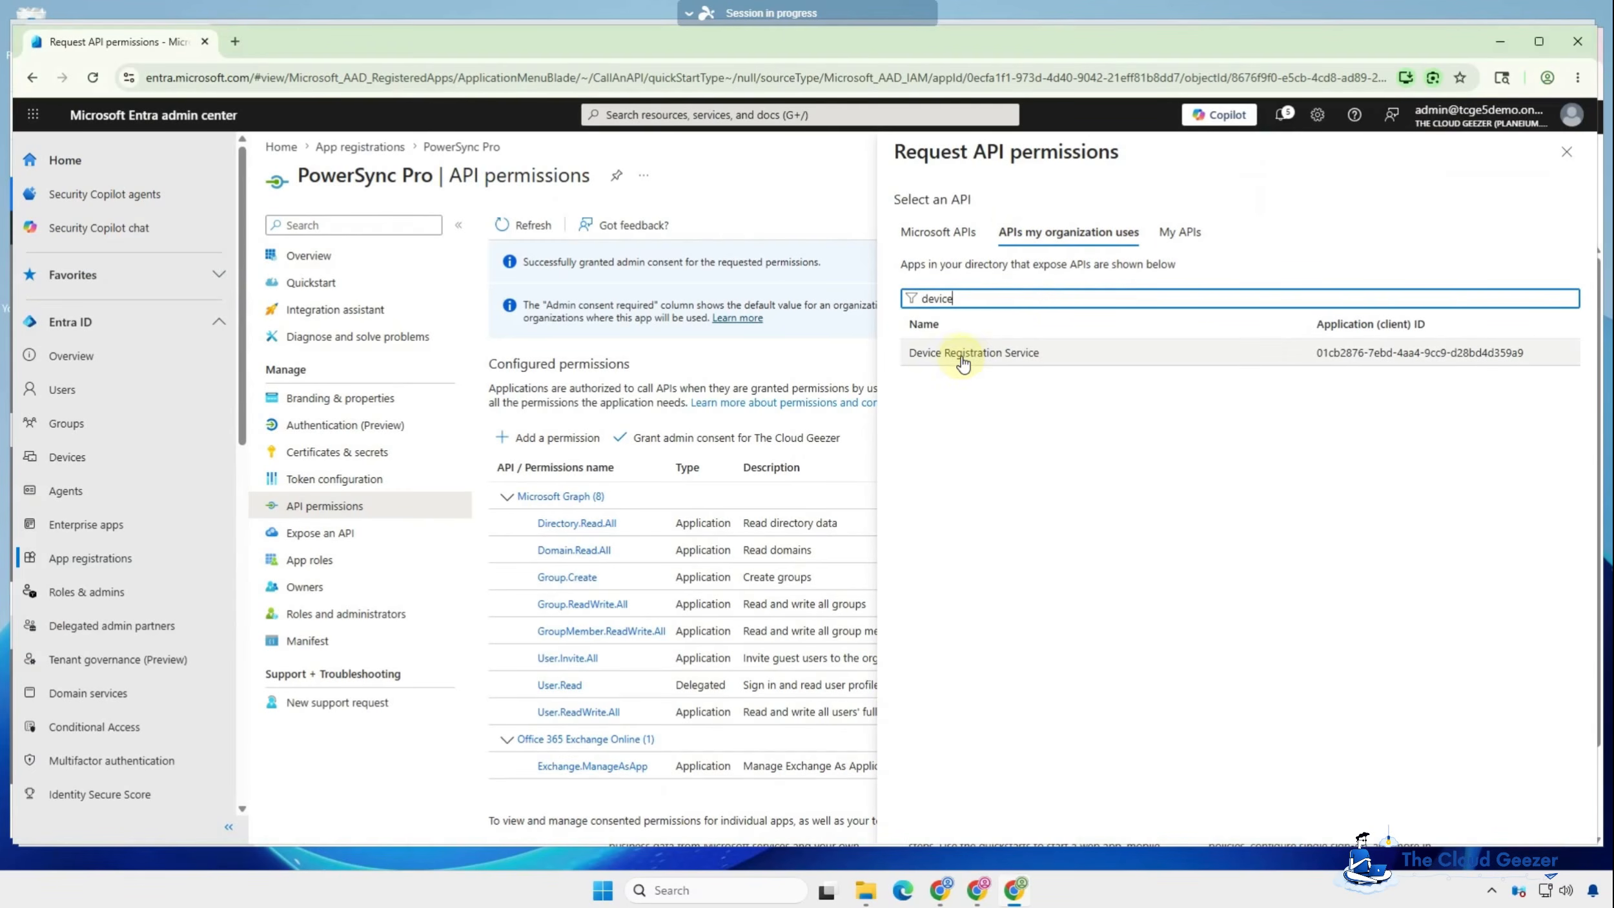
left_click(964, 353)
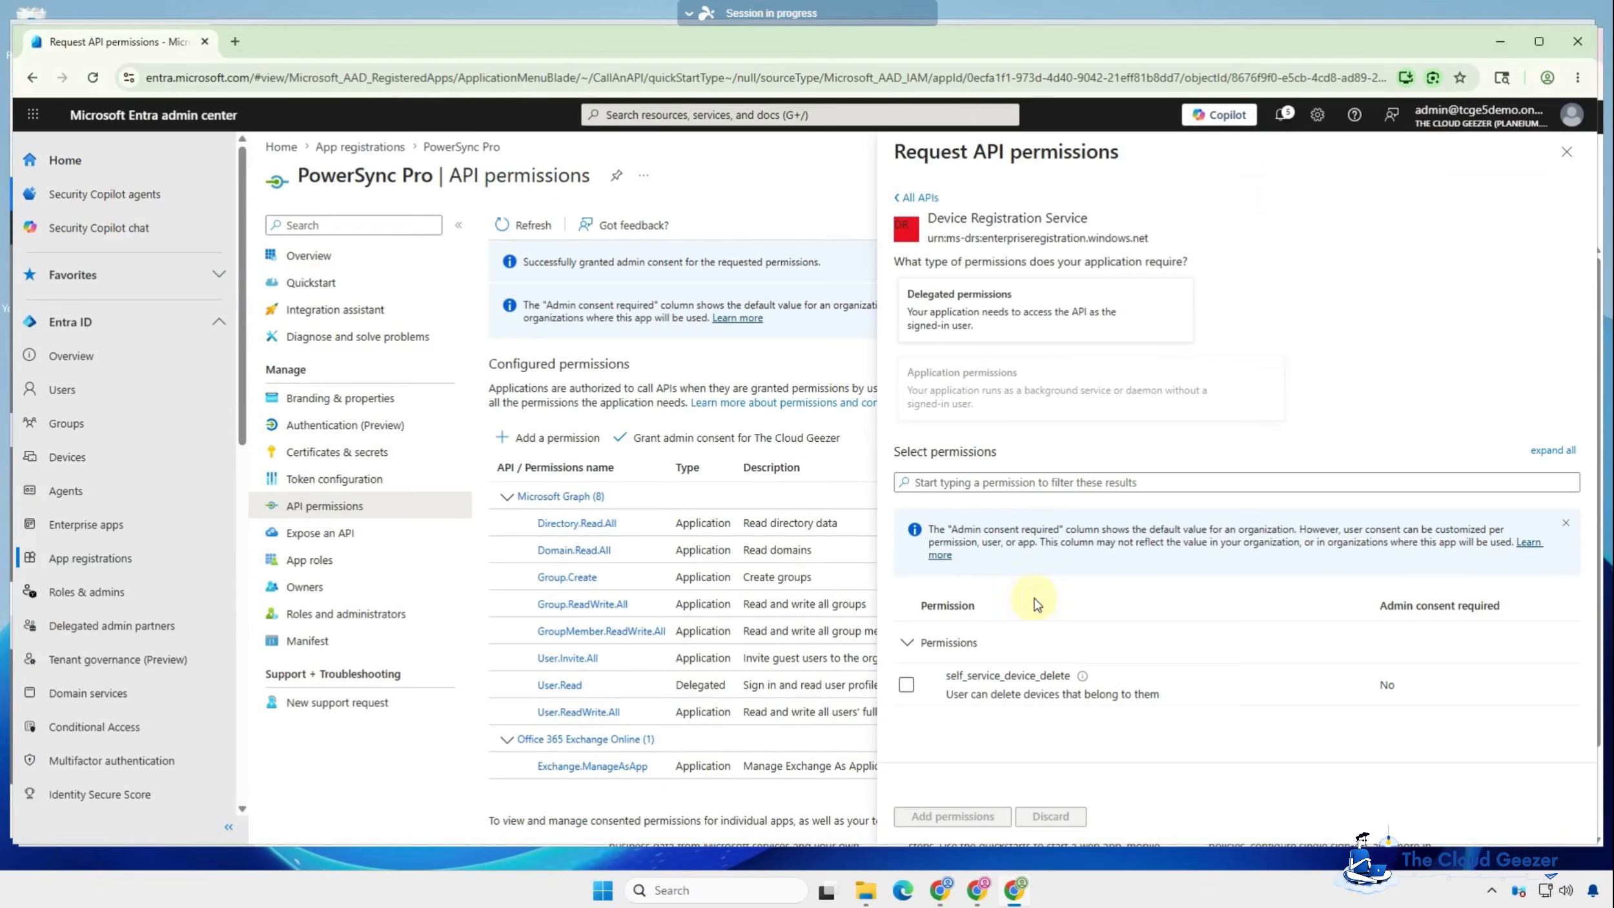
left_click(908, 686)
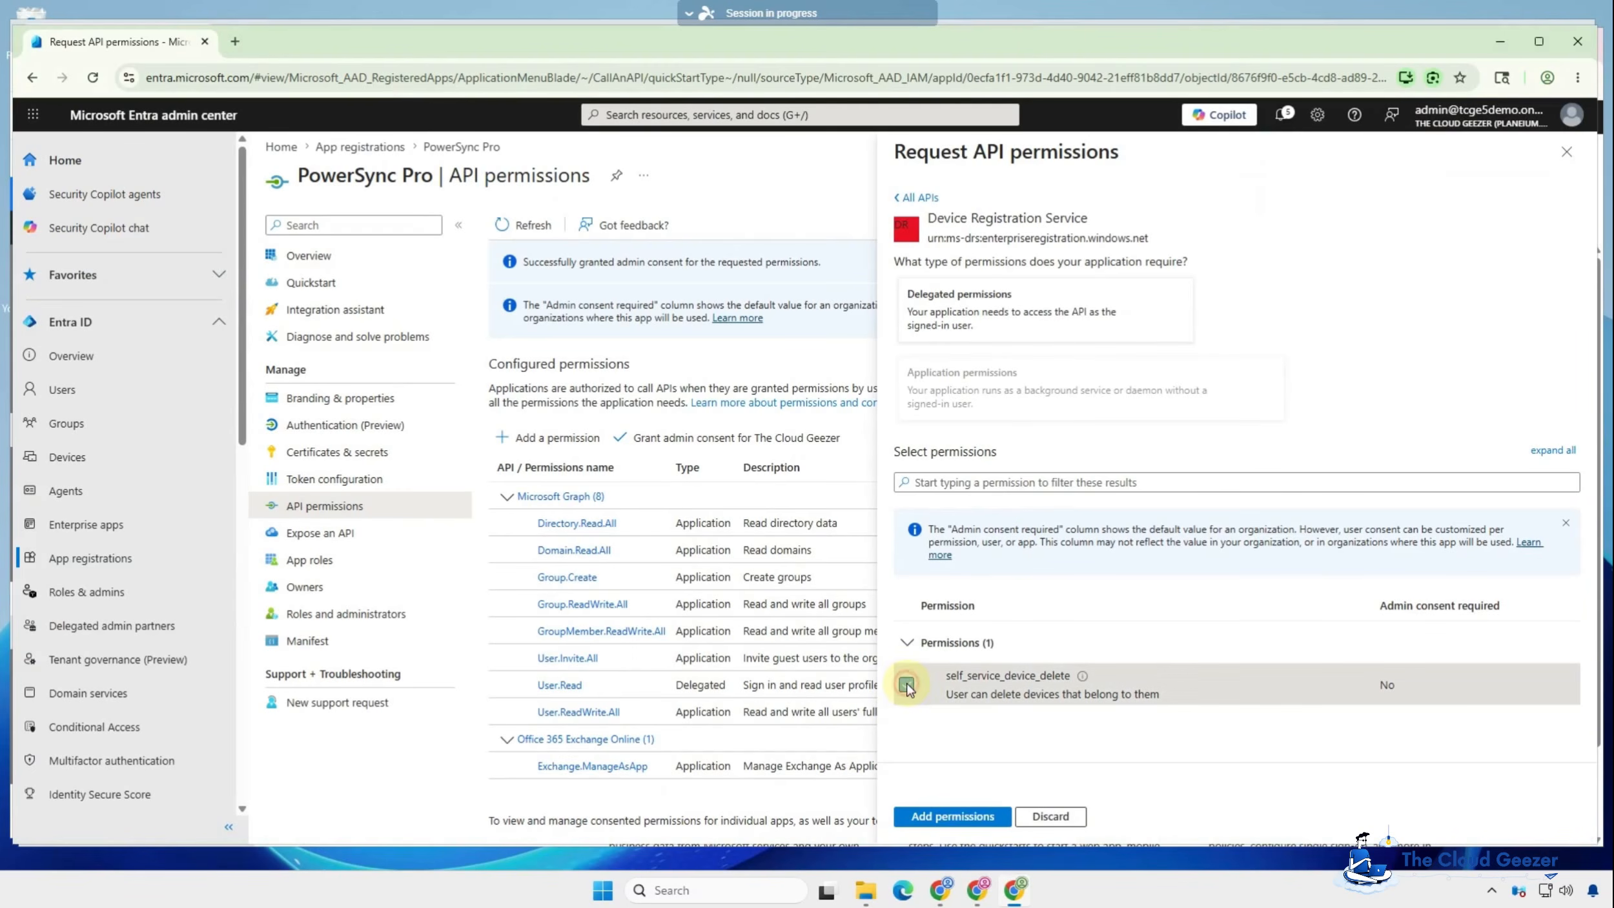
left_click(918, 811)
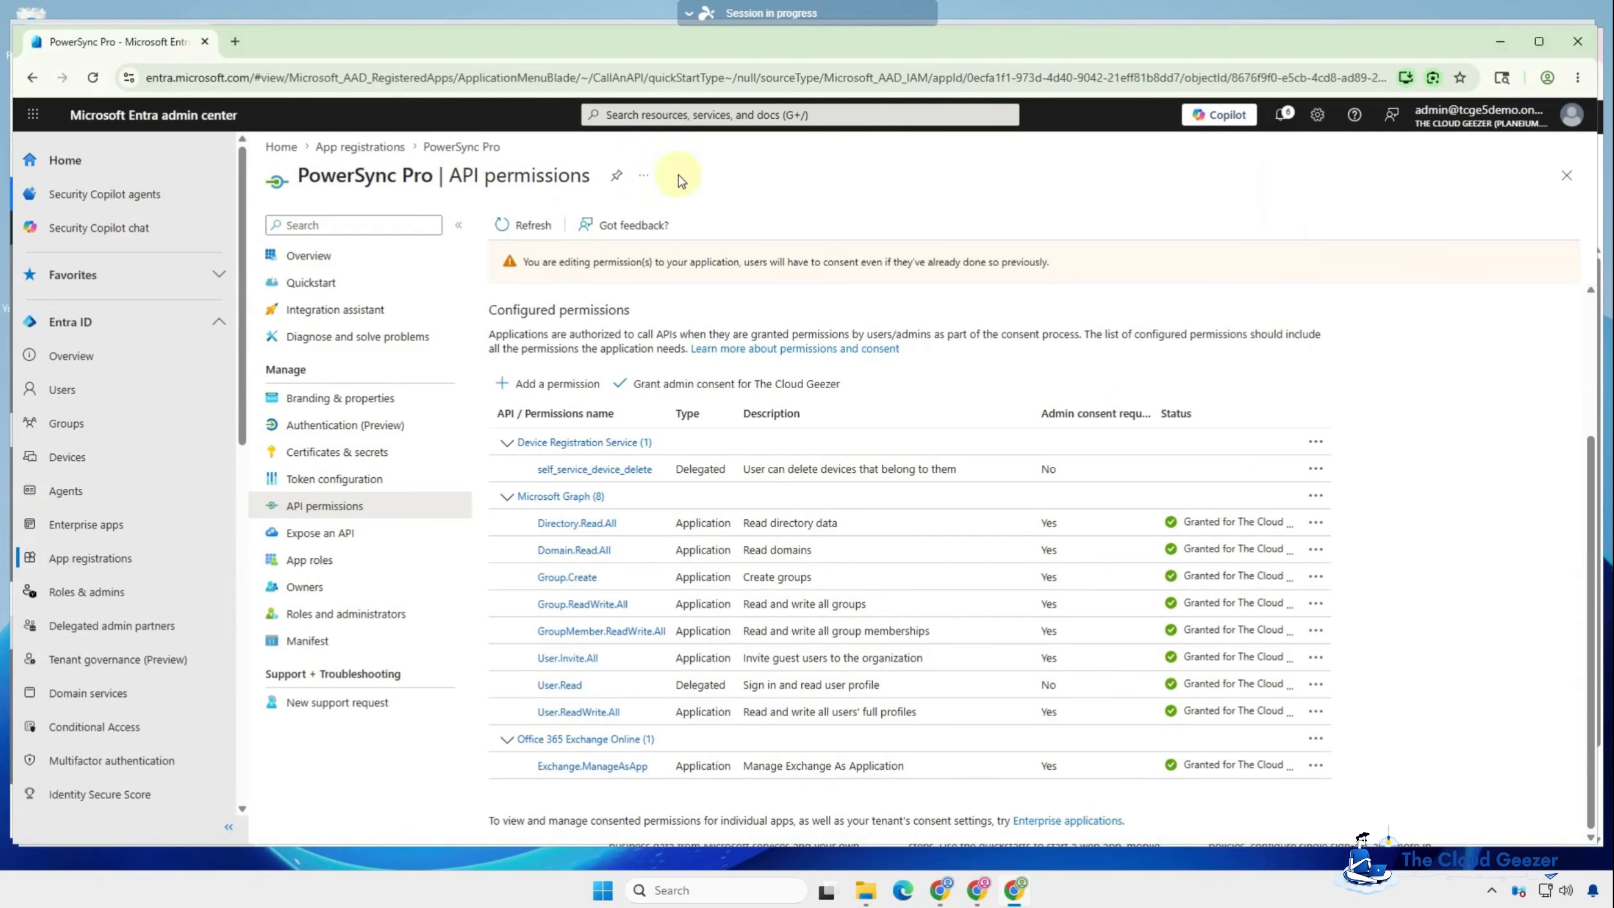
Step: Create a client secret described as PowerSync Pro for the app registration and copy the secret's value
left_click(333, 455)
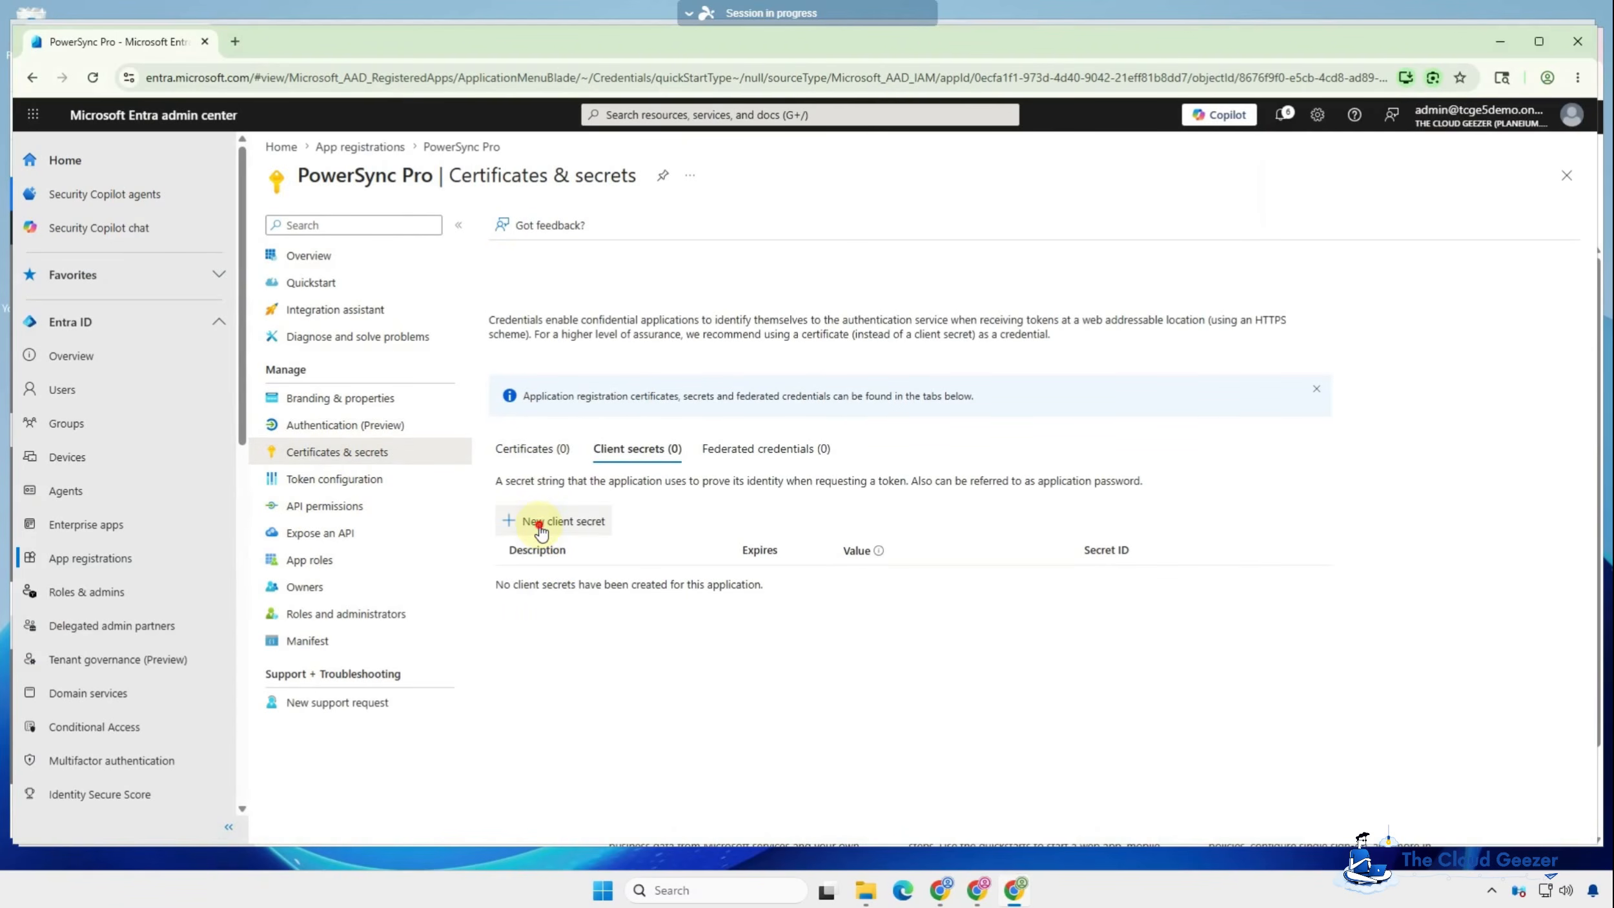
left_click(570, 518)
left_click(1484, 200)
type("PowerSync Pro")
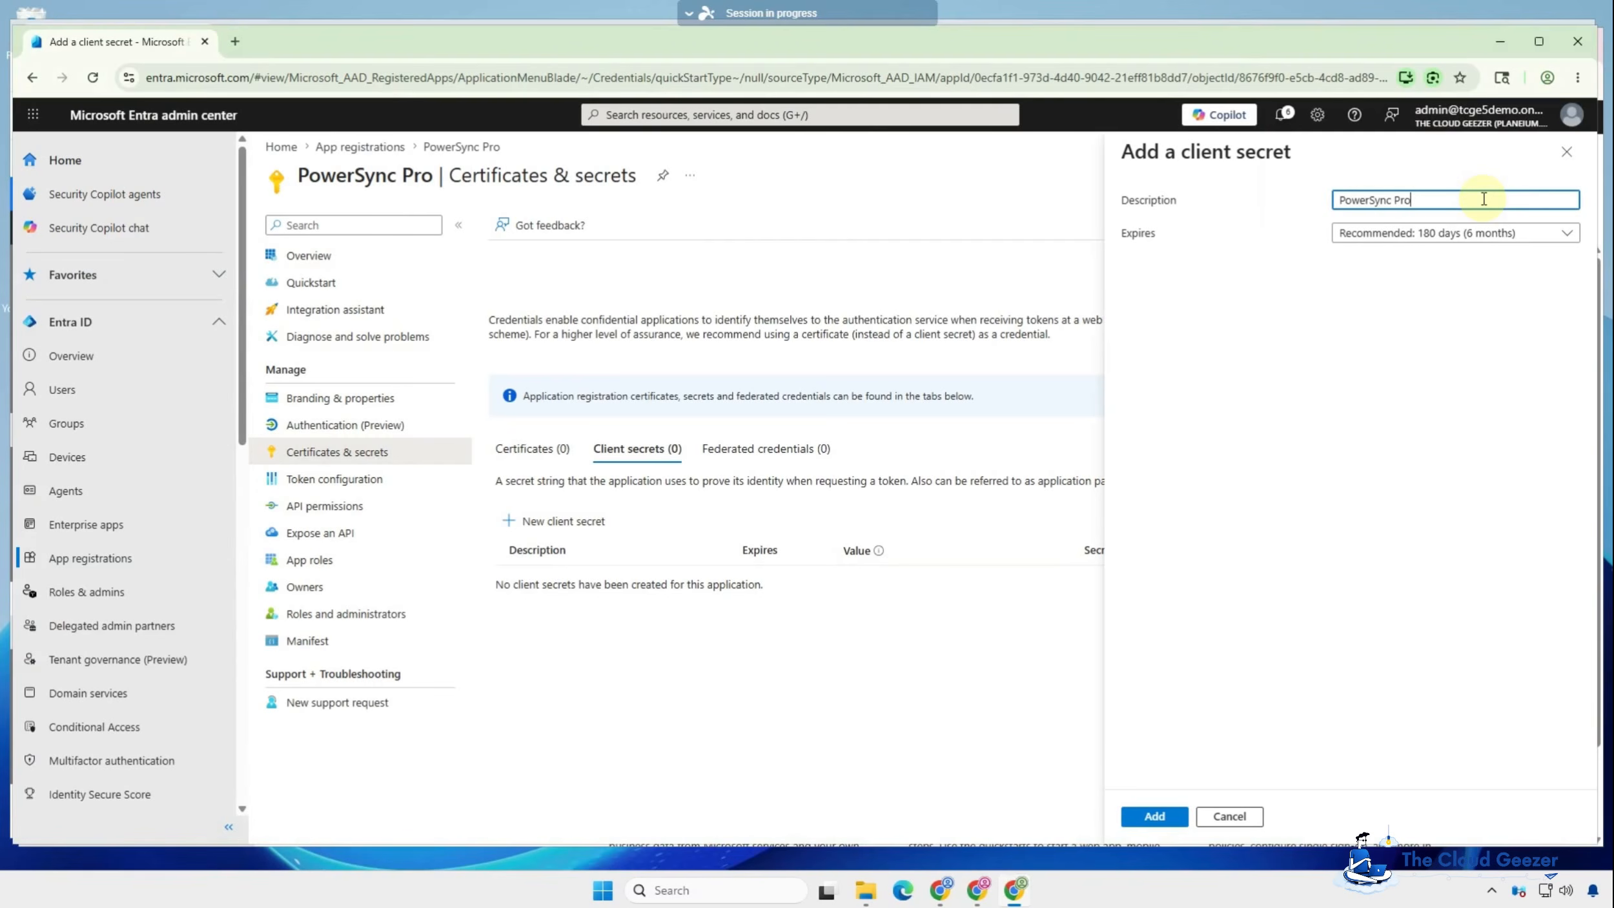
left_click(1155, 817)
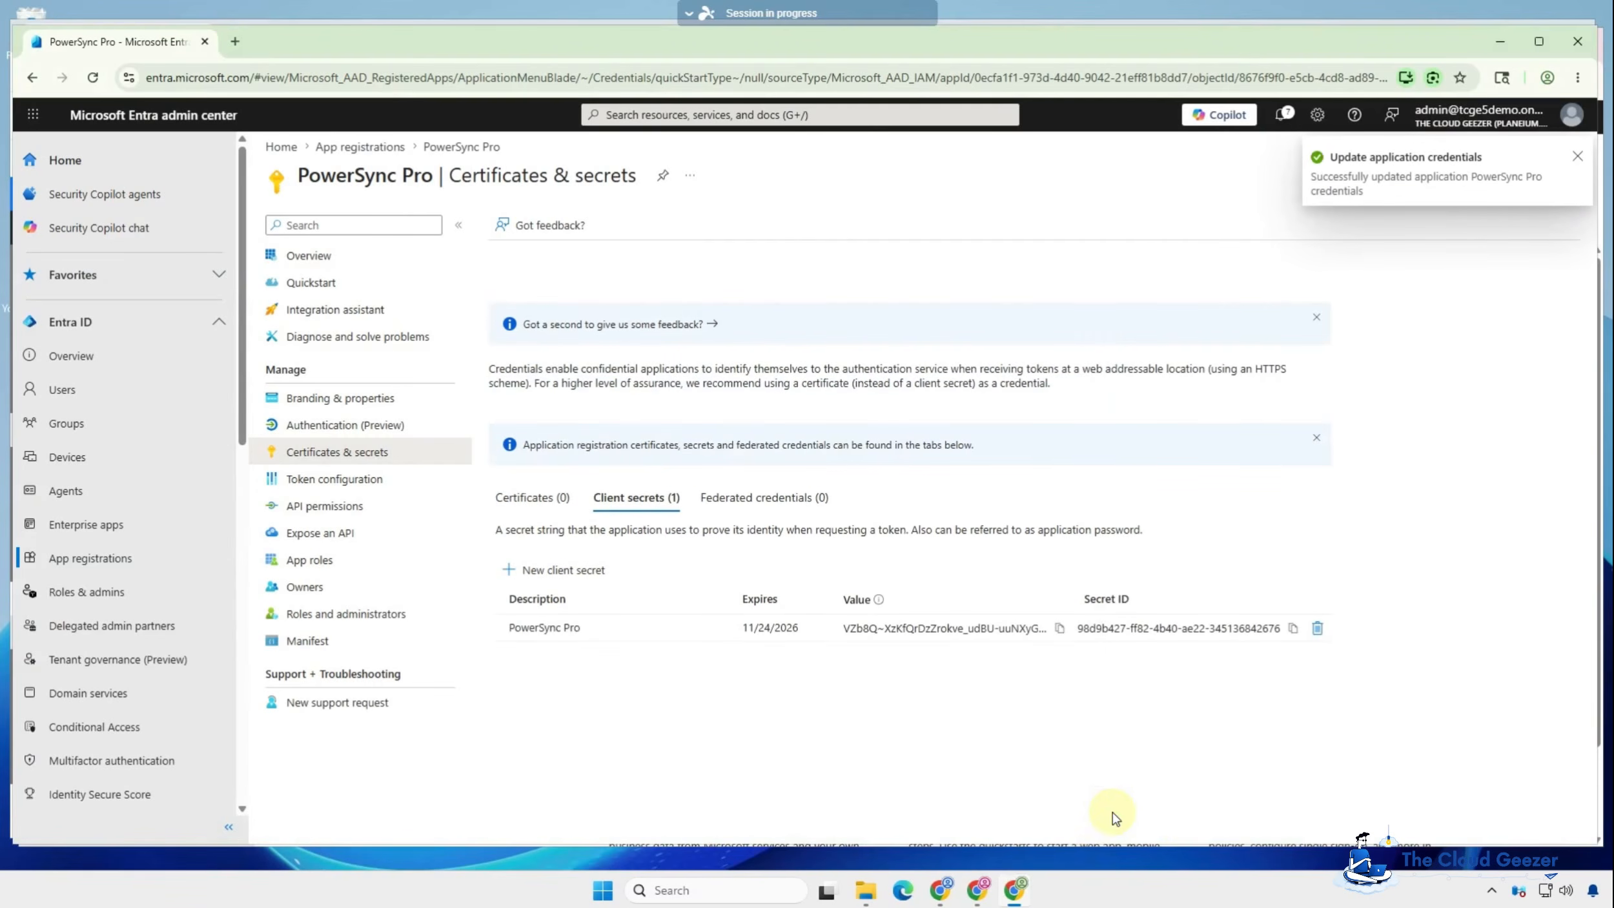
left_click(1061, 629)
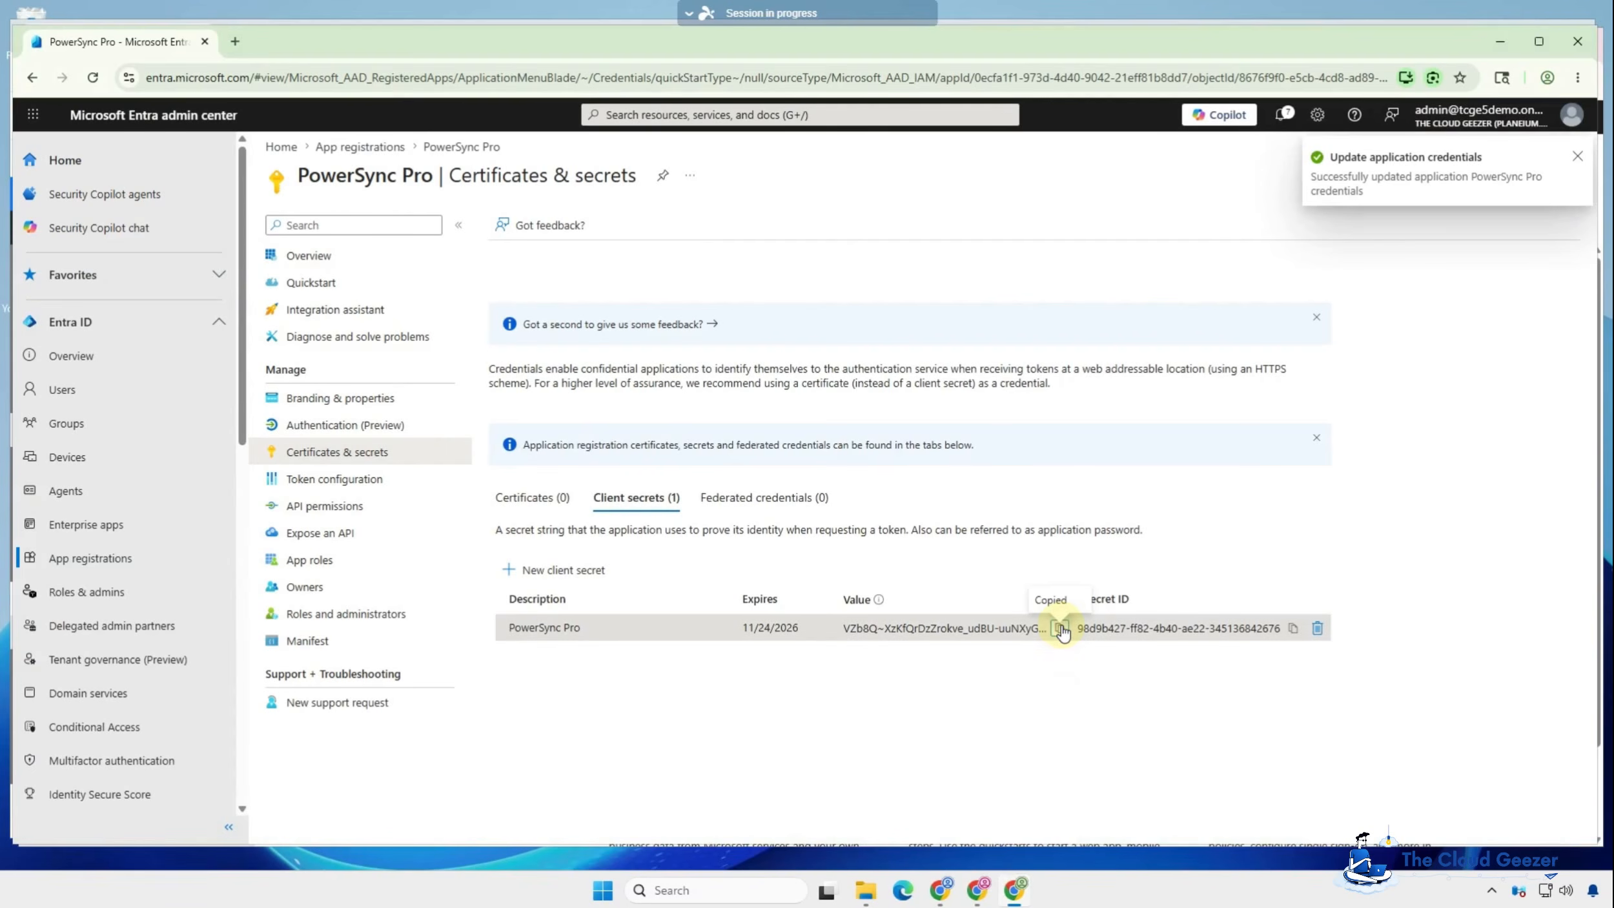
Step: Switch to PowerSyncPro, start a new Entra ID directory with display name TCGE5Demo, and paste the client secret
left_click(979, 897)
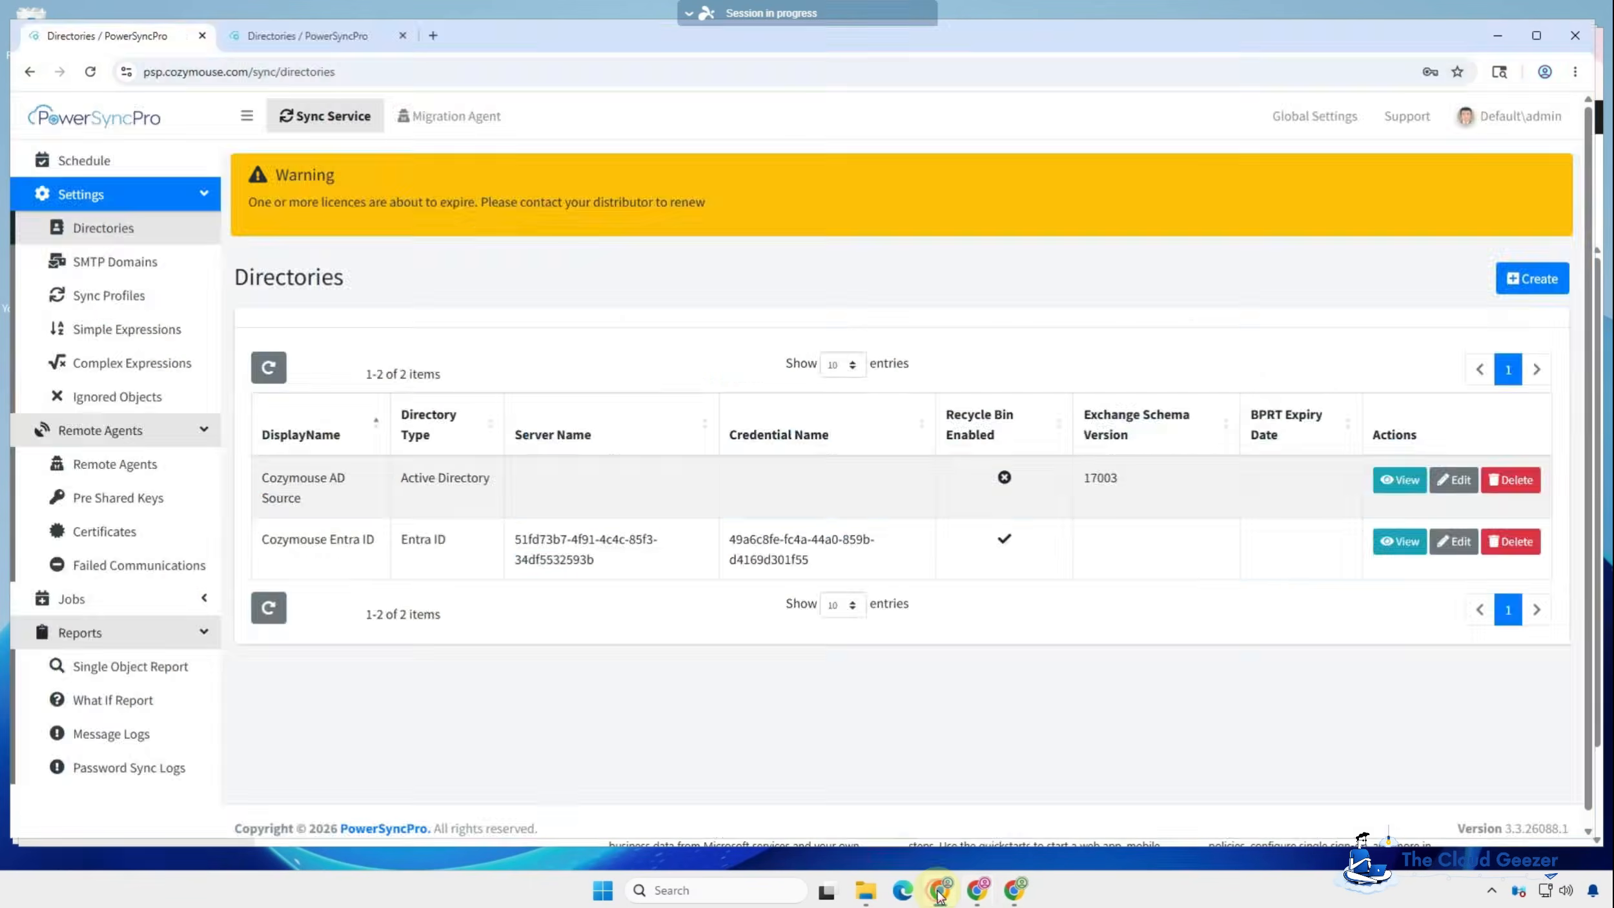
left_click(940, 891)
left_click(1553, 279)
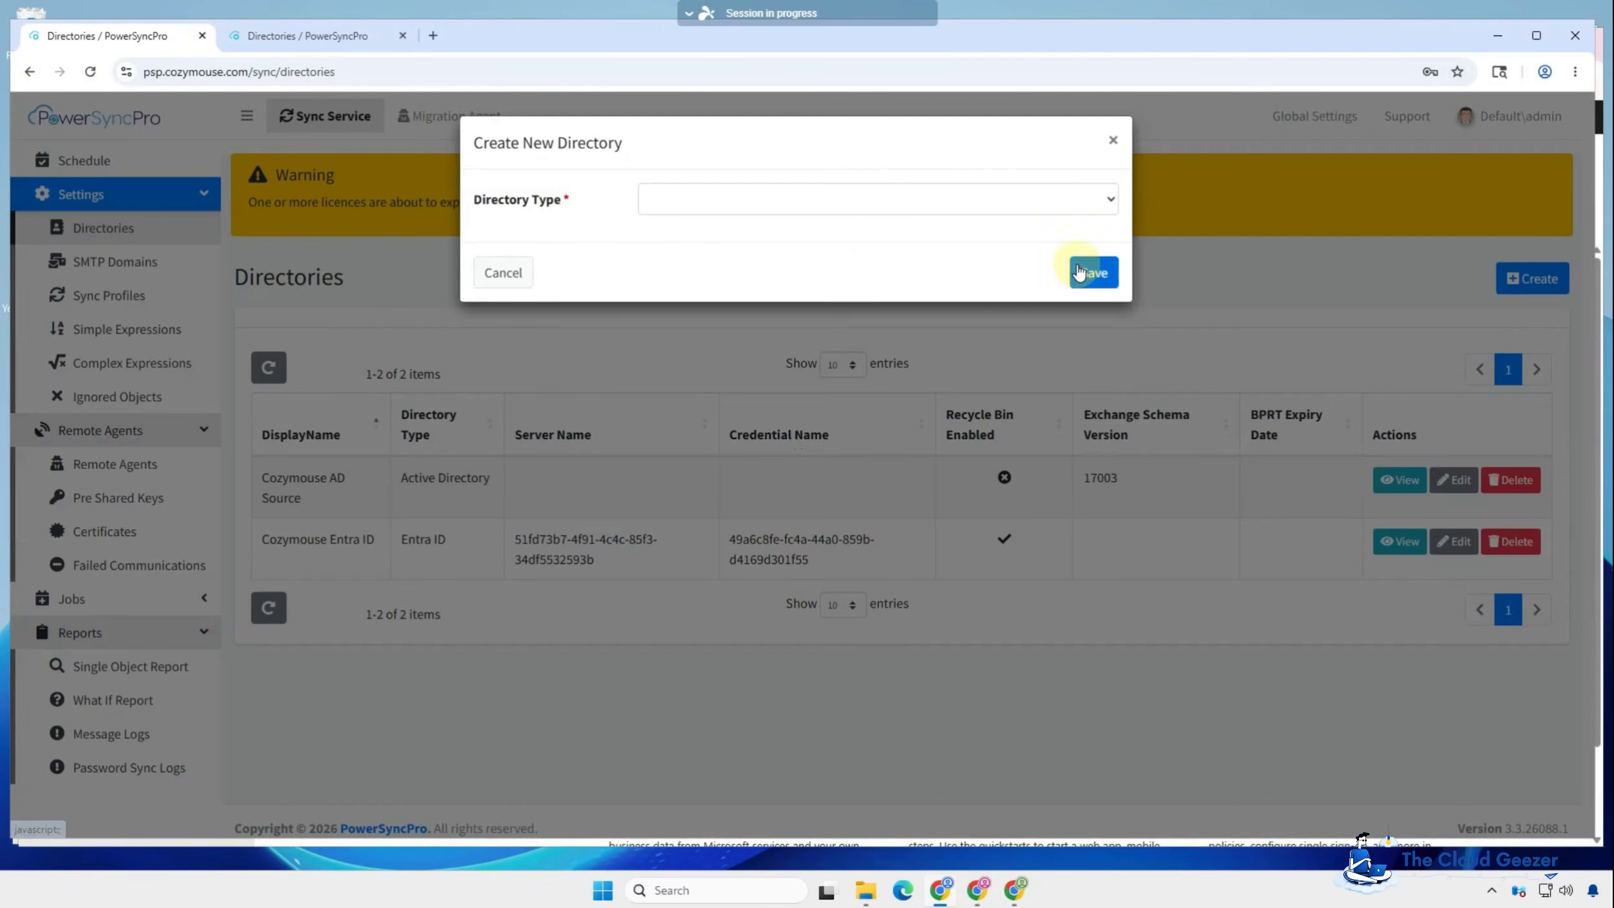
left_click(863, 199)
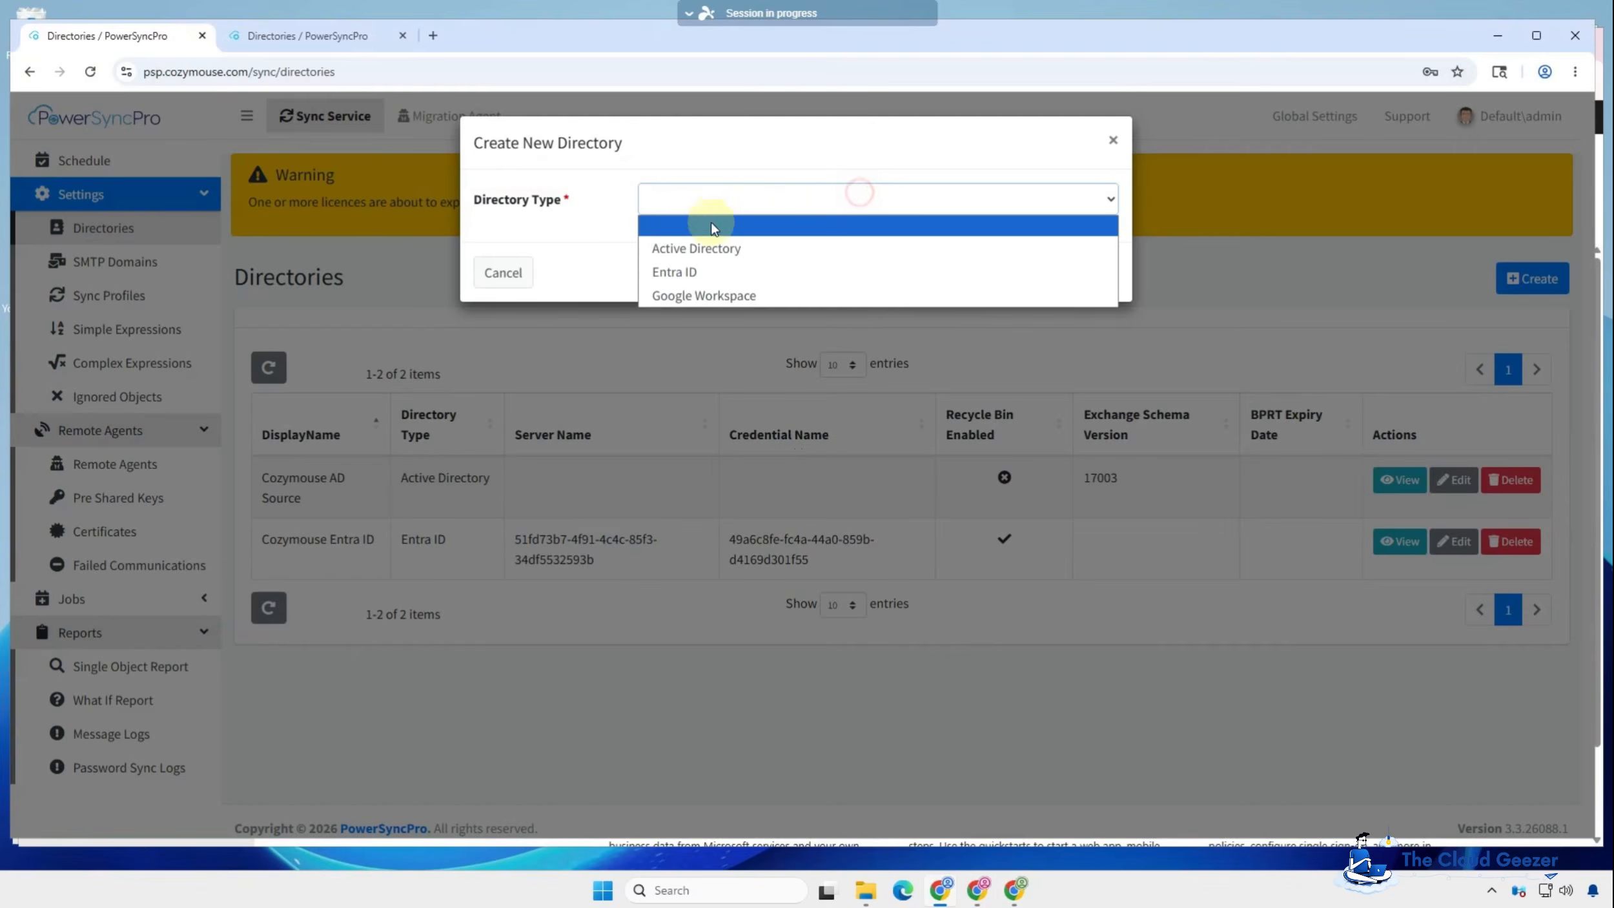
left_click(709, 270)
left_click(654, 250)
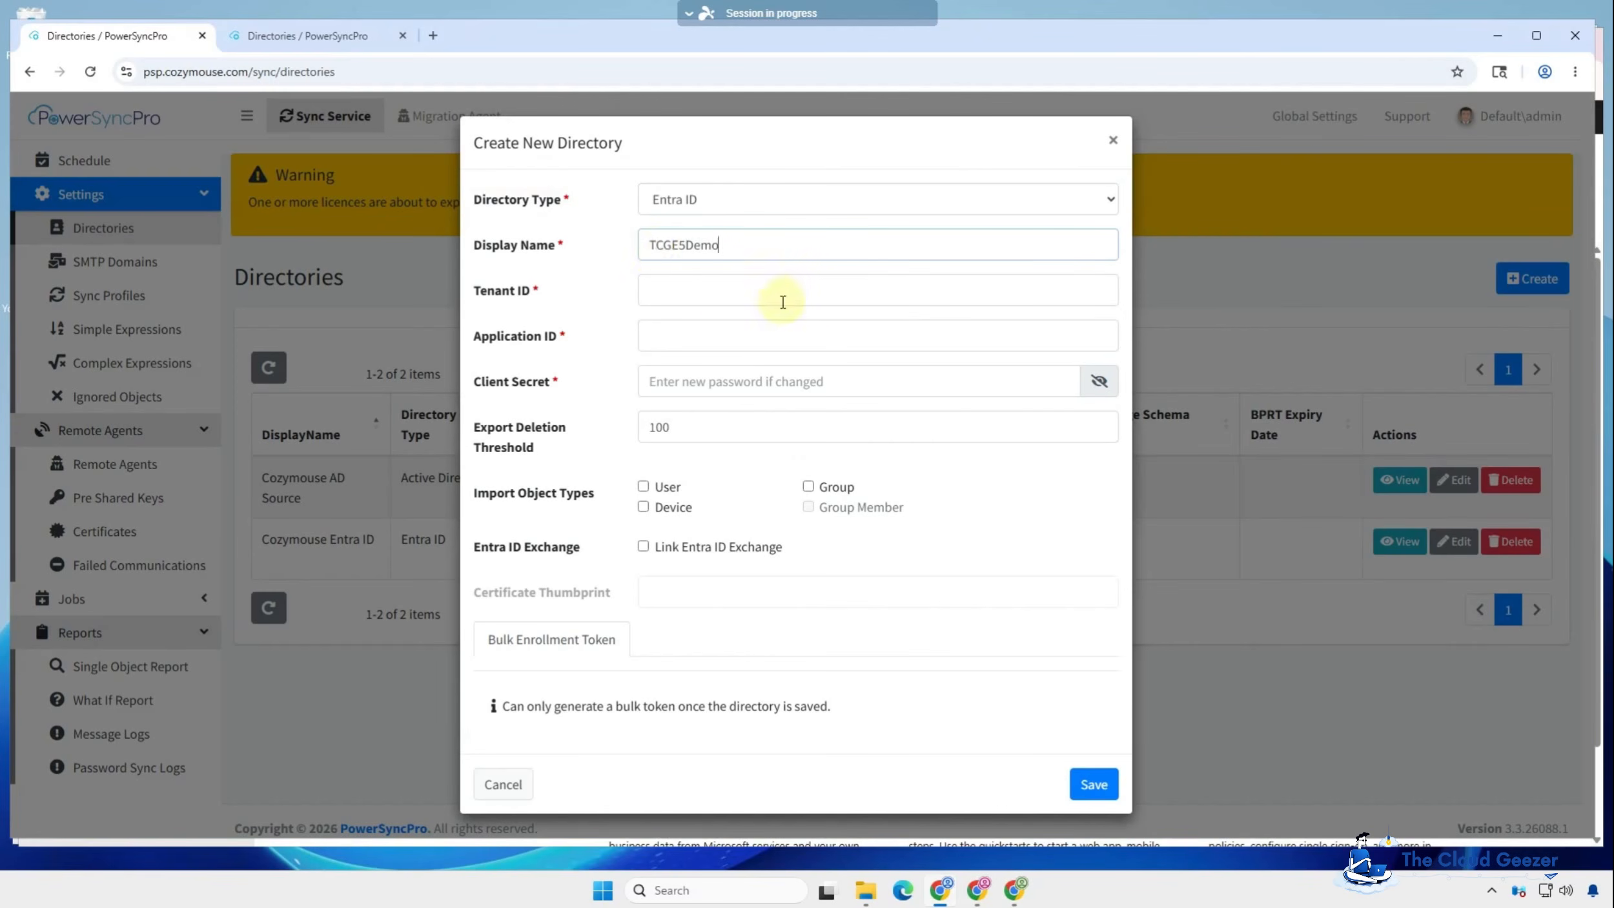
left_click(790, 386)
key("ctrl+v")
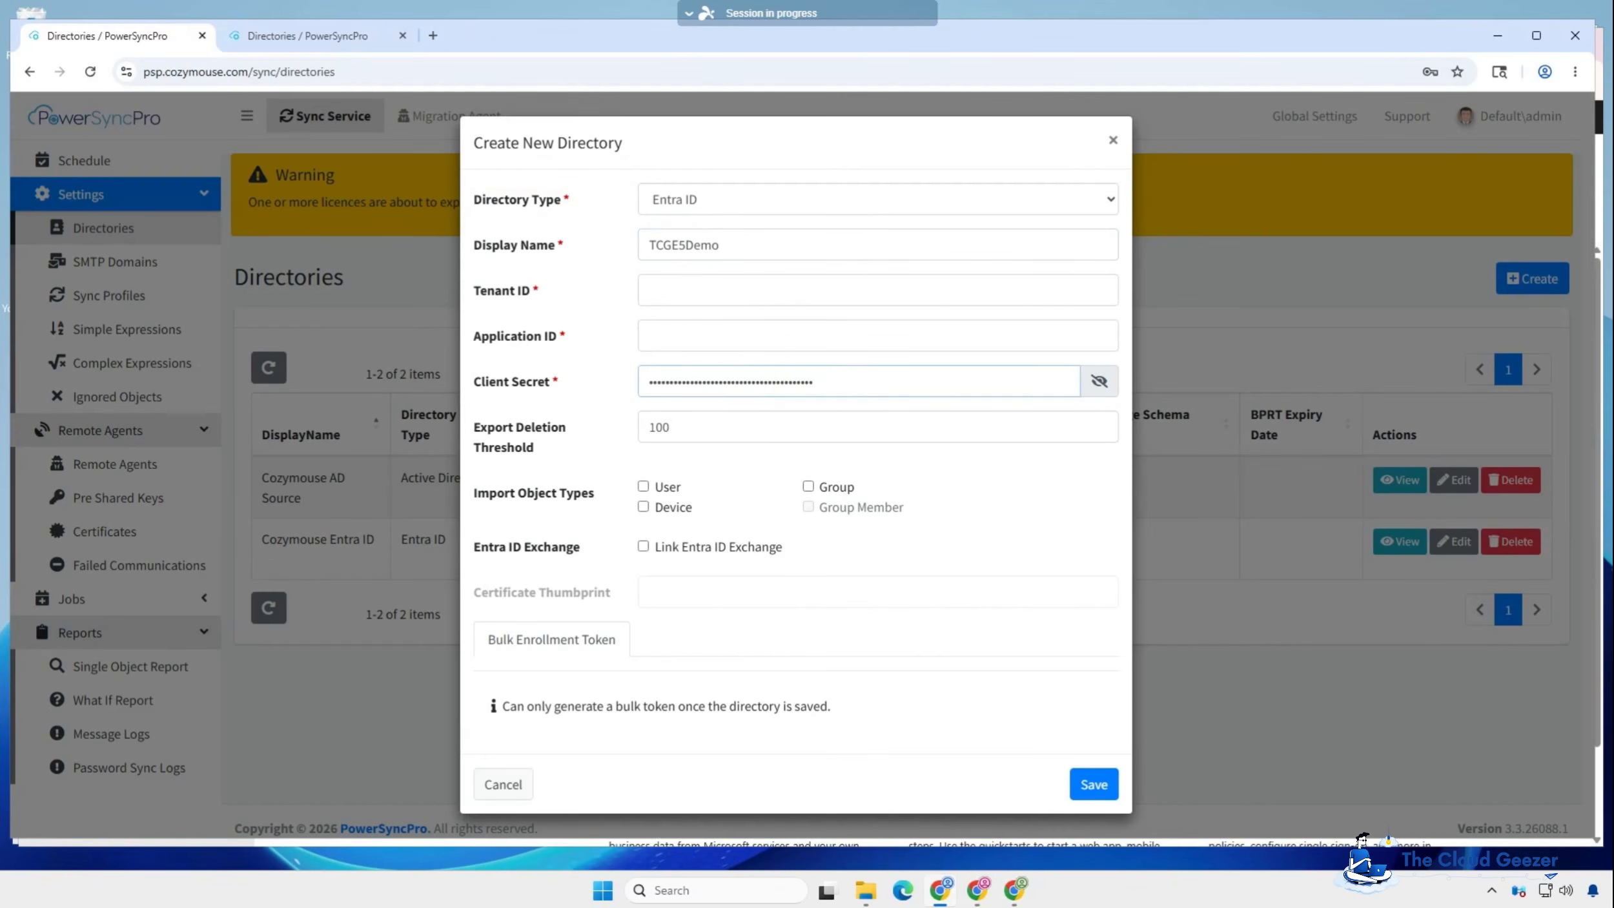
Step: Copy the application (client) ID from the app registration's overview in Entra and paste it into the new directory's Application ID
left_click(1019, 890)
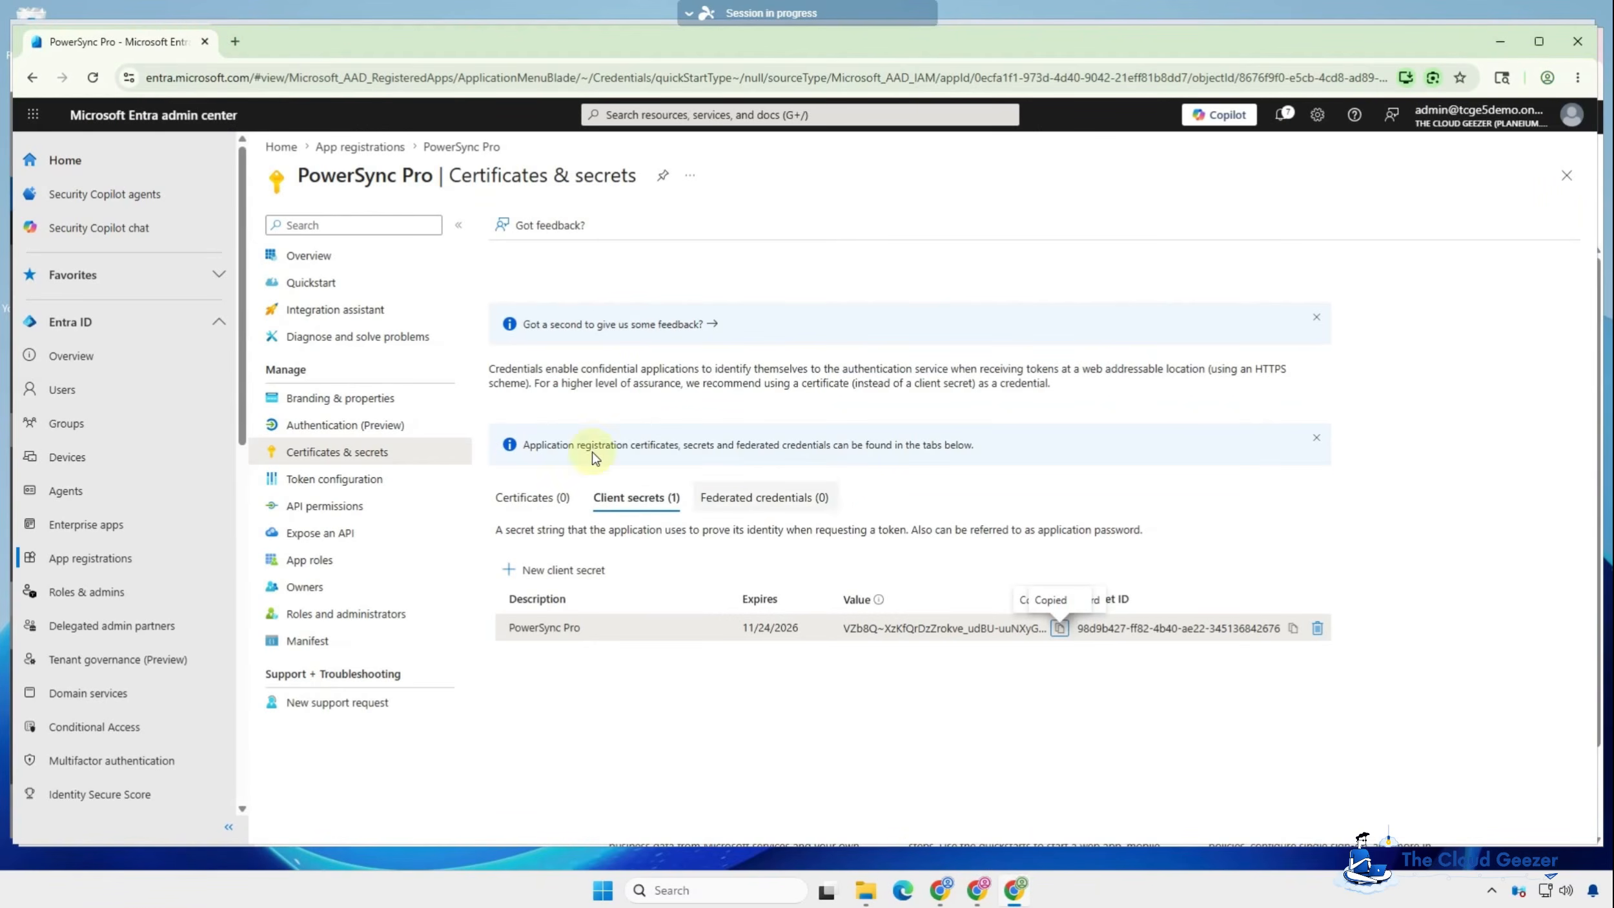
left_click(328, 260)
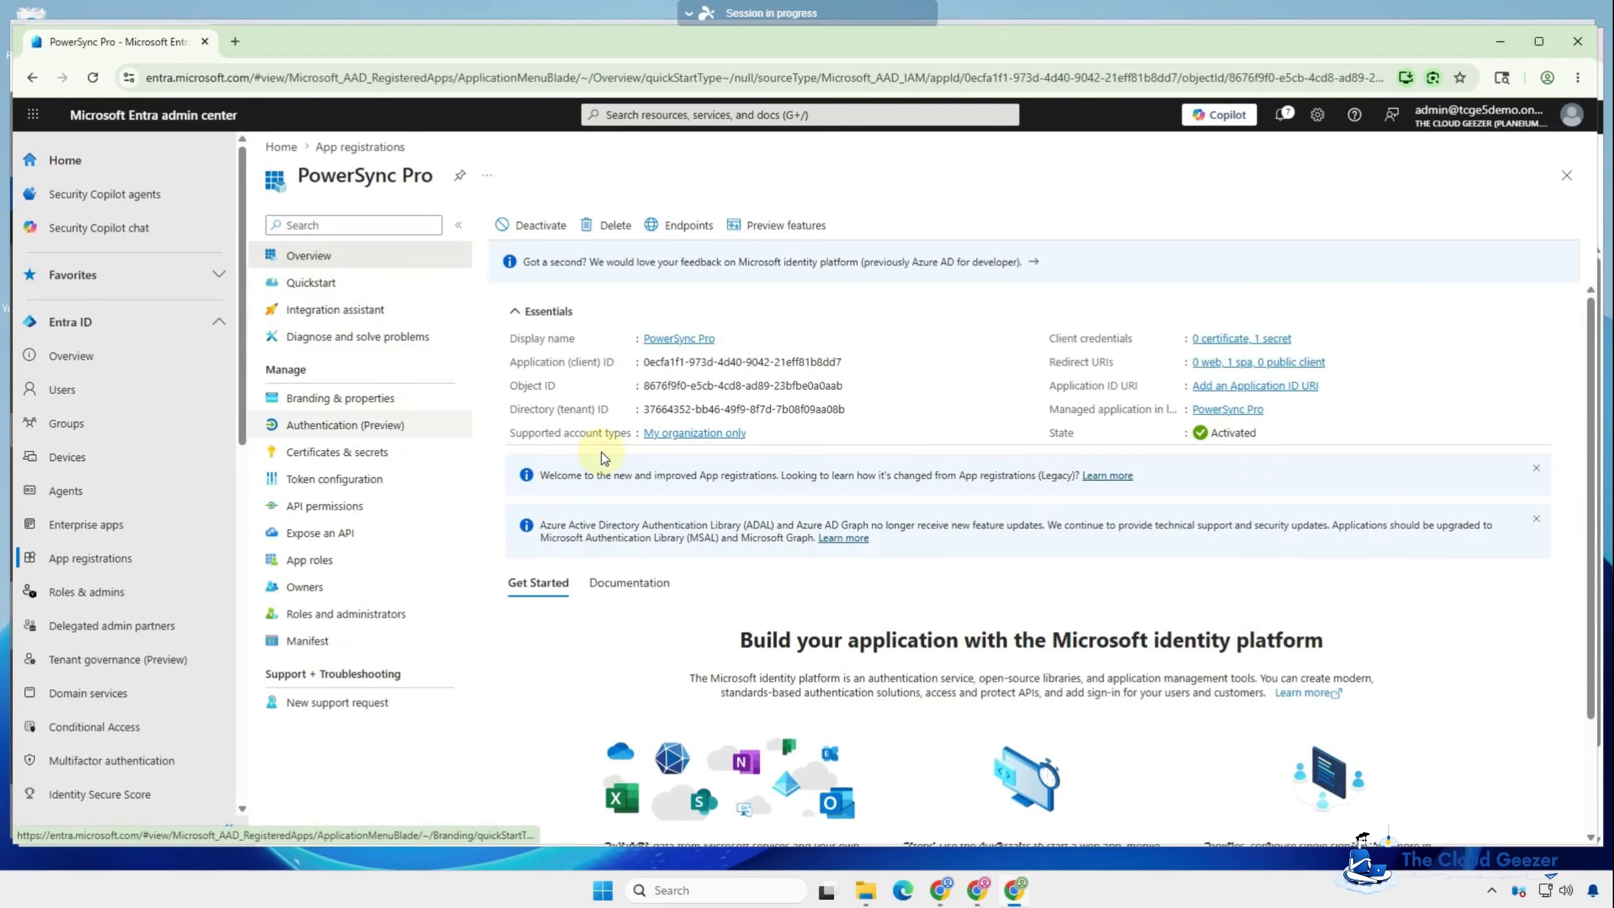
left_click(852, 363)
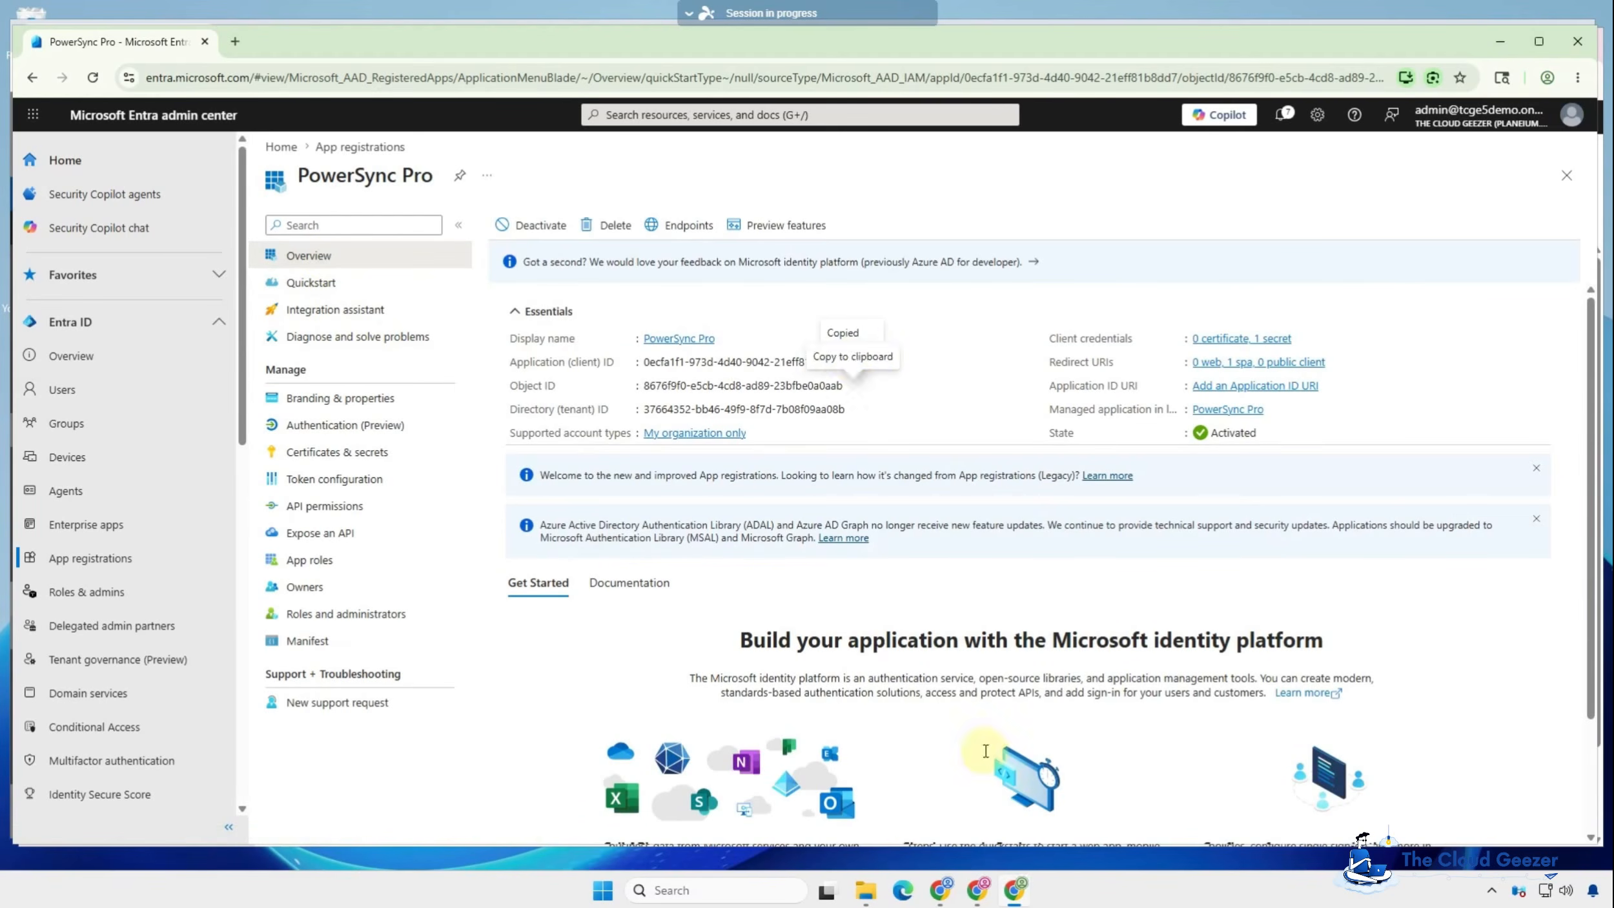
left_click(941, 890)
left_click(708, 335)
key("ctrl+v")
Step: Copy the directory (tenant) ID from the Entra app overview and paste it as the new directory's Tenant ID
left_click(1015, 890)
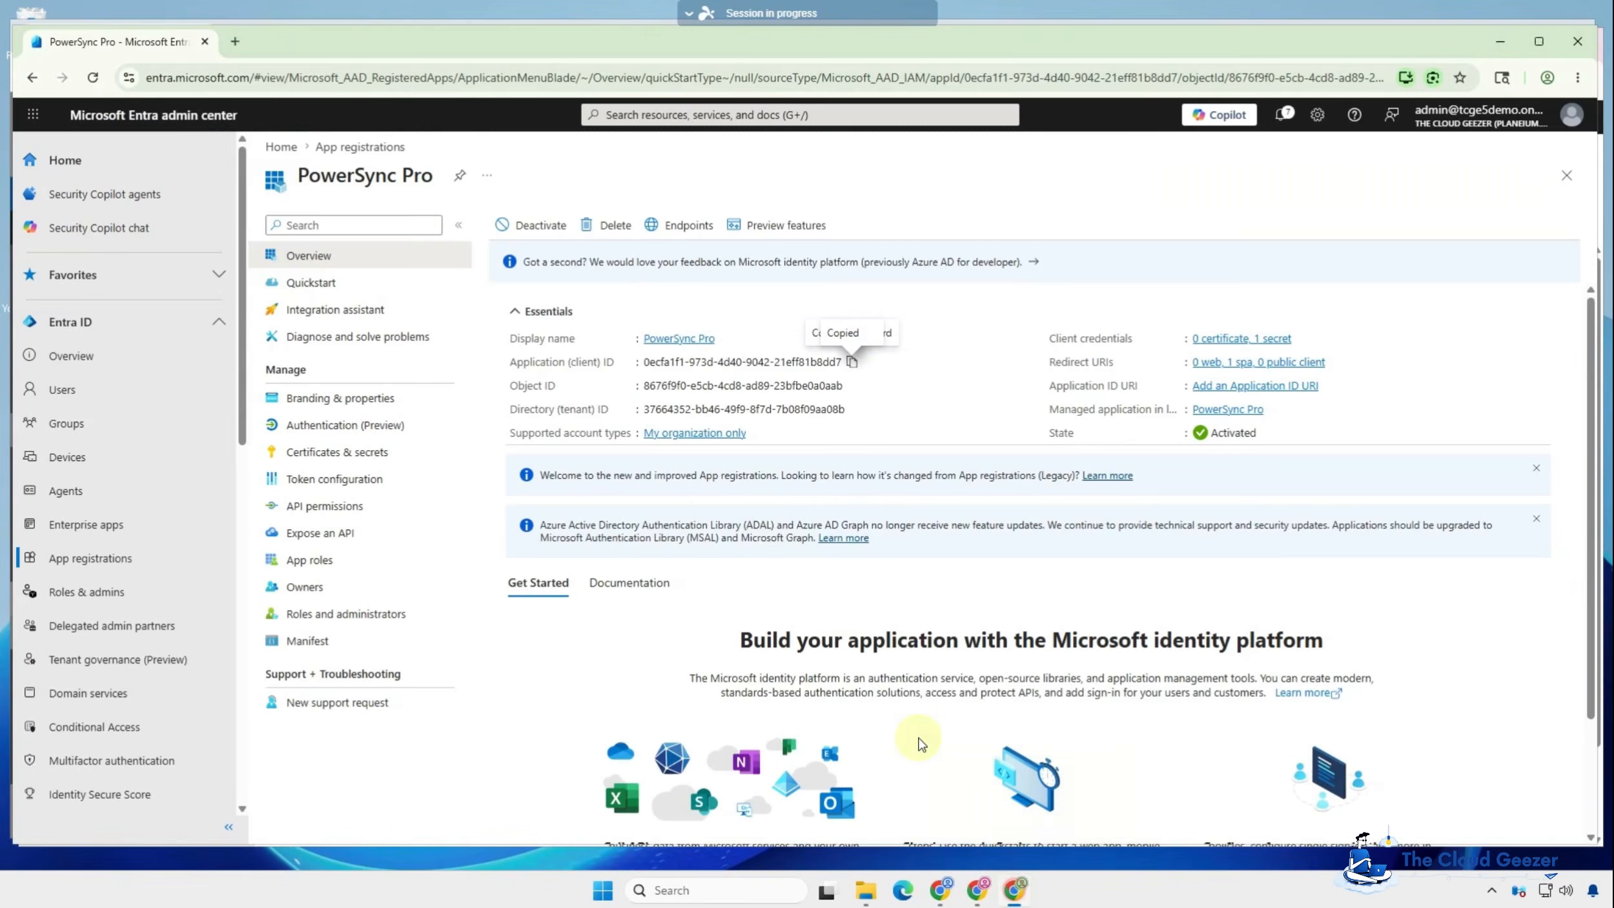
left_click(856, 408)
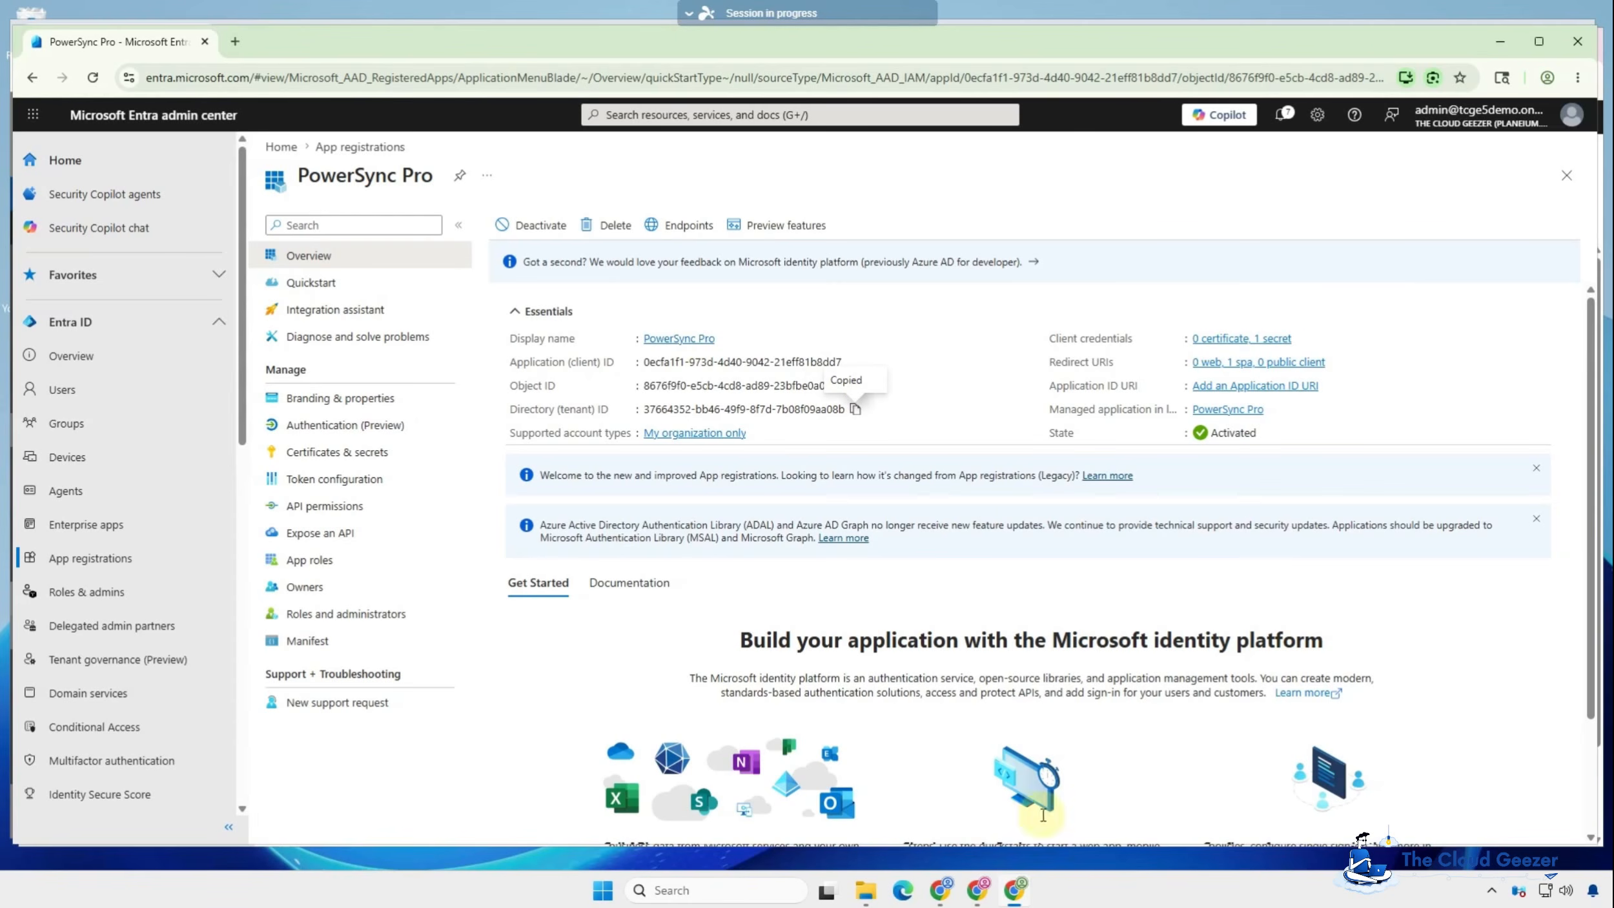
left_click(941, 890)
left_click(754, 293)
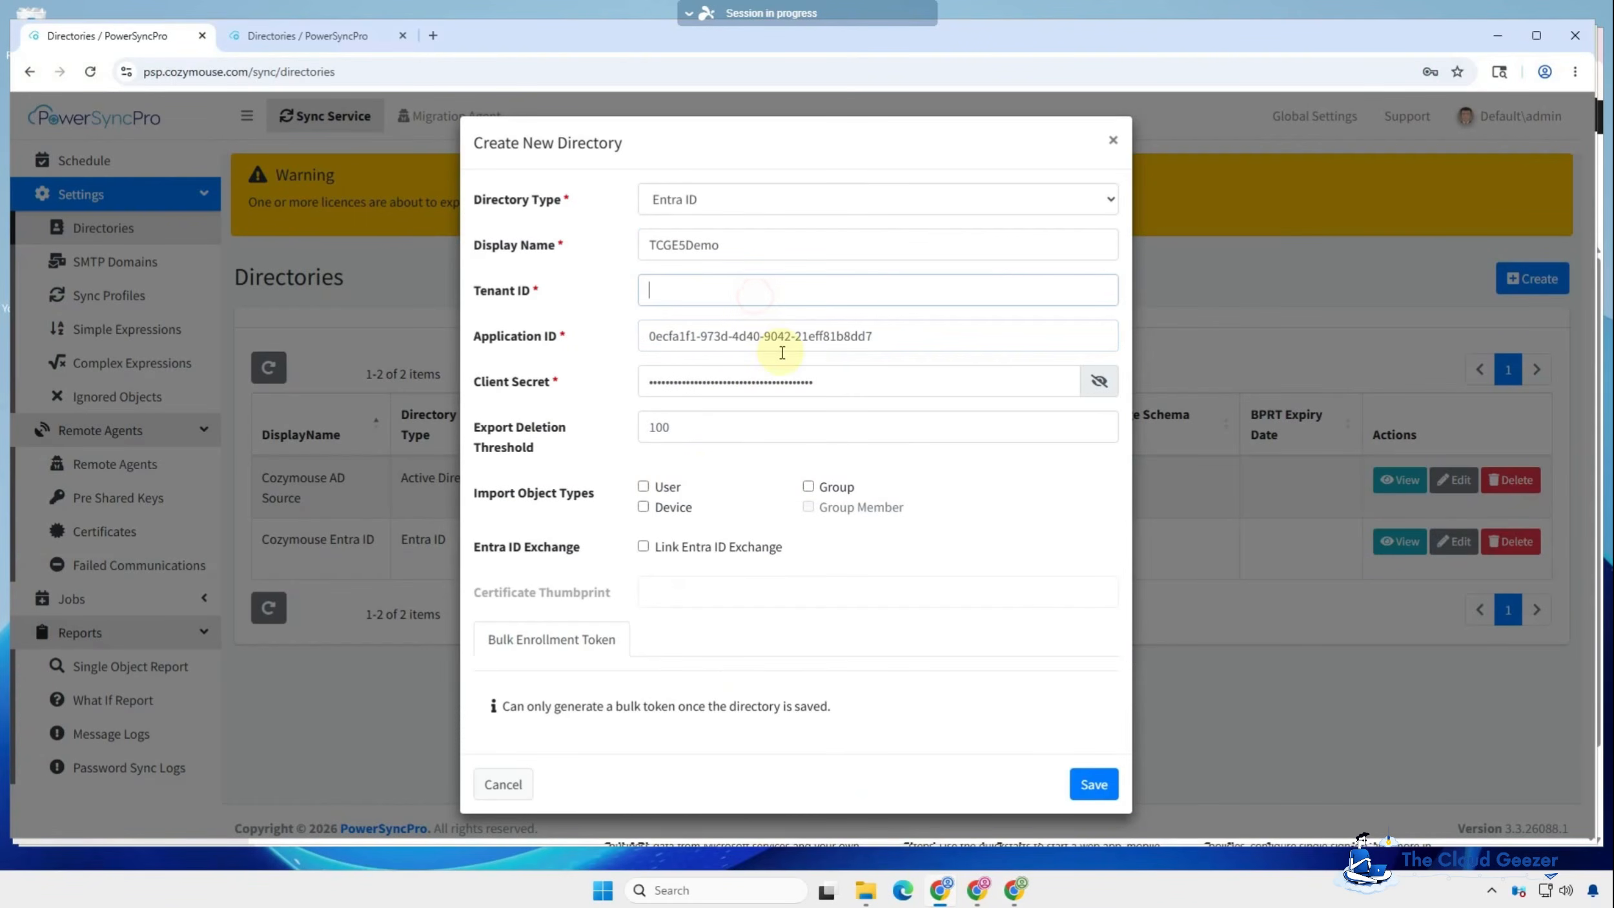
key("ctrl+v")
Step: Select User, Device and Group as import object types, save the TCGE5Demo directory, and decline saving the password in the browser
left_click(646, 488)
left_click(643, 507)
left_click(808, 487)
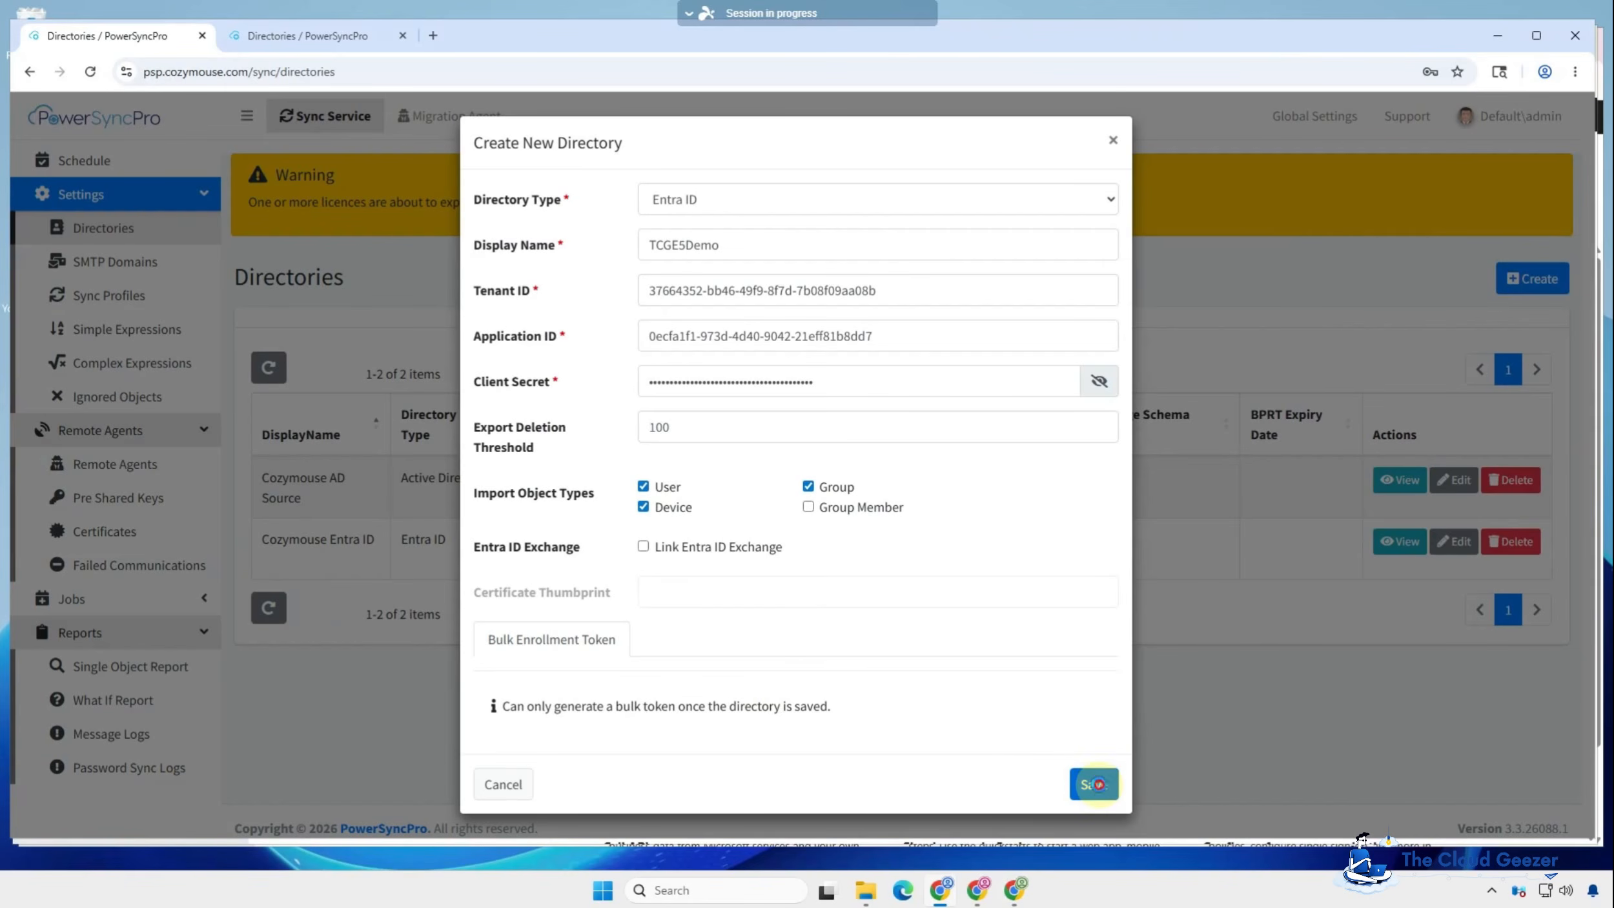
left_click(1099, 786)
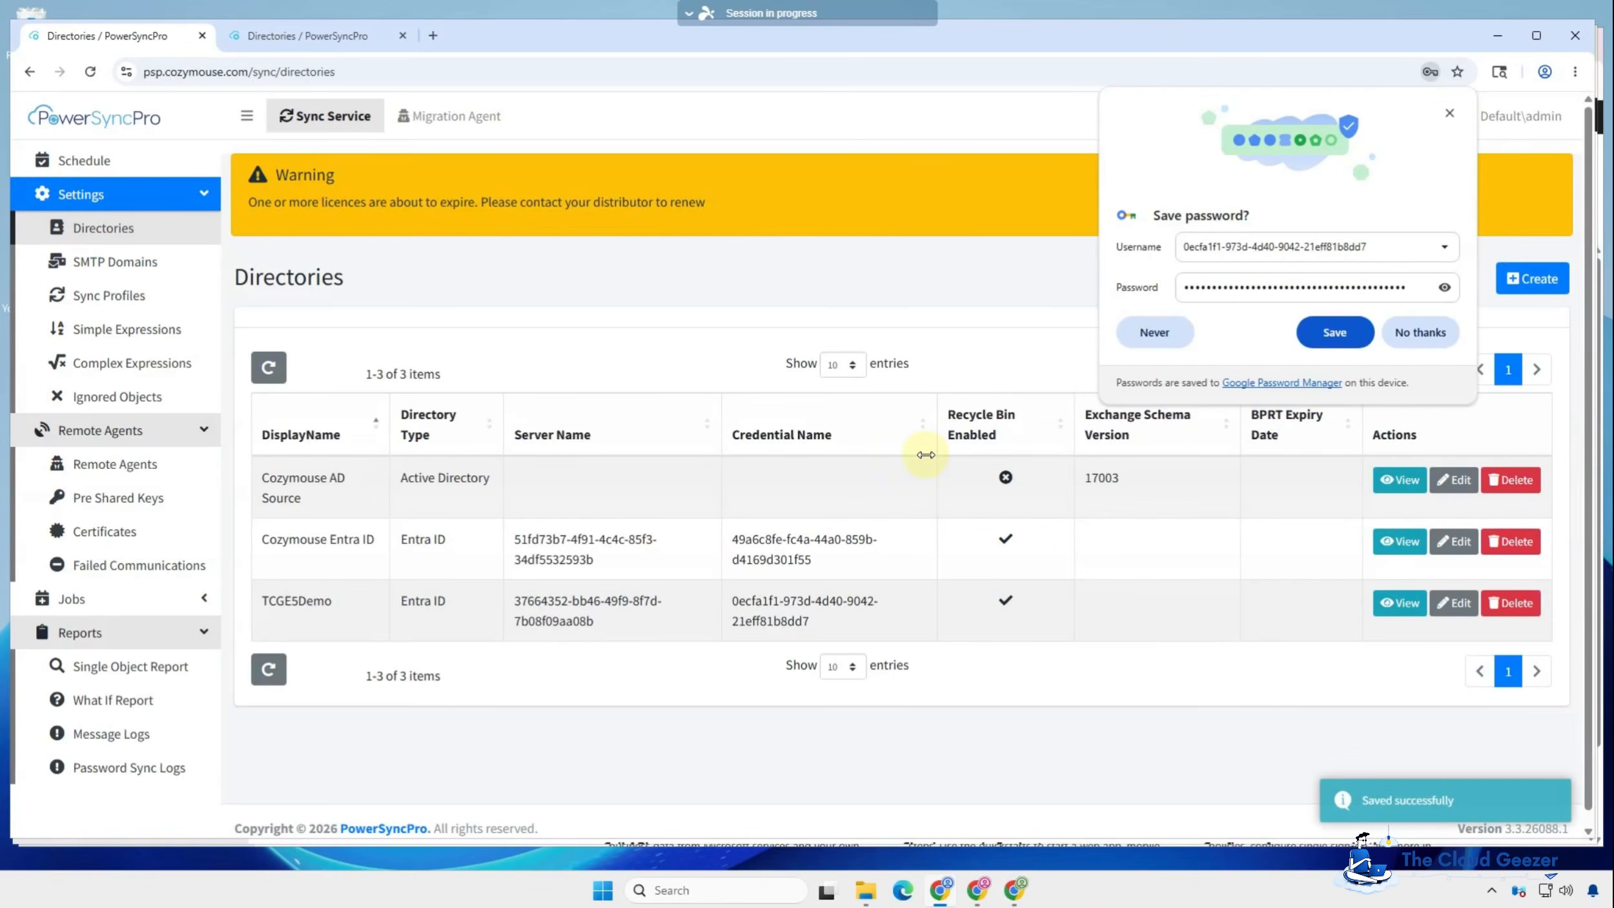
left_click(1419, 332)
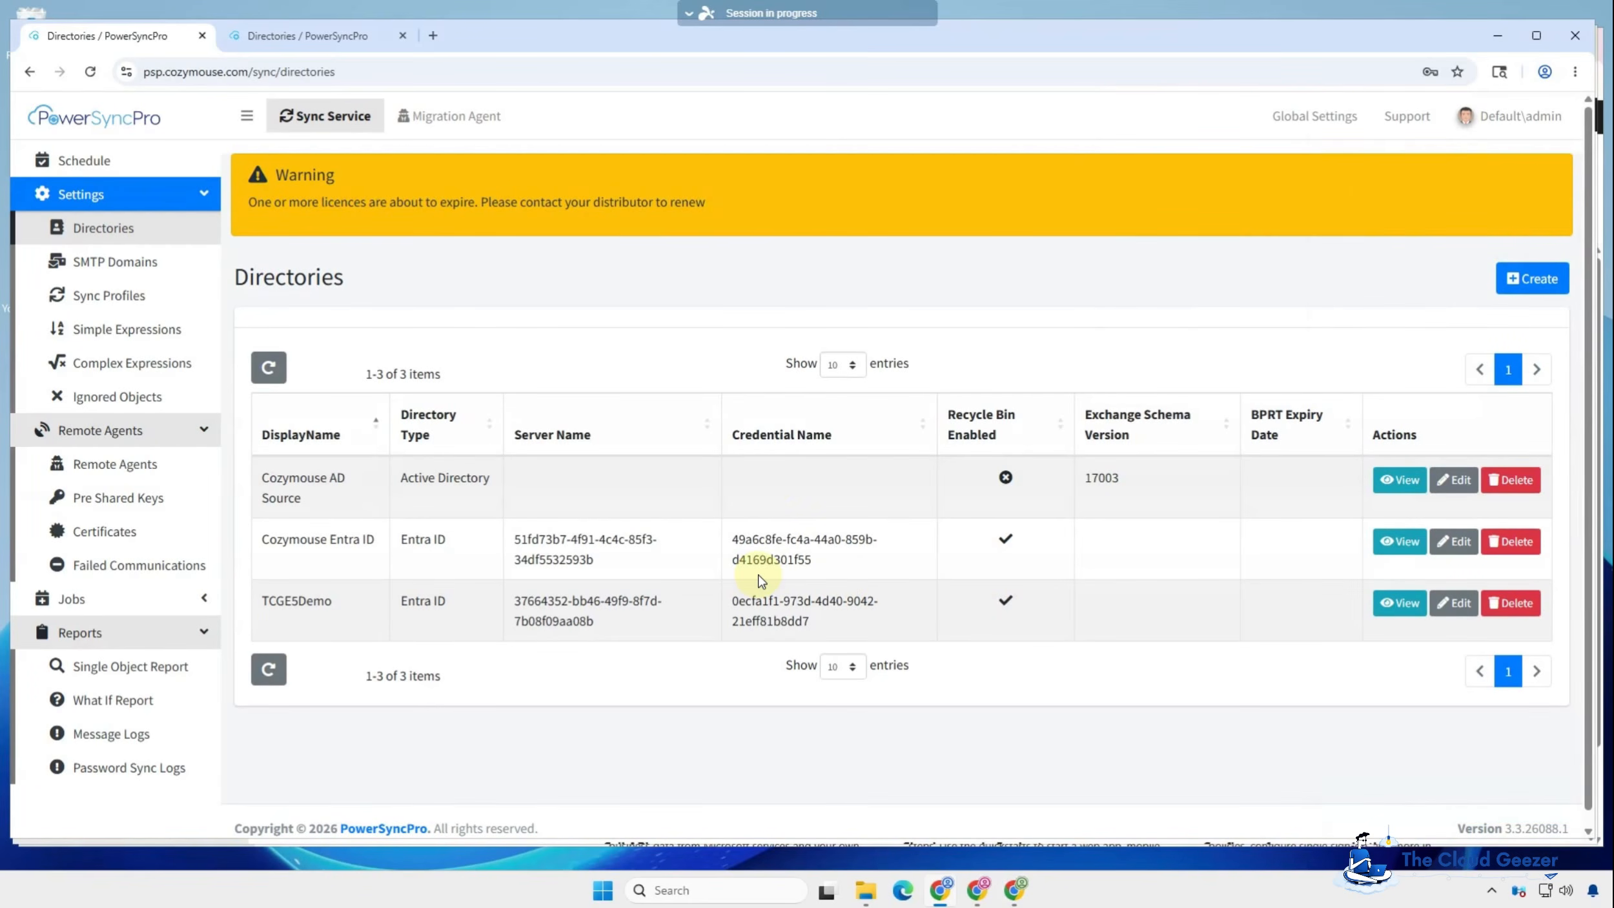
Step: Check the container import jobs and run an Import Objects job for the Cozymouse Entra ID directory
left_click(125, 604)
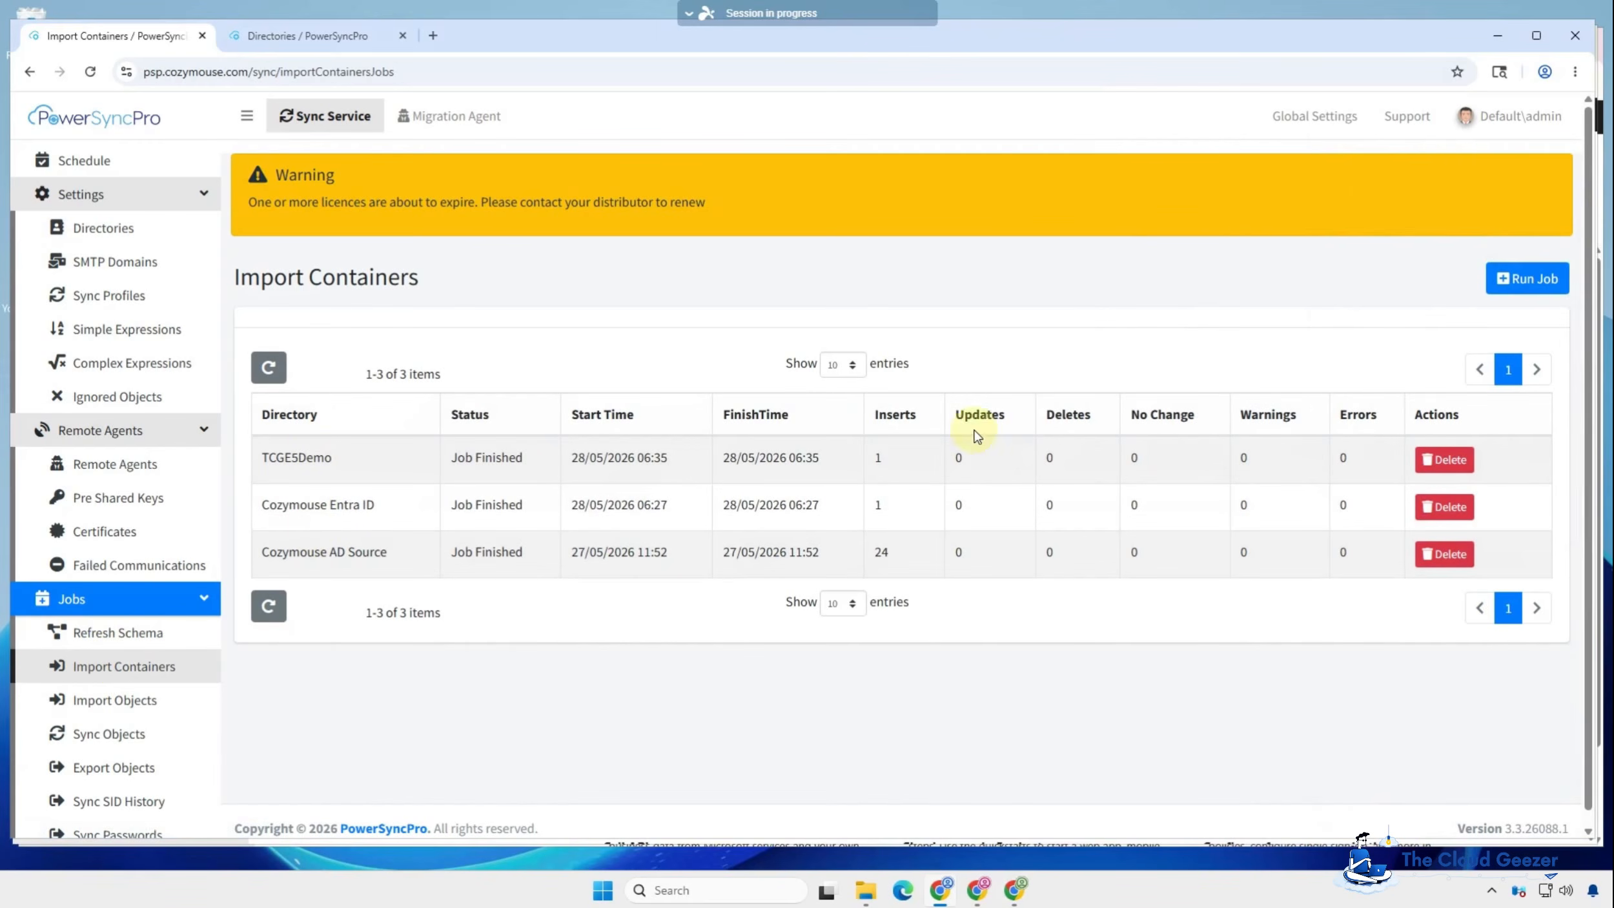
left_click(108, 700)
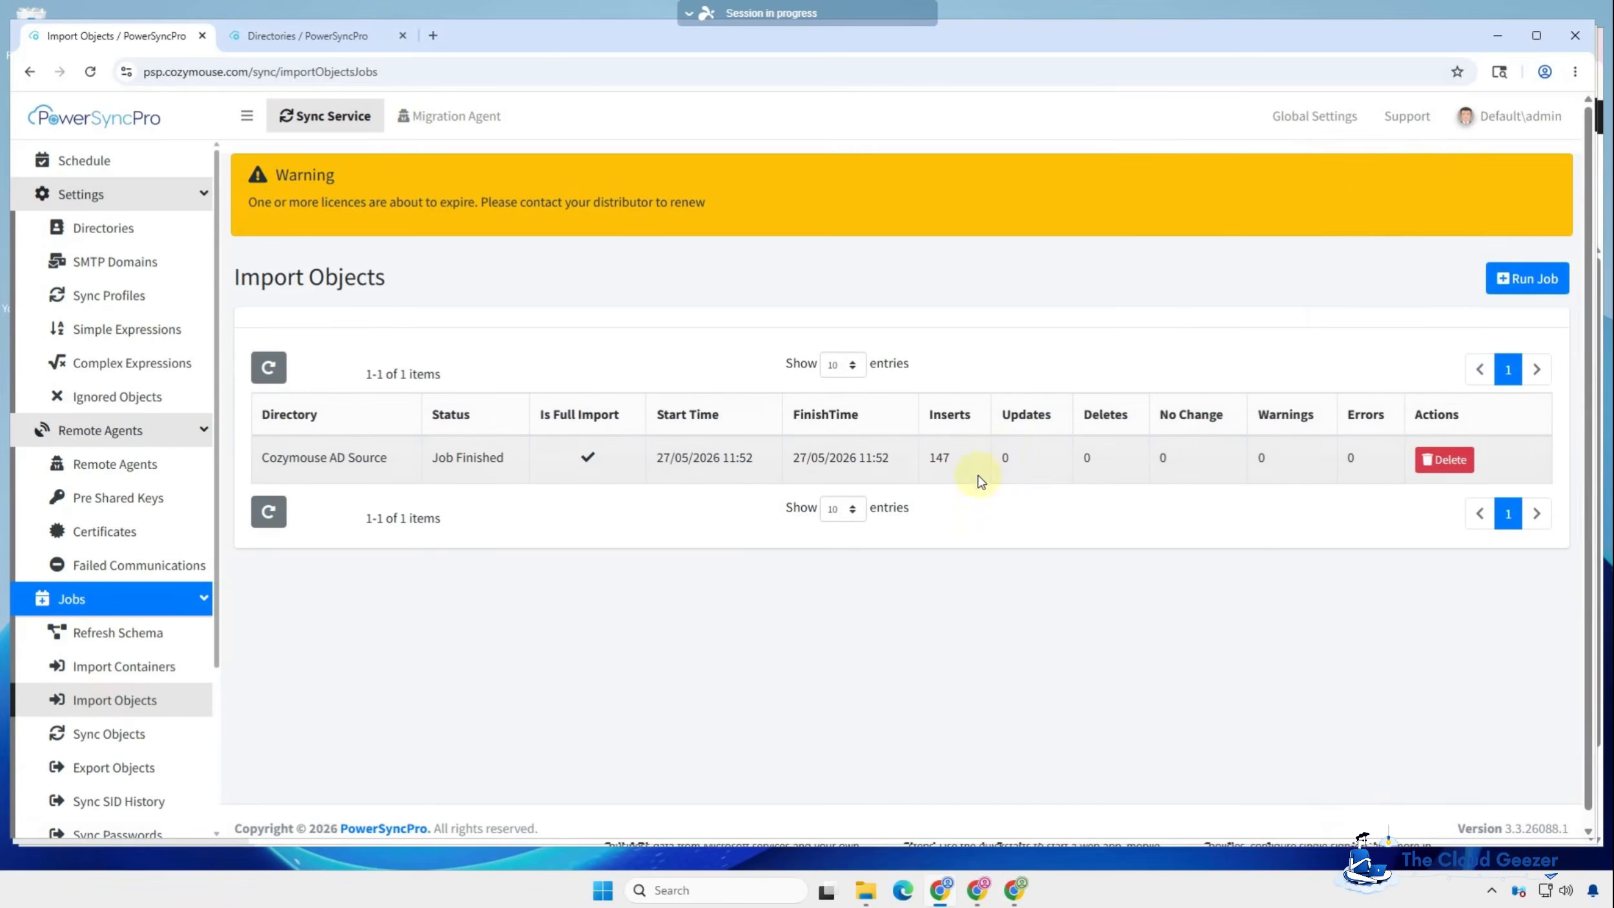
left_click(1530, 281)
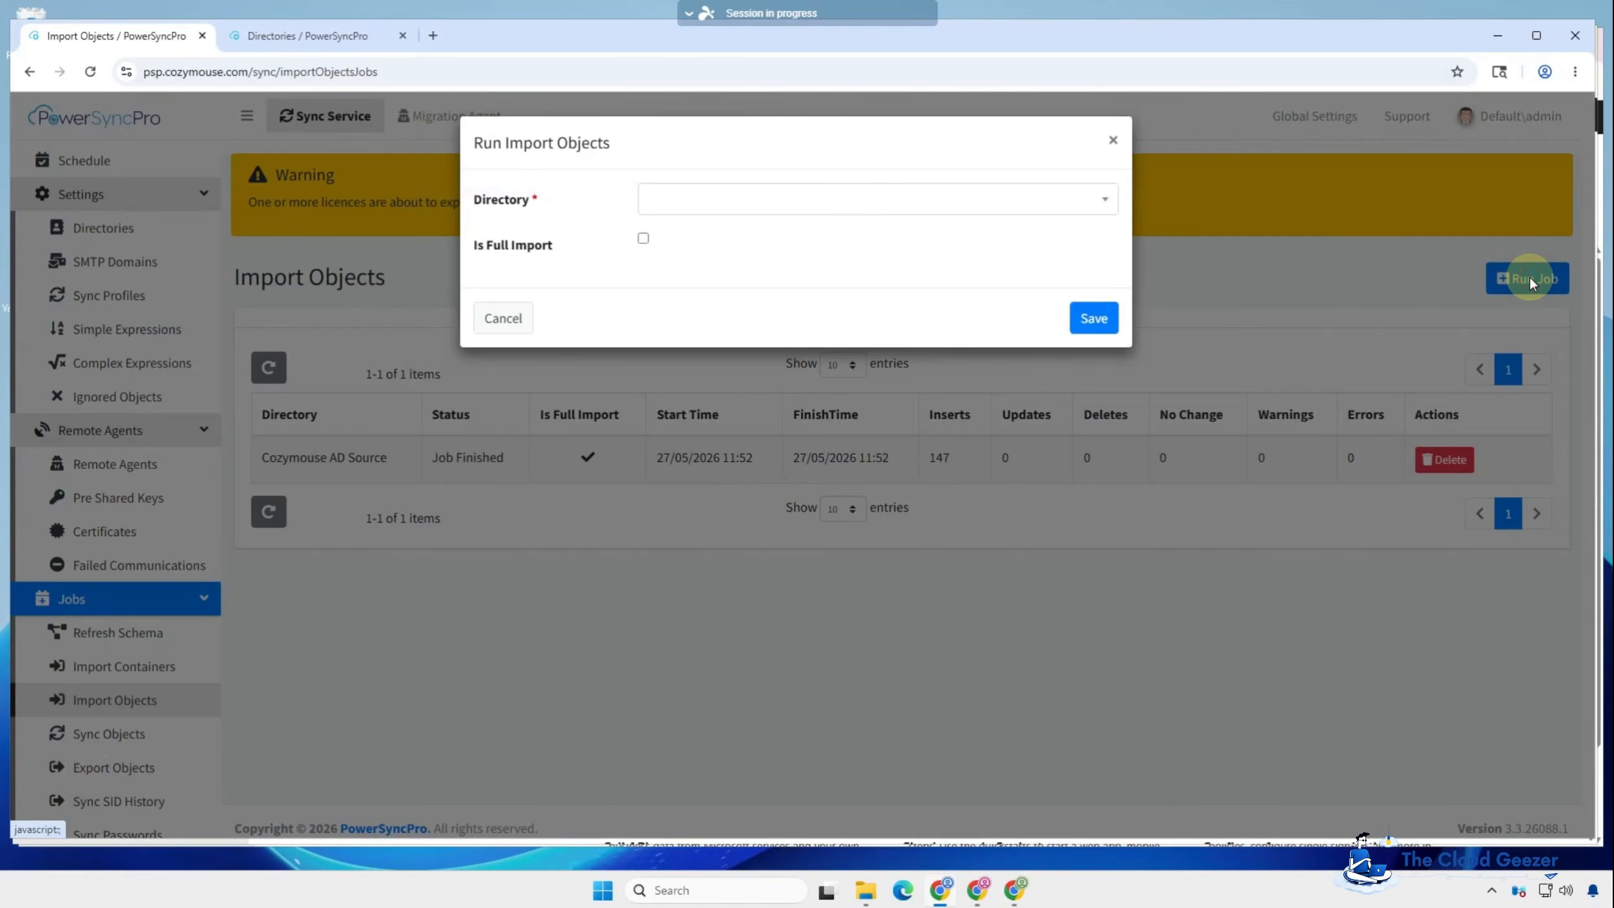
left_click(978, 200)
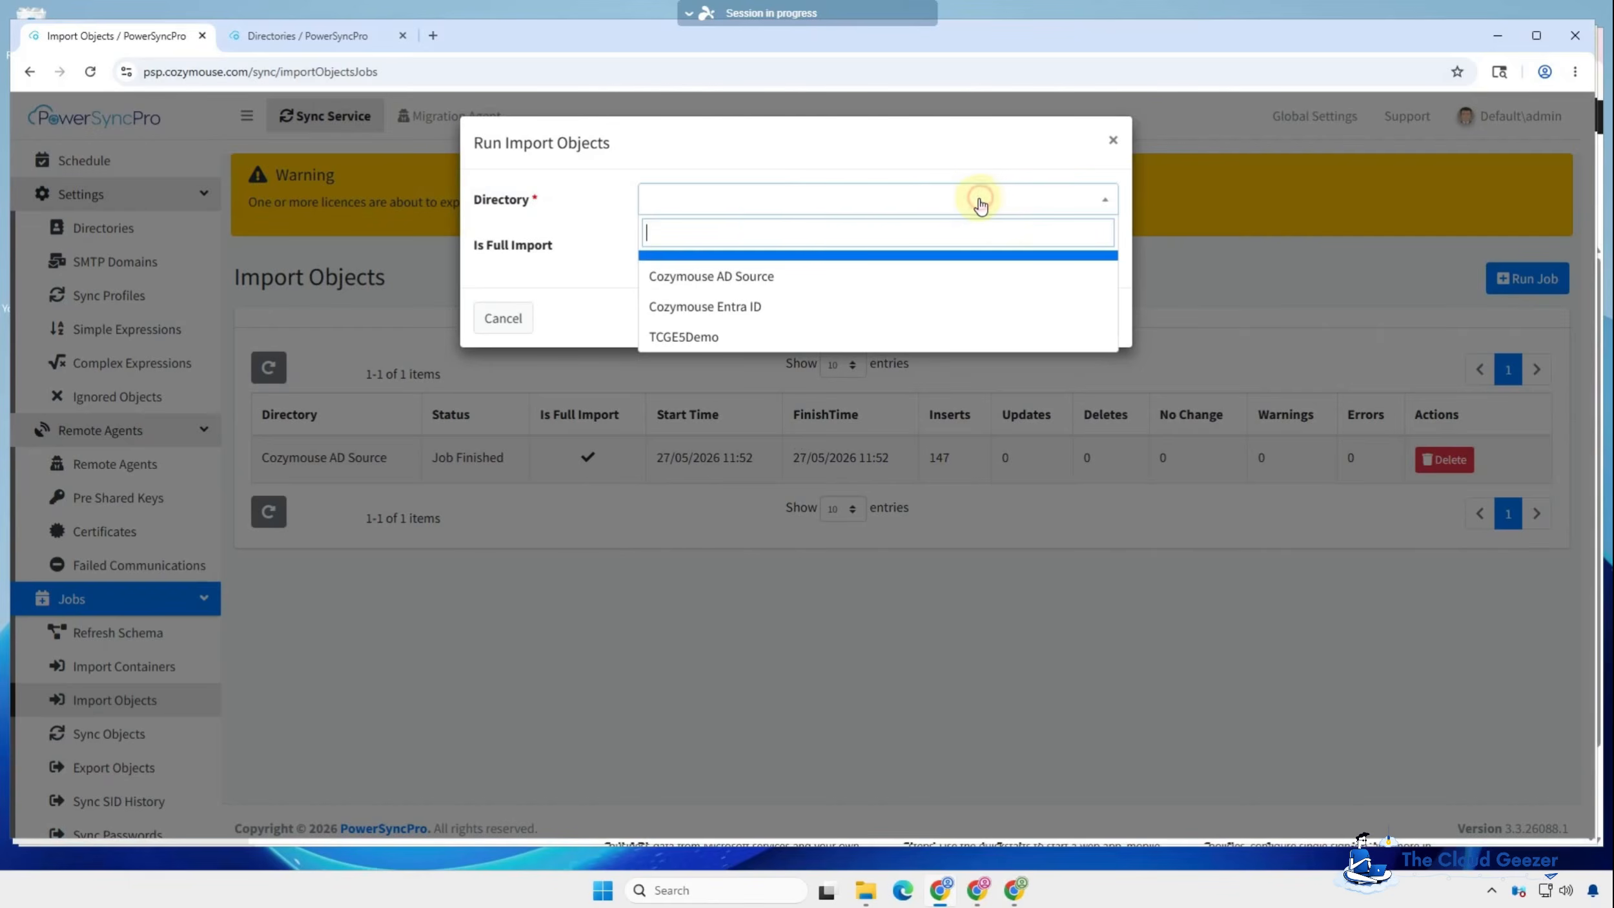
left_click(723, 306)
left_click(1098, 319)
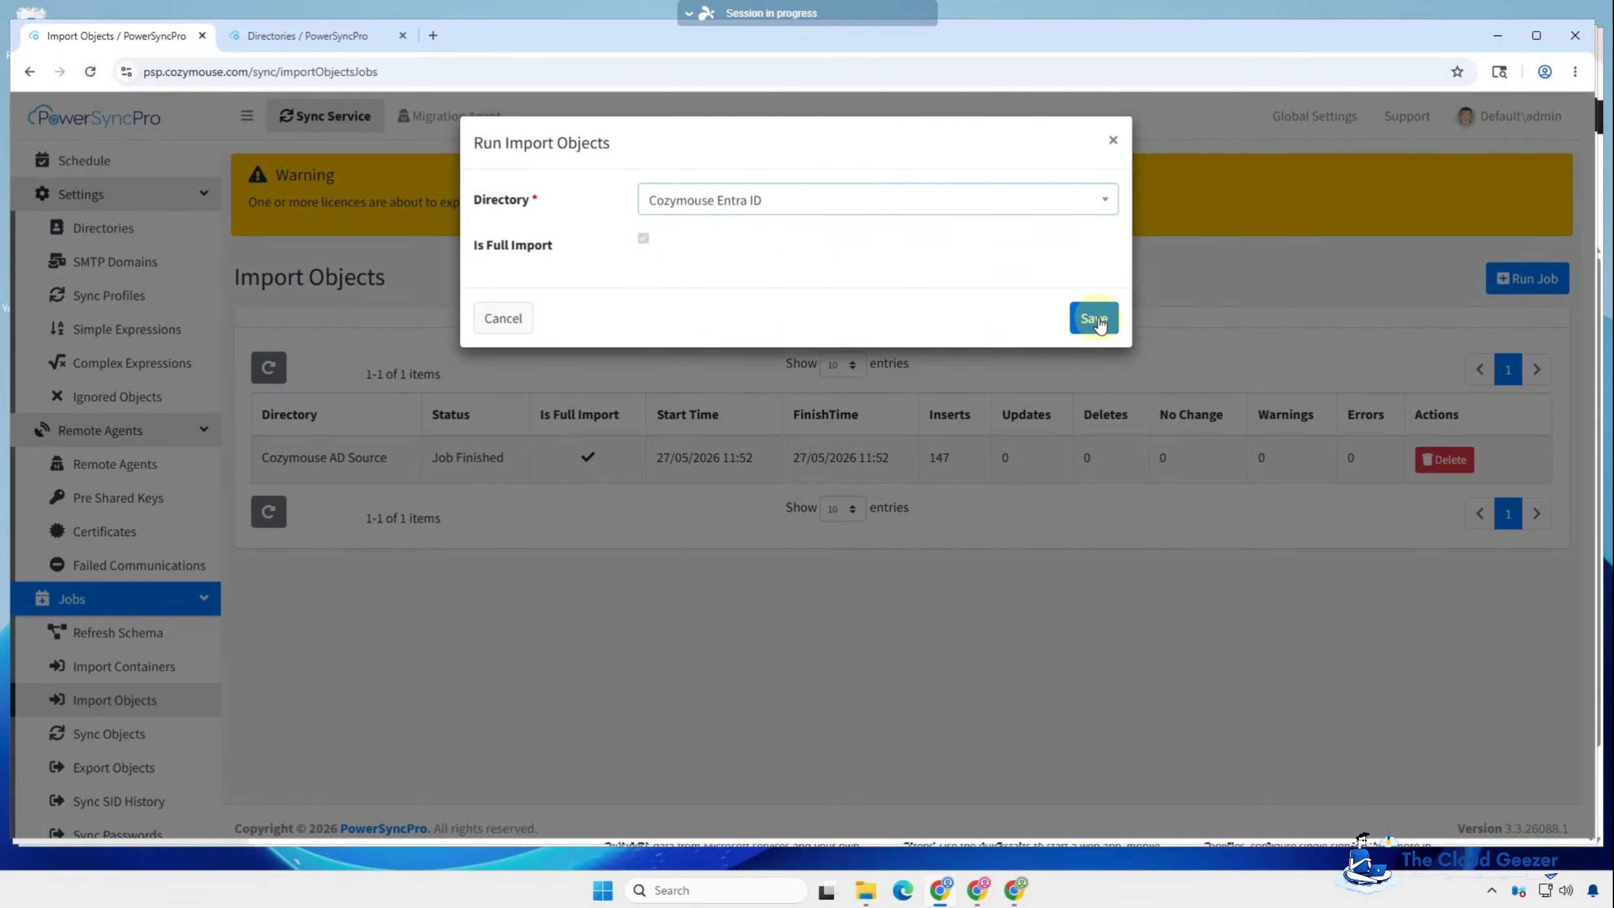
Step: Run an Import Objects job for the TCGE5Demo directory and refresh the job list to check its progress
left_click(1523, 284)
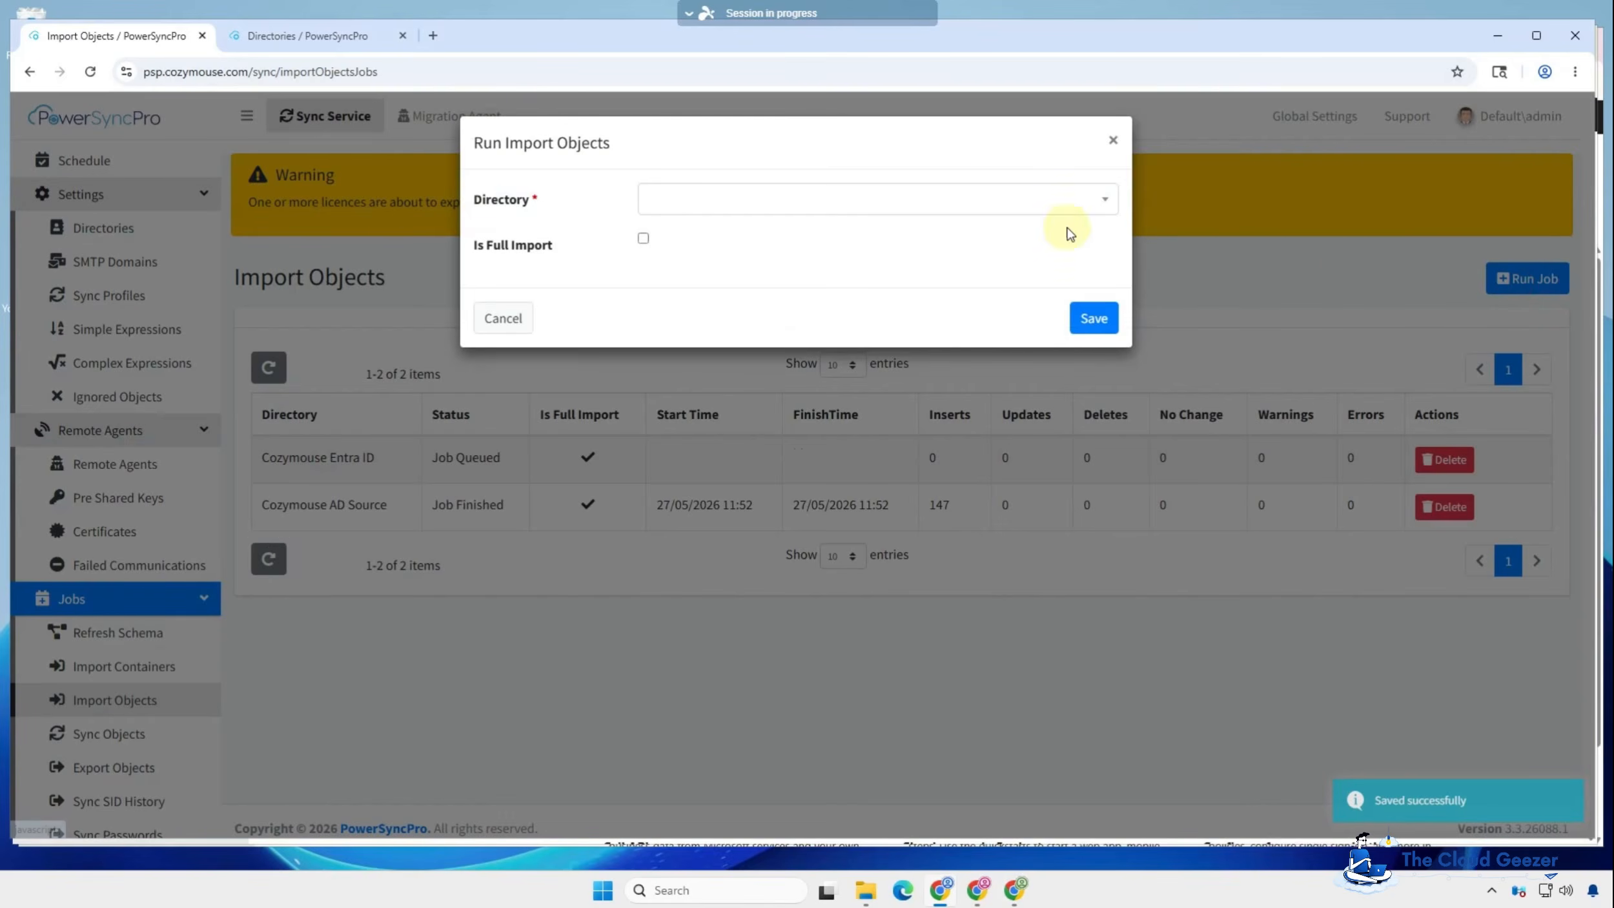
left_click(948, 200)
left_click(710, 337)
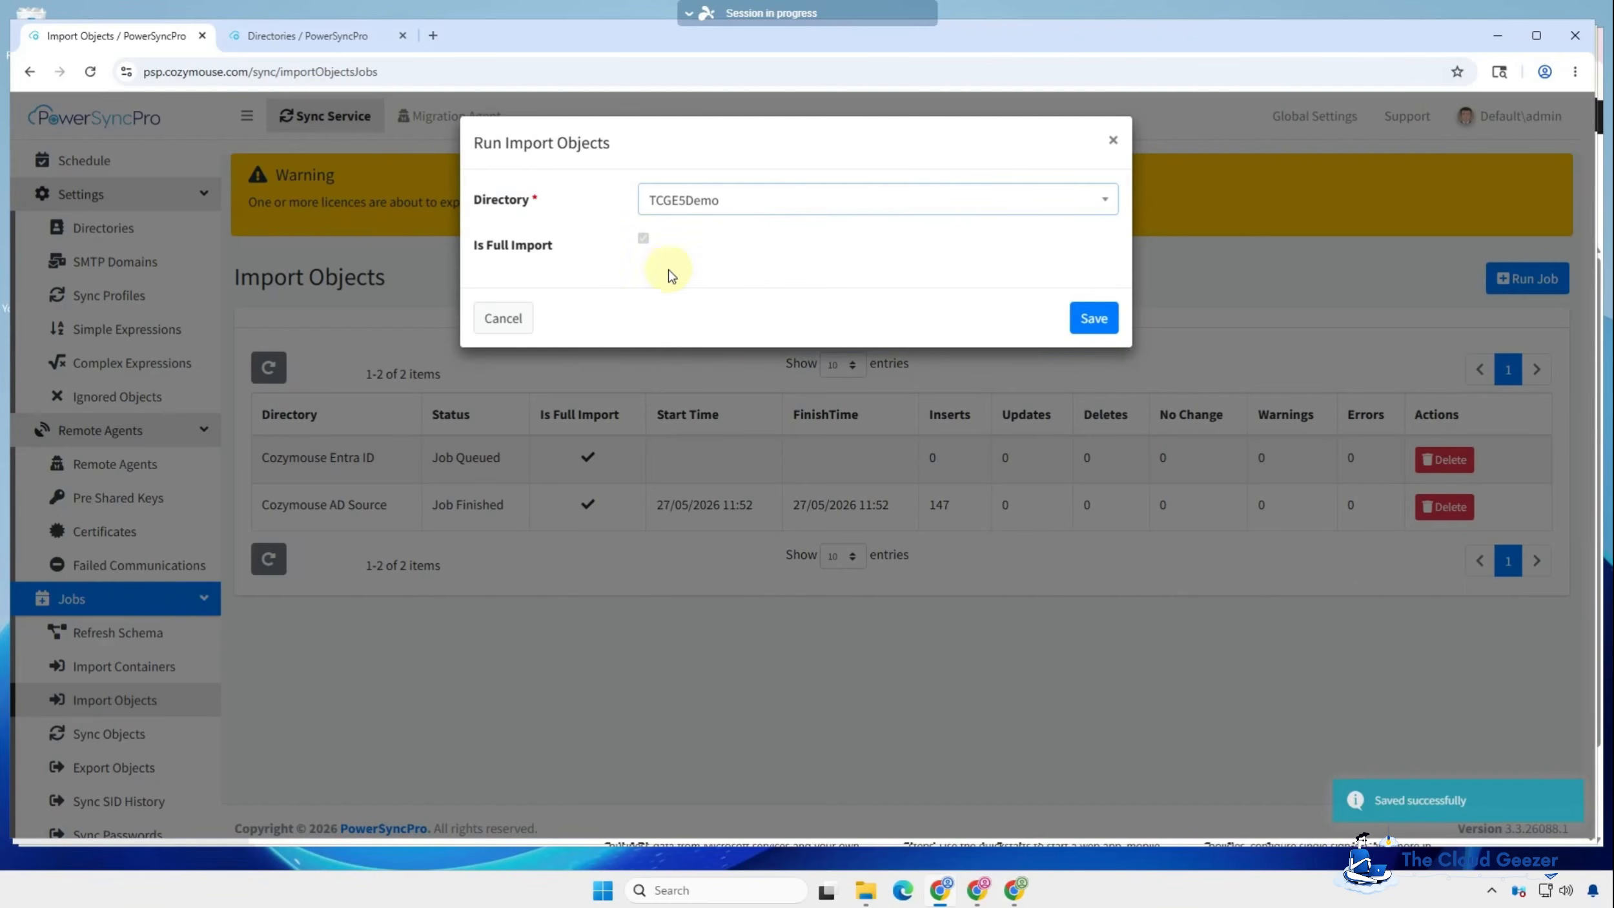
left_click(1090, 319)
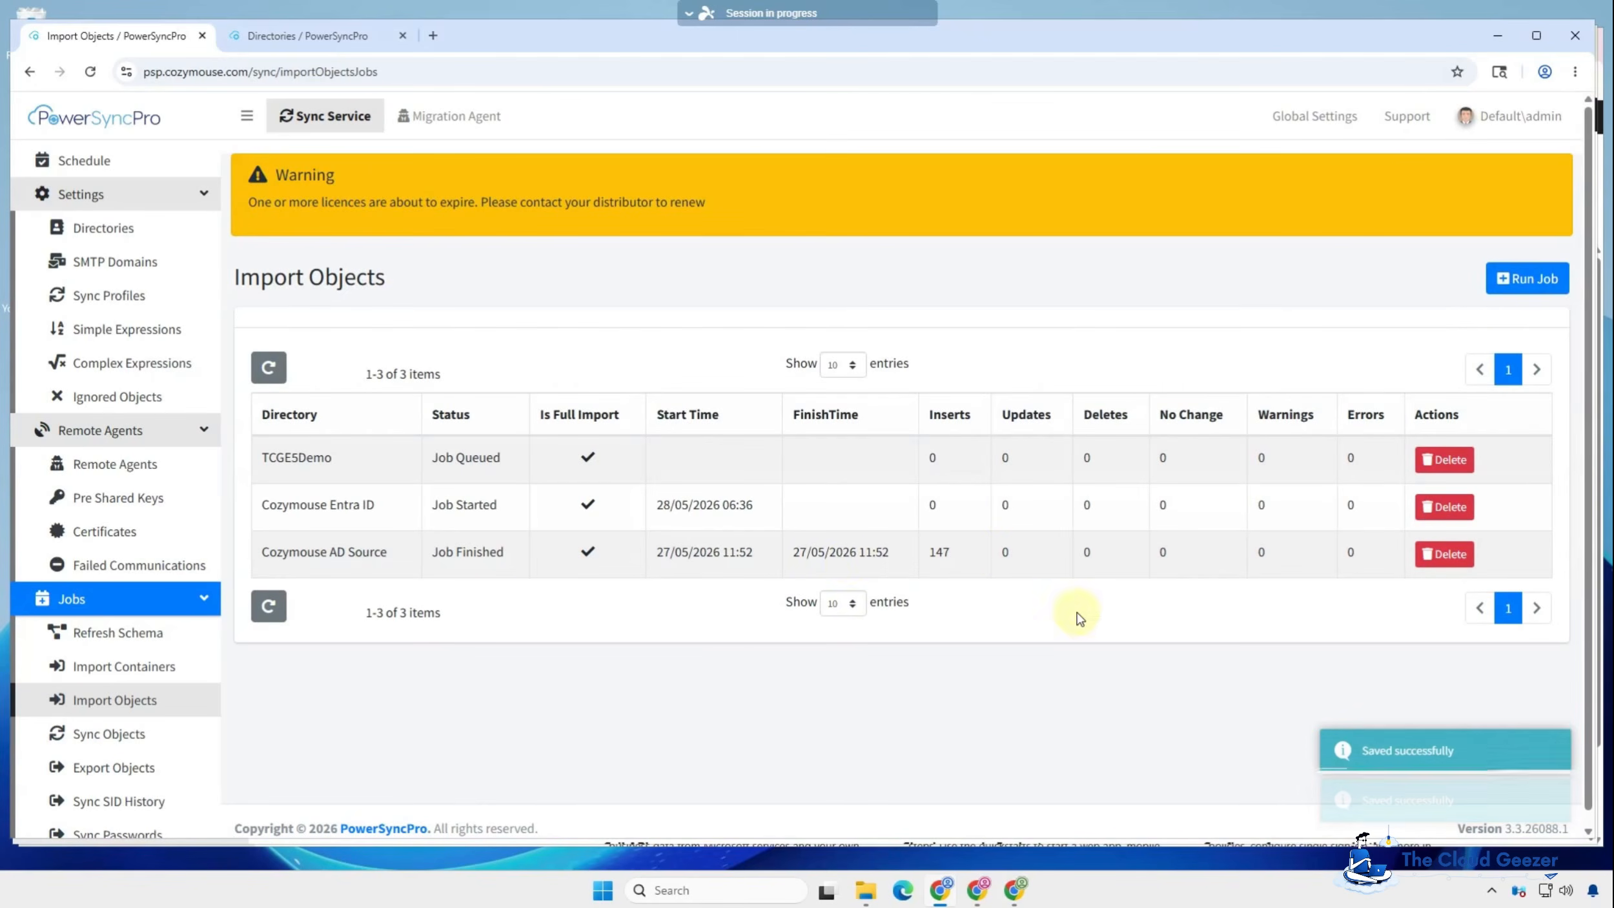
left_click(270, 370)
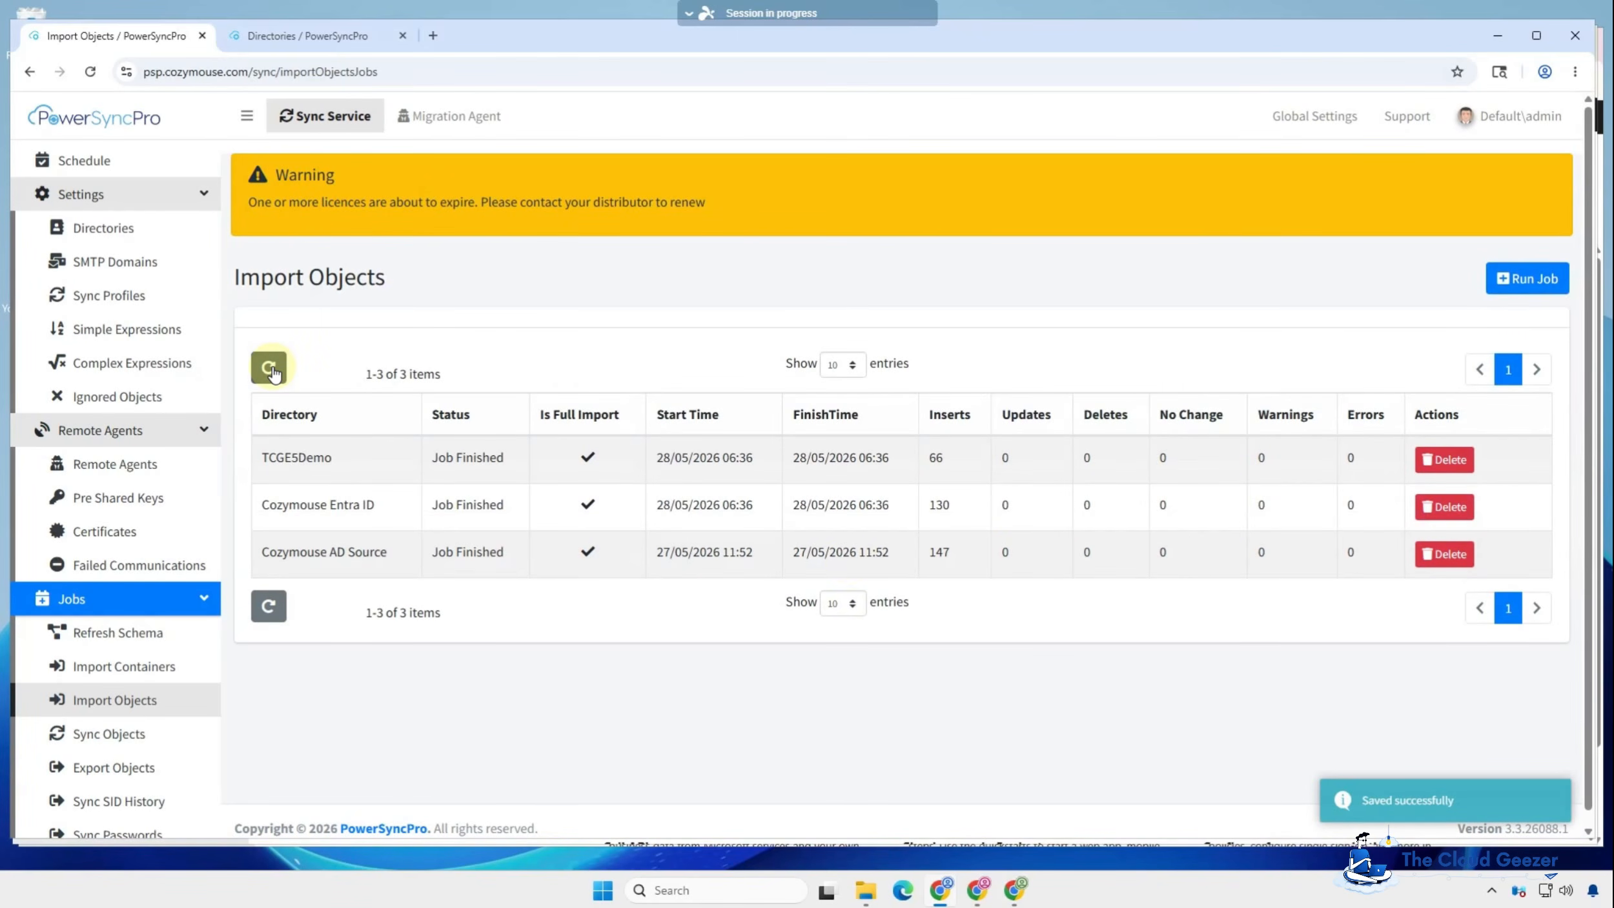
left_click(271, 369)
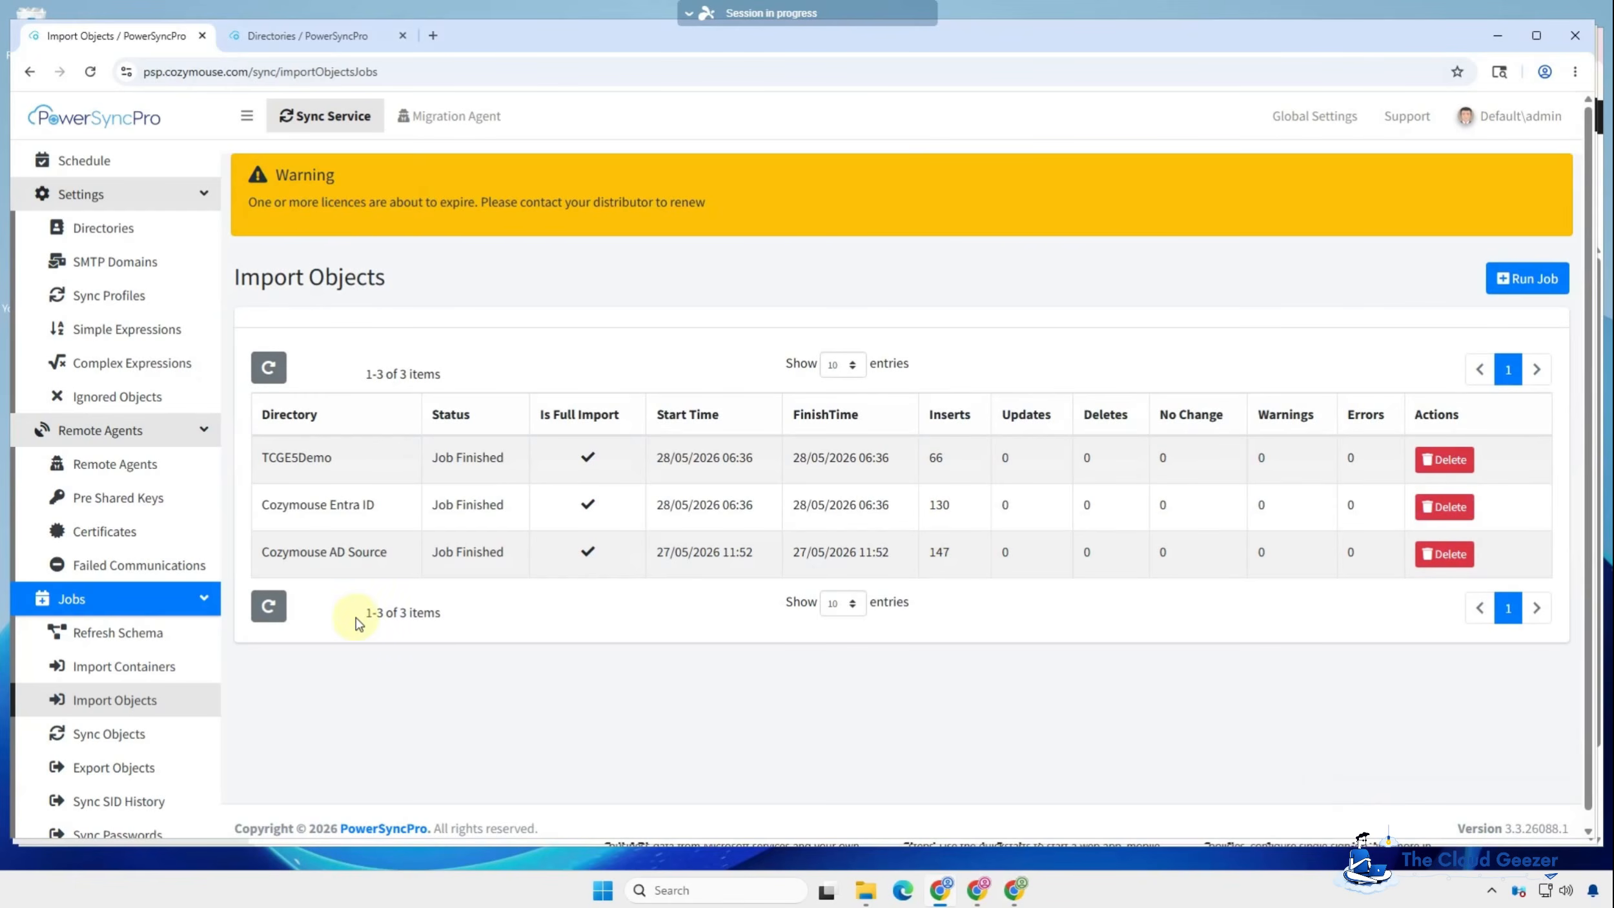
scroll(119, 617, "down", 3)
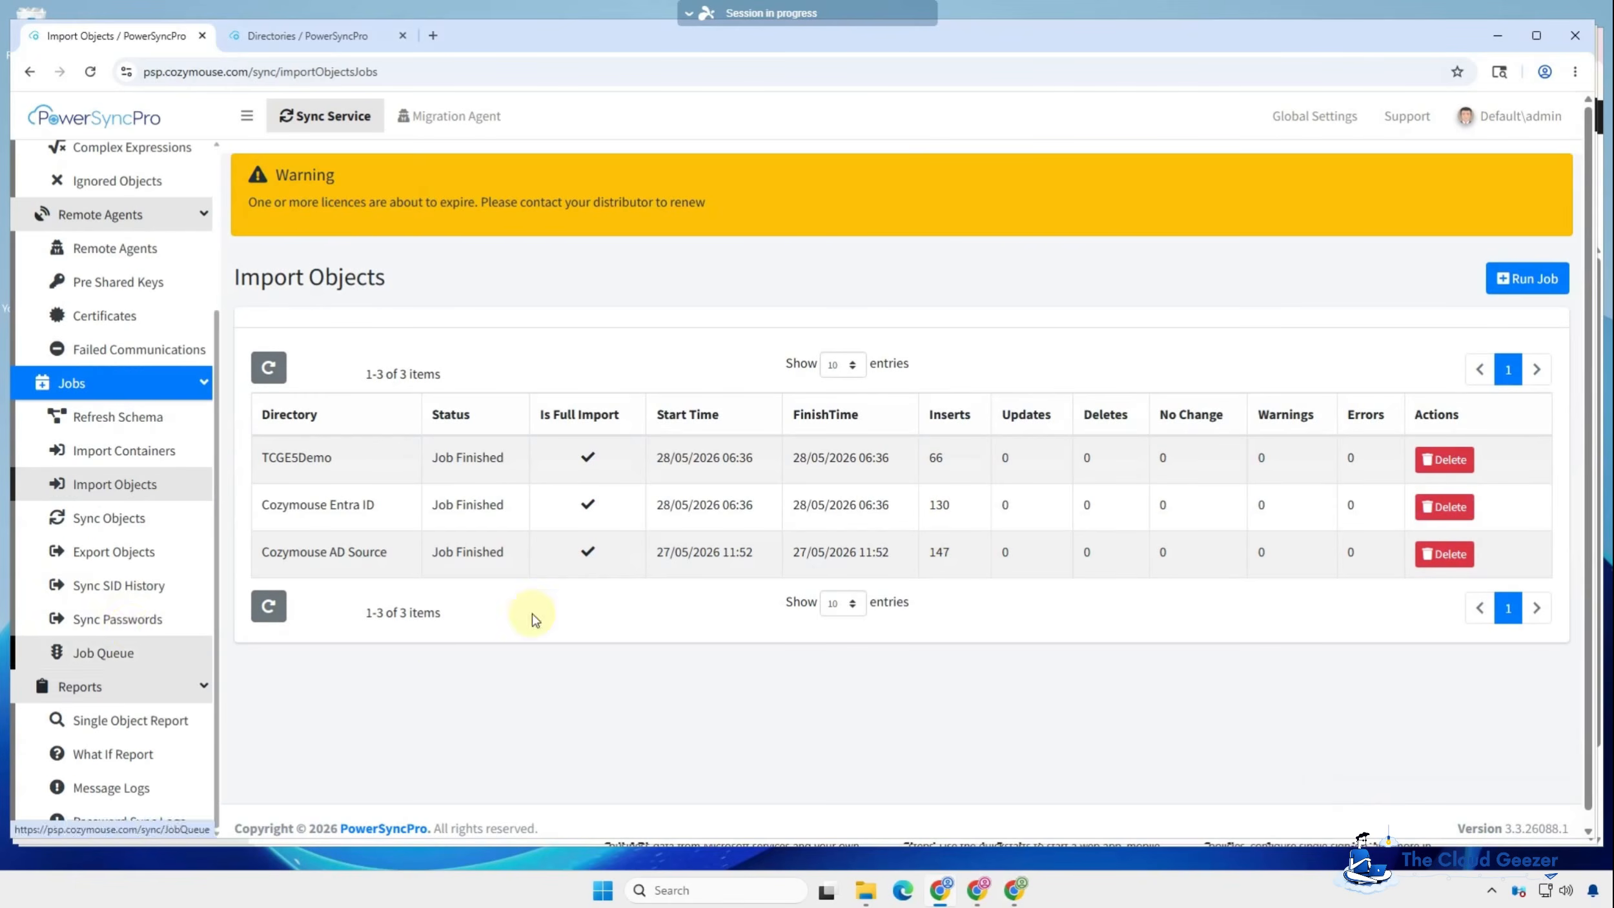
Step: Search the Cozymouse Entra ID directory in the Single Object Report with the wildcard * and review the imported objects
left_click(101, 722)
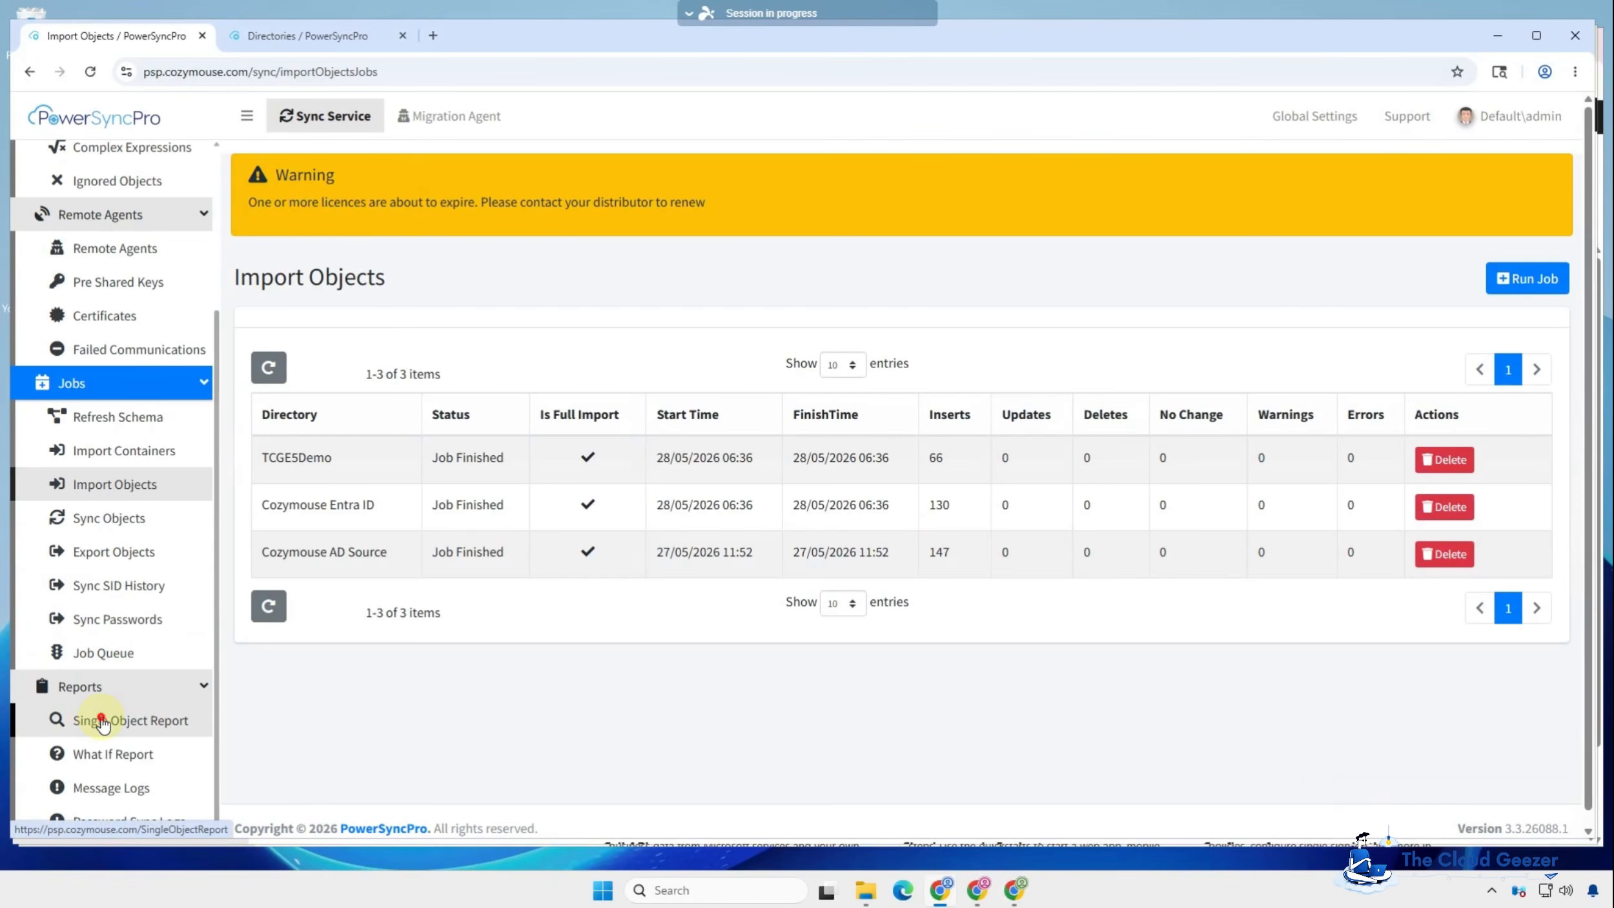
left_click(607, 332)
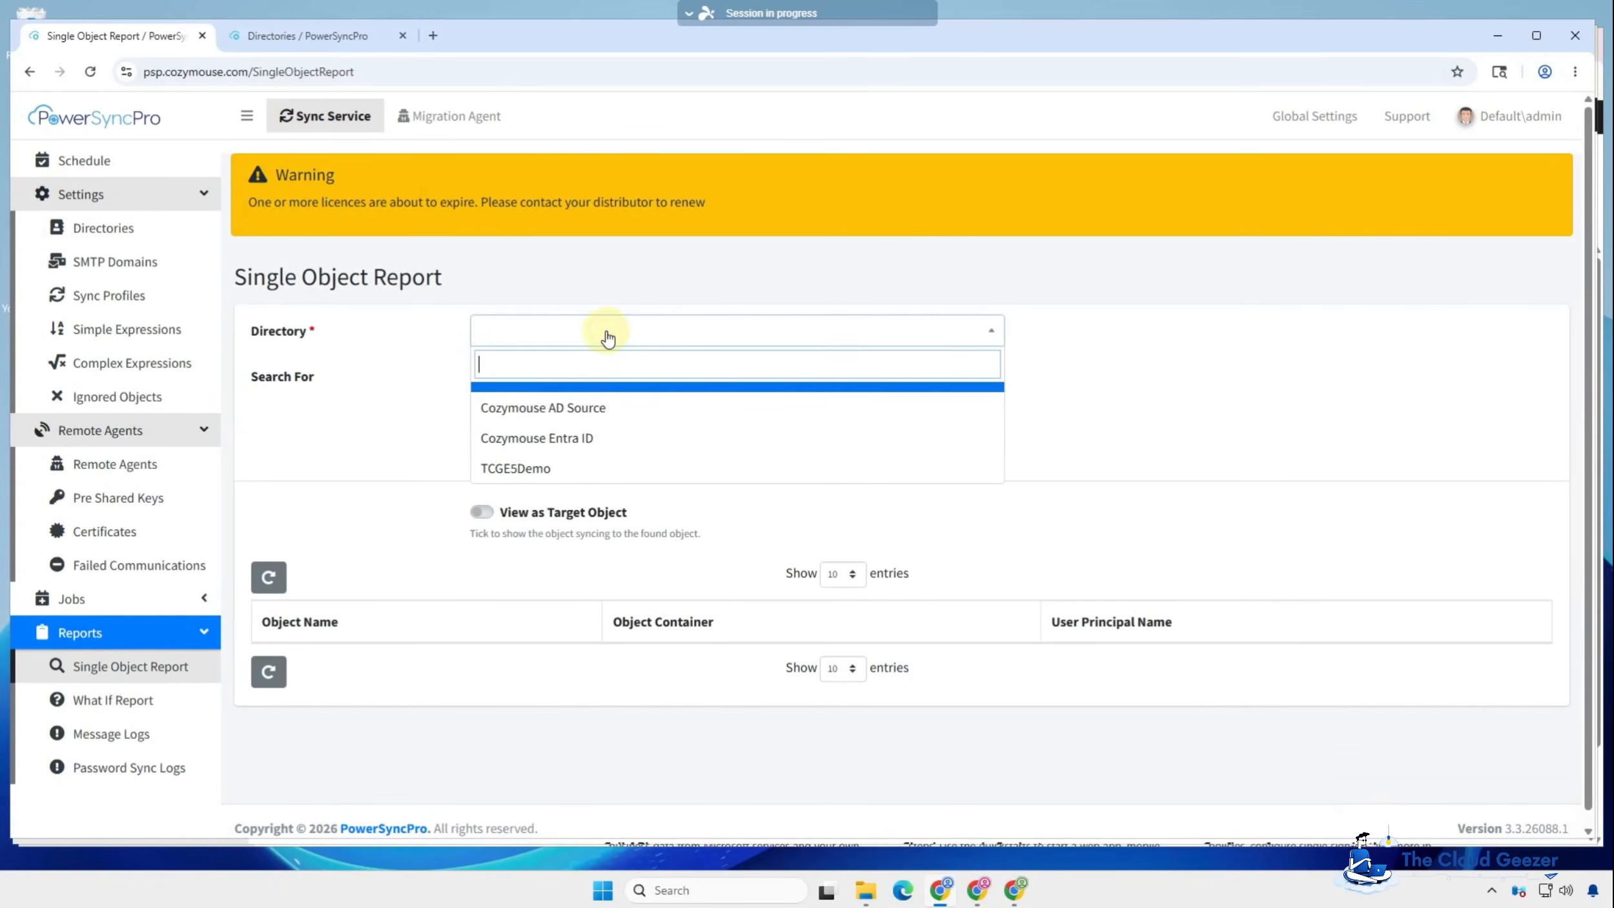
left_click(575, 439)
left_click(529, 376)
type("*")
left_click(504, 442)
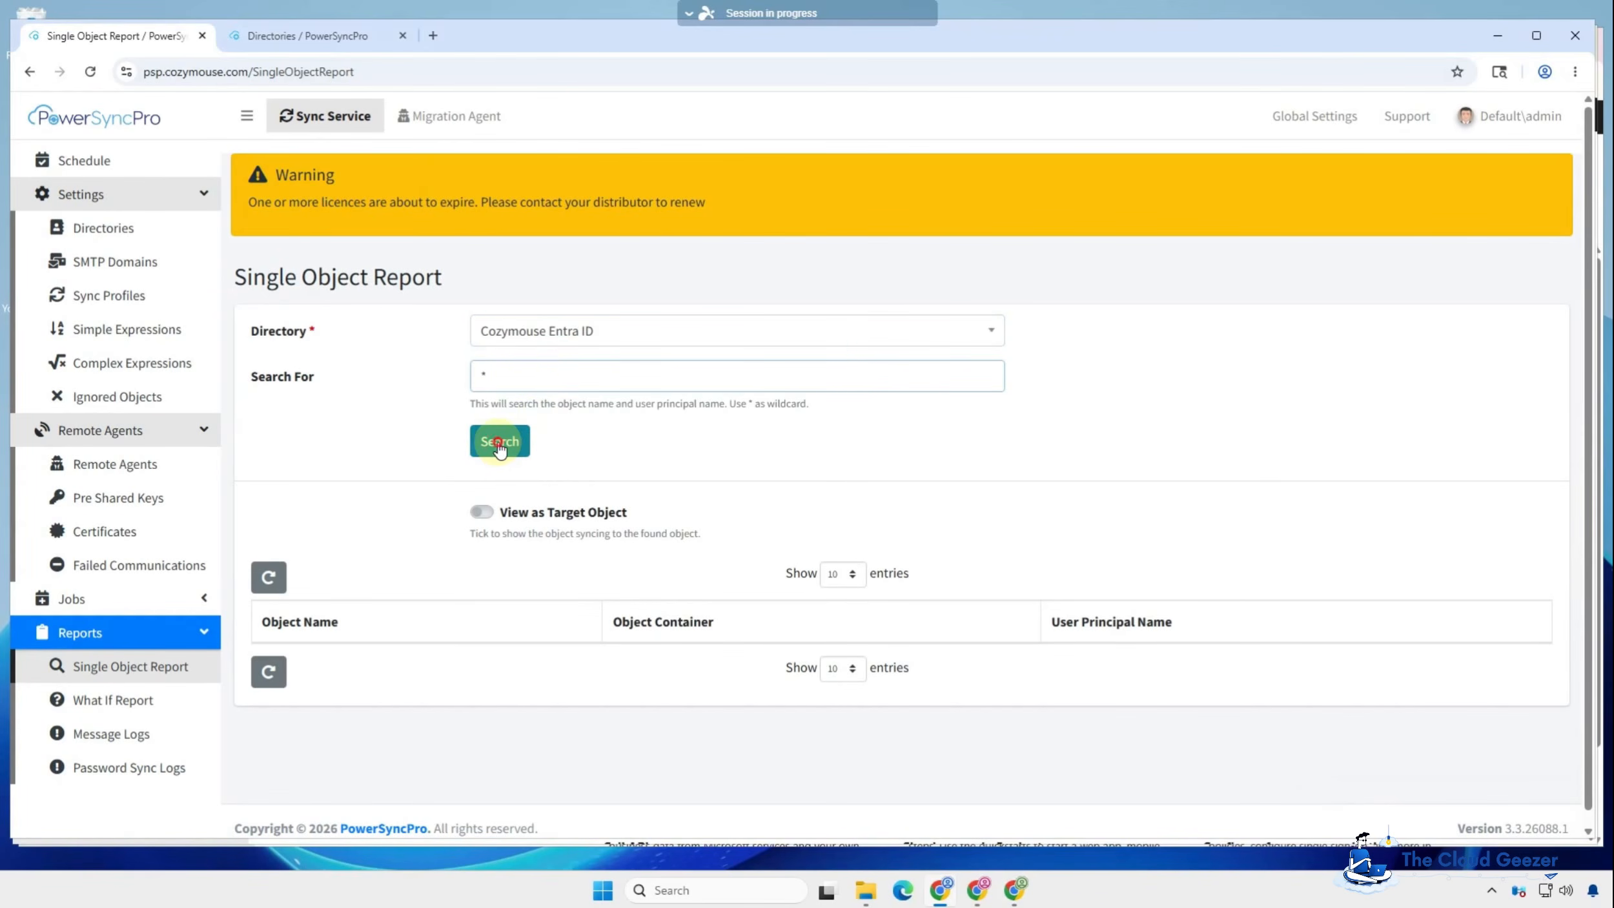
scroll(569, 662, "down", 5)
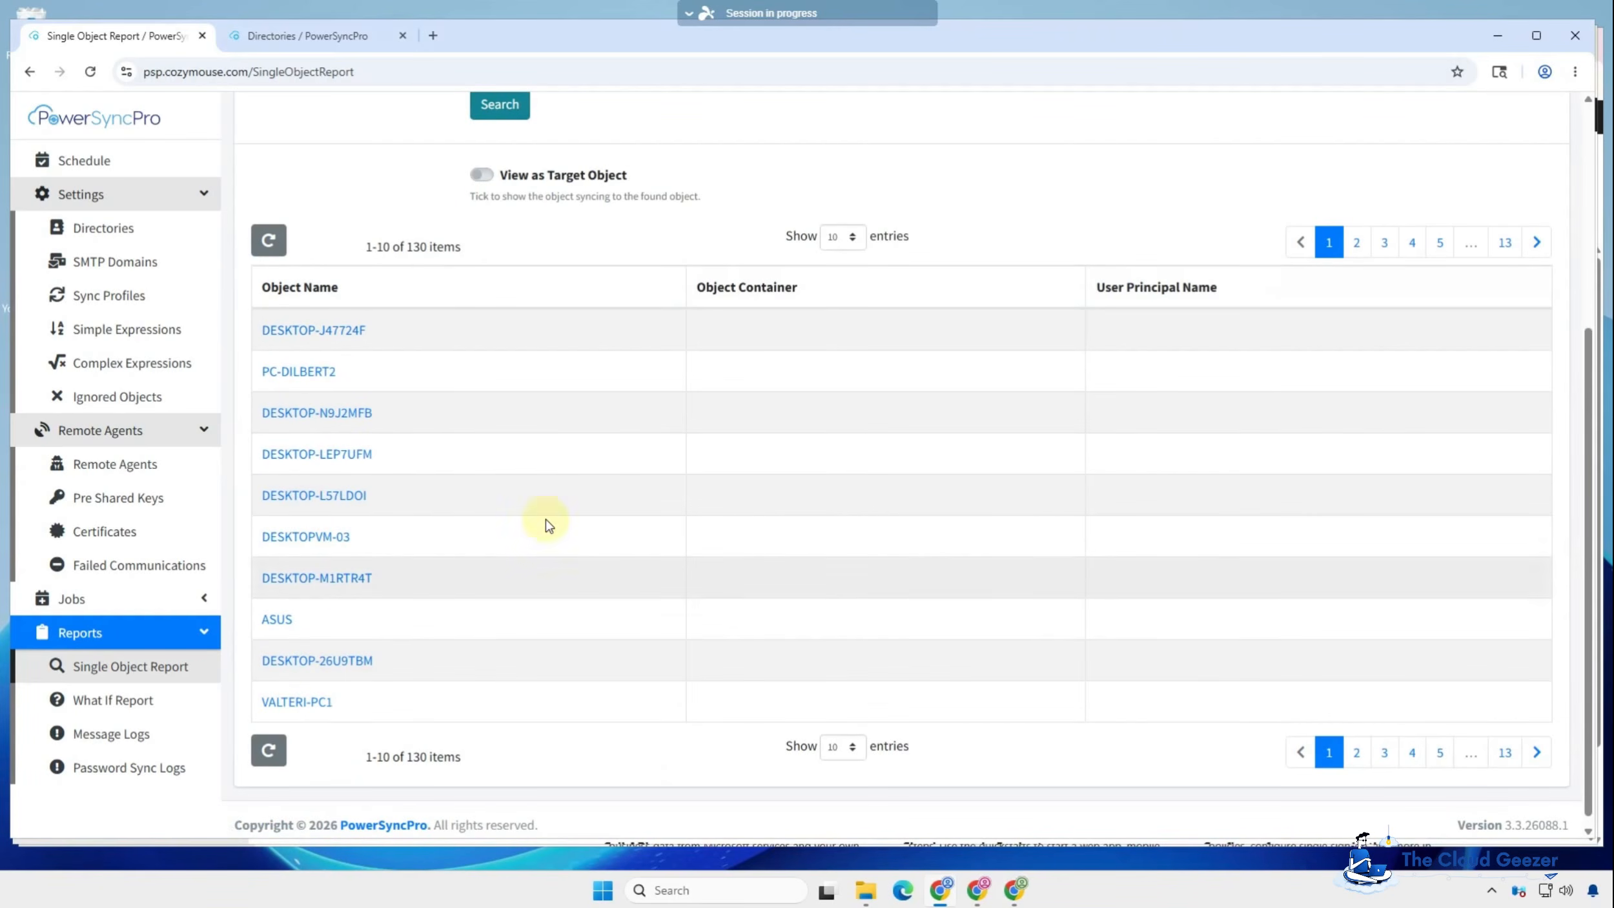
scroll(539, 514, "up", 3)
scroll(538, 515, "up", 3)
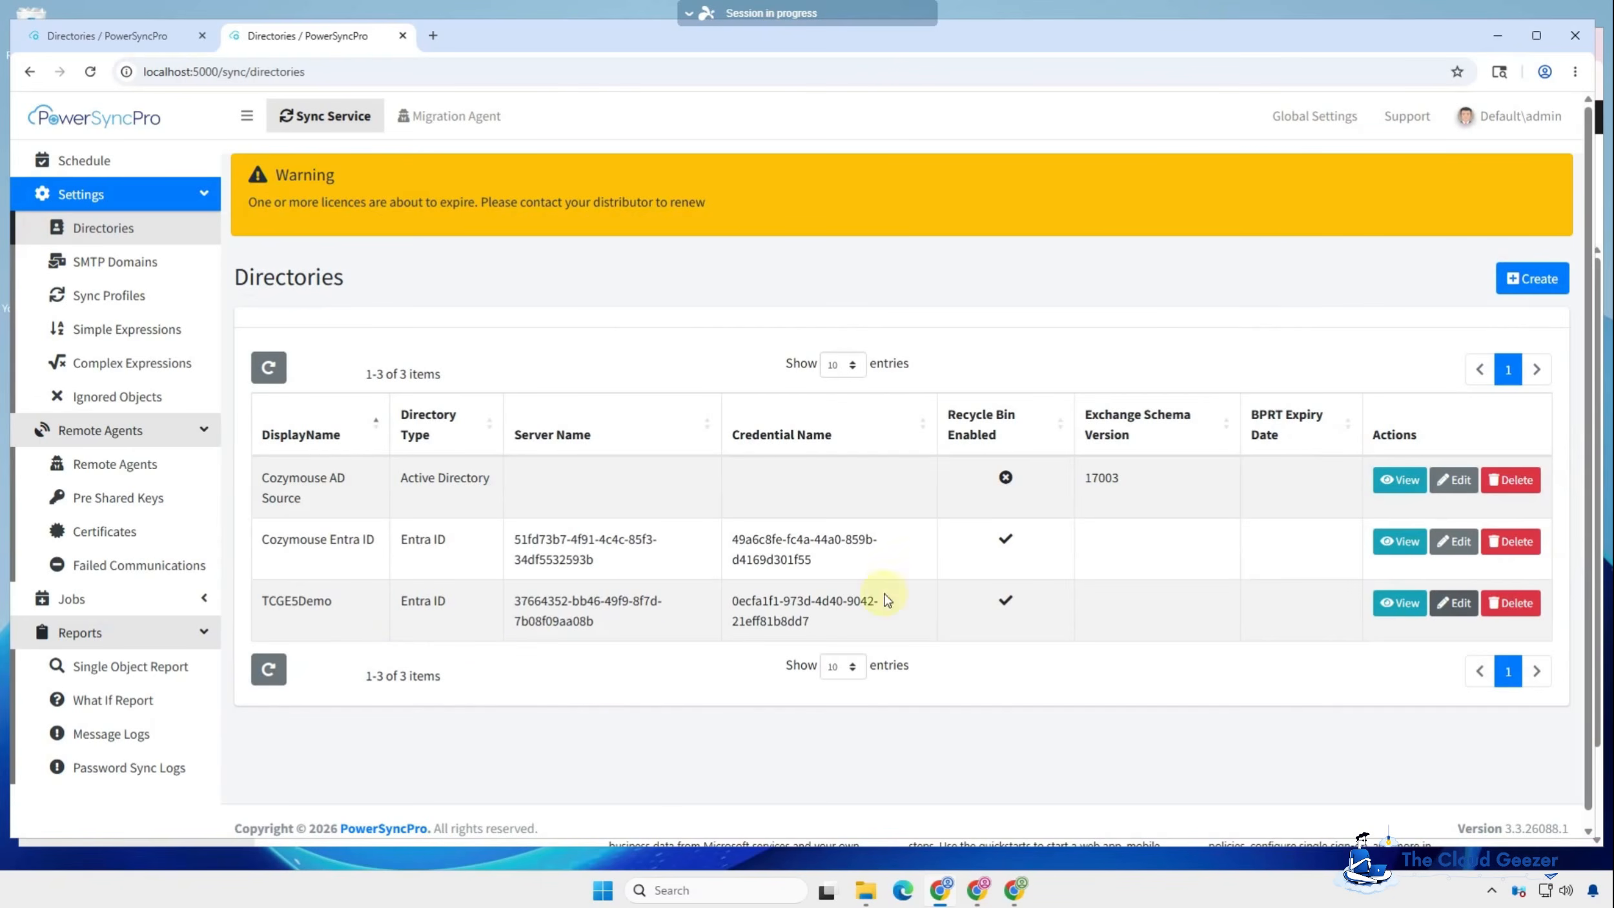
Step: Generate a bulk enrollment token for the TCGE5Demo directory with BPRT user display name PowerSyncPro, authorising with the tenant's admin account, and save the directory
left_click(1462, 604)
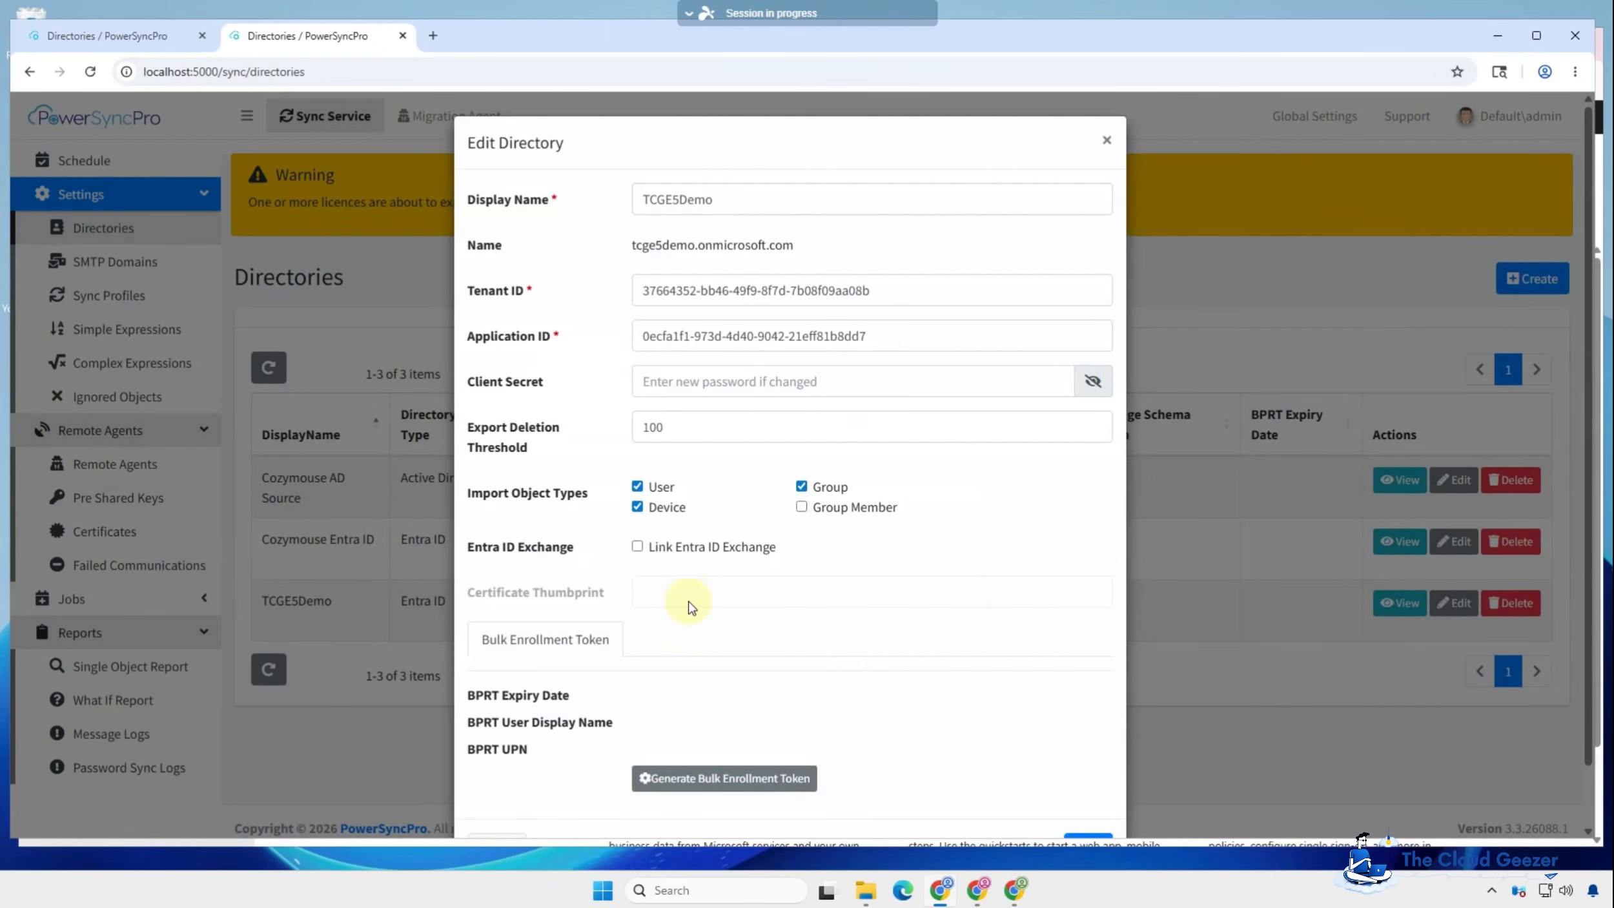
left_click(713, 786)
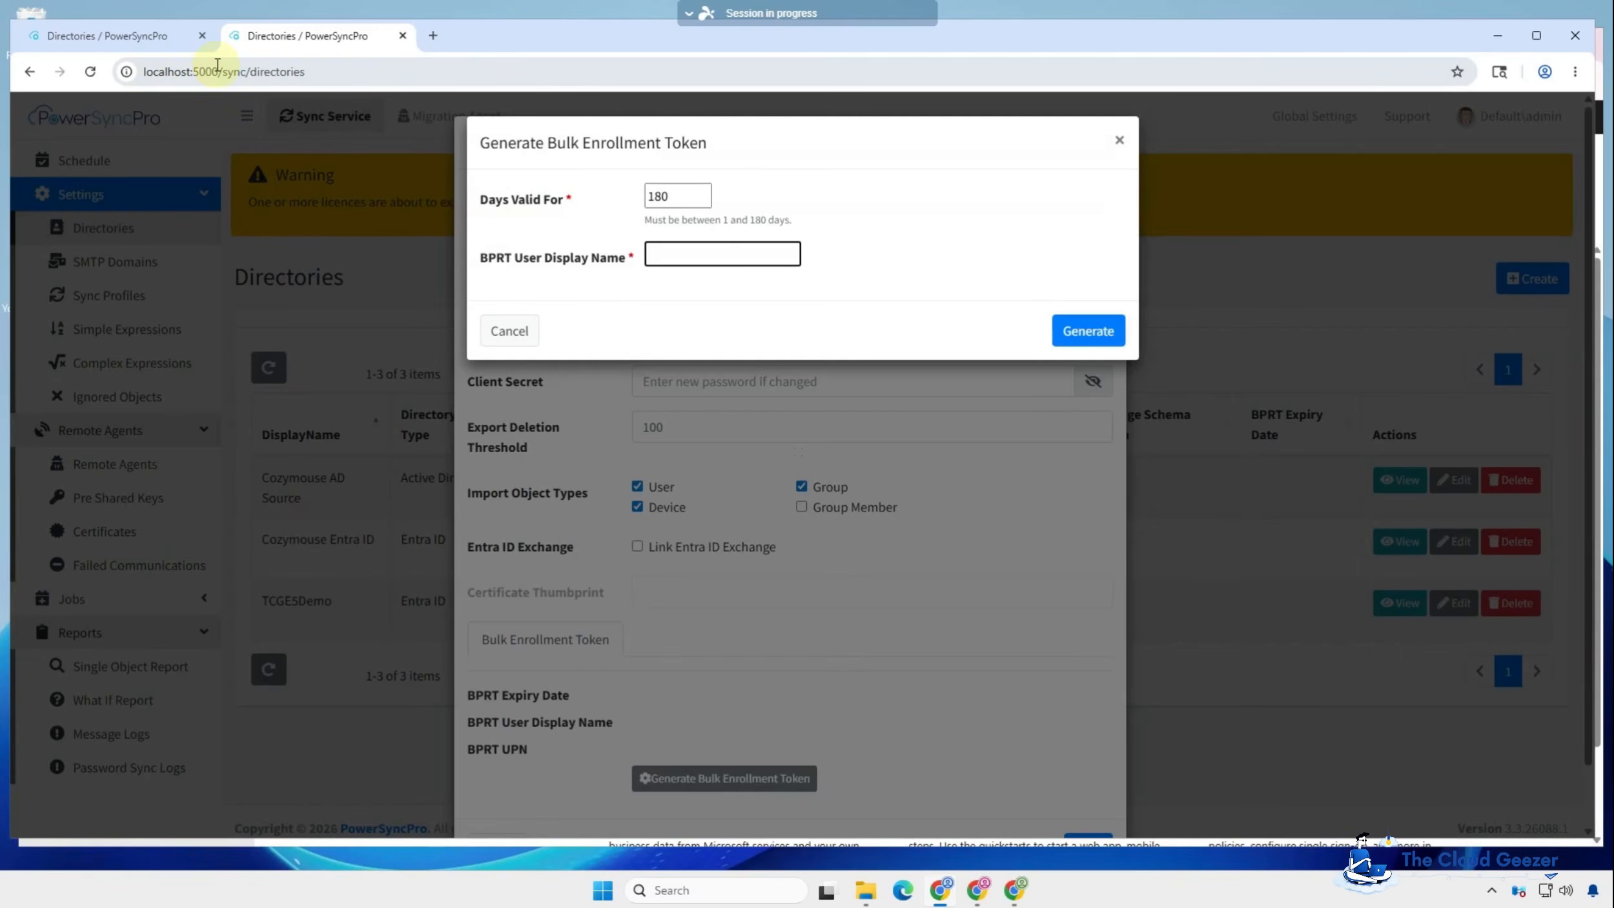
left_click(703, 255)
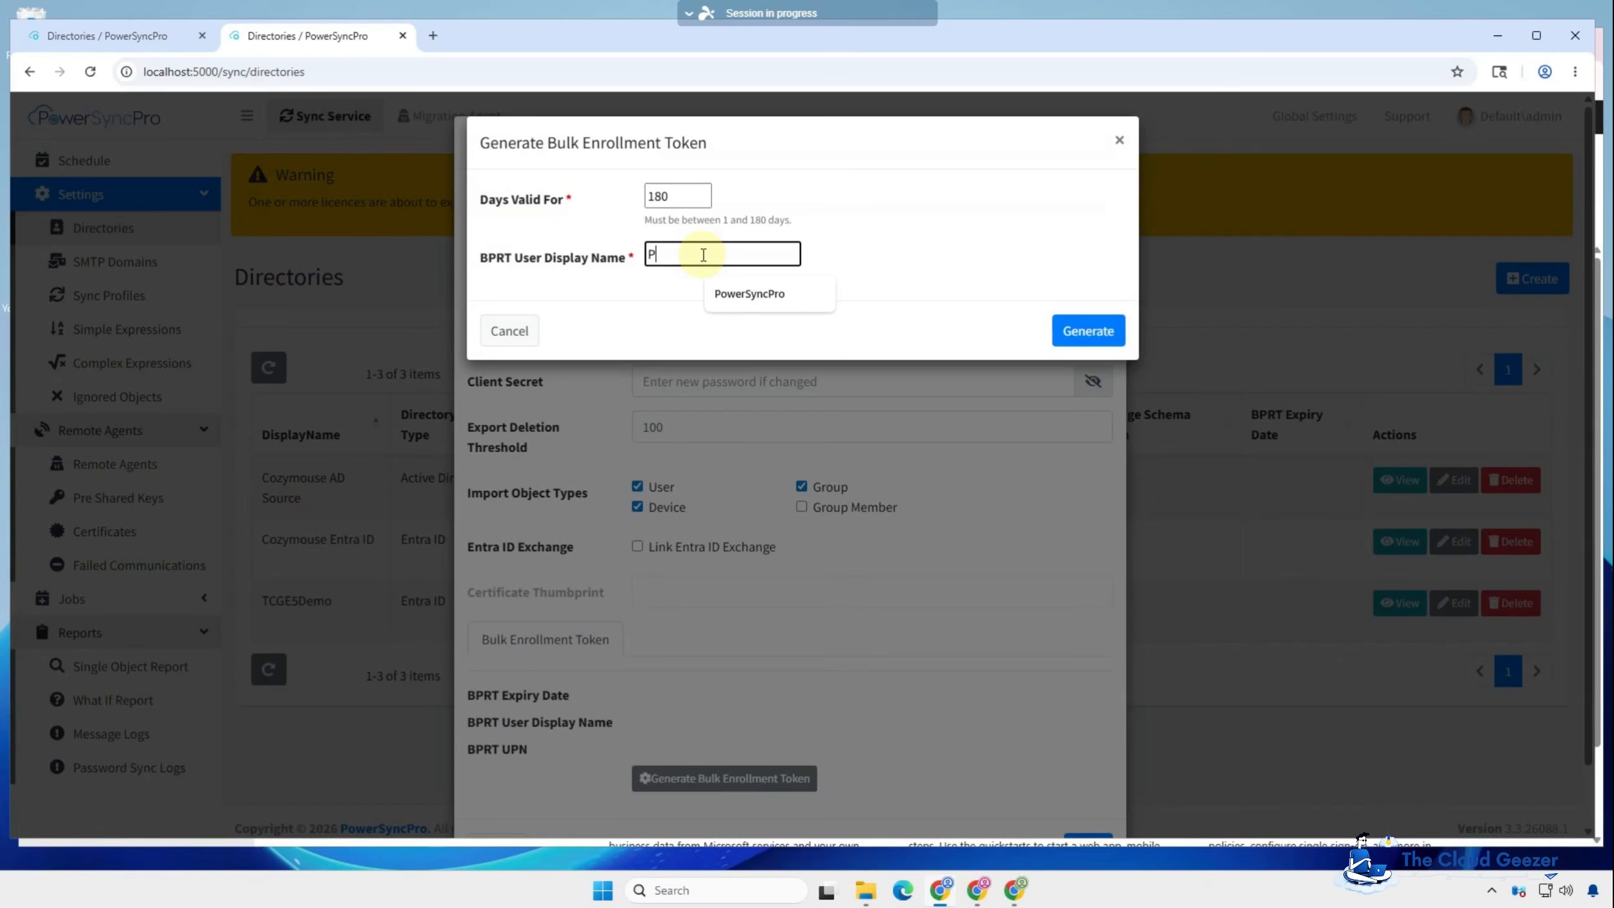
left_click(757, 292)
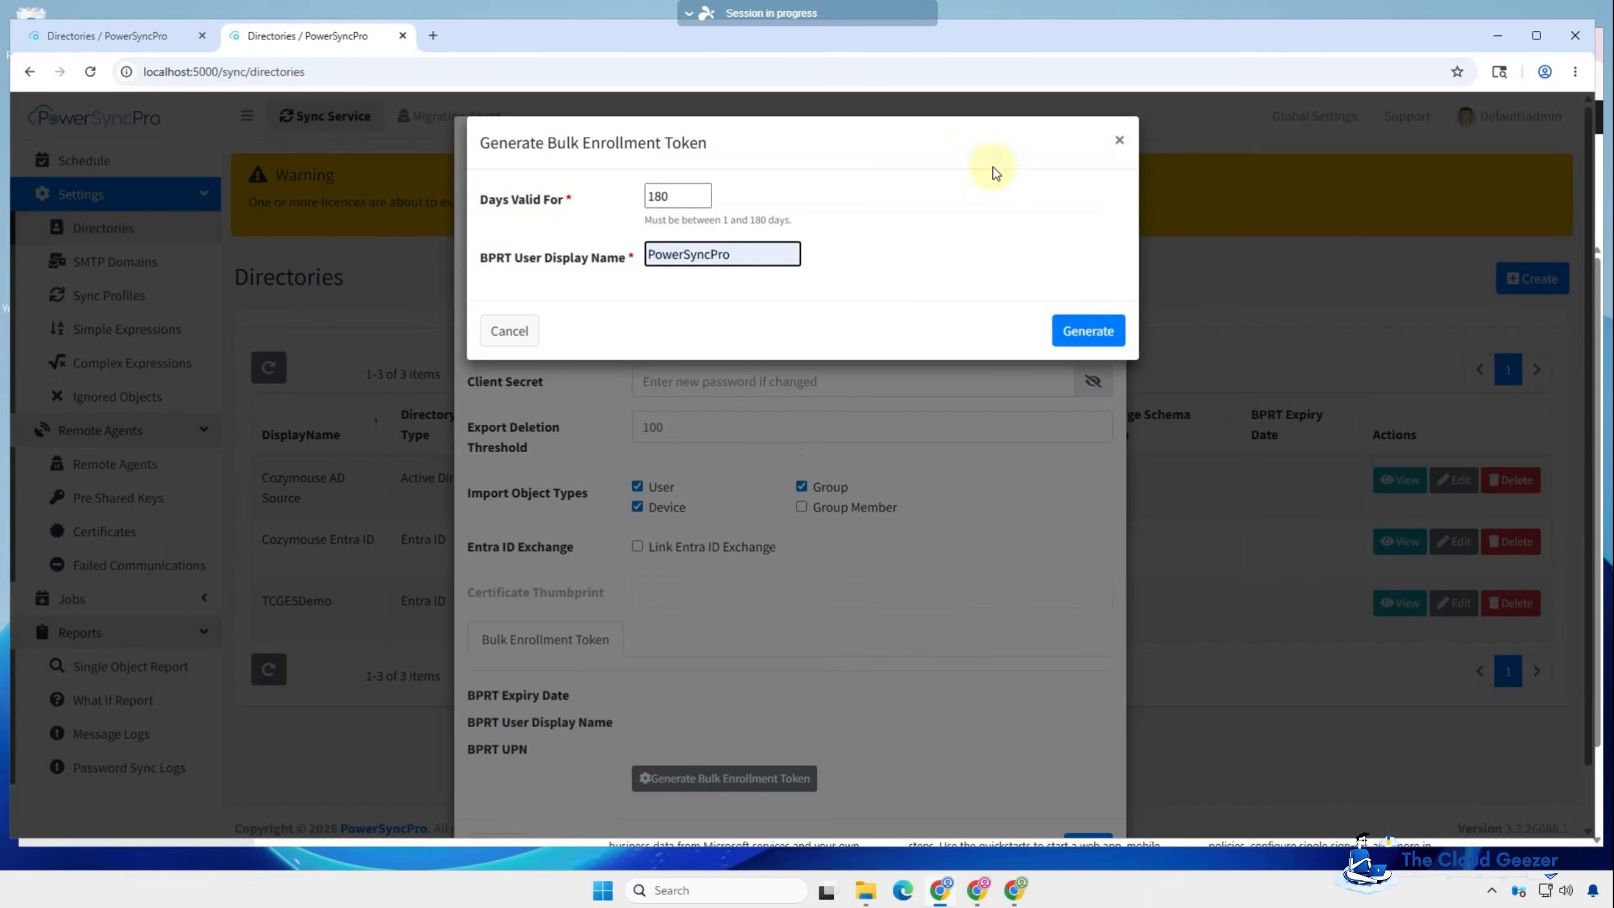
left_click(1075, 330)
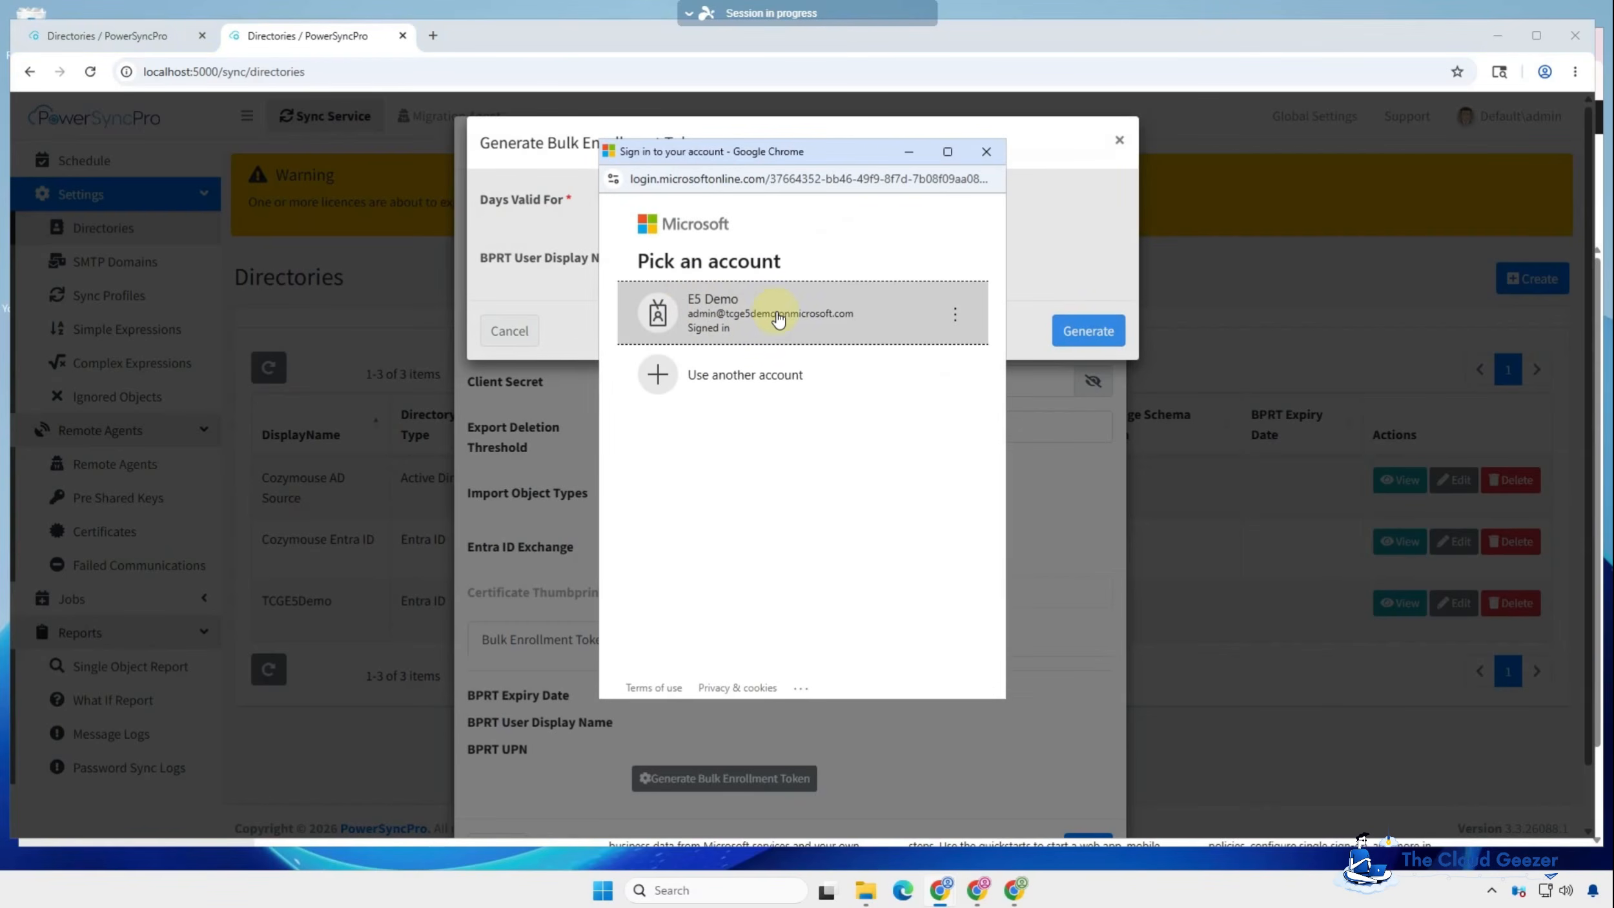
left_click(728, 308)
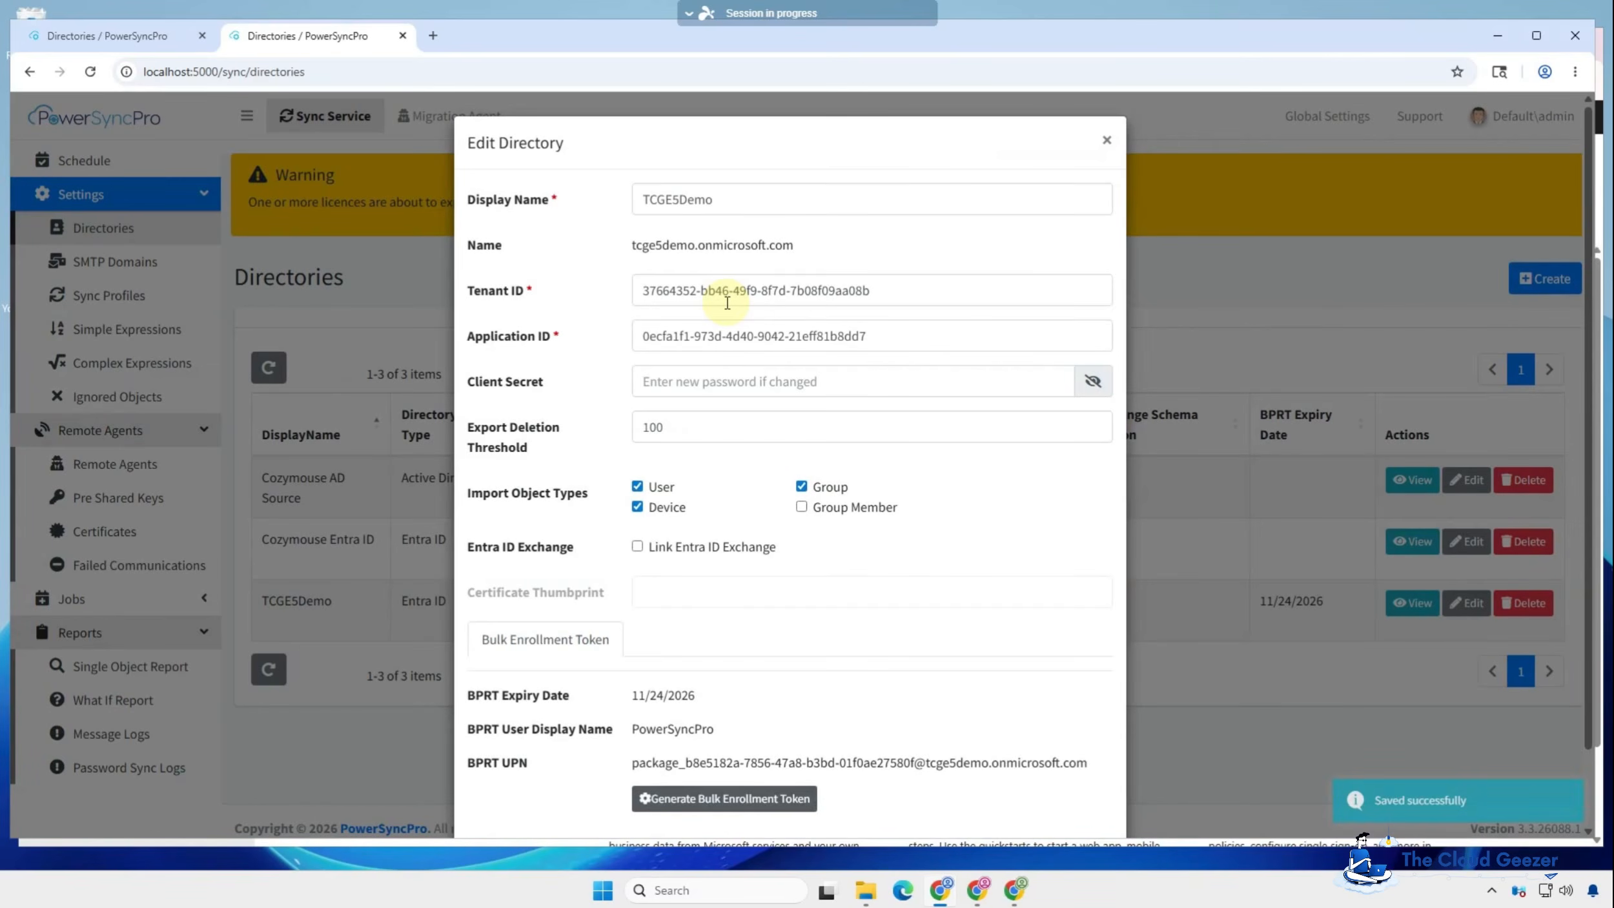
scroll(736, 652, "down", 2)
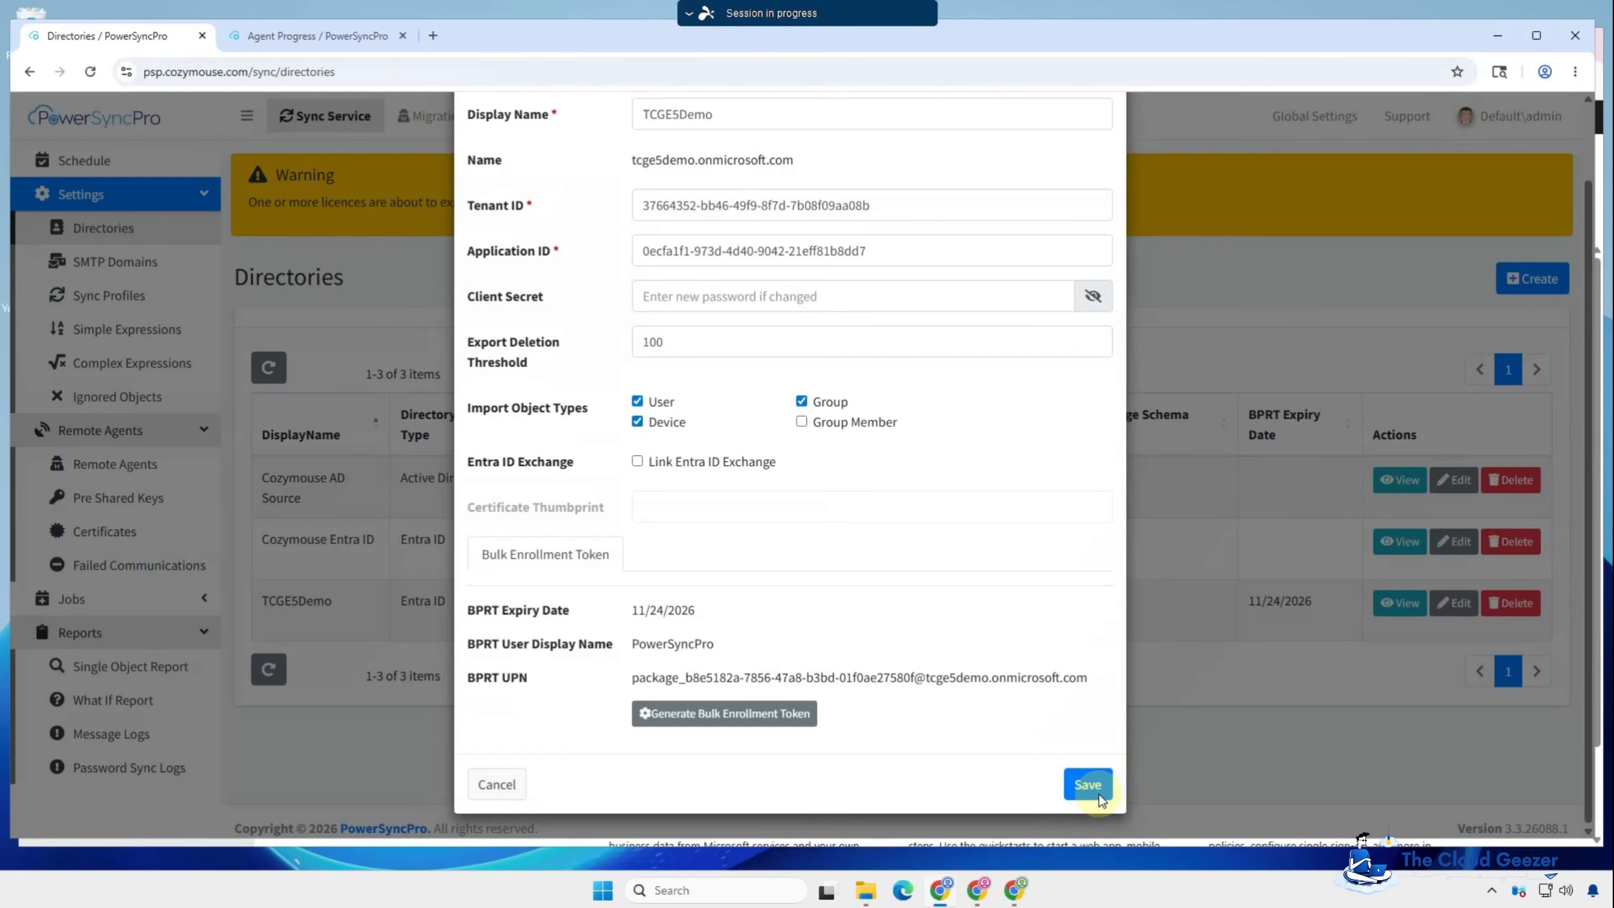
left_click(1072, 785)
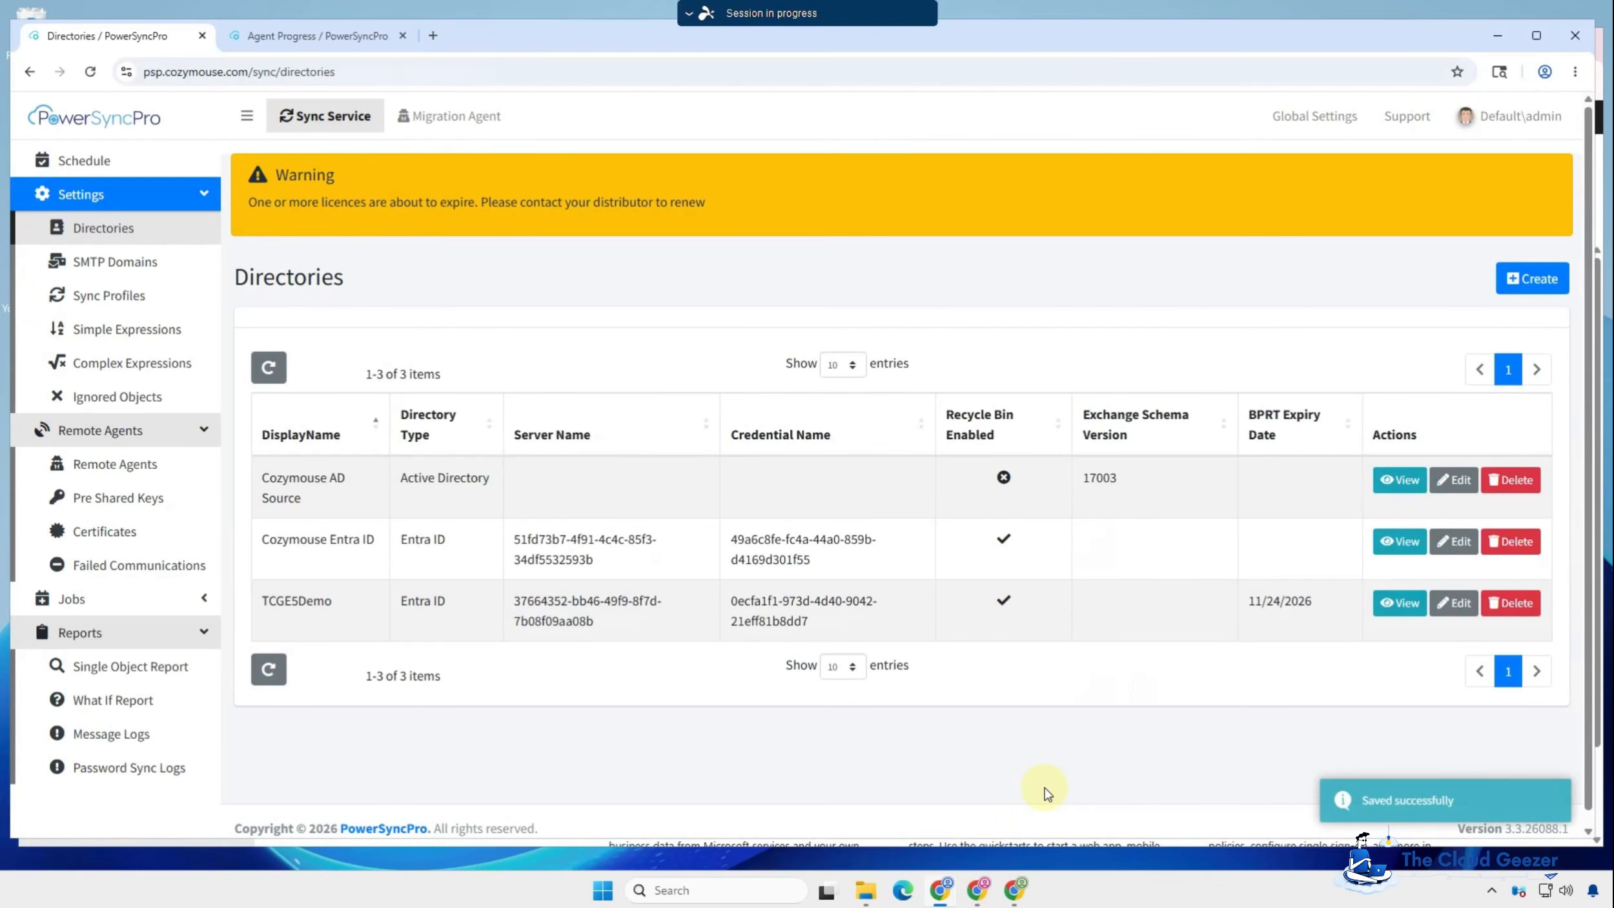